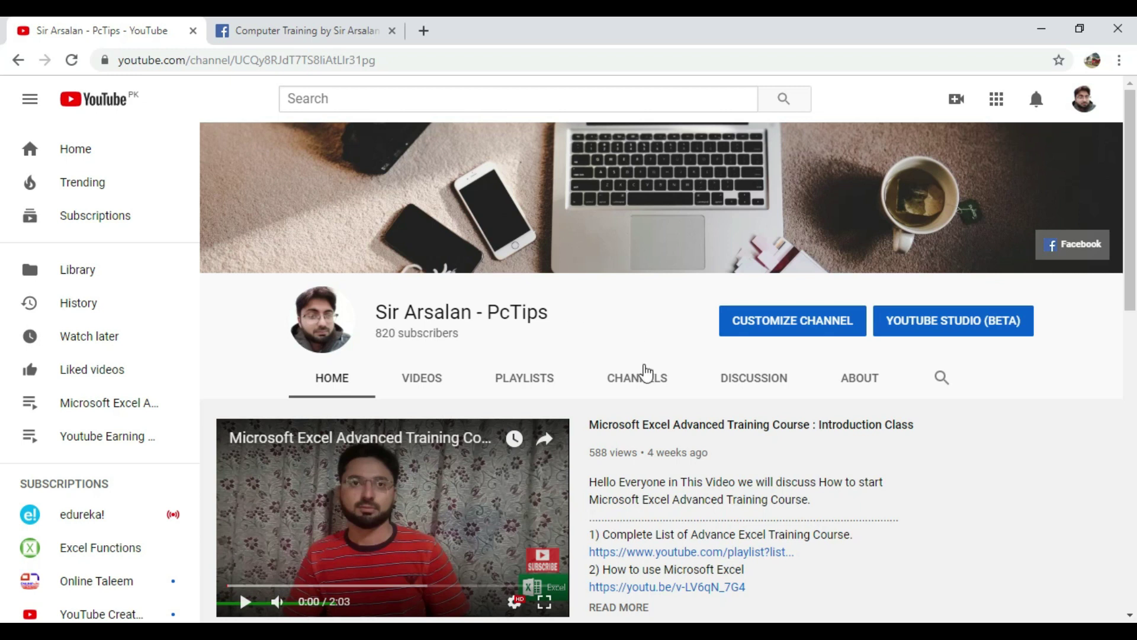
# Switch from the YouTube channel to the Facebook page, then minimize the browser
pyautogui.click(313, 28)
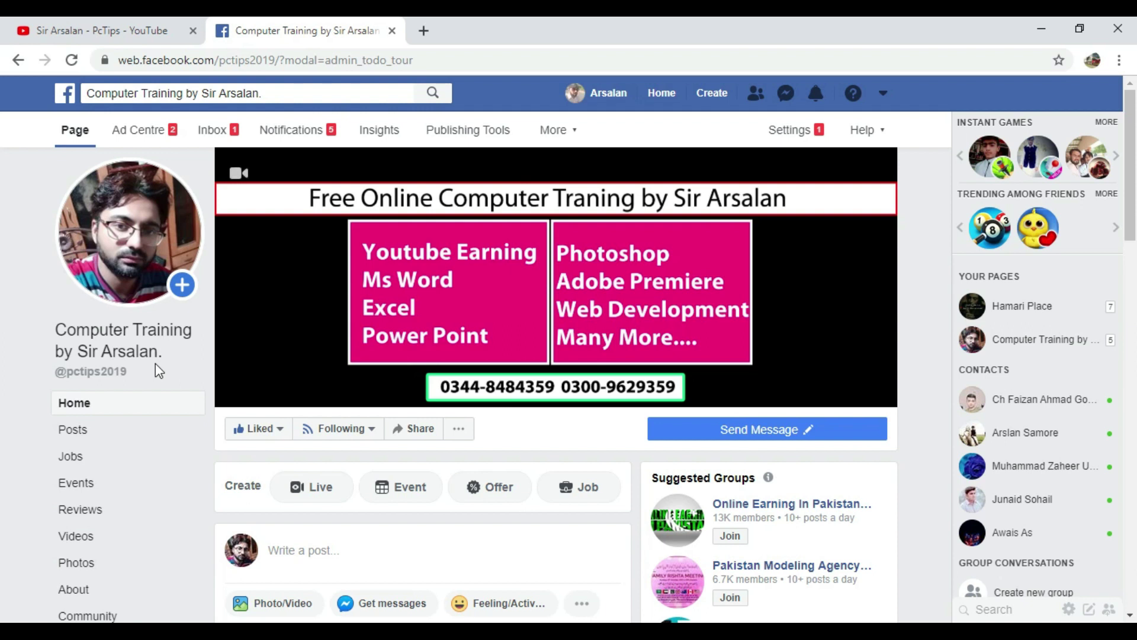
pyautogui.click(1038, 32)
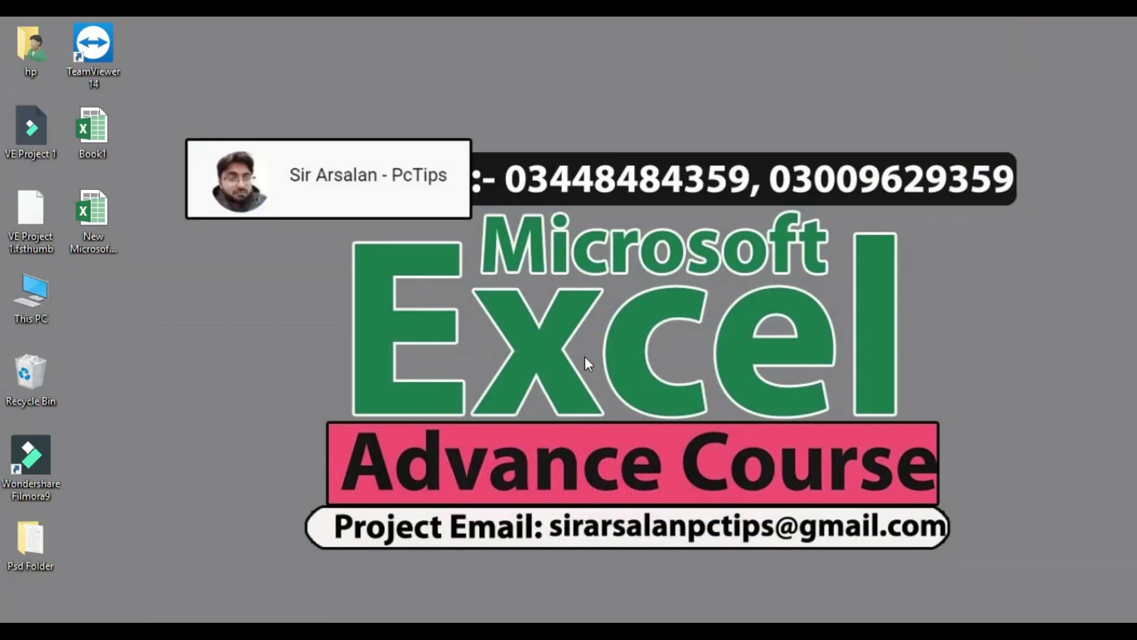
# Refresh the desktop and rename the New Microsoft Excel Worksheet file to 'Arsalan'
pyautogui.rightClick(296, 339)
pyautogui.click(368, 411)
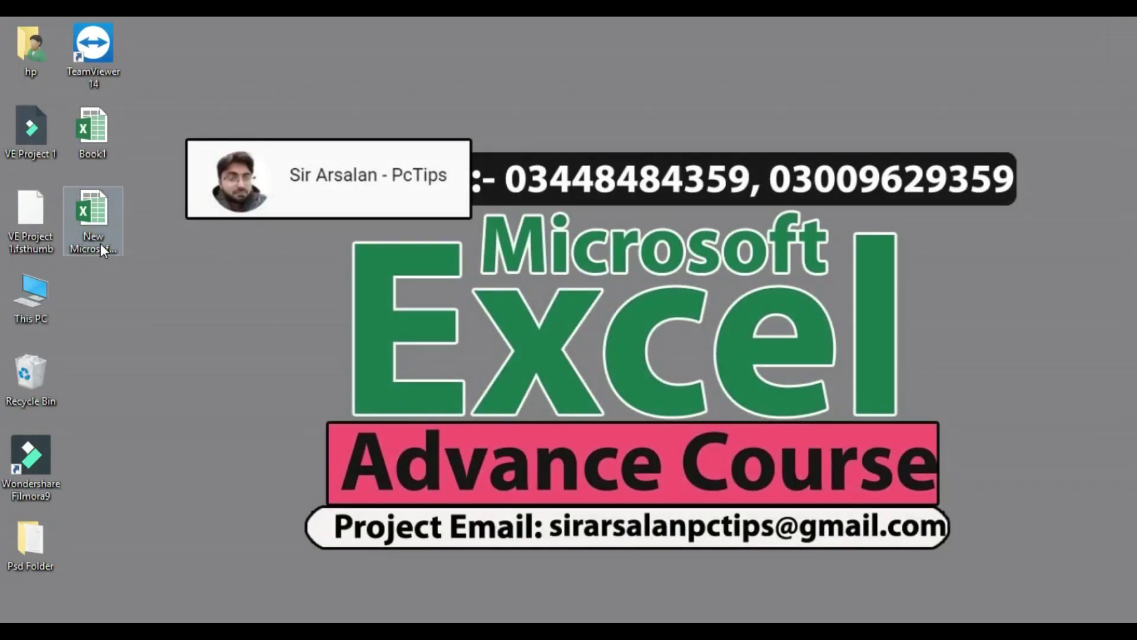
pyautogui.rightClick(101, 244)
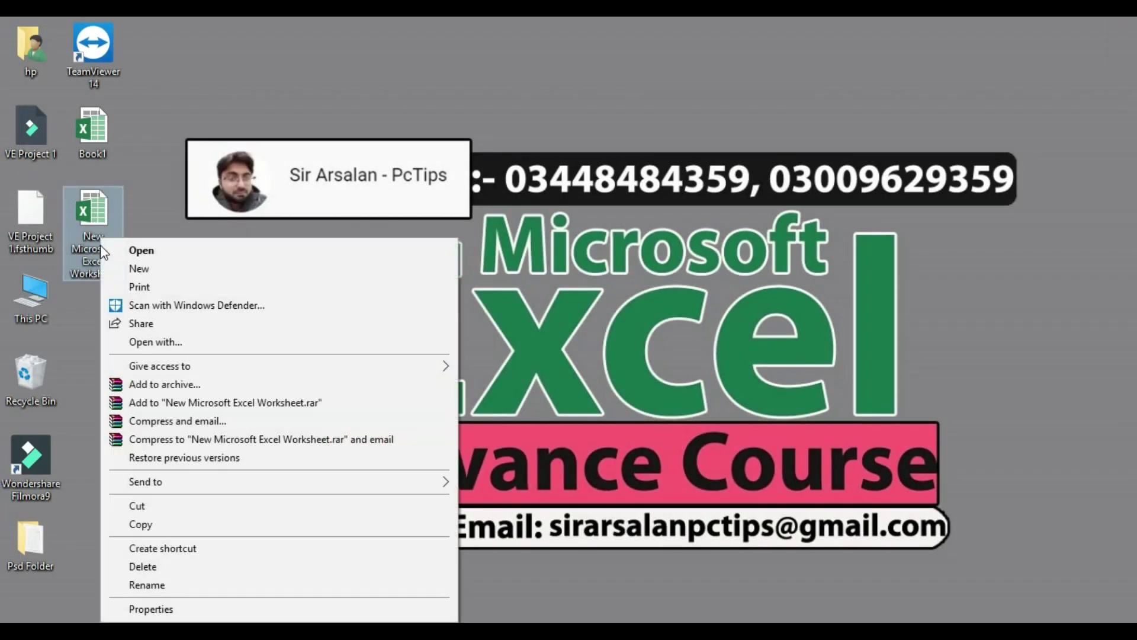
pyautogui.click(78, 346)
pyautogui.rightClick(94, 257)
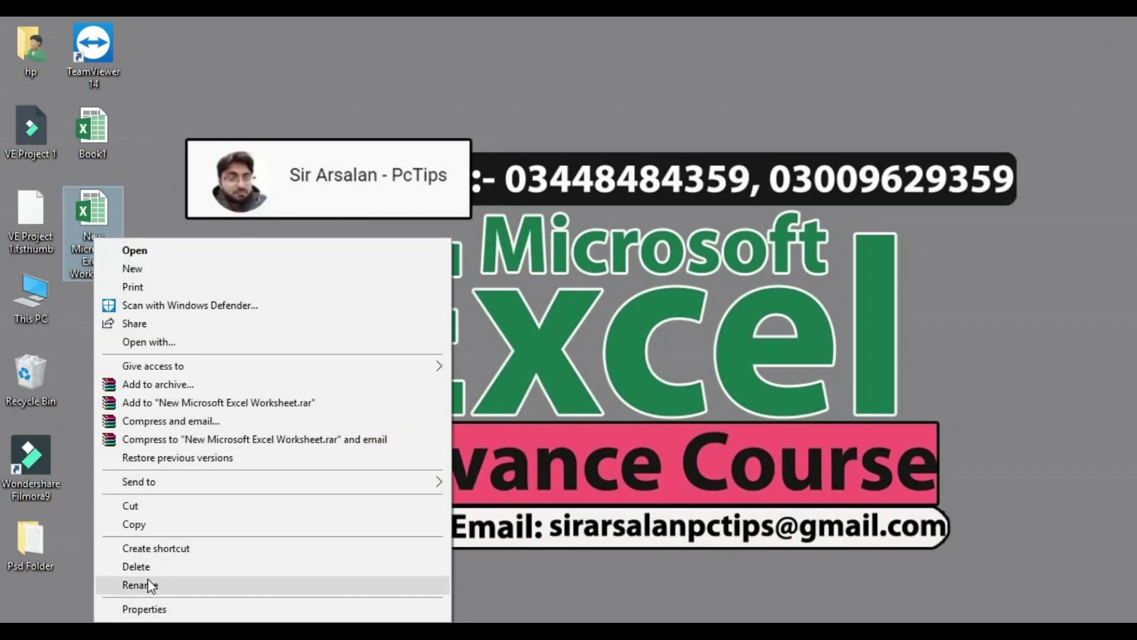
pyautogui.click(148, 578)
pyautogui.write('Arsalan')
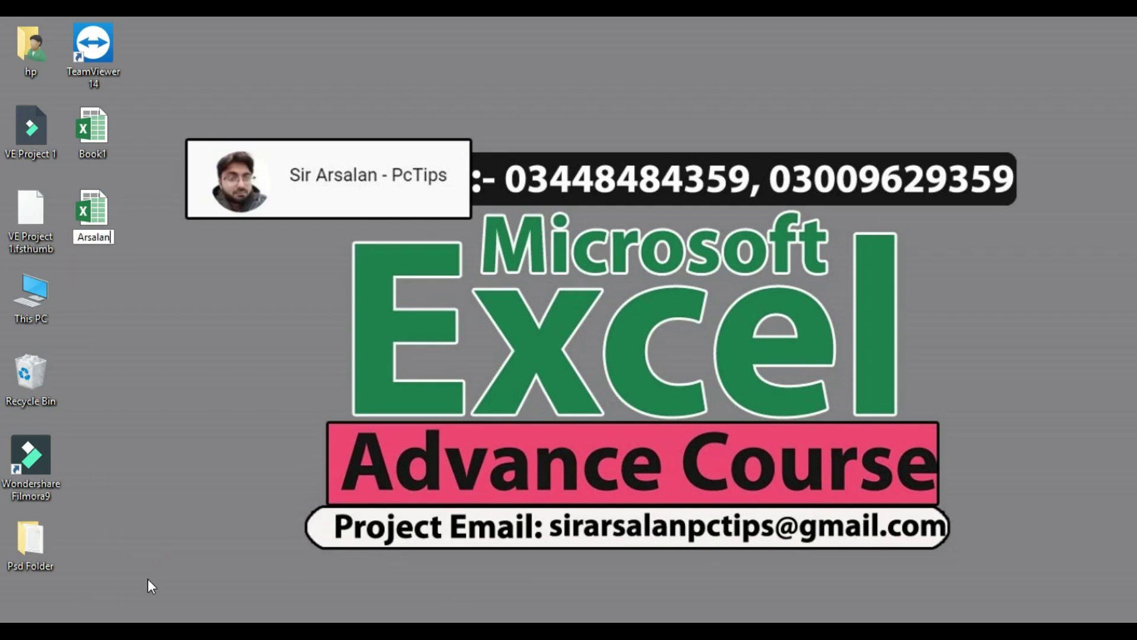
pyautogui.press('Return')
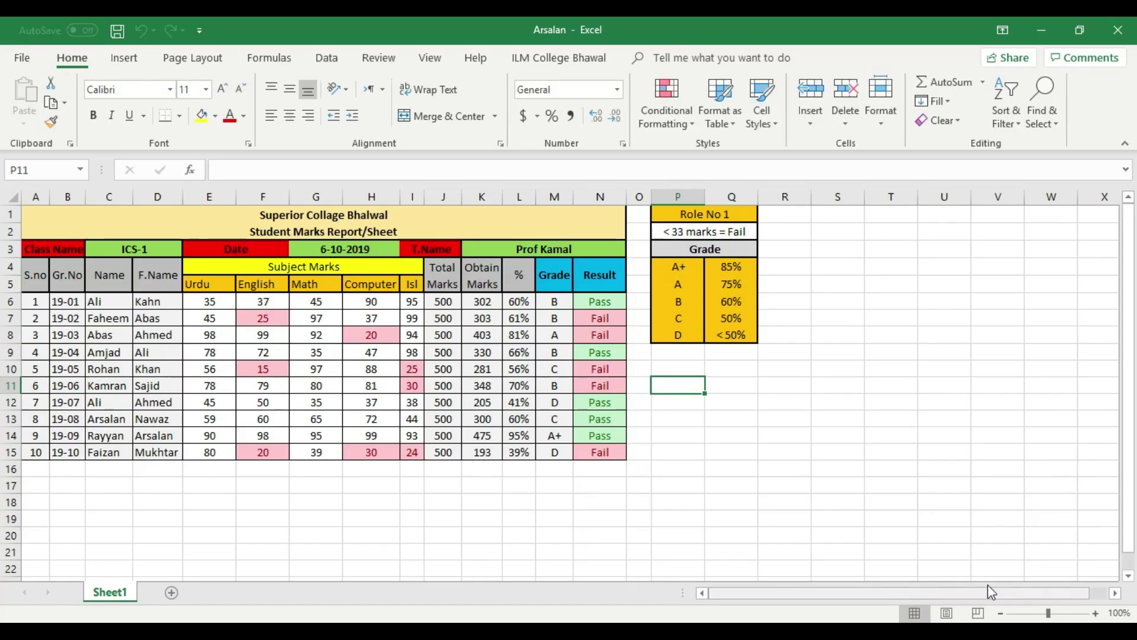
# Zoom in three steps on the Student Marks Report sheet
pyautogui.click(1095, 613)
pyautogui.click(1095, 613)
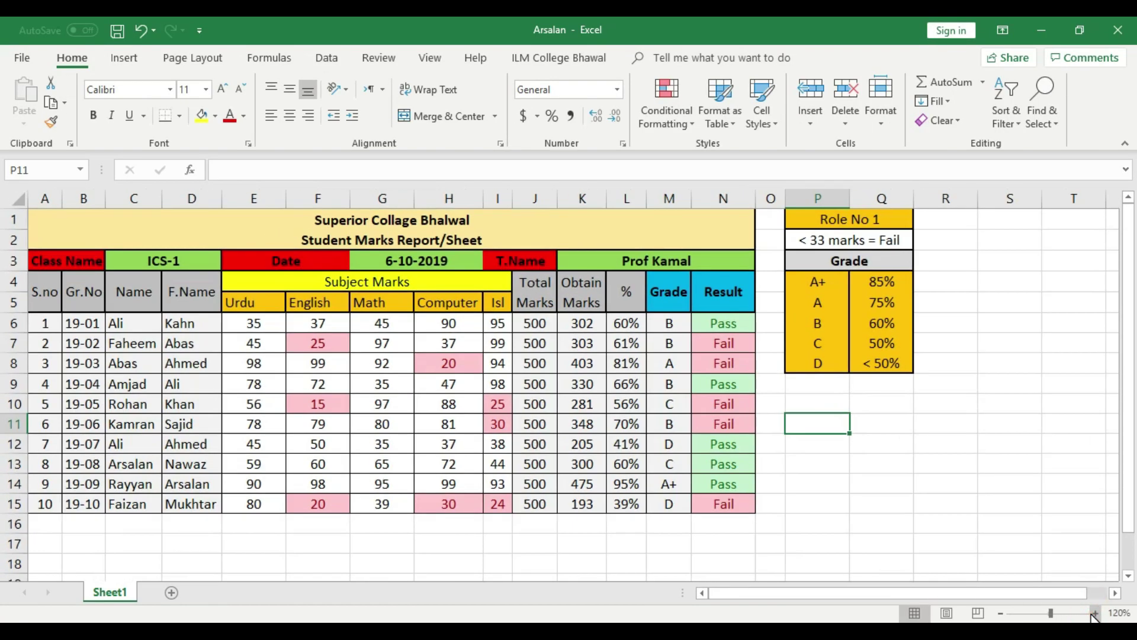
pyautogui.click(1095, 613)
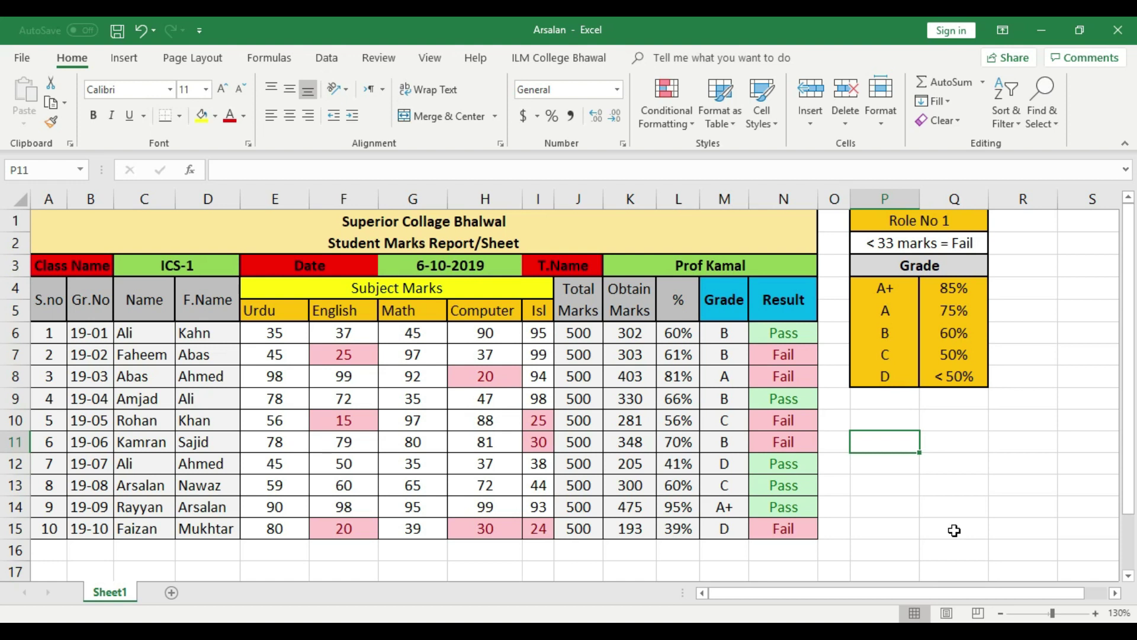
# Close the Arsalan workbook, reopen it from the desktop and zoom in again
pyautogui.click(1117, 29)
pyautogui.click(188, 299)
pyautogui.doubleClick(92, 232)
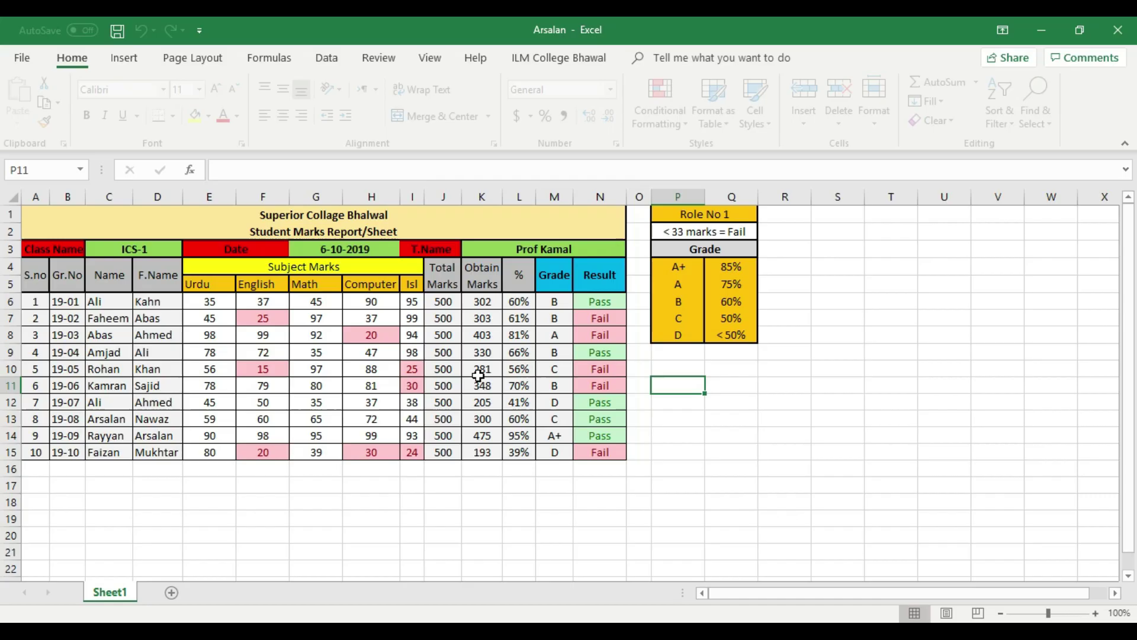
pyautogui.click(1096, 613)
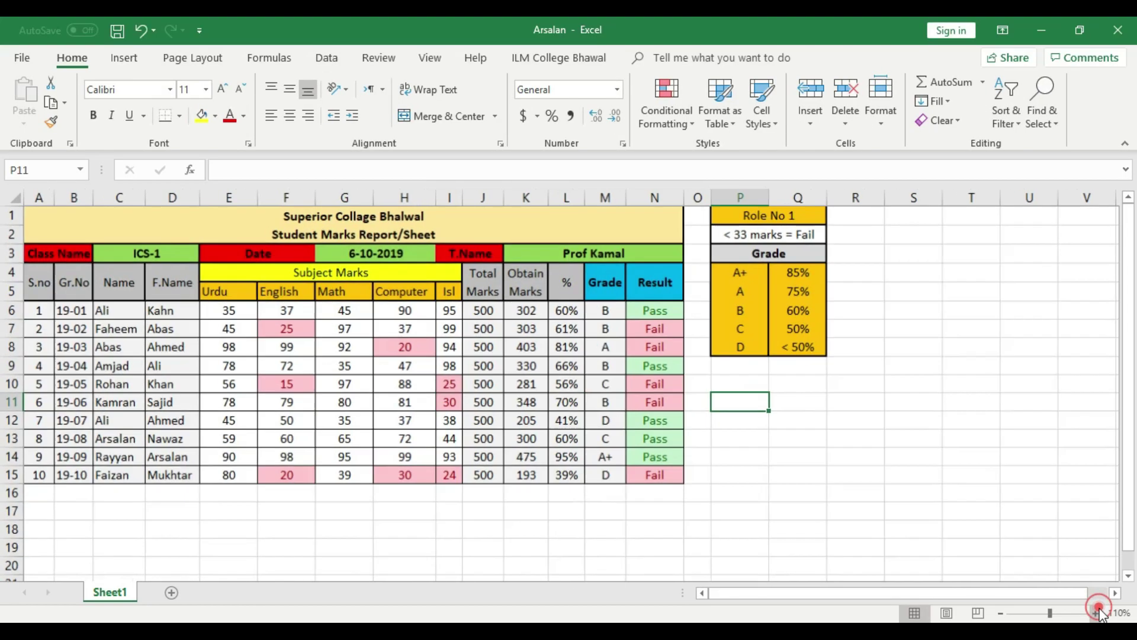
pyautogui.click(1095, 613)
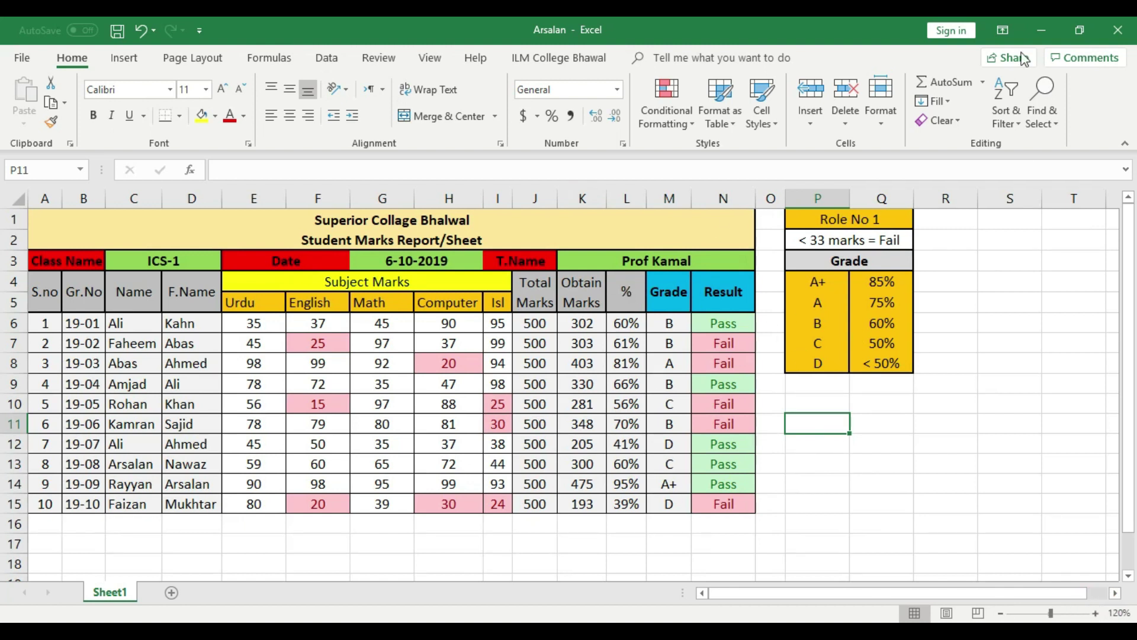
# Type test text 'fghf' into the Amjad and Ali name cells, then undo the change
pyautogui.click(128, 386)
pyautogui.write('fghf')
pyautogui.click(133, 445)
pyautogui.write('fghf')
pyautogui.press('BackSpace')
pyautogui.click(166, 537)
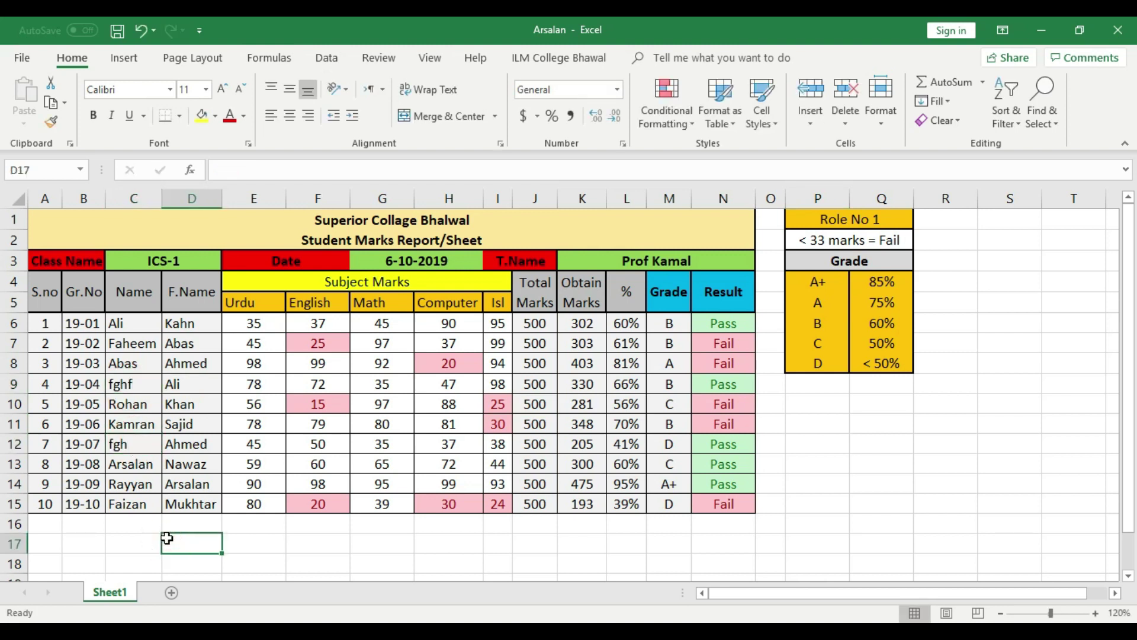
pyautogui.hotkey('ctrl', 'z')
pyautogui.hotkey('ctrl', 'z')
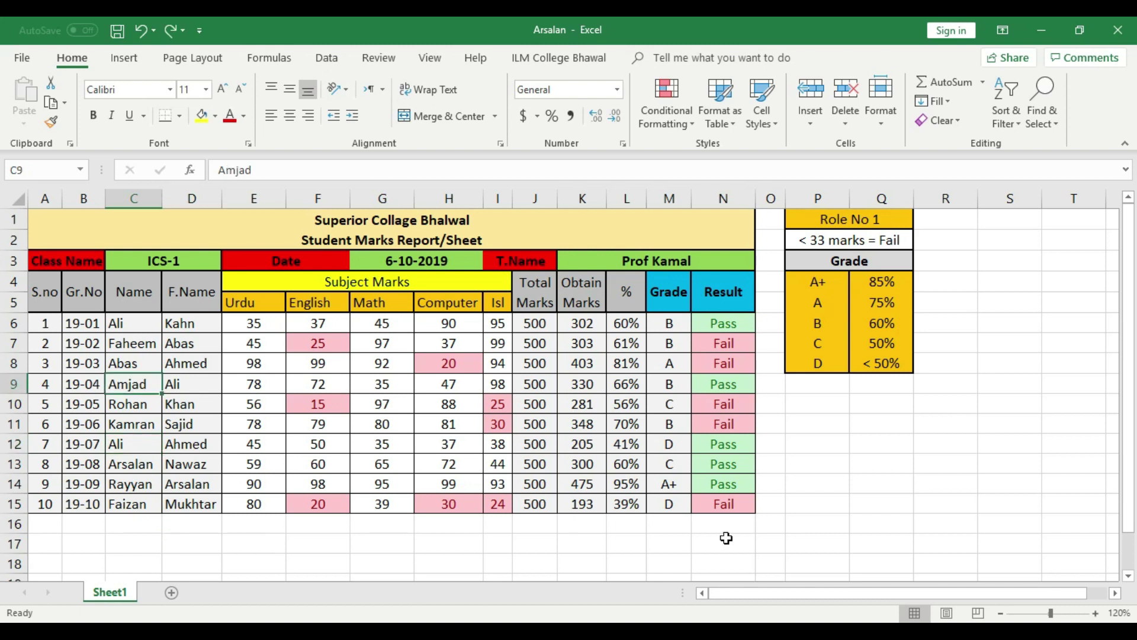
pyautogui.click(889, 497)
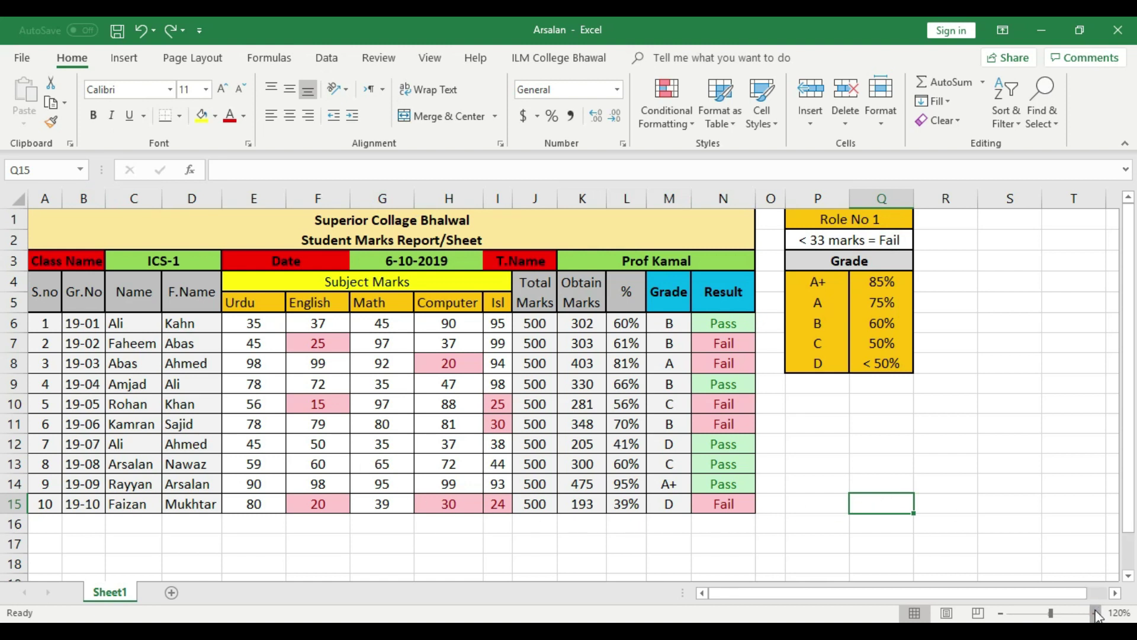
# Zoom in and open the workbook's File Info page
pyautogui.click(1096, 613)
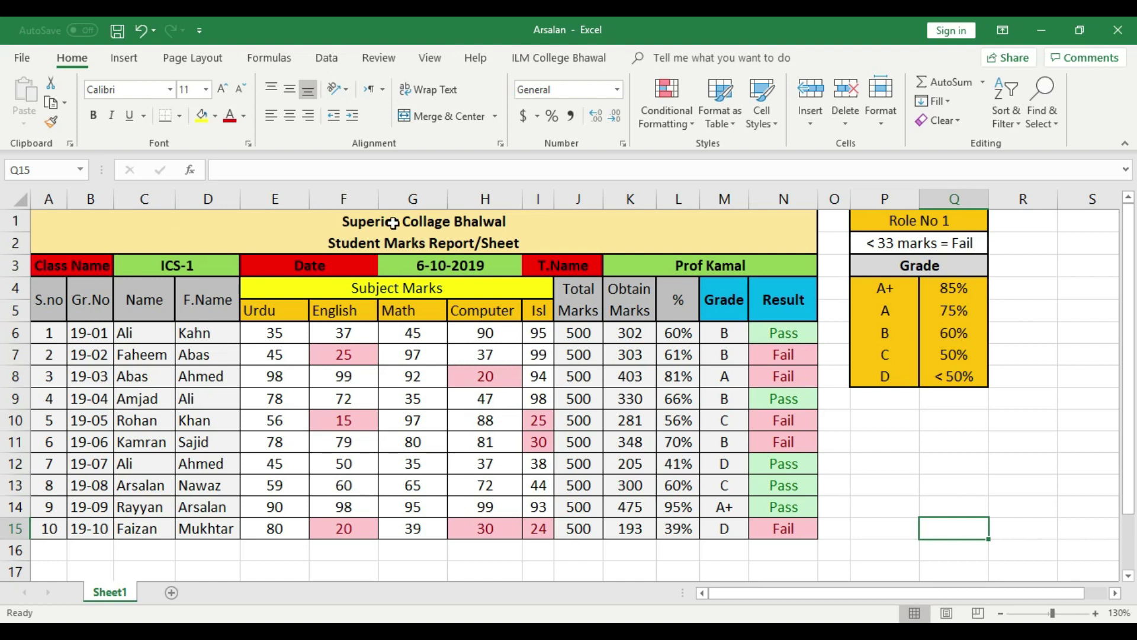
pyautogui.click(21, 60)
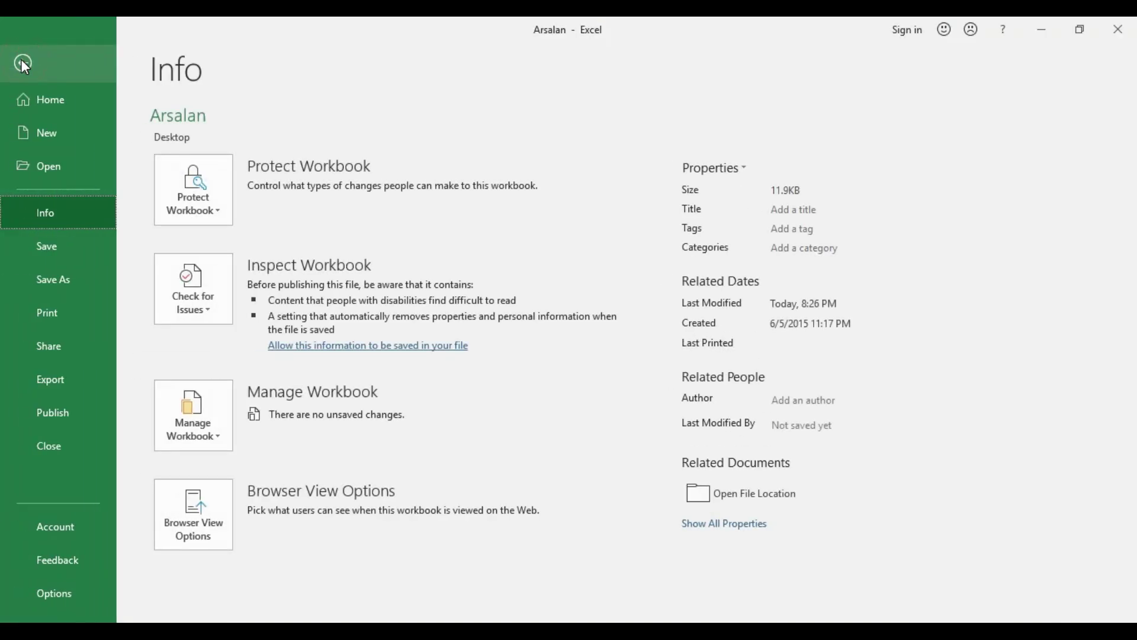
pyautogui.click(23, 63)
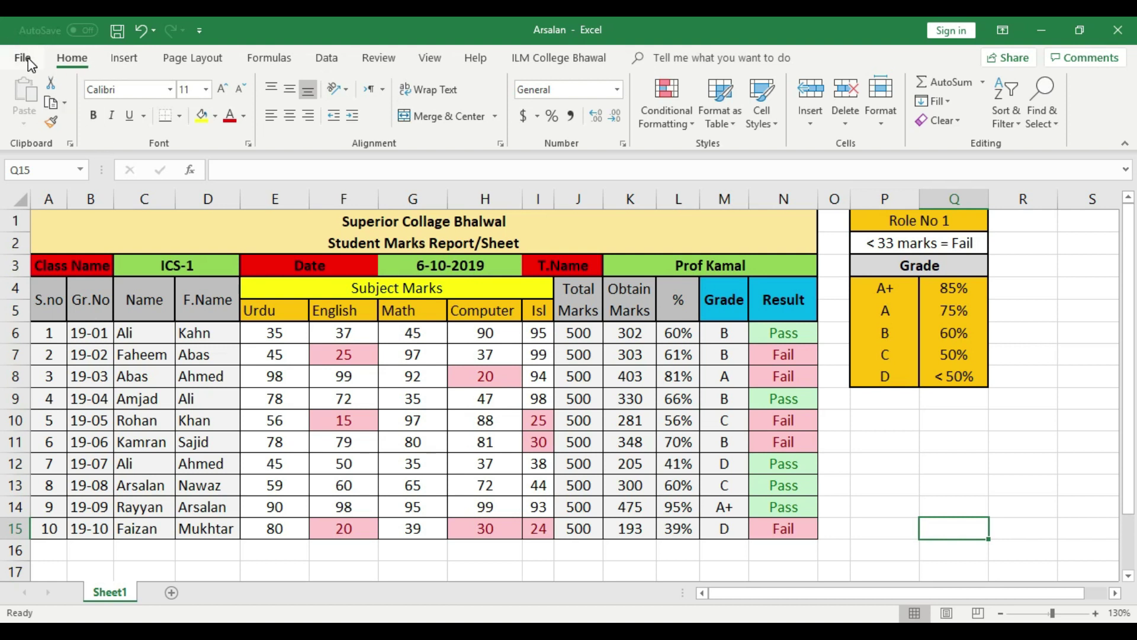
pyautogui.click(27, 59)
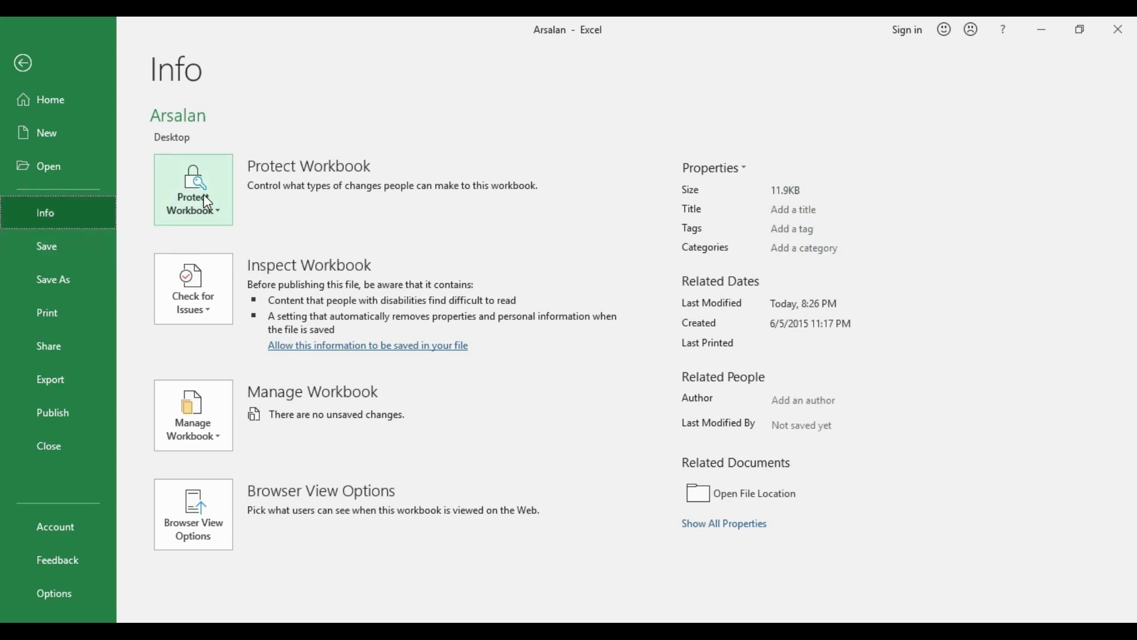
# View the Protect Workbook options, then go back to the worksheet without applying any
pyautogui.click(204, 193)
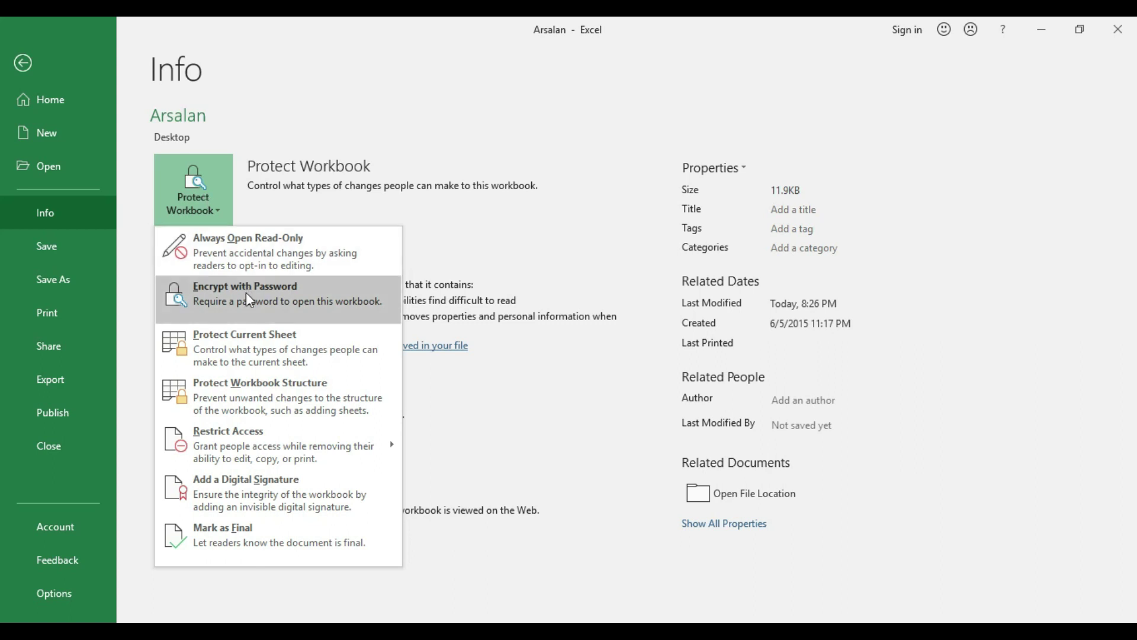
pyautogui.click(23, 64)
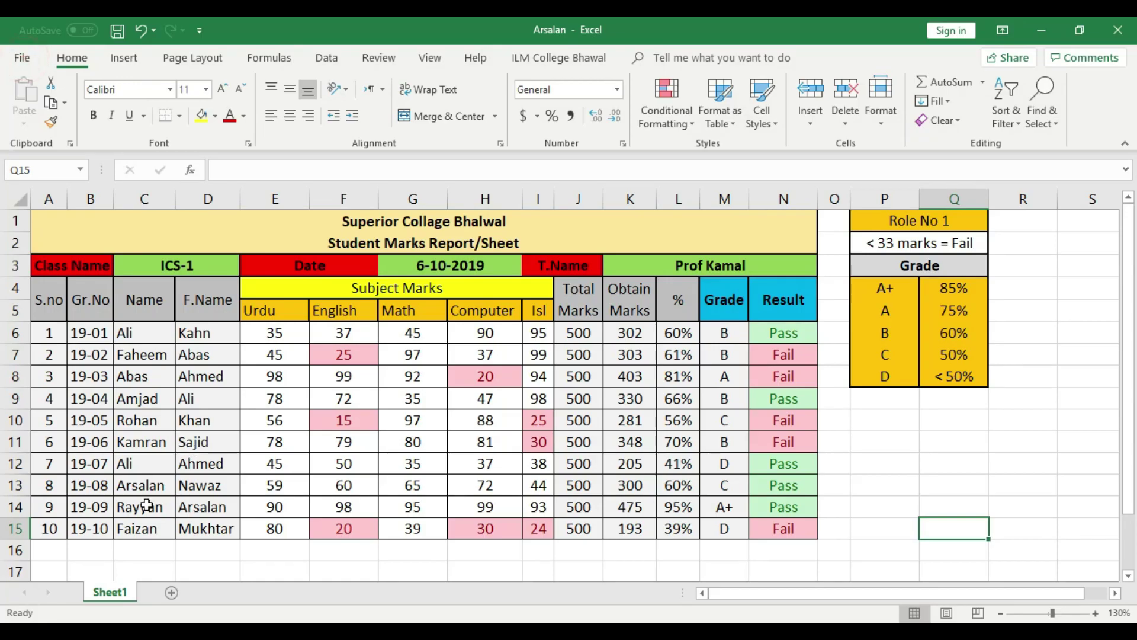
# Add four new sheets, then group and delete Sheet3 through Sheet5
pyautogui.click(172, 592)
pyautogui.click(225, 592)
pyautogui.click(278, 593)
pyautogui.click(331, 592)
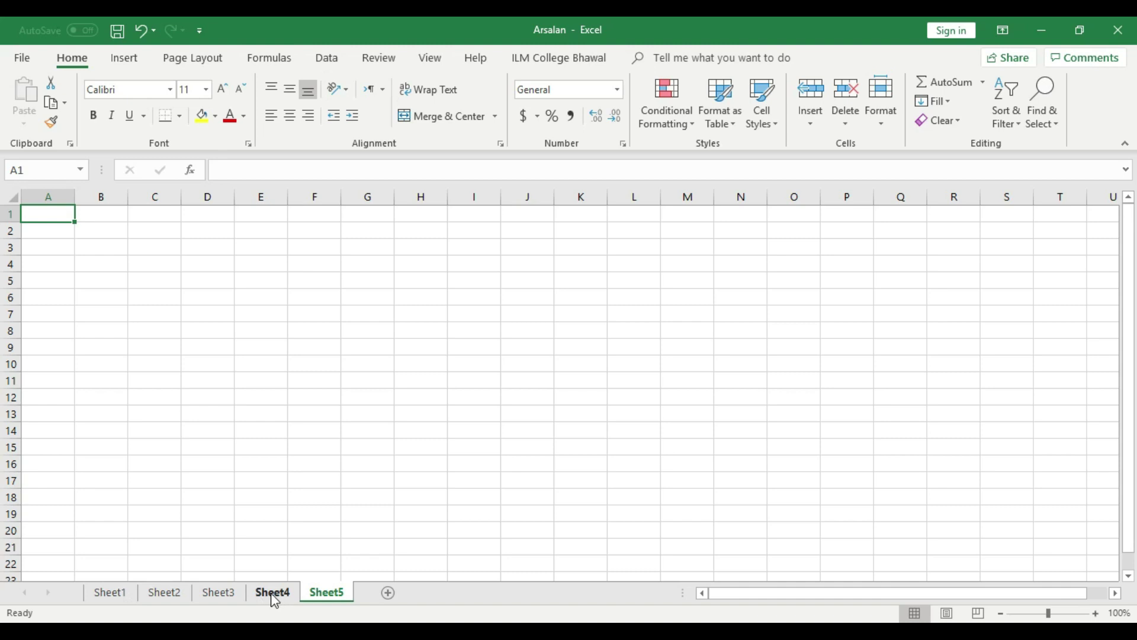
pyautogui.click(219, 594)
pyautogui.keyDown('ctrl'); pyautogui.click(267, 594); pyautogui.keyUp('ctrl')
pyautogui.keyDown('ctrl'); pyautogui.click(327, 594); pyautogui.keyUp('ctrl')
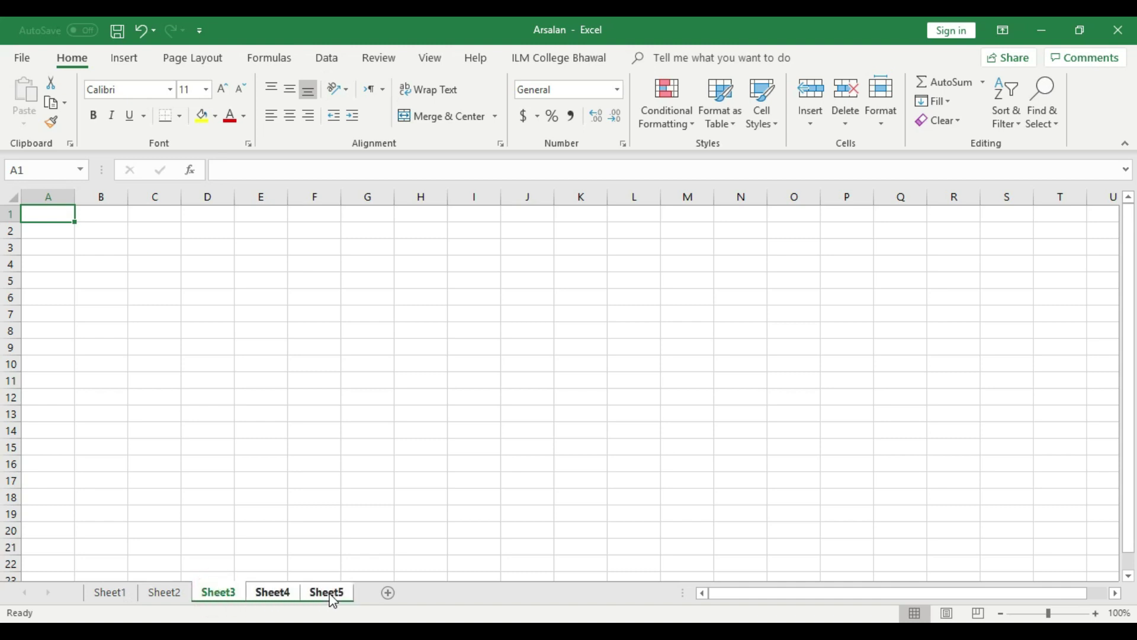
pyautogui.rightClick(329, 594)
pyautogui.click(371, 398)
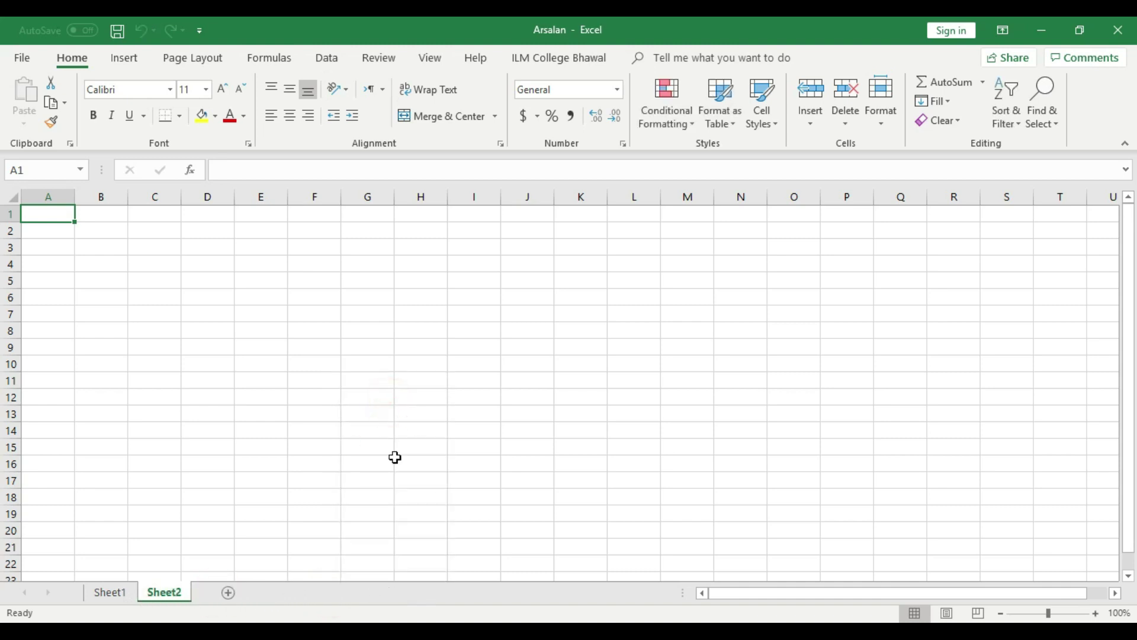
# Switch back and forth between Sheet1 and the blank Sheet2, ending on Sheet1
pyautogui.click(106, 592)
pyautogui.click(155, 592)
pyautogui.click(109, 592)
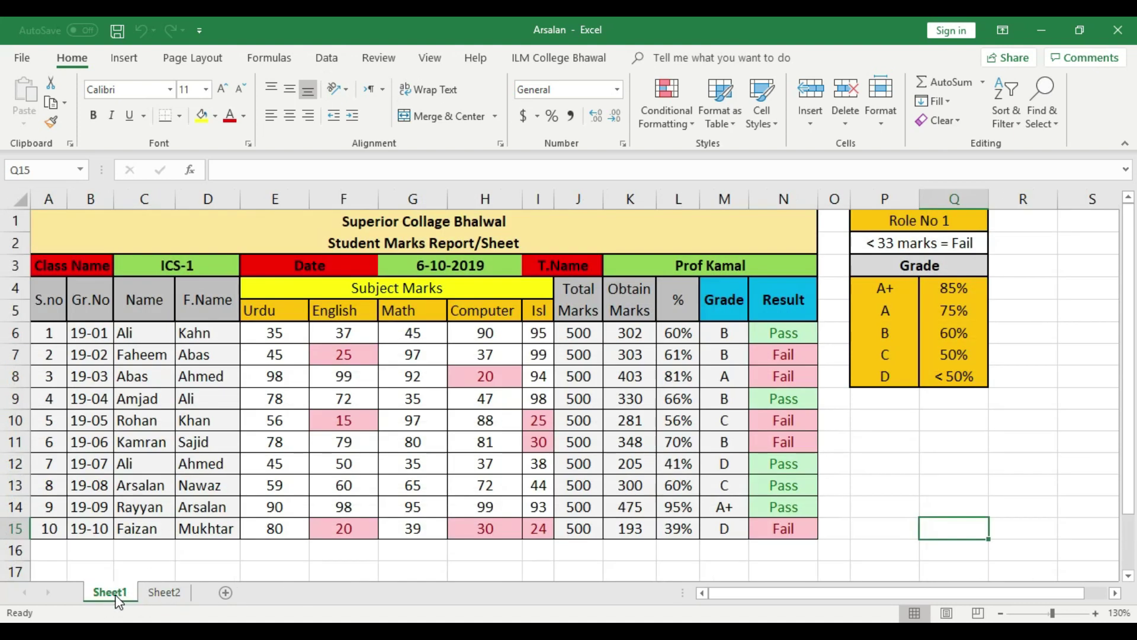
pyautogui.click(161, 592)
pyautogui.click(110, 592)
pyautogui.click(162, 592)
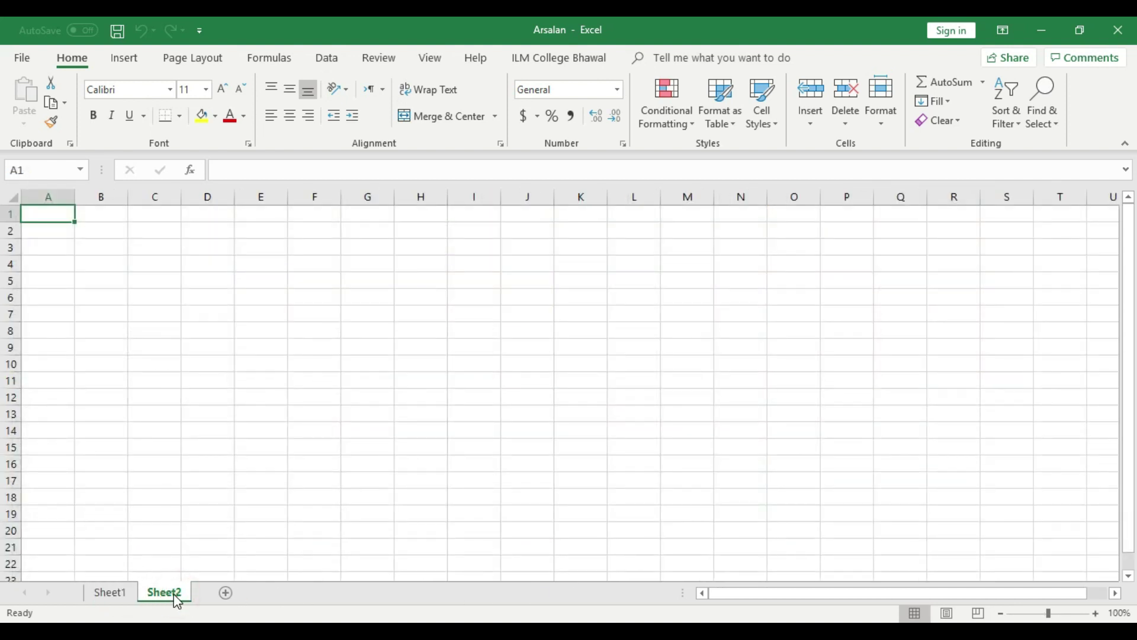
pyautogui.click(109, 592)
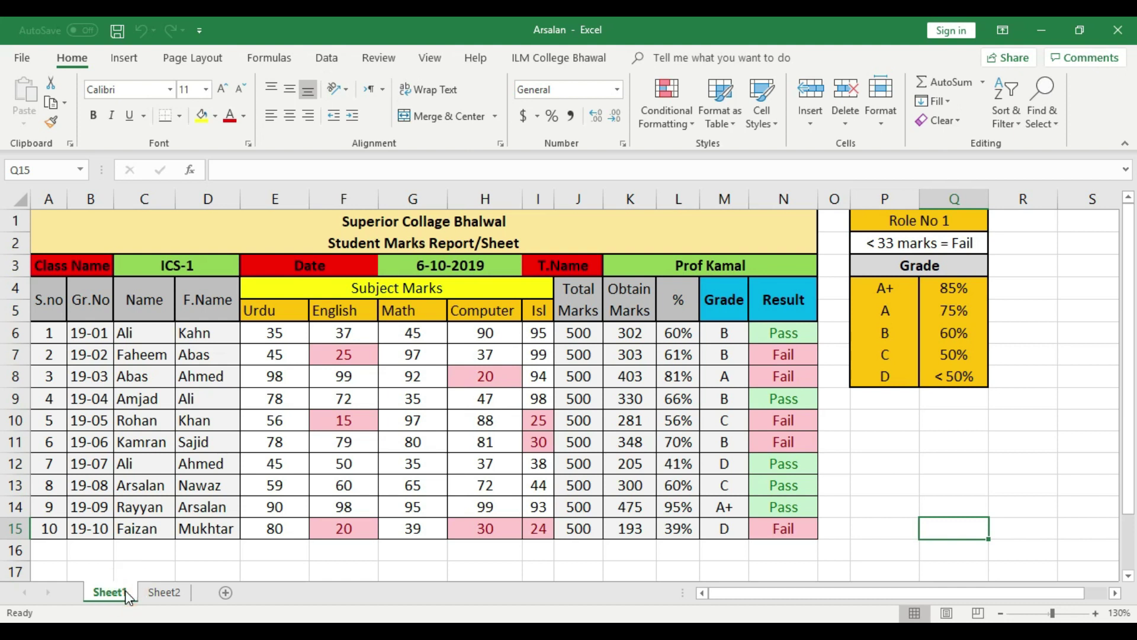
# Take the entire Sheet1 marks table and paste it into Sheet2
pyautogui.click(21, 199)
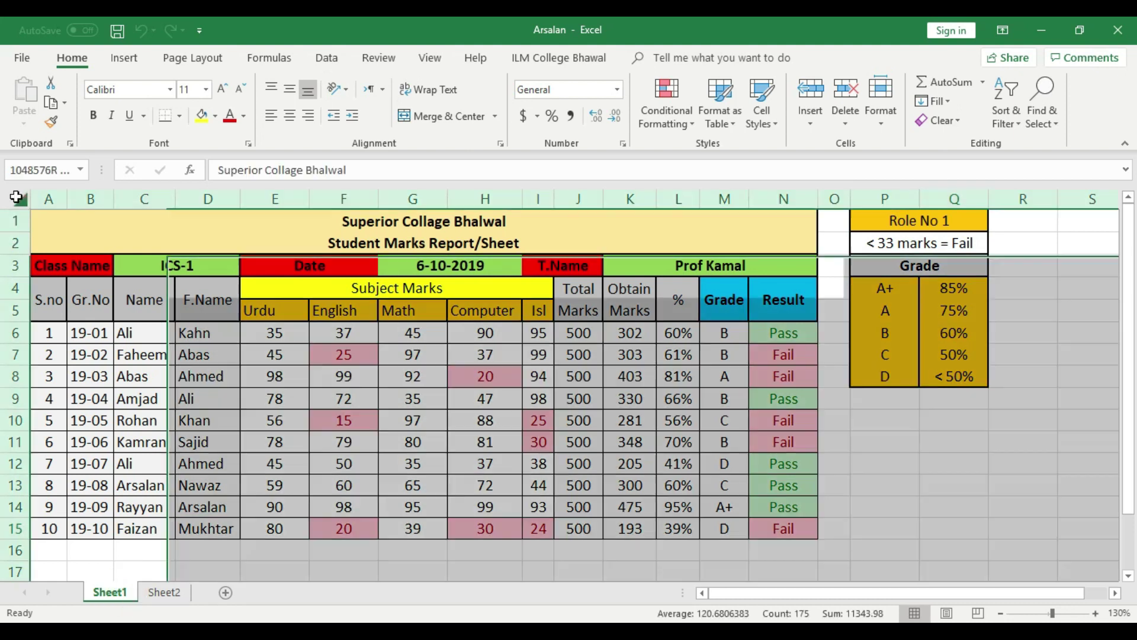
pyautogui.rightClick(21, 199)
pyautogui.click(30, 209)
pyautogui.click(165, 592)
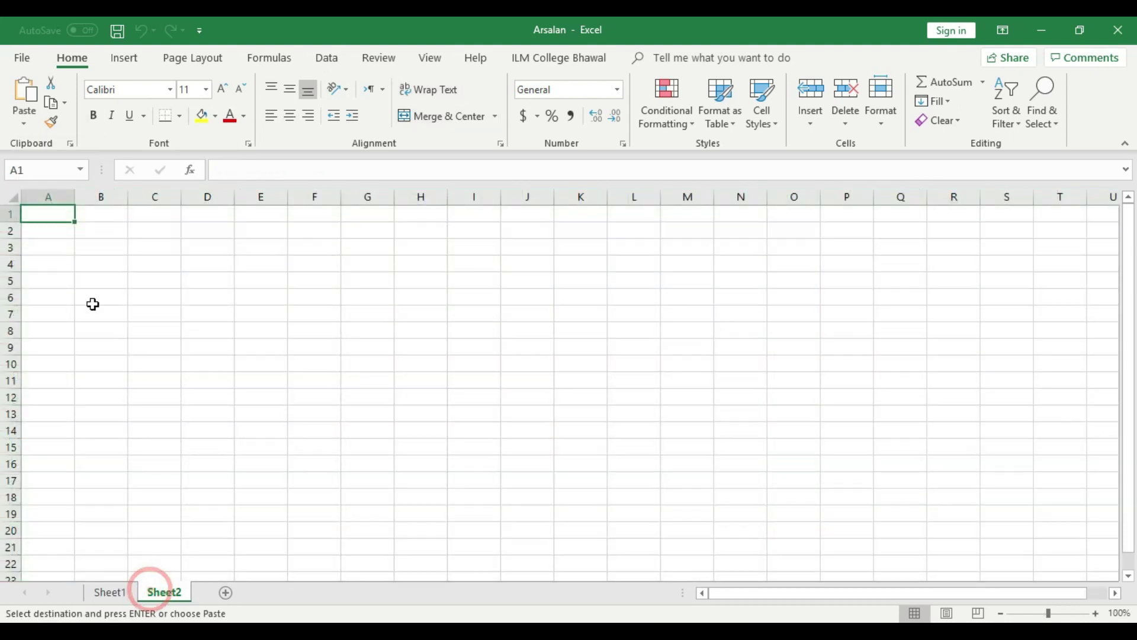
pyautogui.click(12, 198)
pyautogui.rightClick(12, 198)
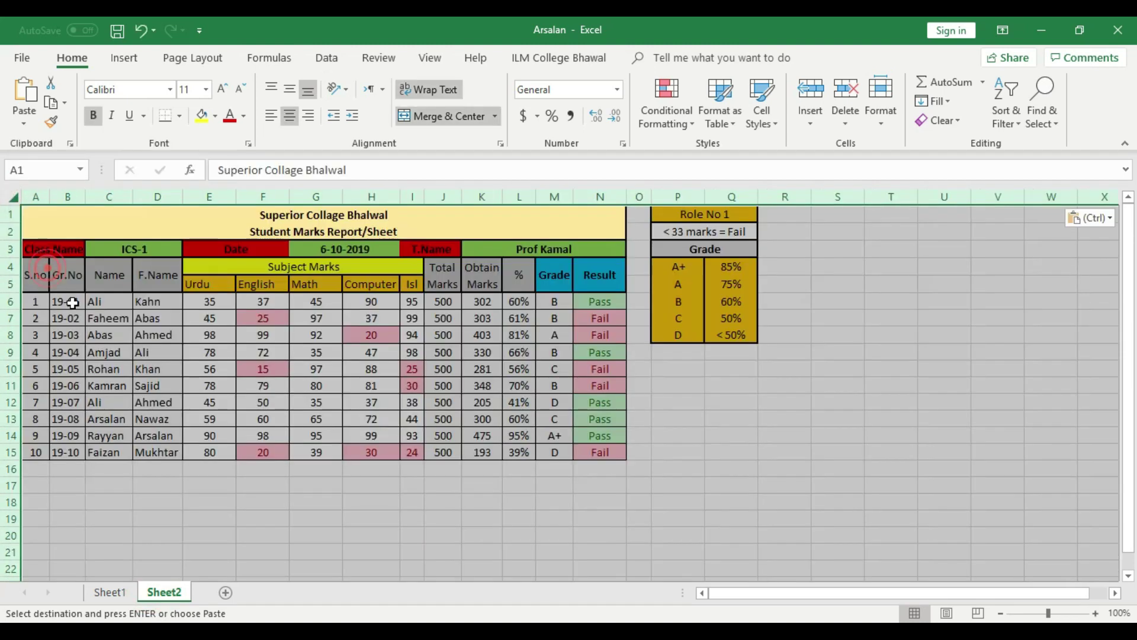
pyautogui.click(48, 269)
# Zoom Sheet2 to 130% and ignore the error flags on Obtain Marks K6:K15
pyautogui.click(1096, 613)
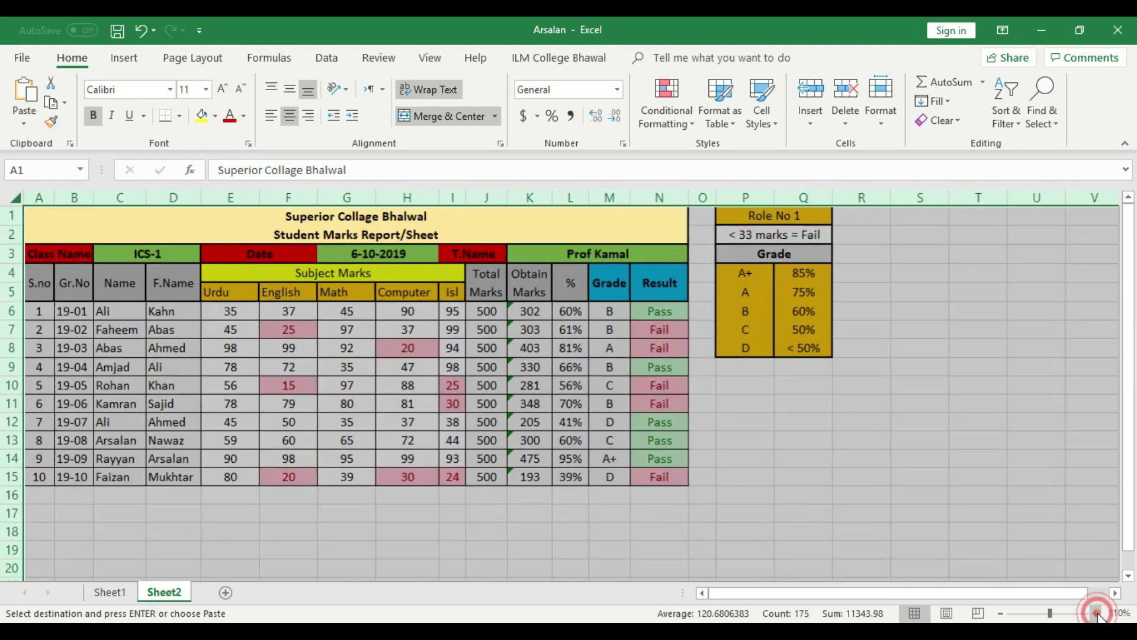
pyautogui.click(1096, 613)
pyautogui.click(1096, 613)
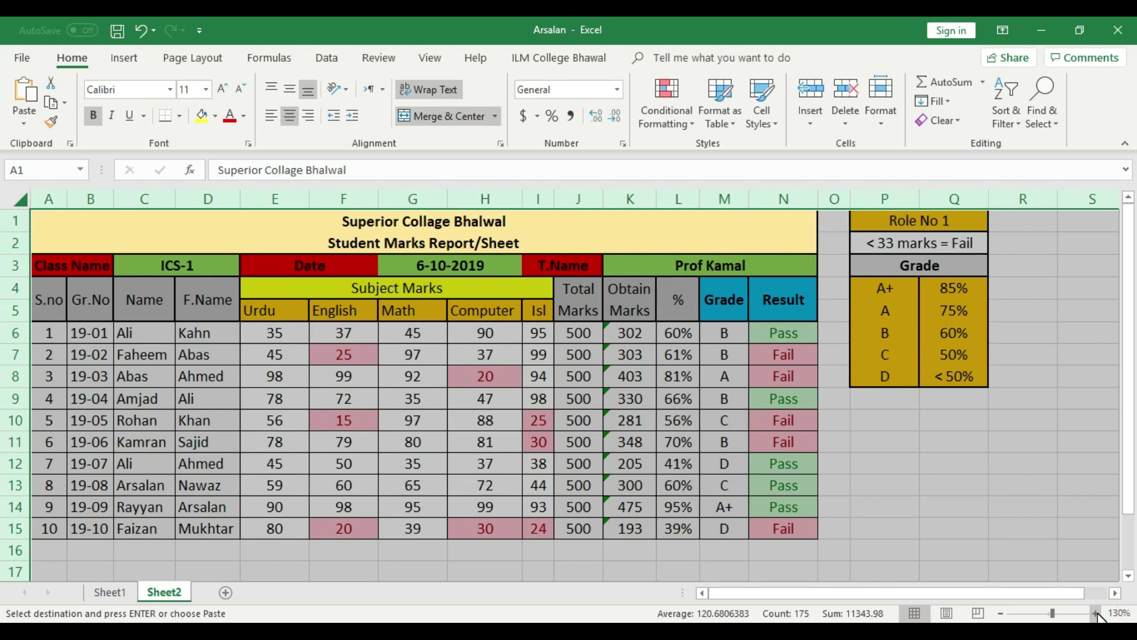
pyautogui.click(1096, 613)
pyautogui.click(1001, 613)
pyautogui.click(995, 496)
pyautogui.moveTo(629, 332); pyautogui.dragTo(629, 528)
pyautogui.click(586, 331)
pyautogui.click(634, 415)
pyautogui.click(906, 439)
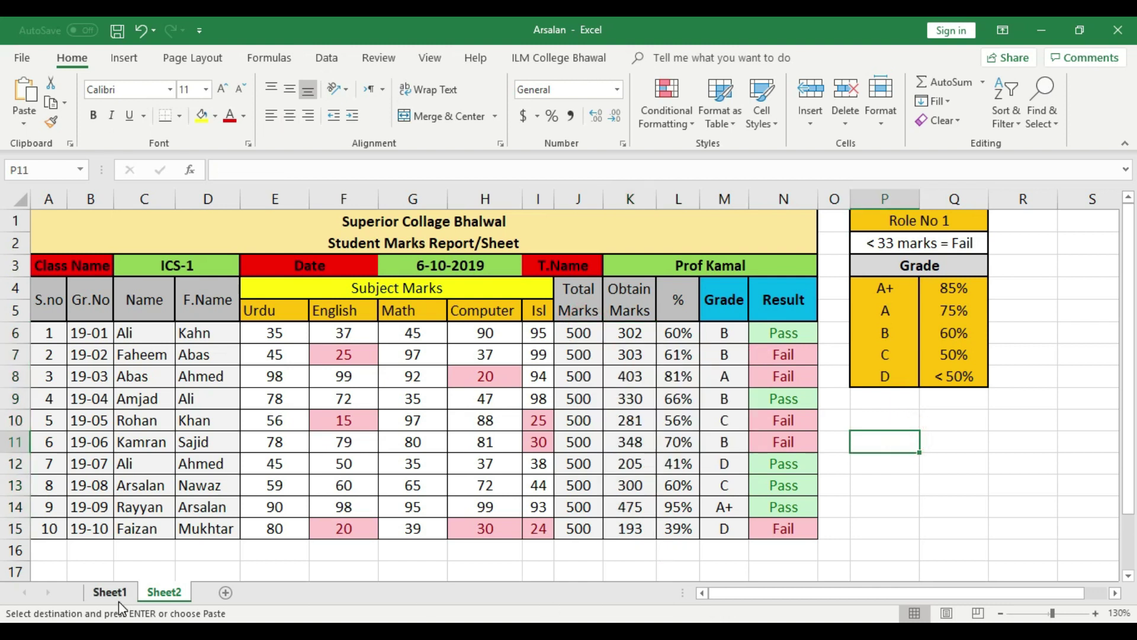
# Return to Sheet1, save the workbook with Ctrl+S, and select cell C7
pyautogui.click(112, 592)
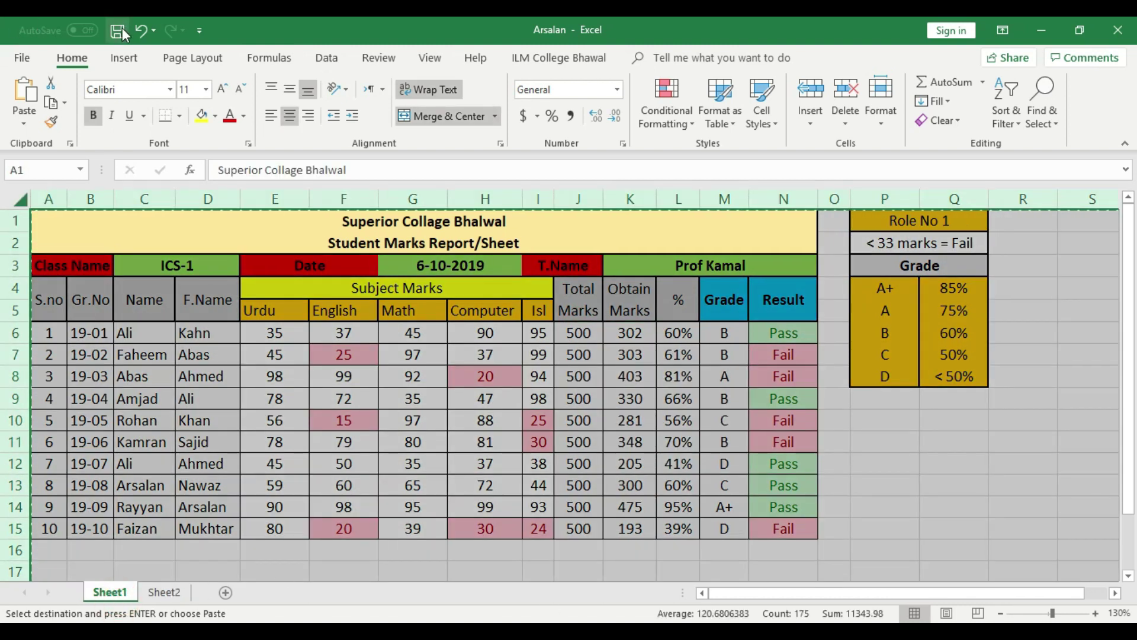
pyautogui.hotkey('ctrl', 's')
pyautogui.click(875, 461)
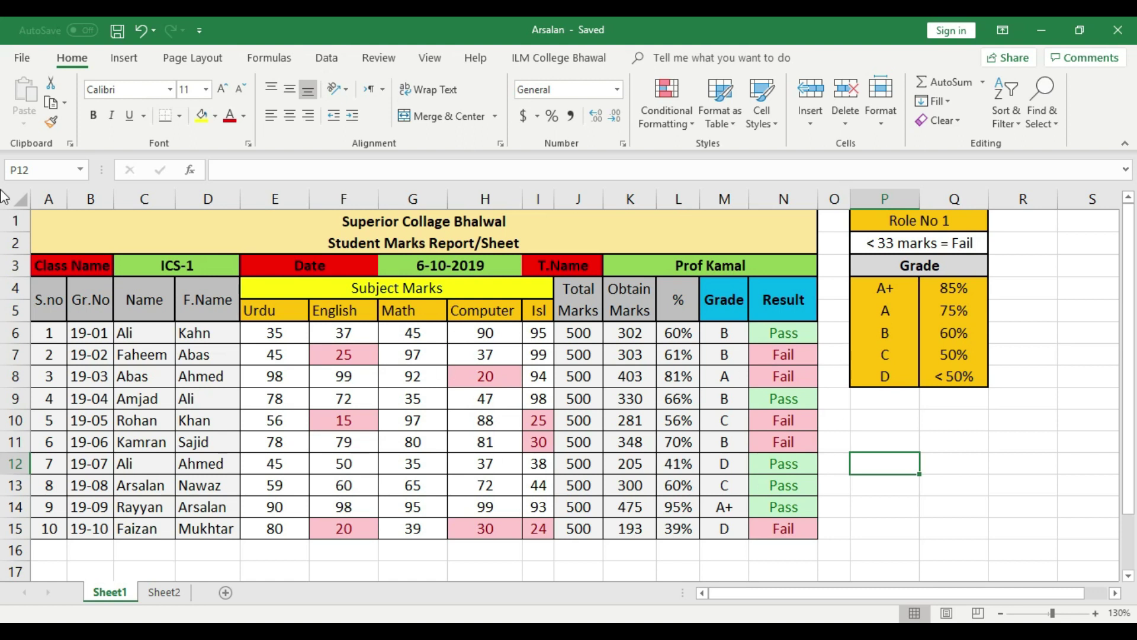
pyautogui.click(124, 358)
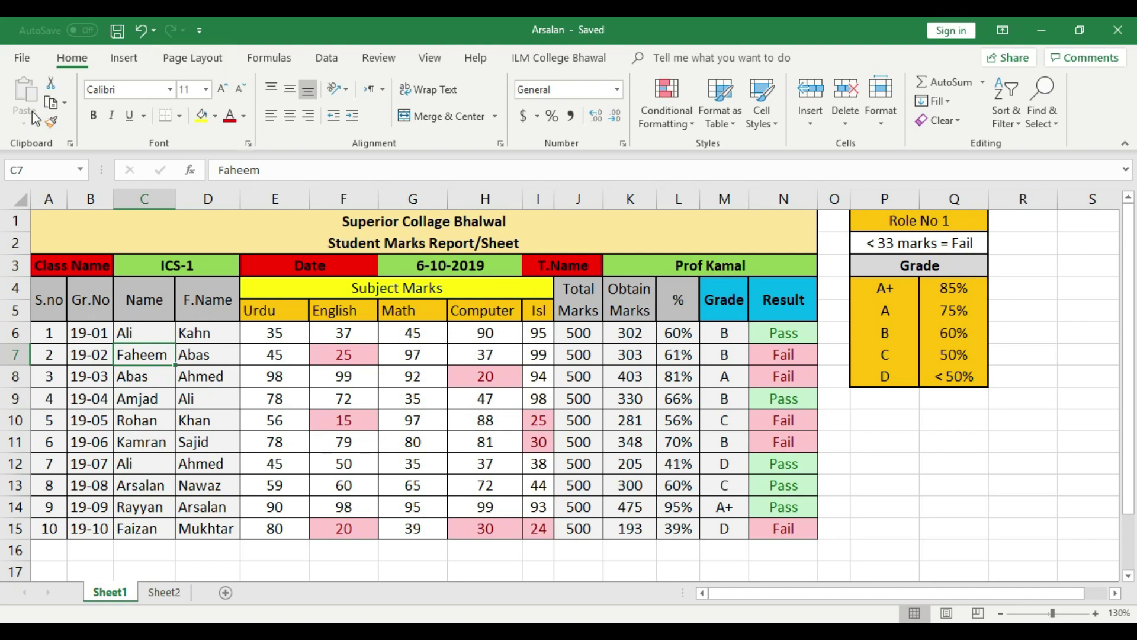
# Open the File tab's Info page for the Arsalan workbook
pyautogui.click(24, 58)
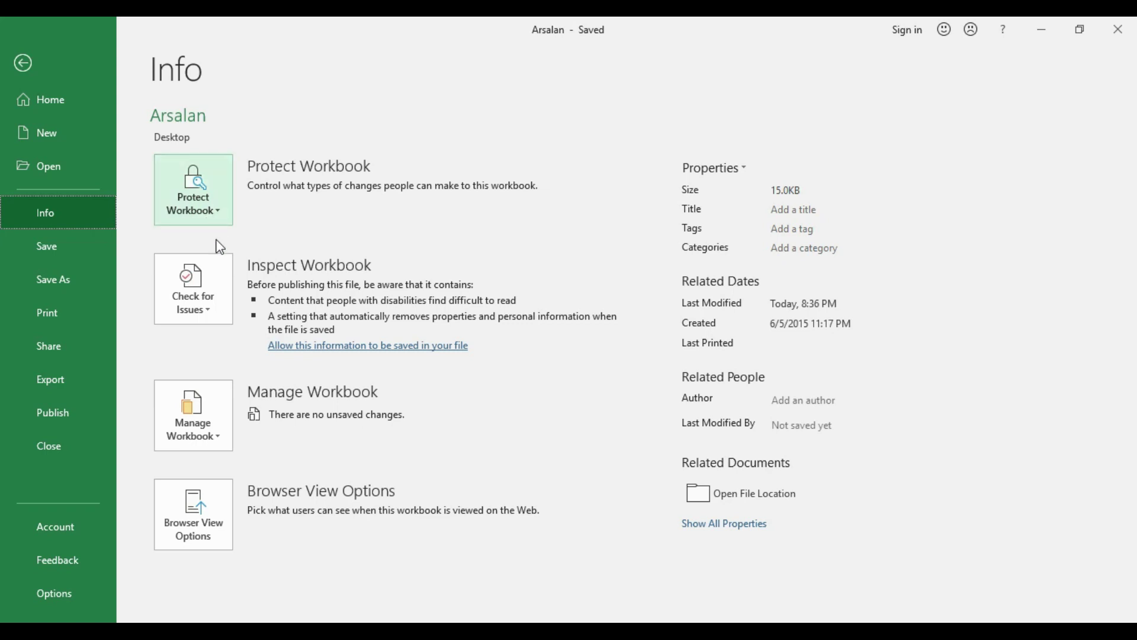
# Encrypt the Arsalan workbook with an open password, confirm it, and save
pyautogui.click(212, 208)
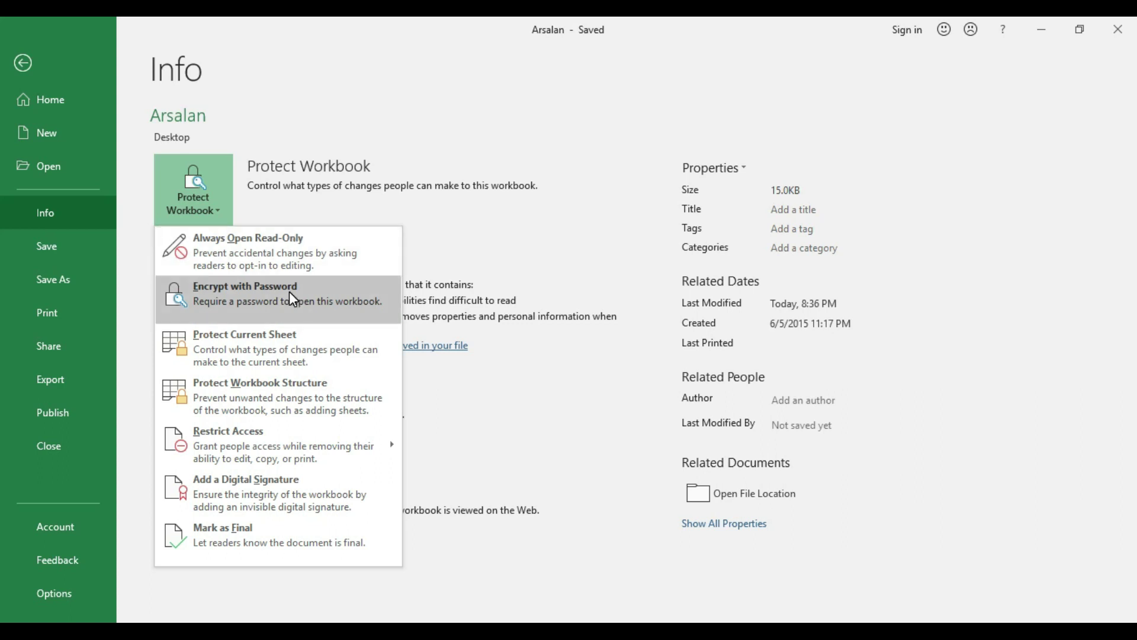
pyautogui.click(304, 305)
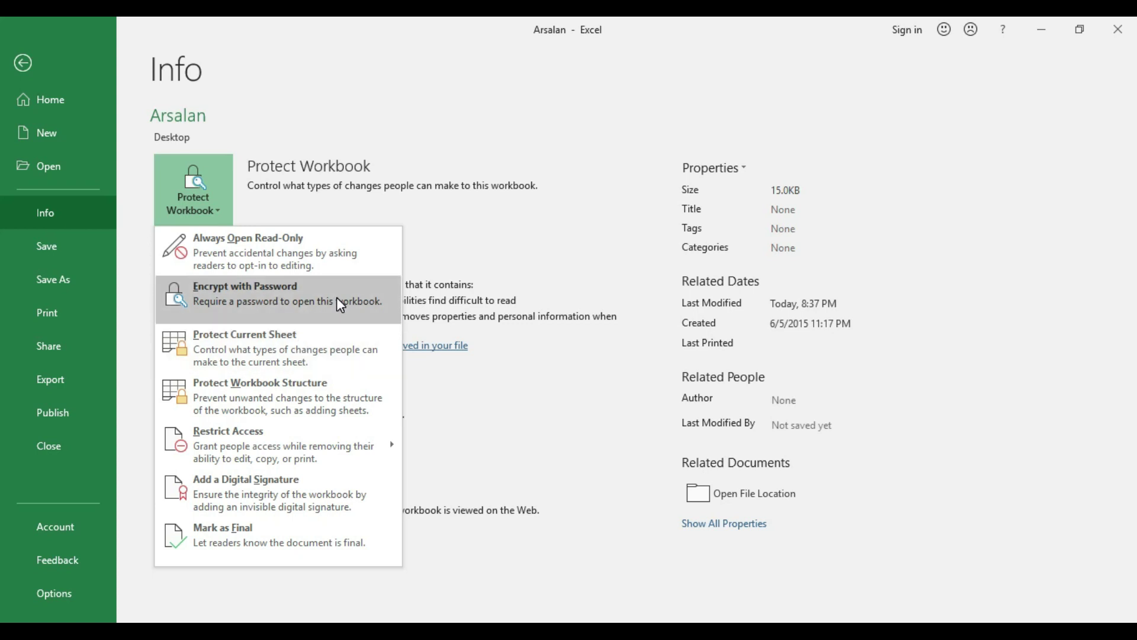
pyautogui.click(338, 300)
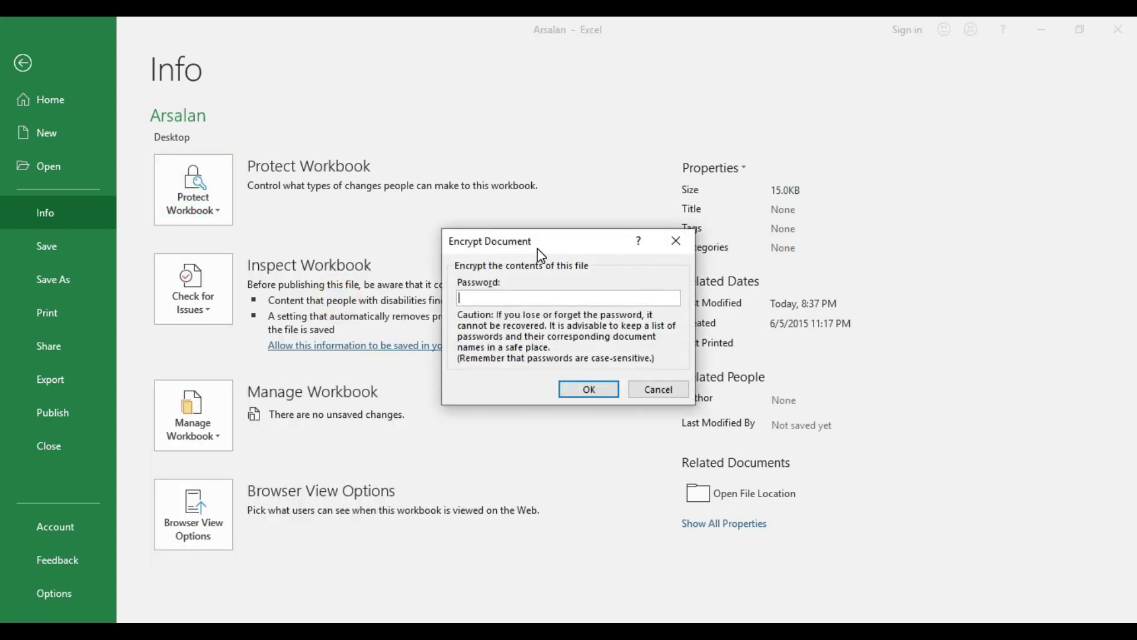
pyautogui.moveTo(539, 251); pyautogui.dragTo(636, 293)
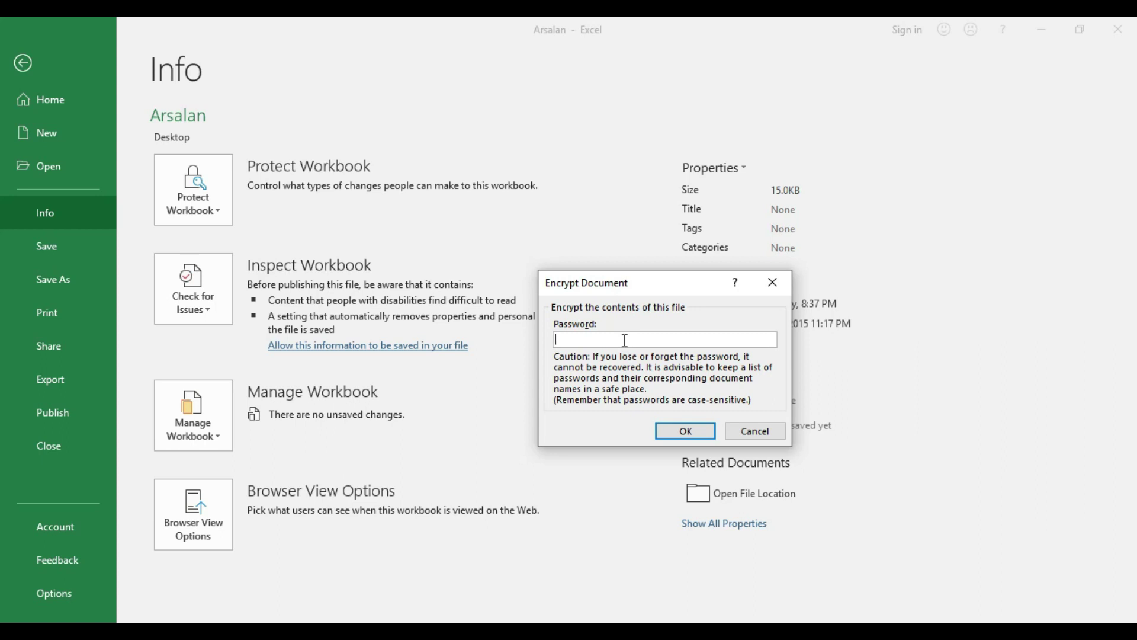
pyautogui.write('12345678')
pyautogui.click(683, 432)
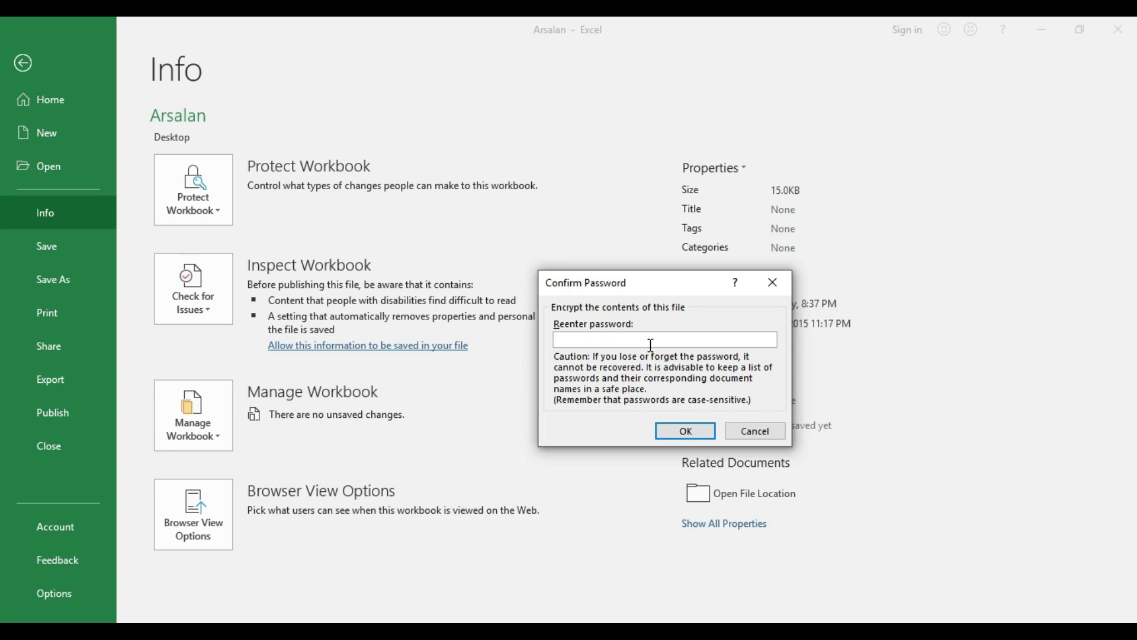
pyautogui.write('12345678')
pyautogui.click(691, 430)
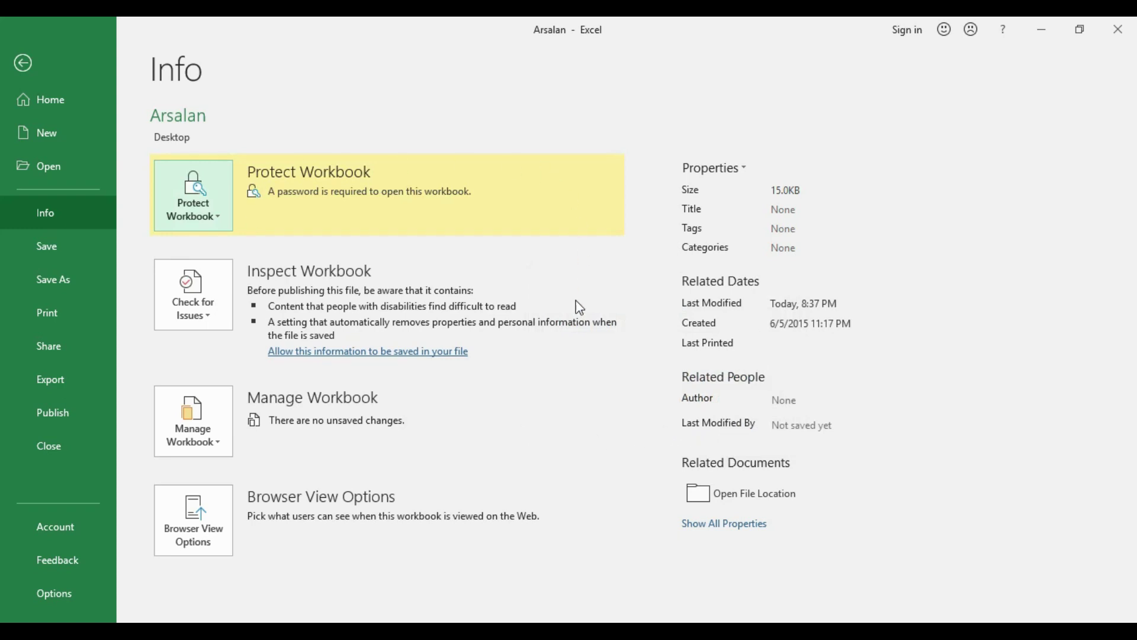
pyautogui.click(68, 247)
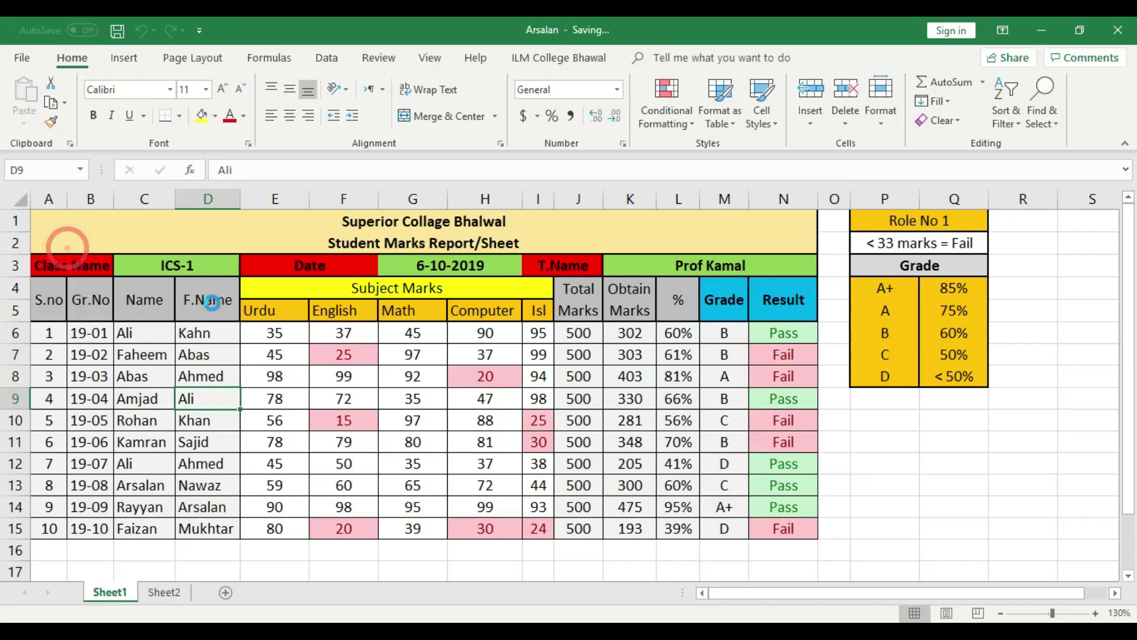
# Close Excel, refresh the desktop, and reopen Arsalan to reach its password prompt
pyautogui.click(1117, 29)
pyautogui.rightClick(375, 371)
pyautogui.click(442, 440)
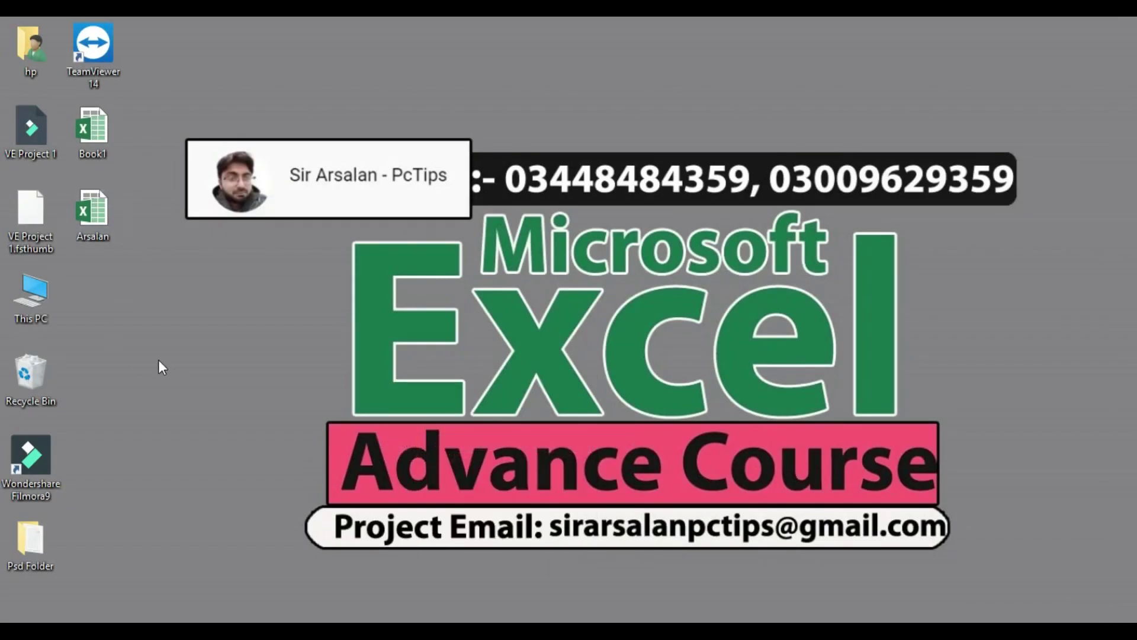
pyautogui.doubleClick(106, 233)
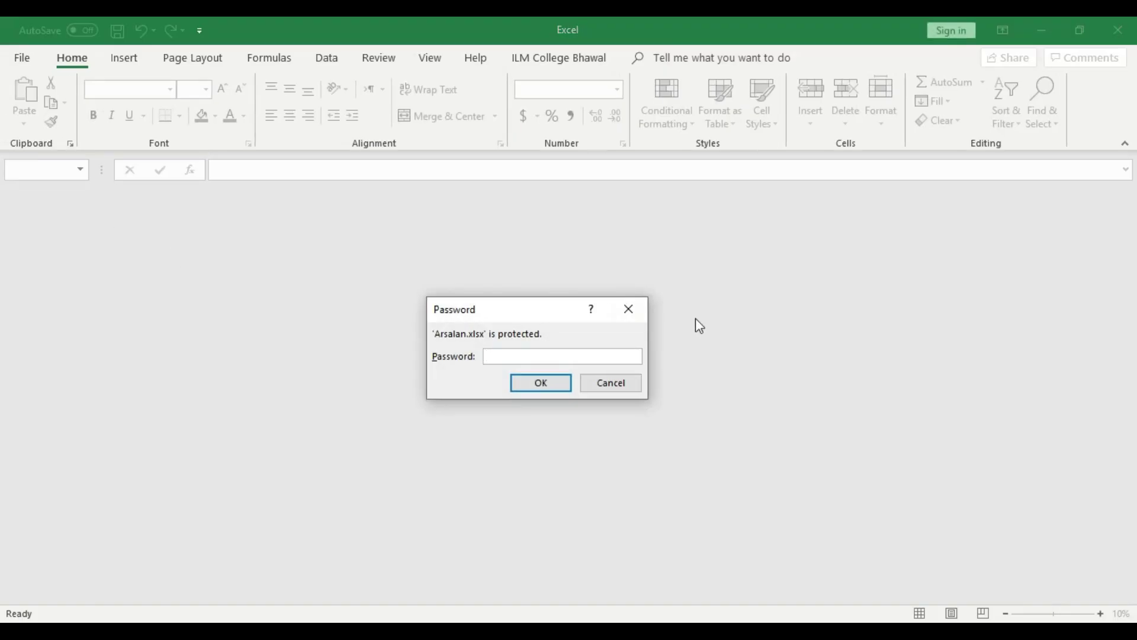
# Enter the workbook password, correcting a mistyped attempt, and open Arsalan
pyautogui.click(538, 356)
pyautogui.write('•••••••')
pyautogui.press('BackSpace')
pyautogui.press('BackSpace')
pyautogui.press('BackSpace')
pyautogui.press('BackSpace')
pyautogui.press('BackSpace')
pyautogui.press('BackSpace')
pyautogui.write('•••••••••')
pyautogui.click(566, 389)
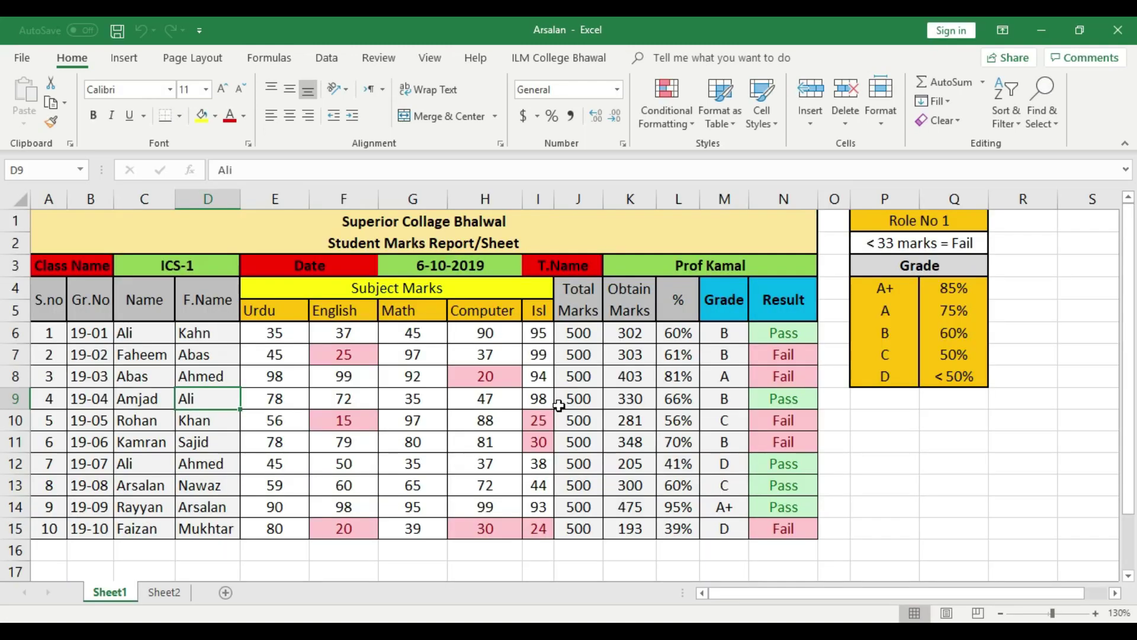
# Flip repeatedly between Sheet1 and Sheet2, ending on Sheet2
pyautogui.click(168, 592)
pyautogui.click(111, 591)
pyautogui.click(162, 591)
pyautogui.click(118, 591)
pyautogui.click(161, 592)
pyautogui.click(110, 591)
pyautogui.click(159, 591)
pyautogui.click(106, 591)
pyautogui.click(161, 591)
pyautogui.click(109, 591)
pyautogui.click(173, 591)
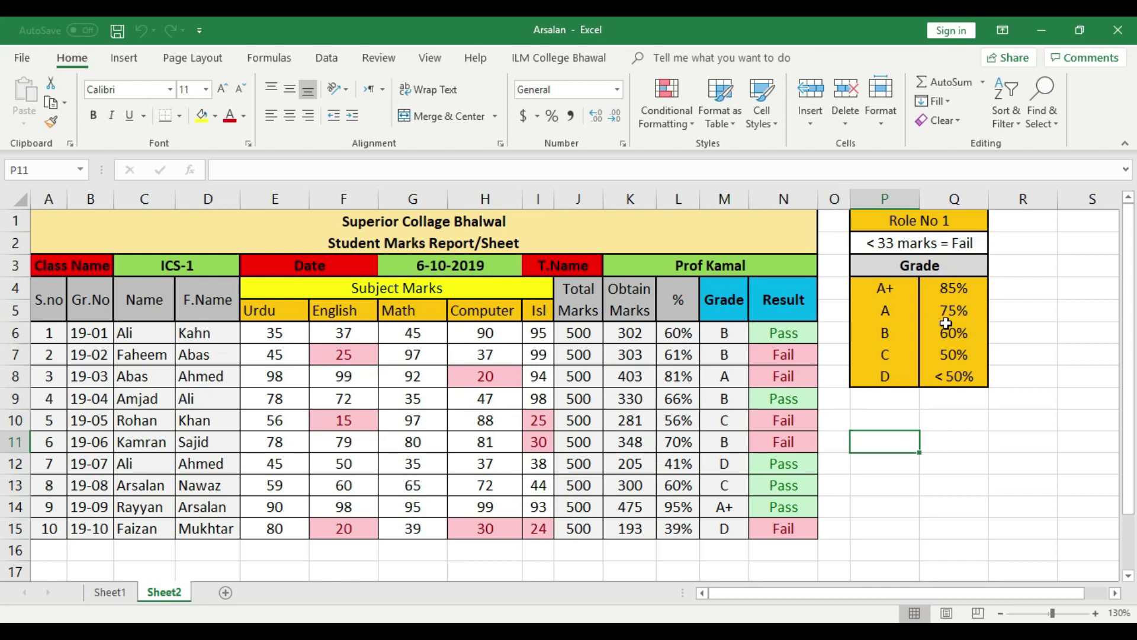
# Close Arsalan, attempt reopening with a wrong password, dismiss the rejection and close Excel
pyautogui.click(1132, 32)
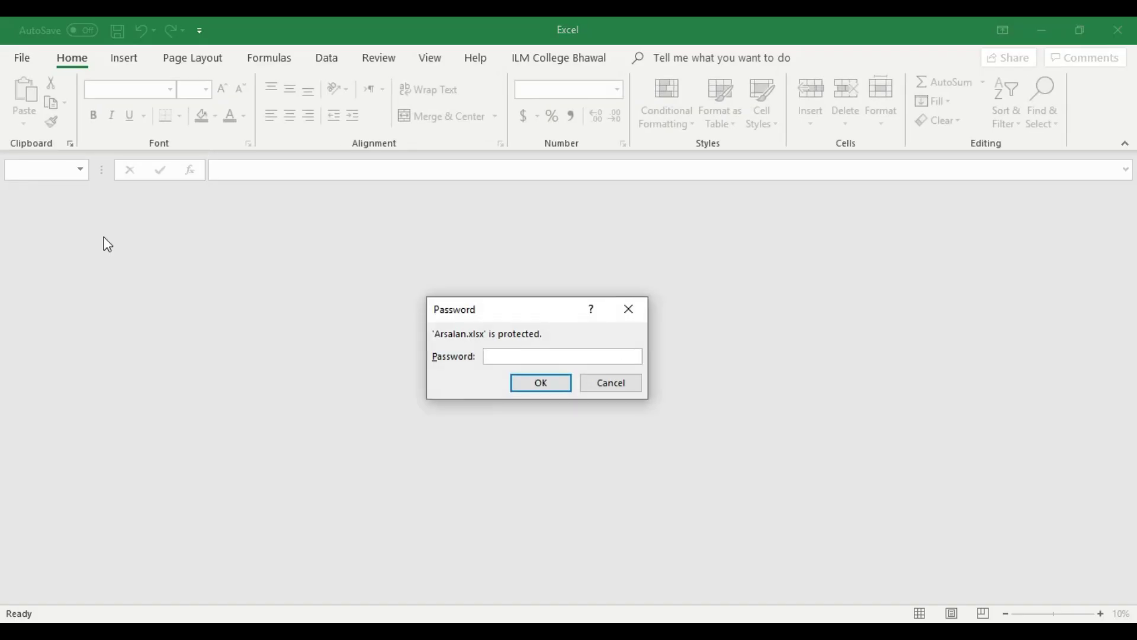
pyautogui.click(517, 354)
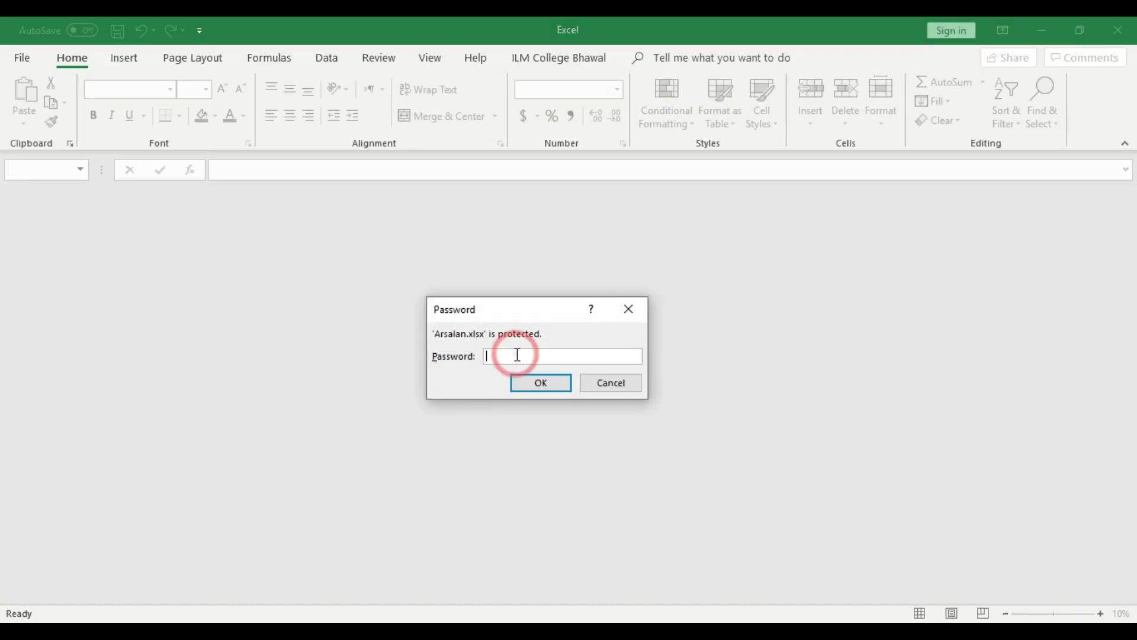
pyautogui.write('•••••••')
pyautogui.click(530, 378)
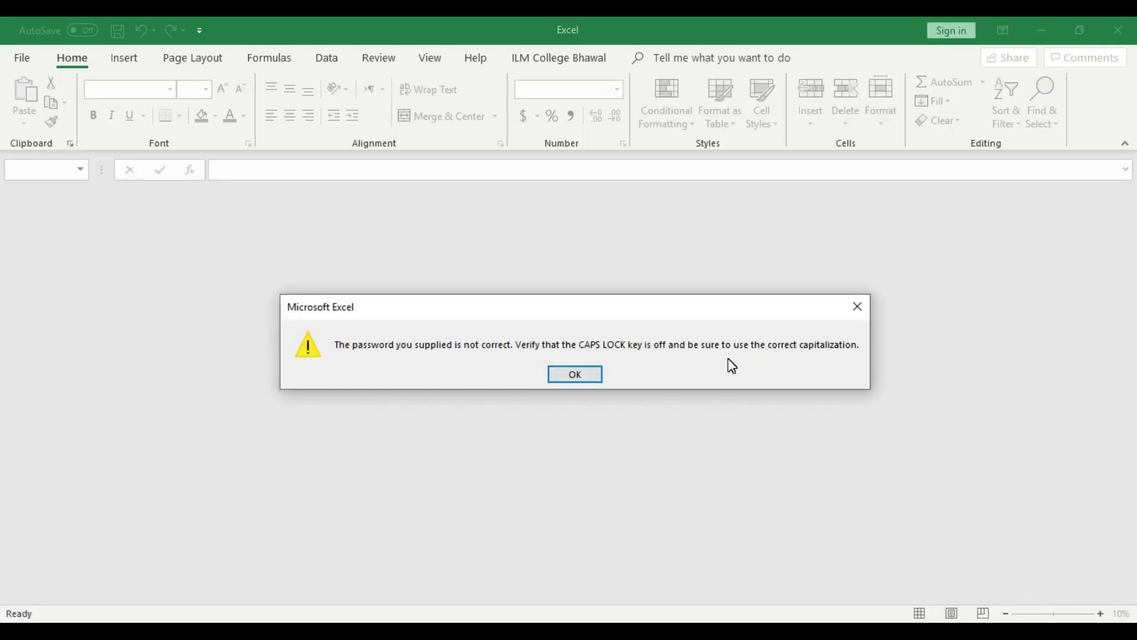
pyautogui.click(588, 376)
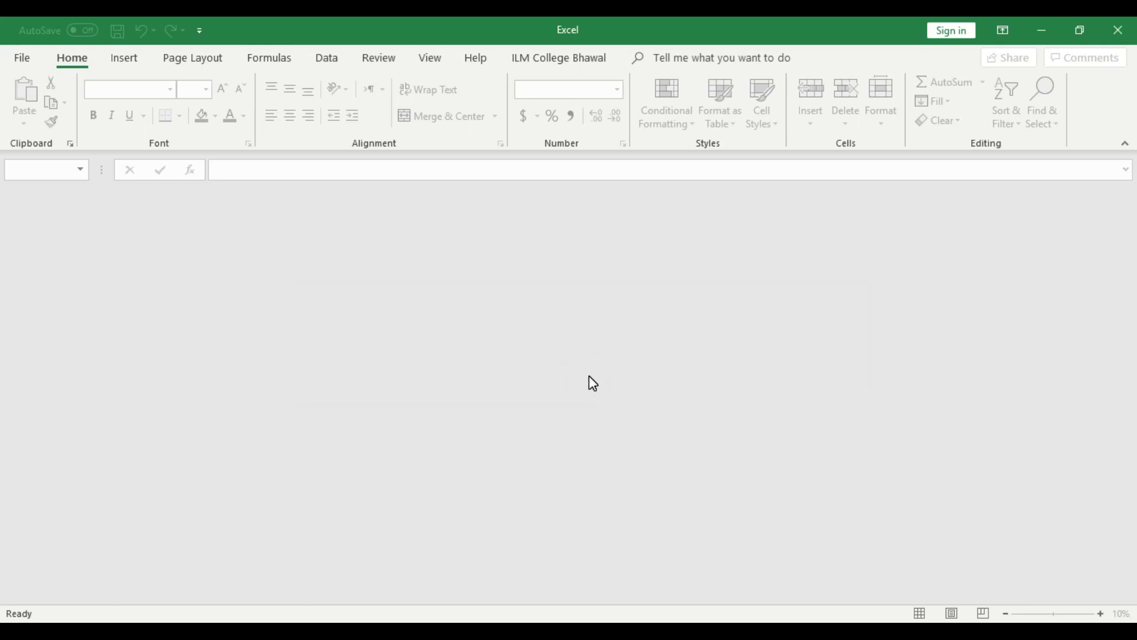
pyautogui.click(1120, 30)
# Reopen Arsalan, try another wrong password, dismiss the warning and close Excel again
pyautogui.doubleClick(100, 226)
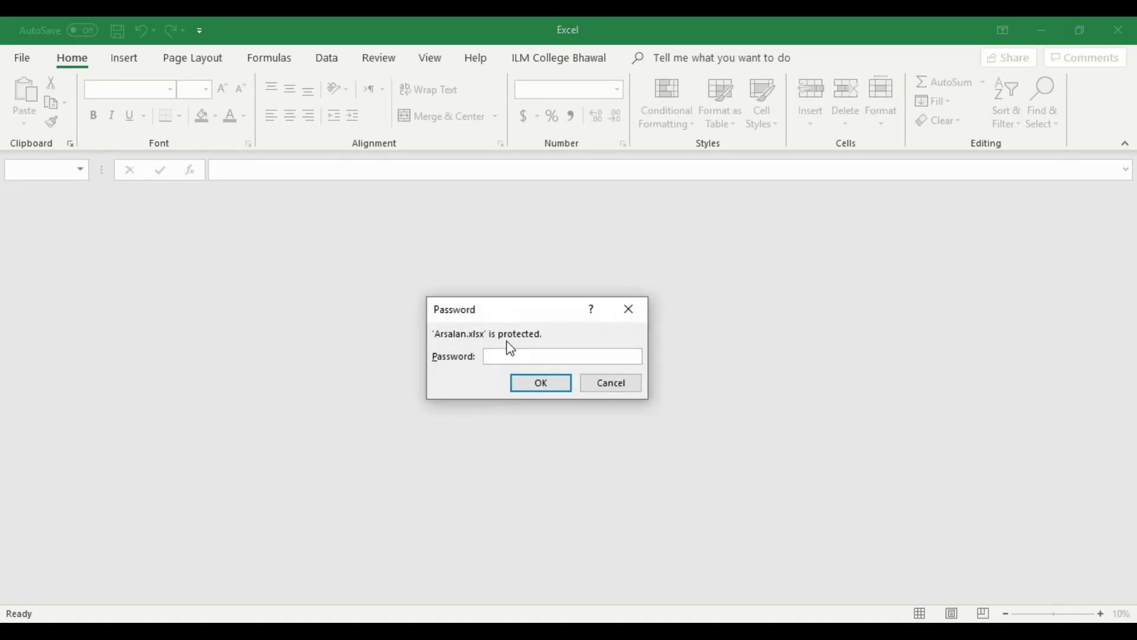
pyautogui.write('•••••••')
pyautogui.click(541, 385)
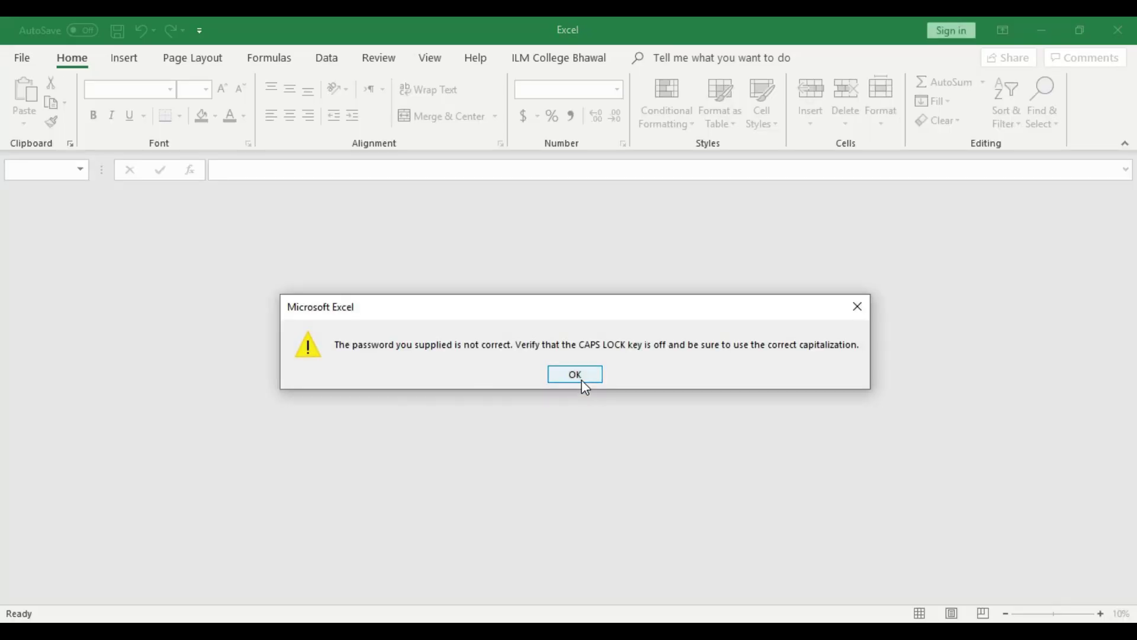
pyautogui.click(575, 374)
pyautogui.click(1111, 30)
pyautogui.click(183, 338)
# Reopen Arsalan and submit the correct eight-character password
pyautogui.doubleClick(97, 233)
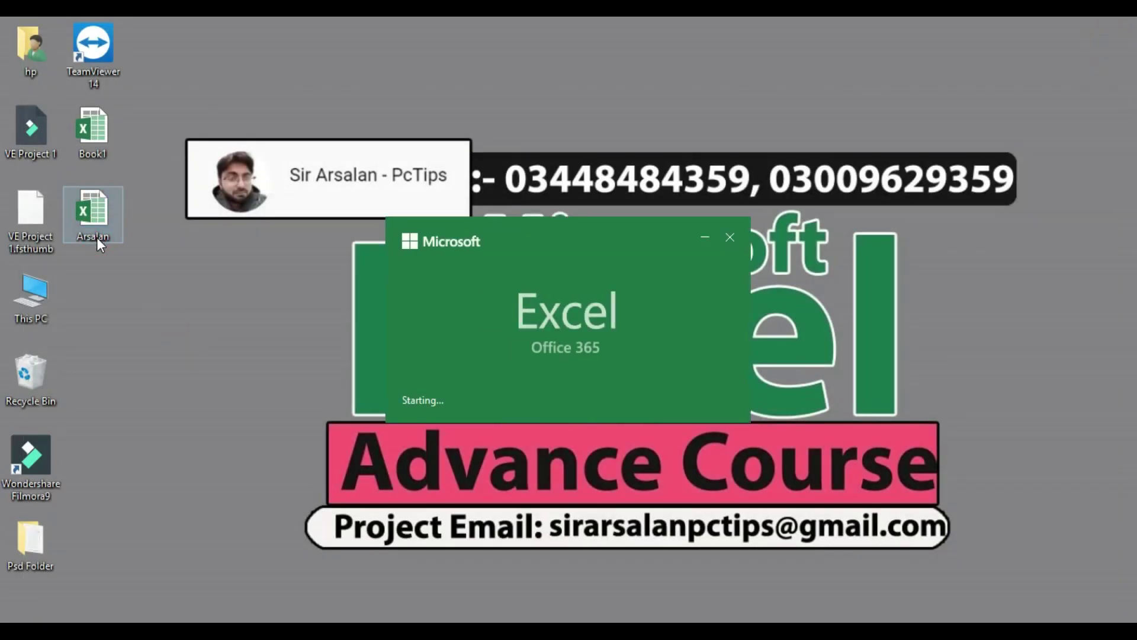
pyautogui.click(536, 353)
pyautogui.write('12345678')
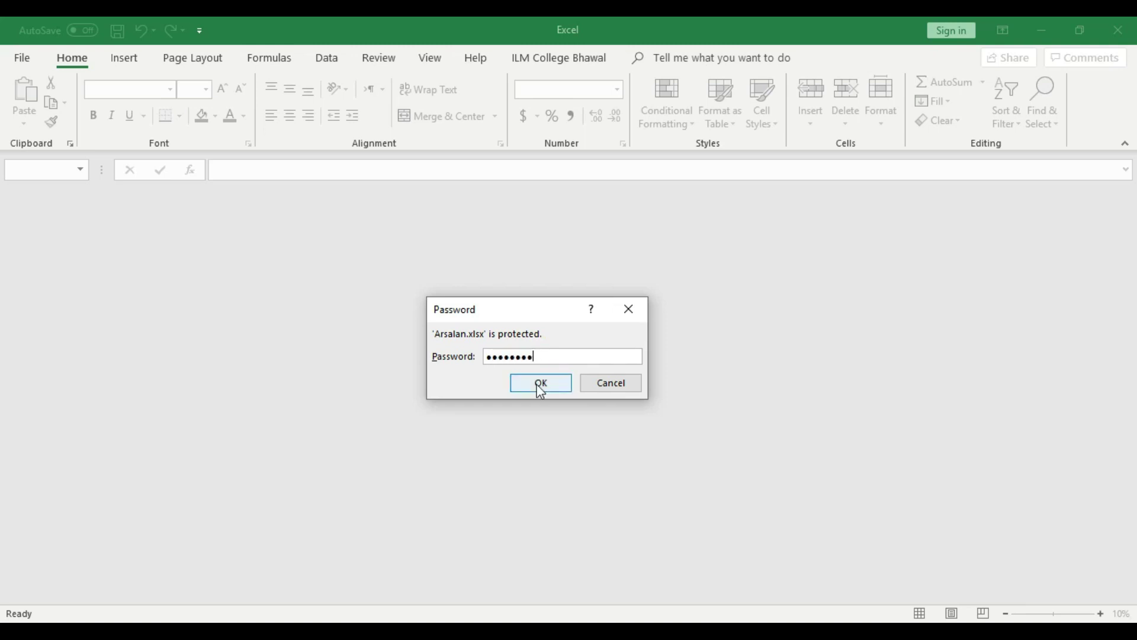
pyautogui.click(539, 384)
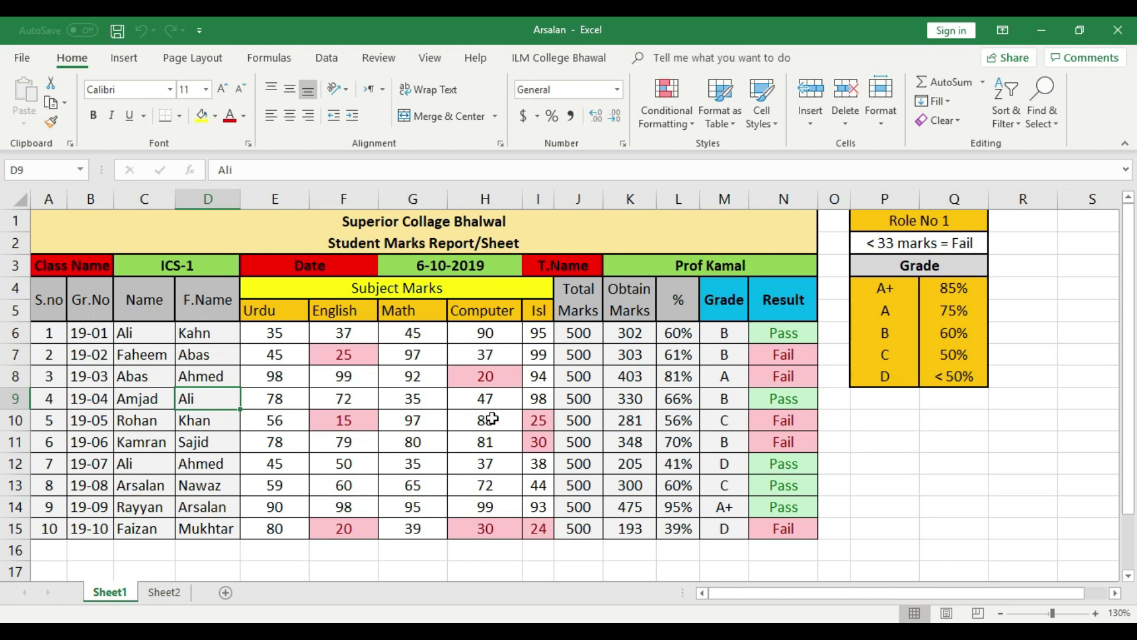
# Clear the Encrypt with Password field to drop the open password, then save and close Arsalan
pyautogui.click(22, 57)
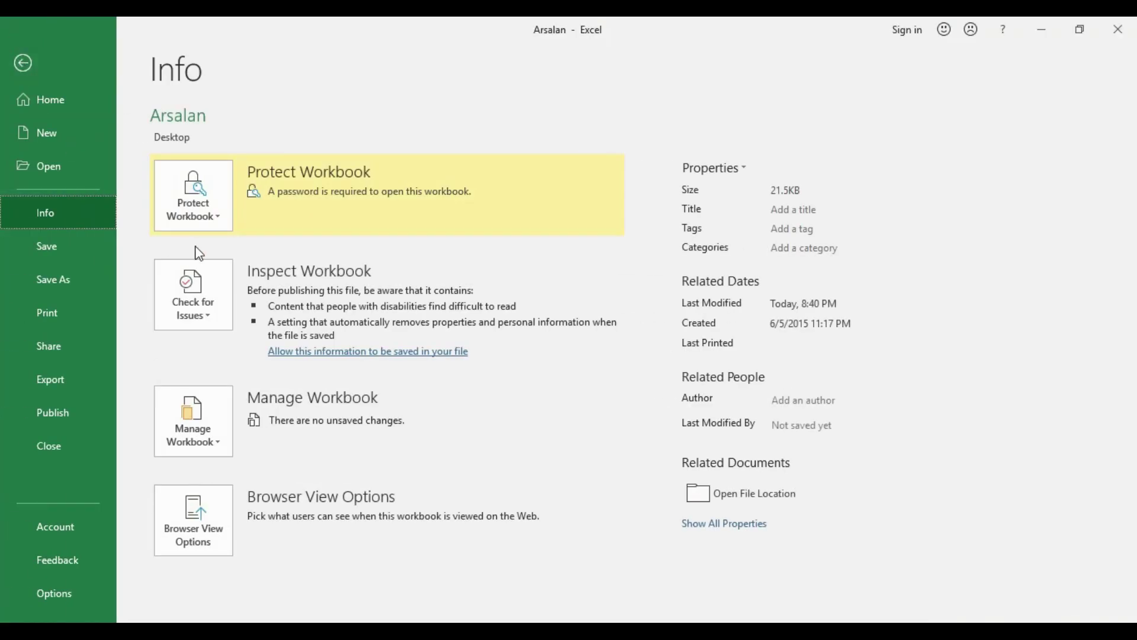
pyautogui.click(212, 198)
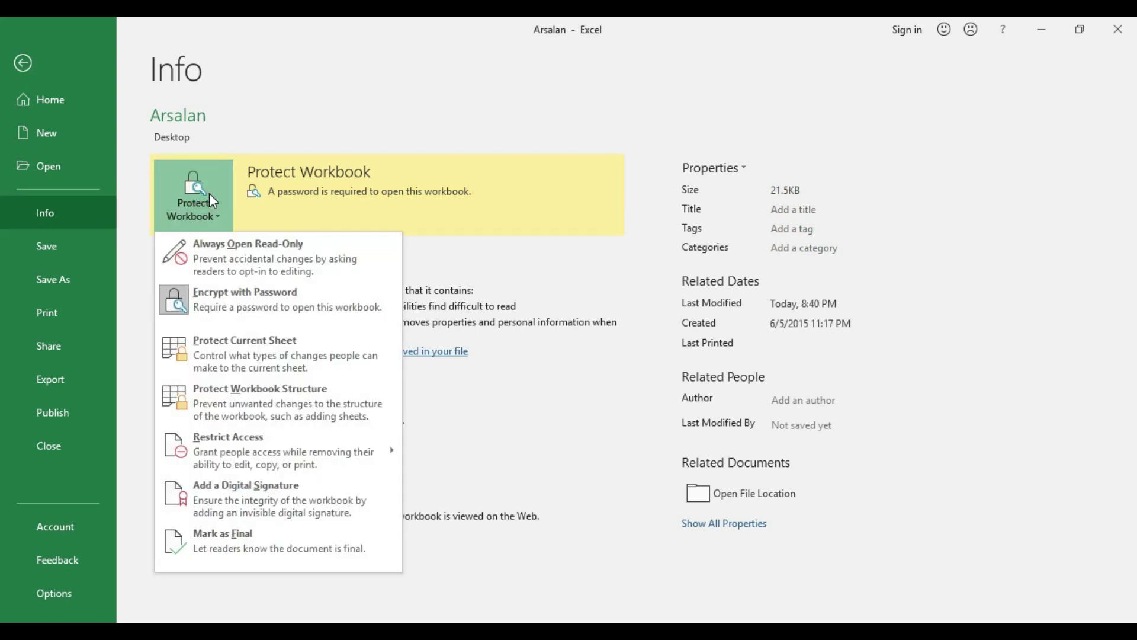
pyautogui.click(245, 298)
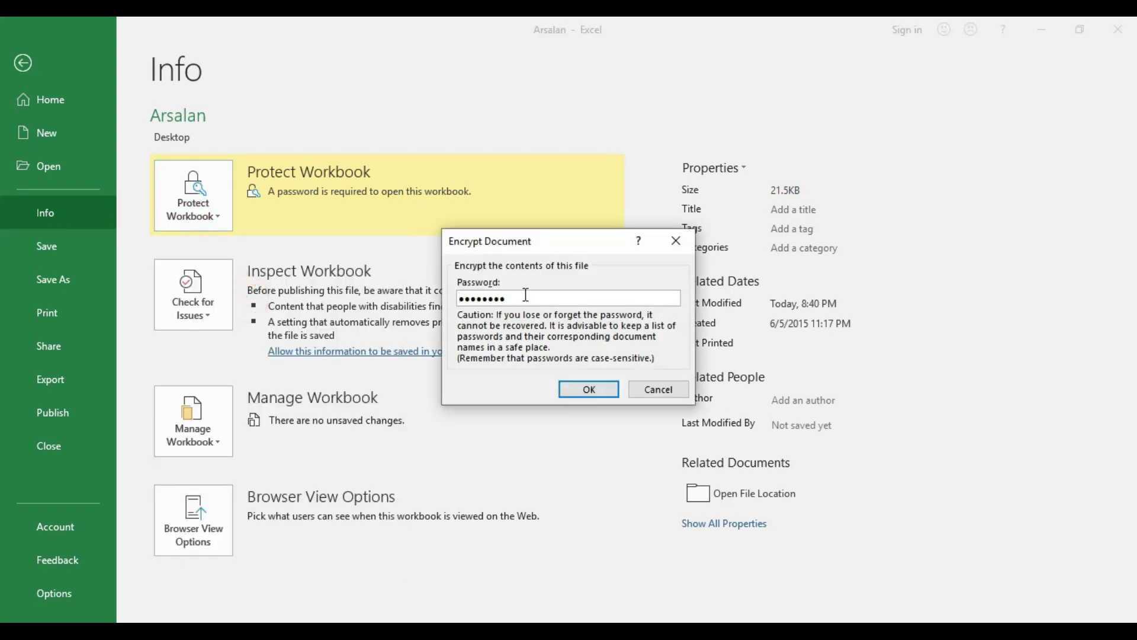
pyautogui.moveTo(524, 295); pyautogui.dragTo(445, 296)
pyautogui.press('BackSpace')
pyautogui.click(572, 392)
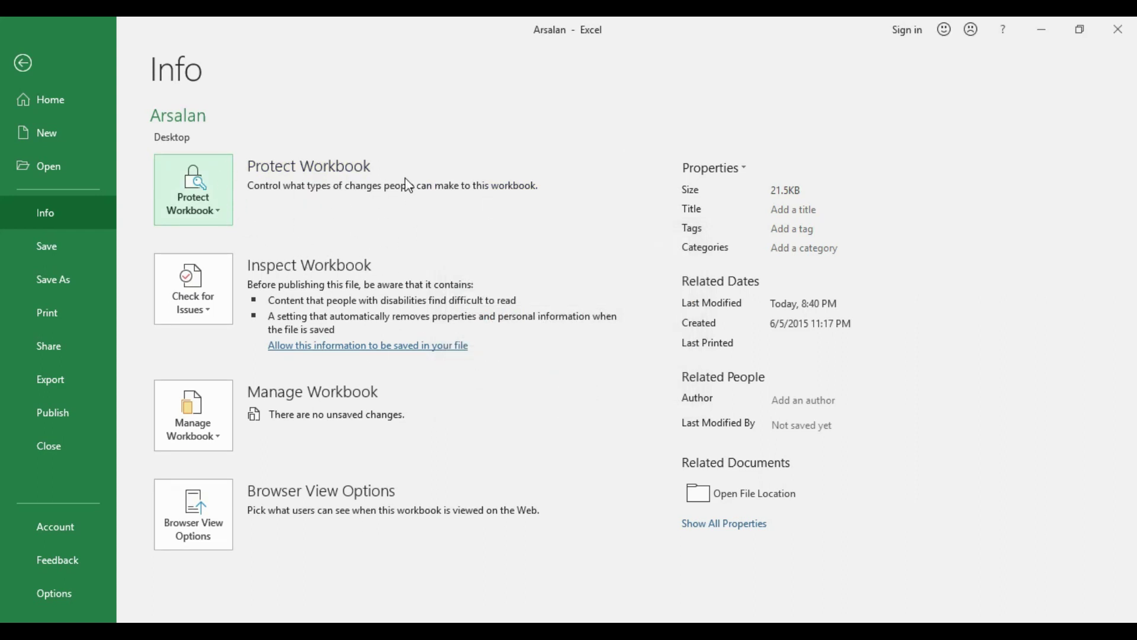
pyautogui.click(51, 244)
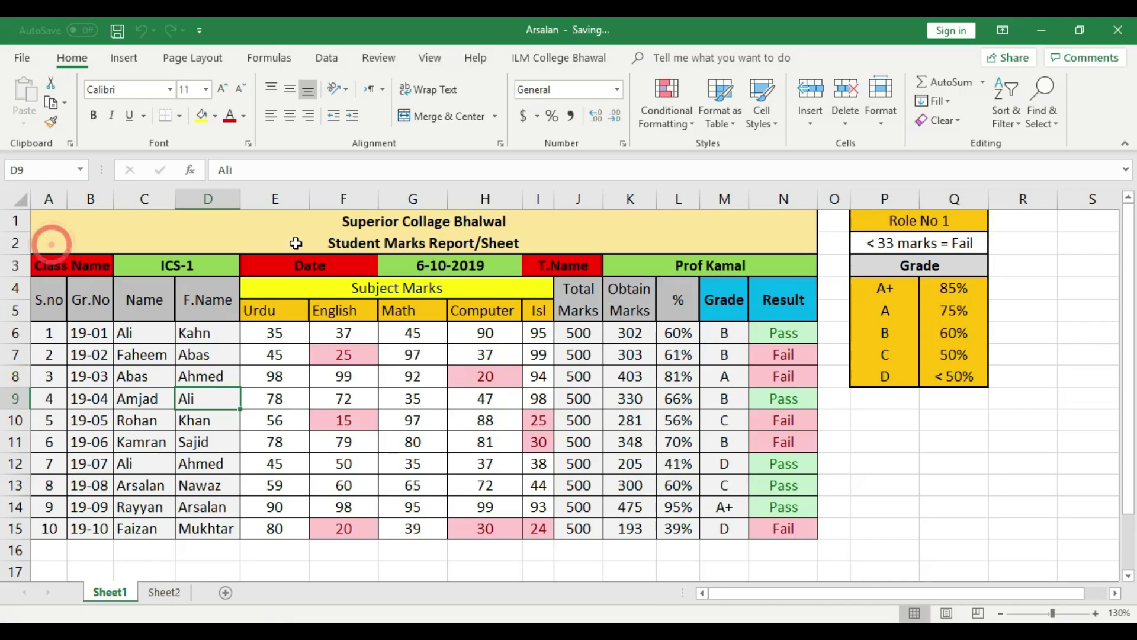
pyautogui.click(1122, 26)
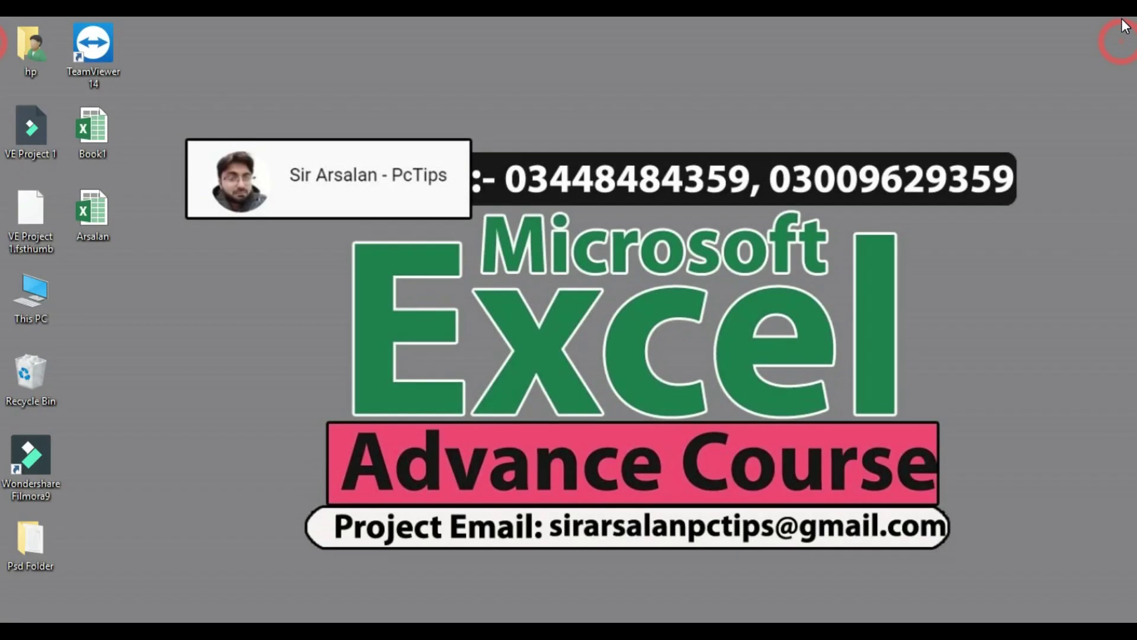
# Reopen Arsalan from the desktop without a password prompt and toggle sheets, ending on Sheet2
pyautogui.doubleClick(92, 223)
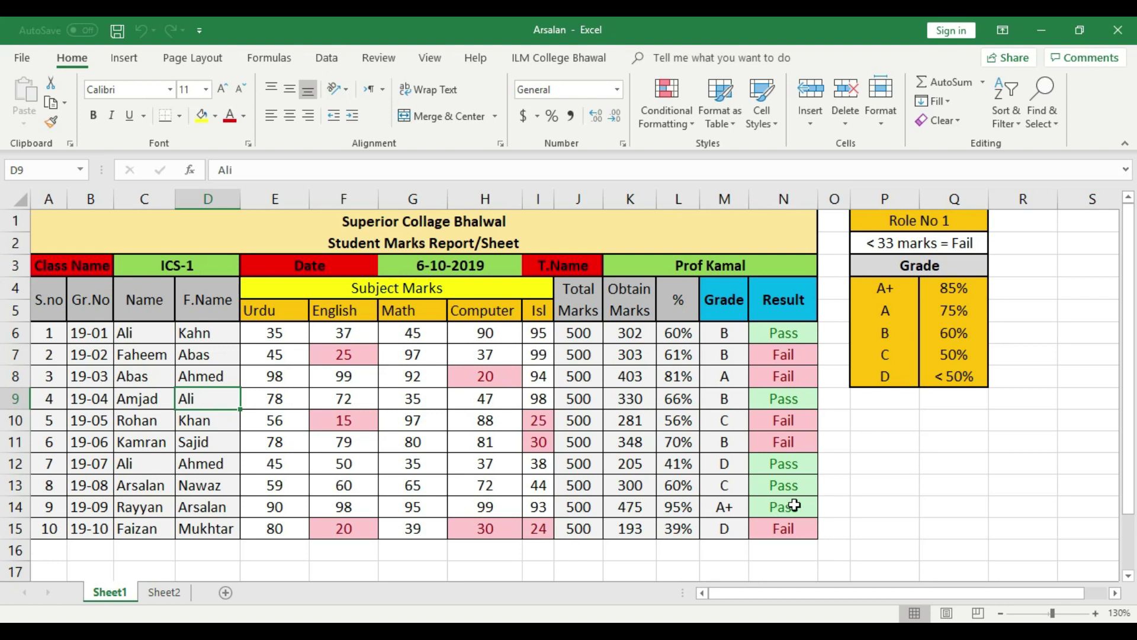
pyautogui.click(1117, 25)
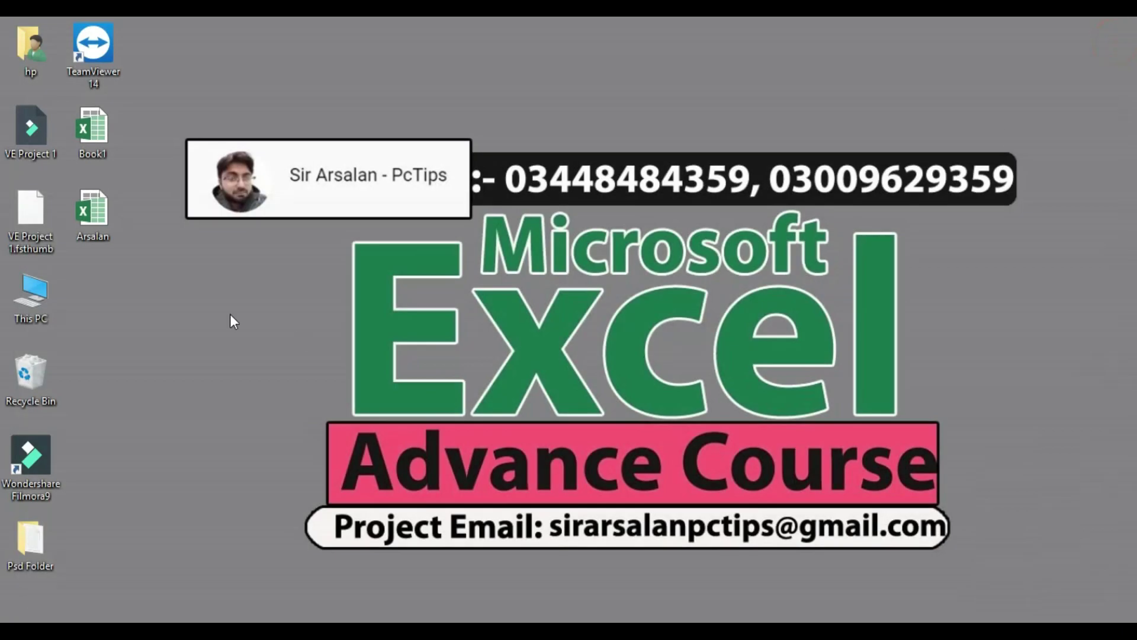
pyautogui.doubleClick(88, 229)
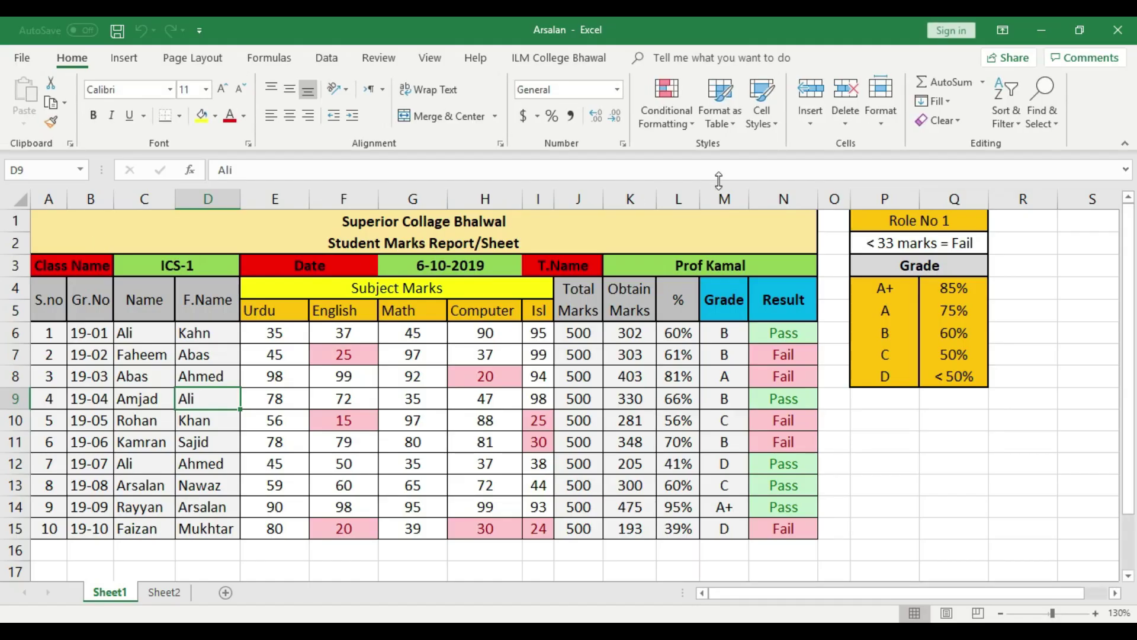
pyautogui.click(144, 597)
pyautogui.click(109, 594)
pyautogui.click(165, 591)
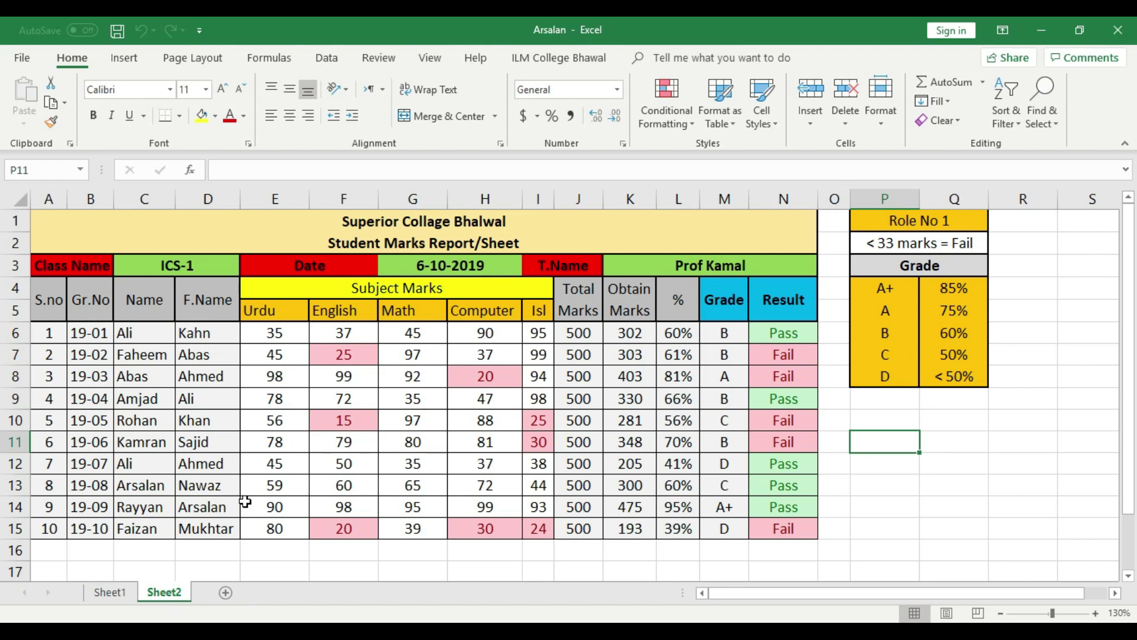
# Encrypt Arsalan with a three-character open password, confirm it, then save and close
pyautogui.click(30, 63)
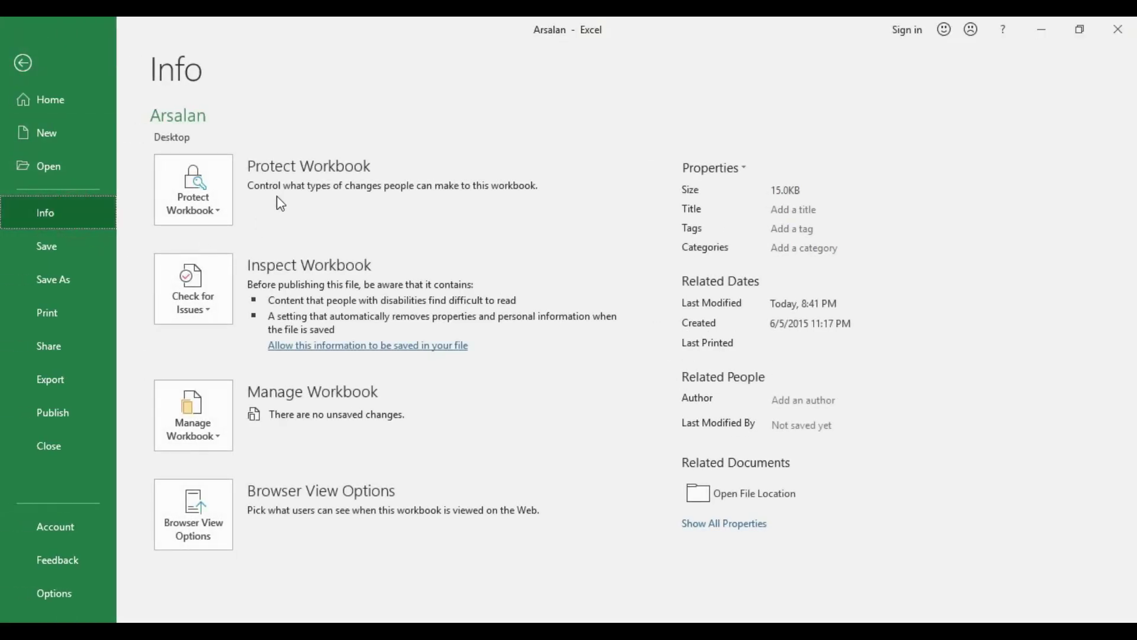
pyautogui.click(210, 187)
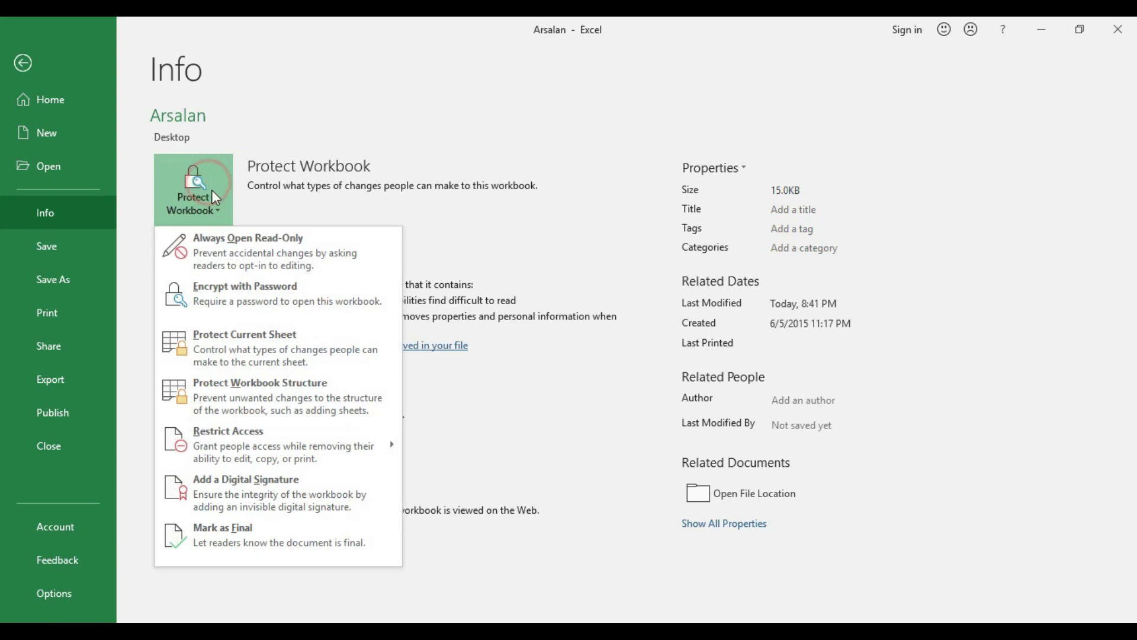
pyautogui.click(253, 307)
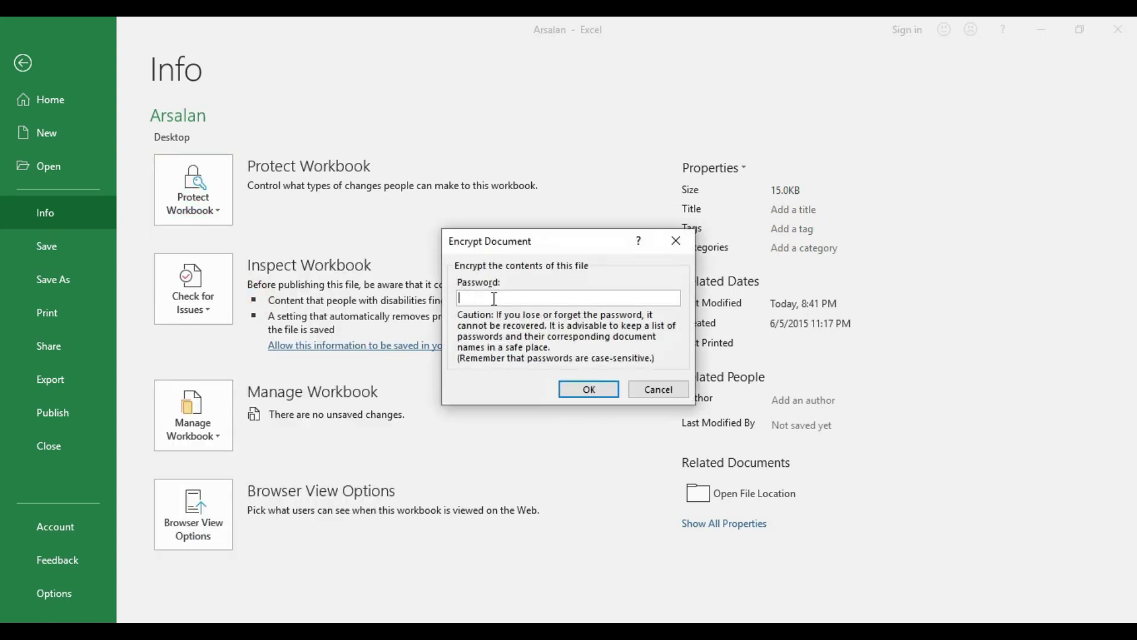
pyautogui.write('abc')
pyautogui.click(589, 392)
pyautogui.write('abc')
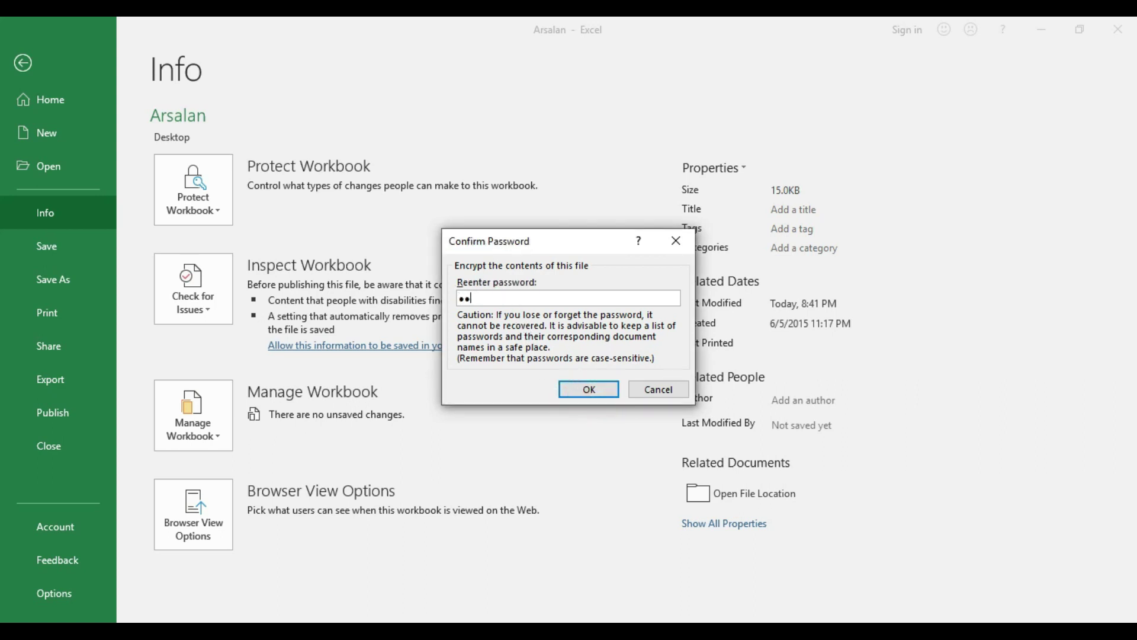
pyautogui.click(578, 382)
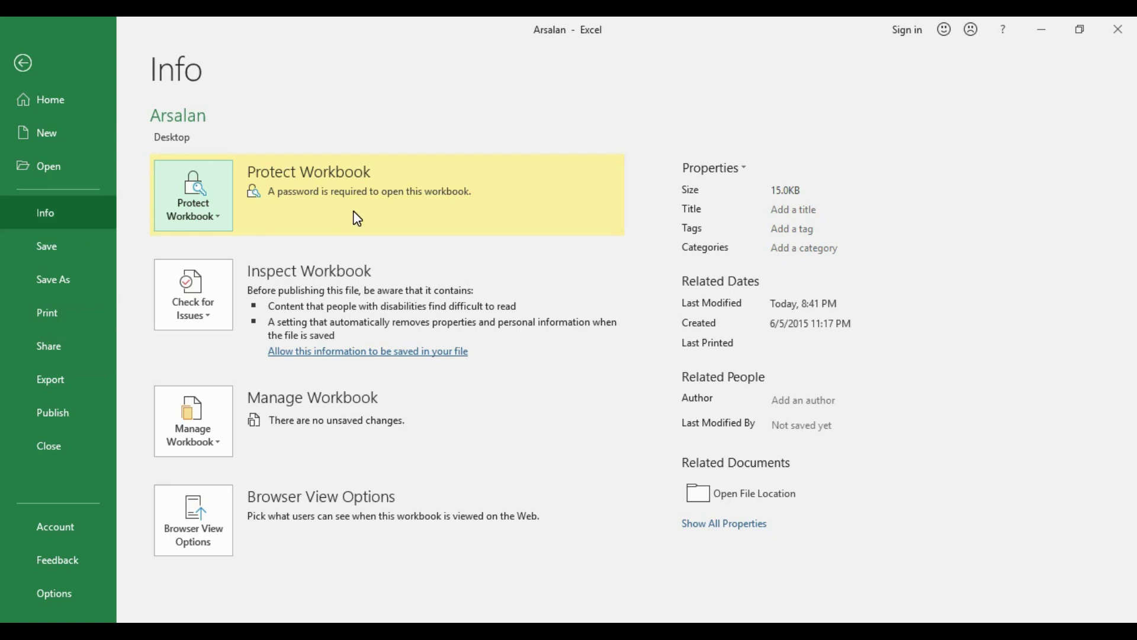
pyautogui.click(88, 235)
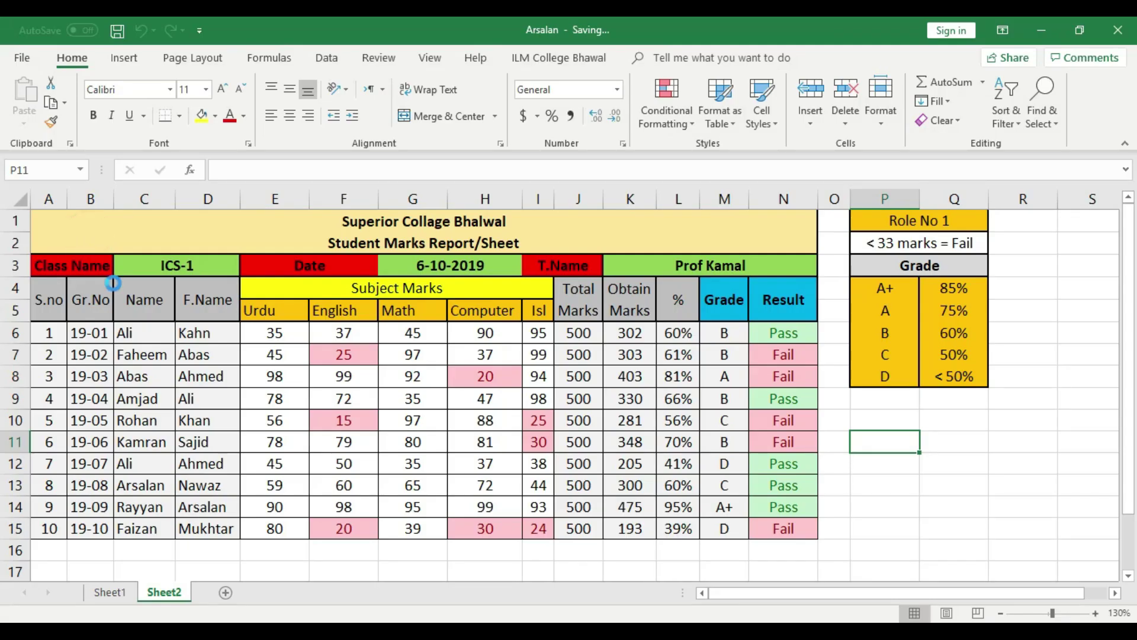
pyautogui.click(1117, 29)
# Open Arsalan with its password and select cell C12 (Ali) on Sheet1
pyautogui.doubleClick(107, 234)
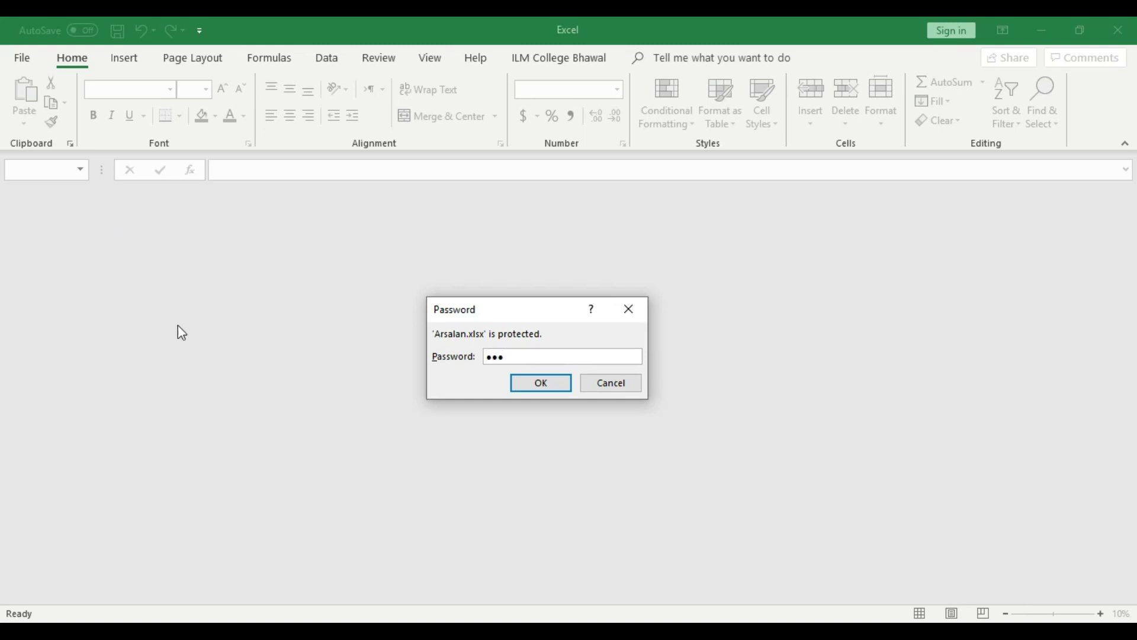
pyautogui.click(566, 390)
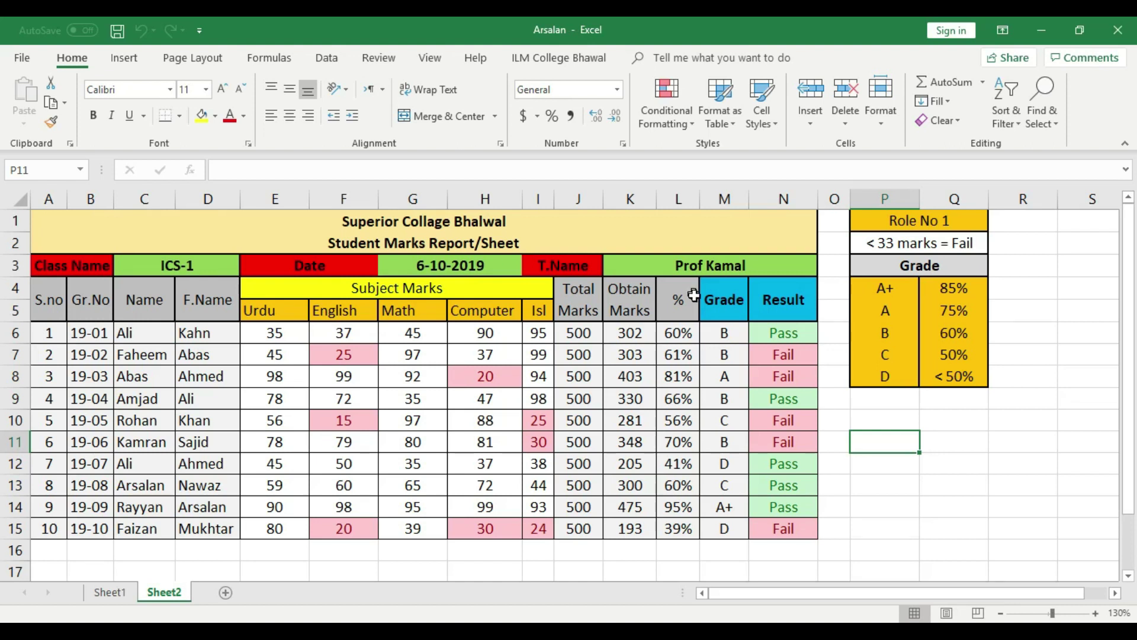
pyautogui.click(109, 592)
pyautogui.click(145, 467)
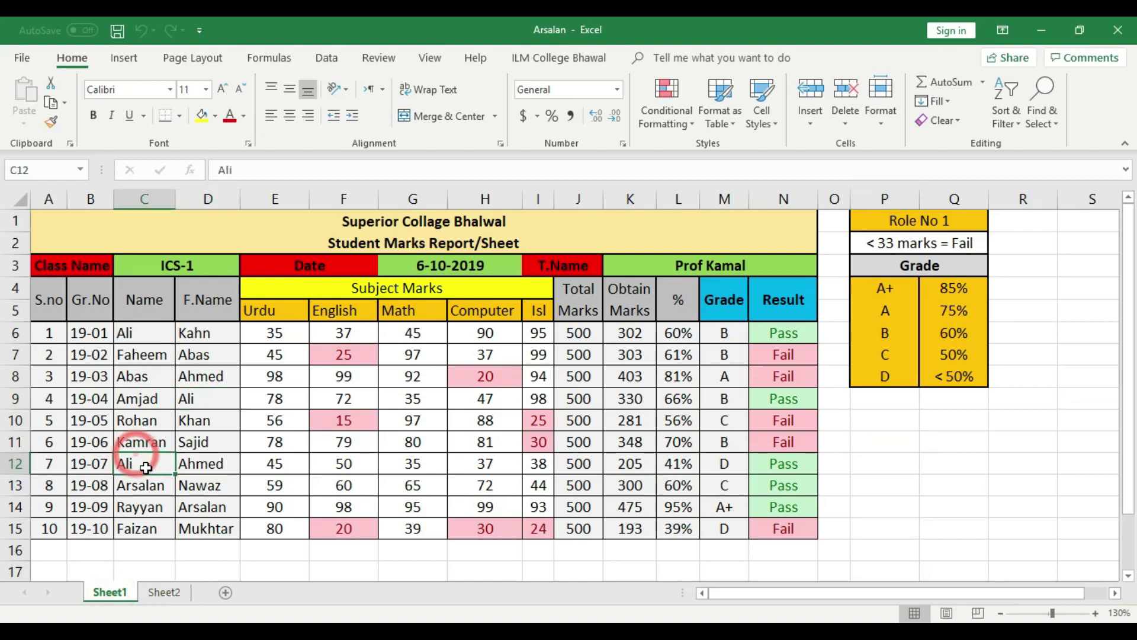
# Type test text 'ggh' in C12, cancel it, and select C14 (Rayyan)
pyautogui.write('ggh')
pyautogui.press('Escape')
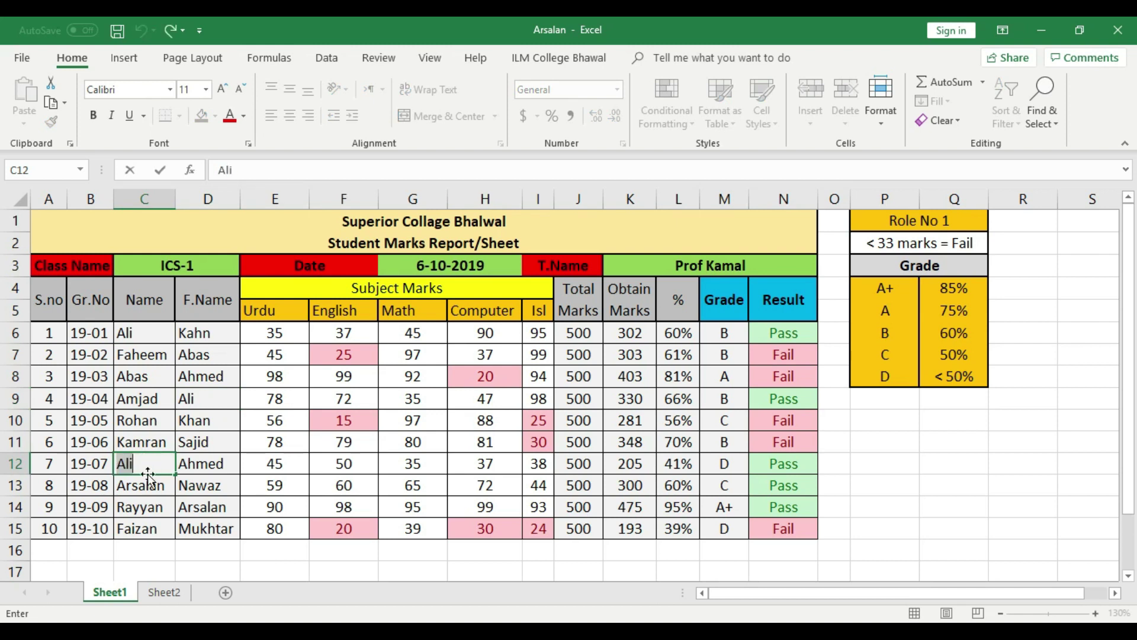
pyautogui.click(147, 503)
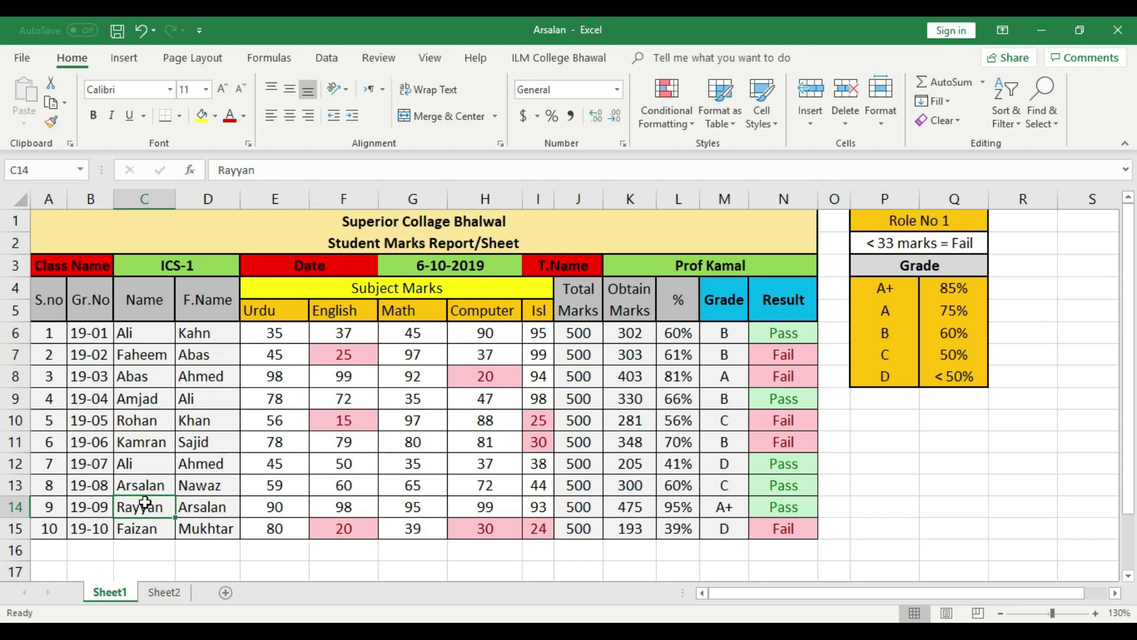
# Toggle back and forth between Sheet1 and Sheet2
pyautogui.click(161, 593)
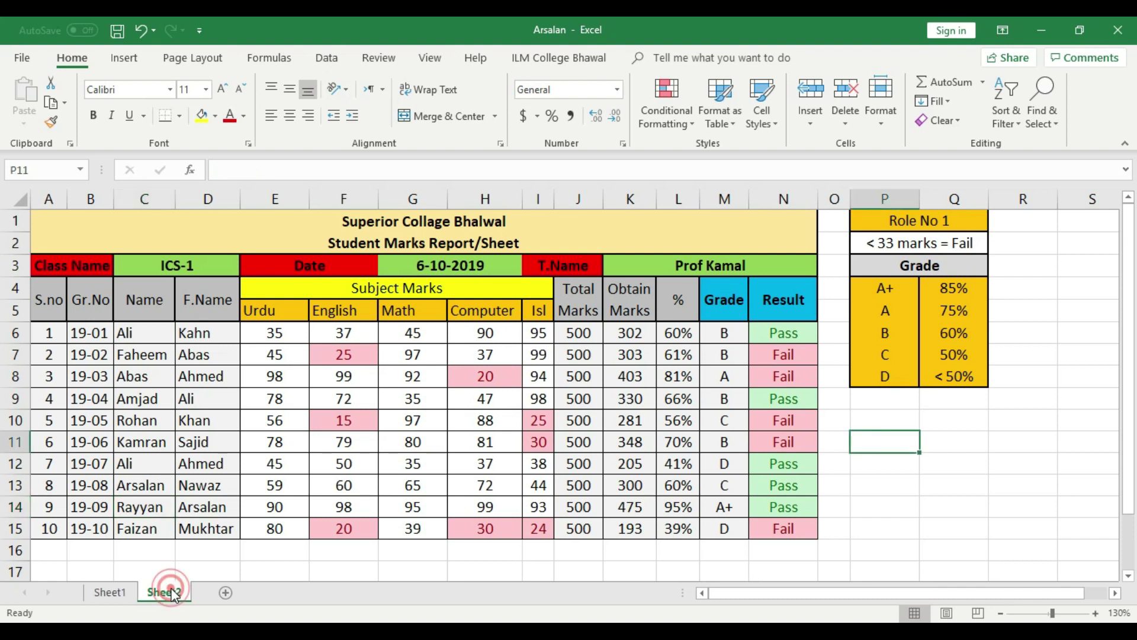
pyautogui.click(122, 592)
pyautogui.click(161, 590)
pyautogui.click(112, 593)
pyautogui.click(157, 590)
pyautogui.click(118, 592)
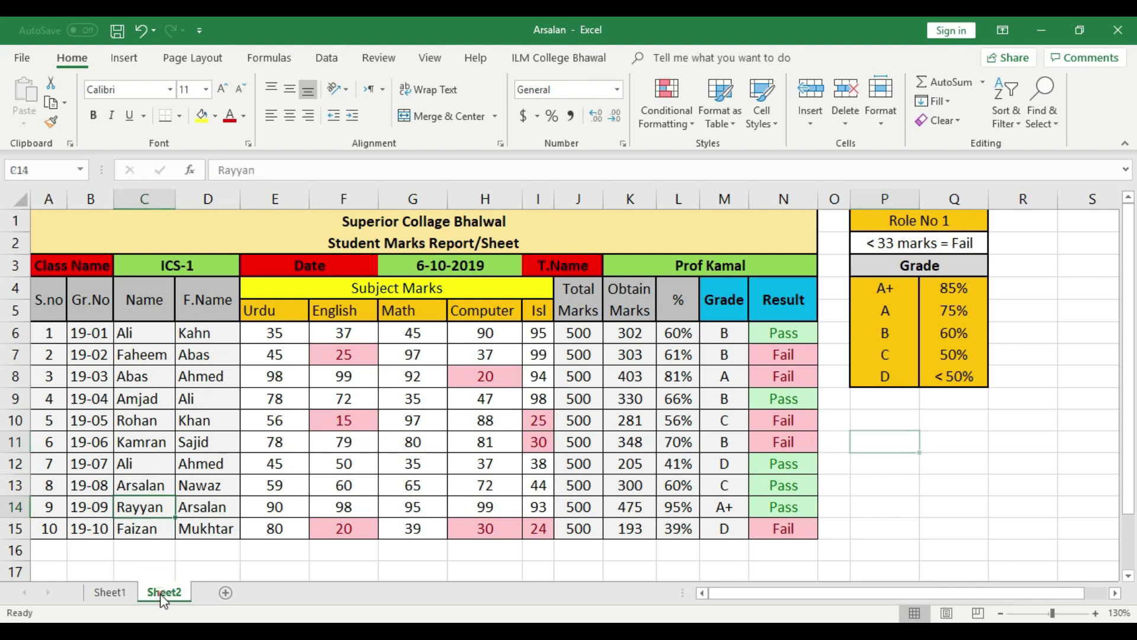
pyautogui.click(162, 592)
pyautogui.click(122, 593)
pyautogui.click(205, 593)
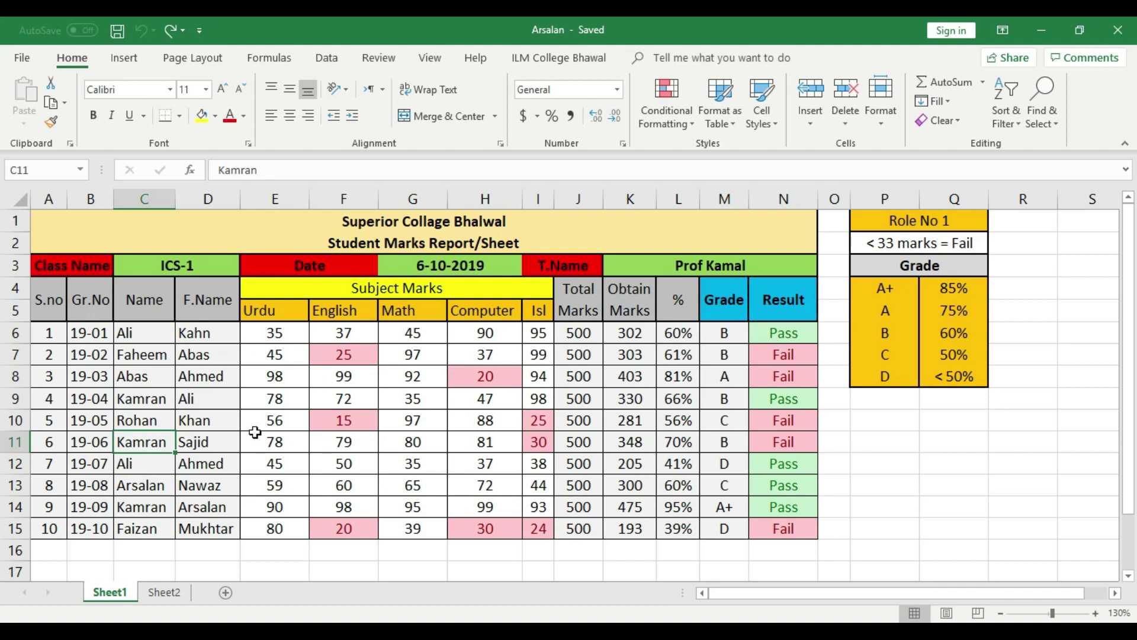
# Test-edit C10 and C12 with 'g' and 'gh', then undo both edits
pyautogui.click(143, 418)
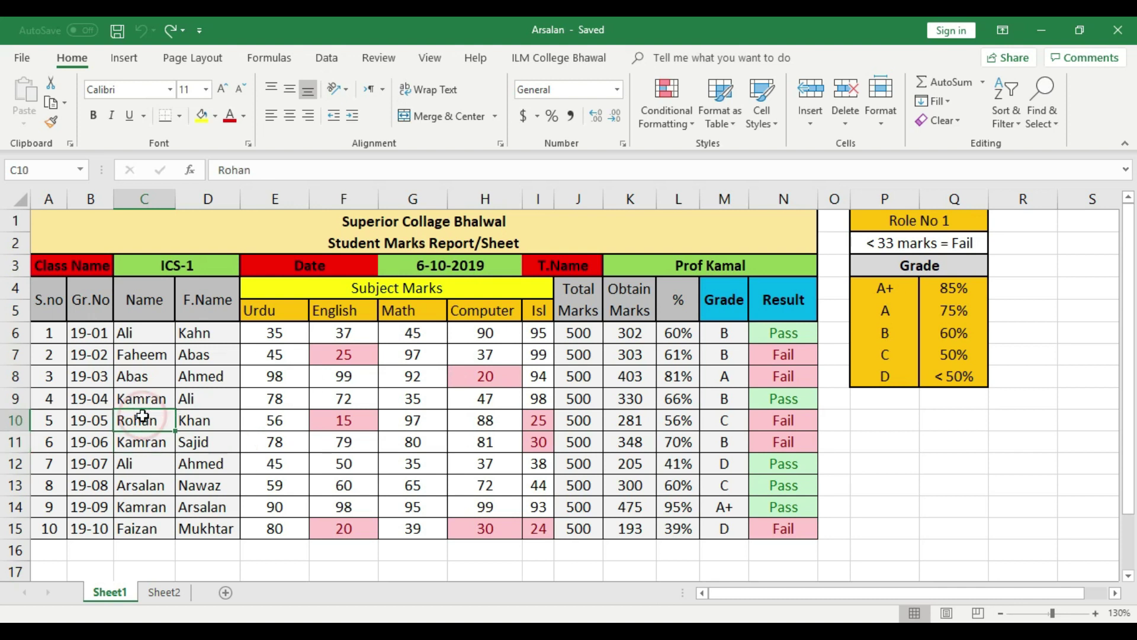
pyautogui.write('g')
pyautogui.click(145, 461)
pyautogui.write('gh')
pyautogui.click(150, 490)
pyautogui.hotkey('ctrl', 'z')
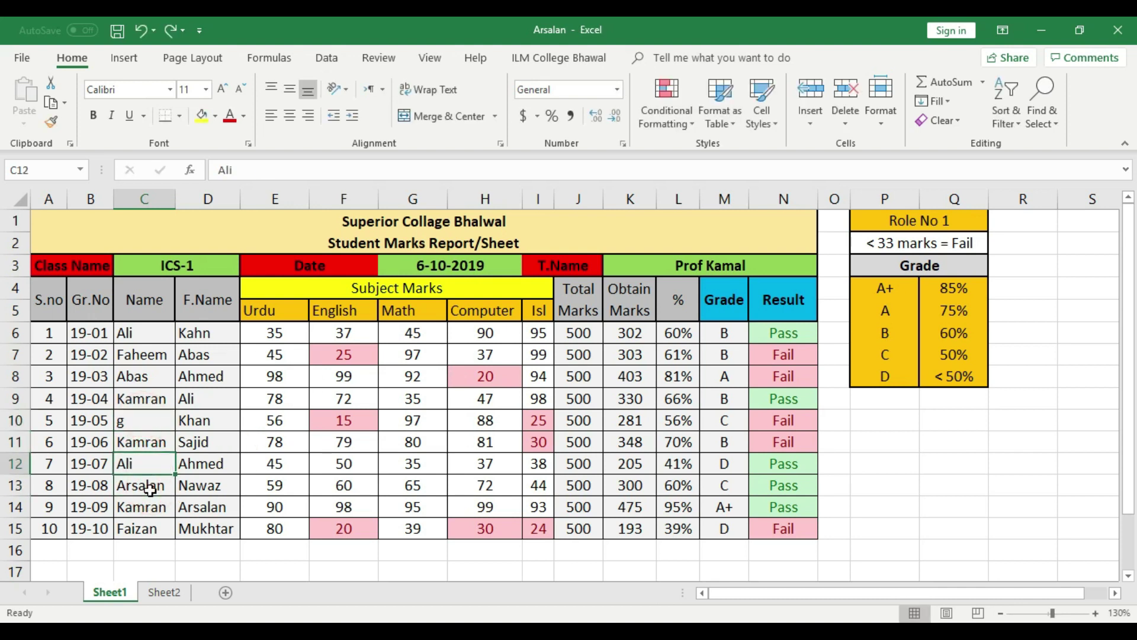
pyautogui.hotkey('ctrl', 'z')
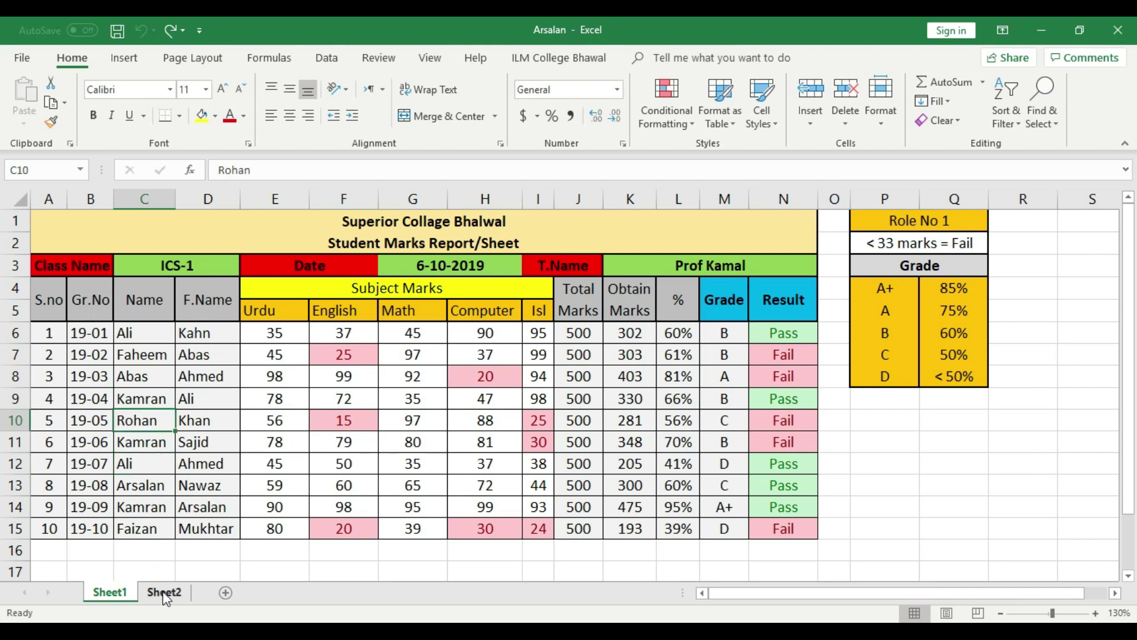
# Visit empty cell E16 on Sheet2, return to Sheet1 and open the File backstage
pyautogui.click(171, 593)
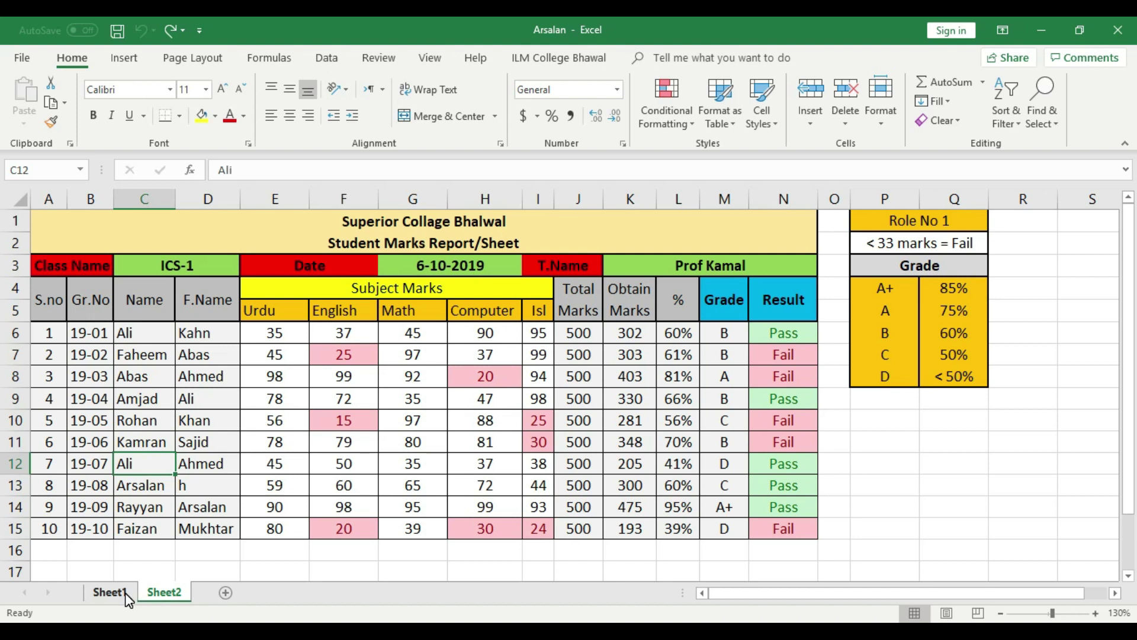
pyautogui.click(247, 551)
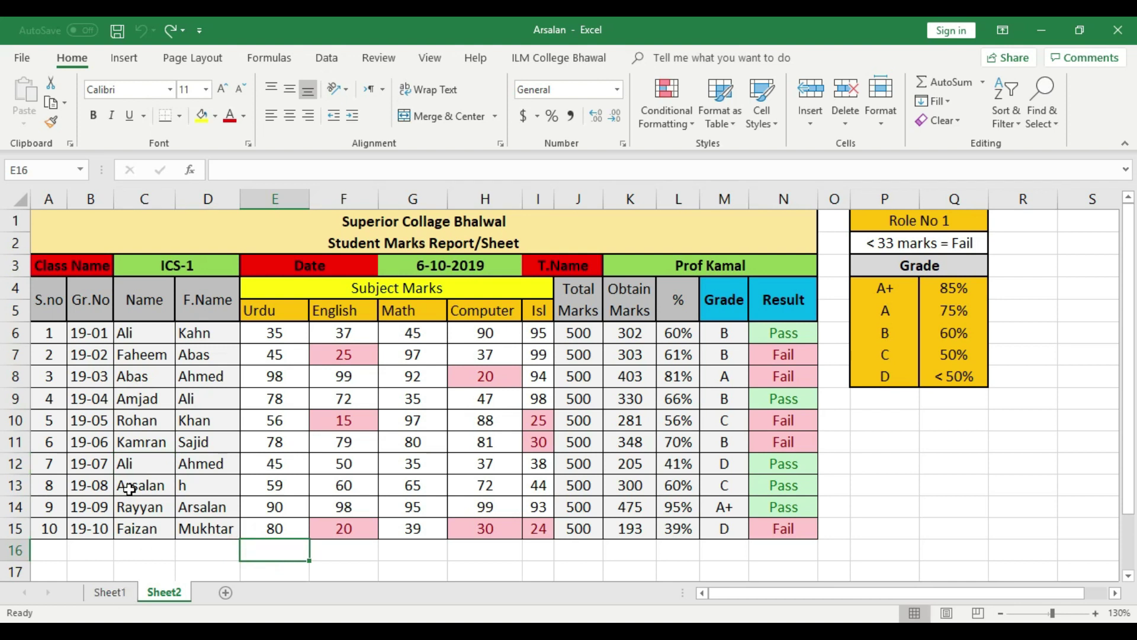
pyautogui.click(119, 591)
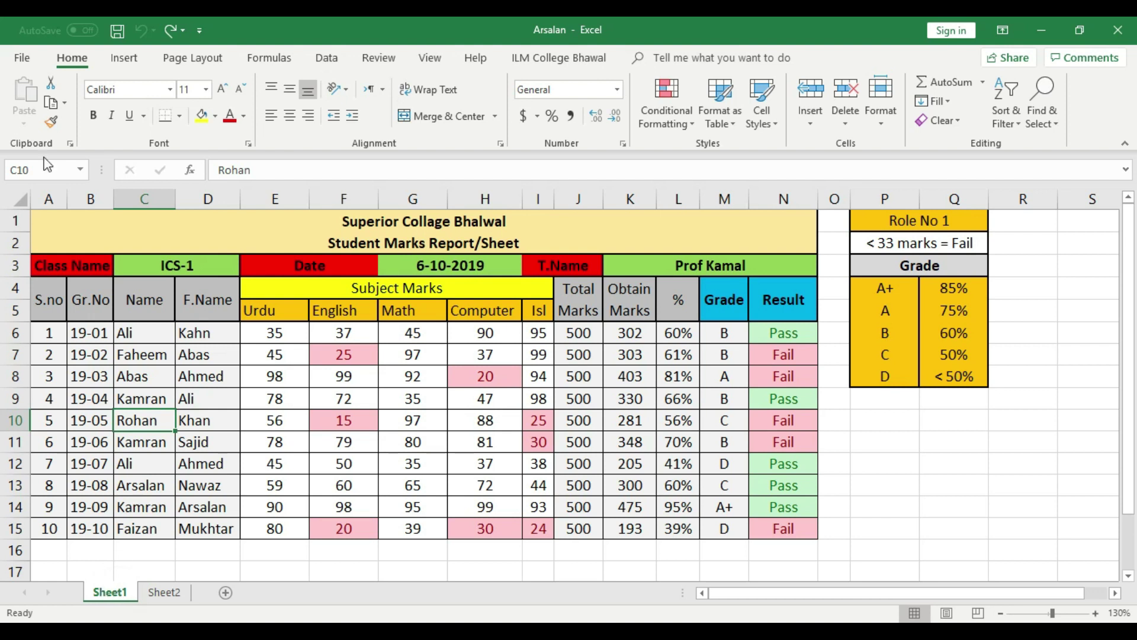
pyautogui.click(15, 58)
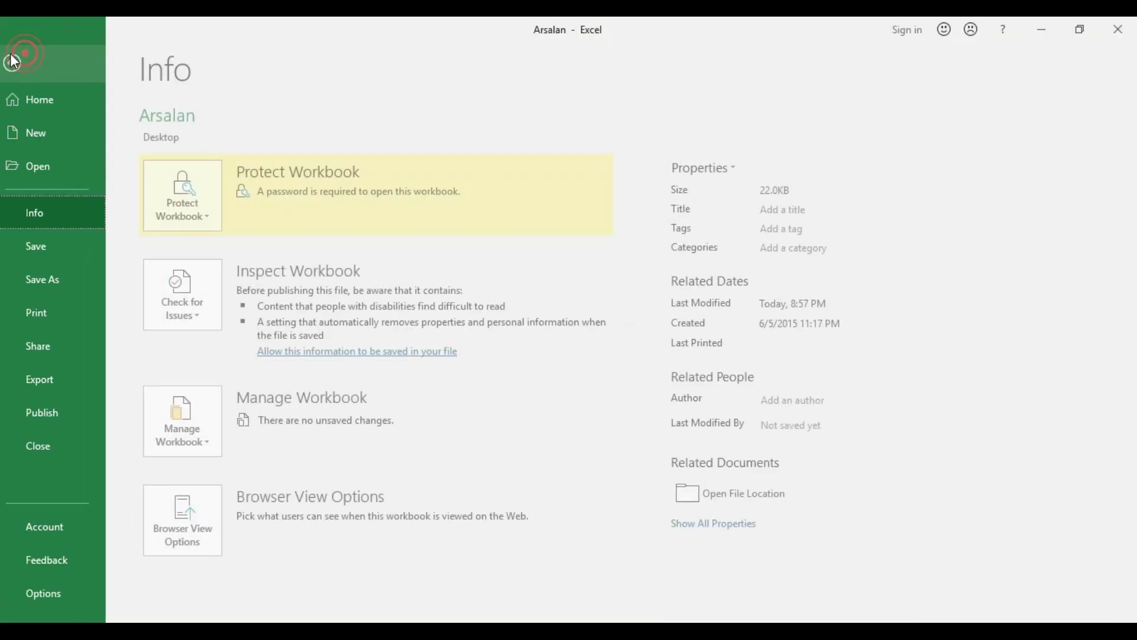
# Choose Protect Current Sheet under Info > Protect Workbook for Sheet1
pyautogui.click(57, 216)
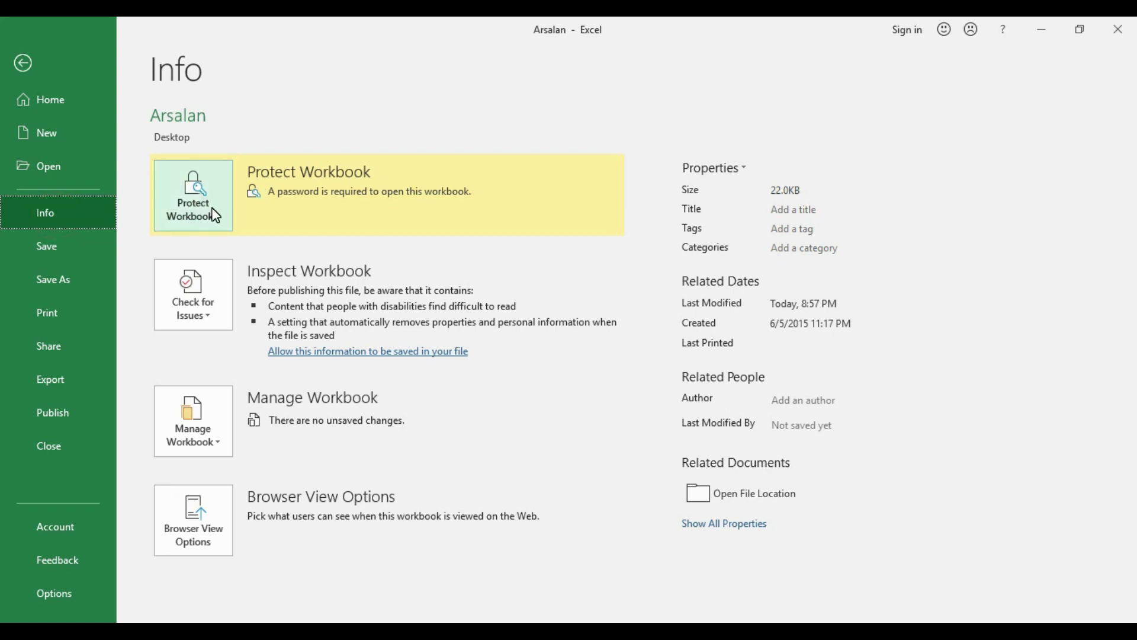
pyautogui.click(213, 214)
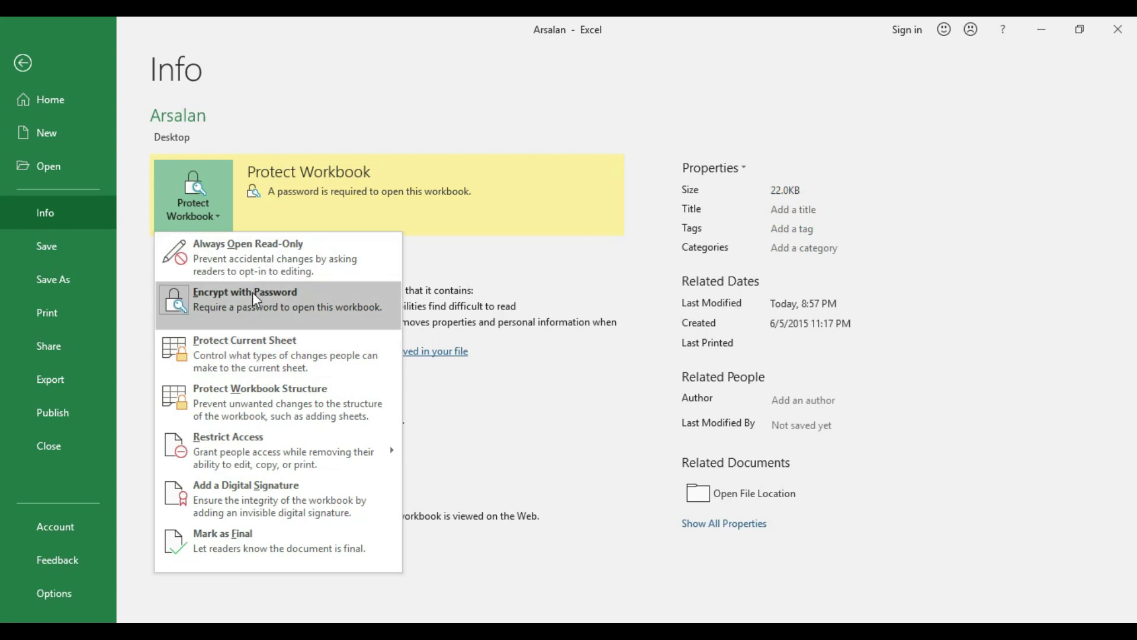
pyautogui.click(297, 353)
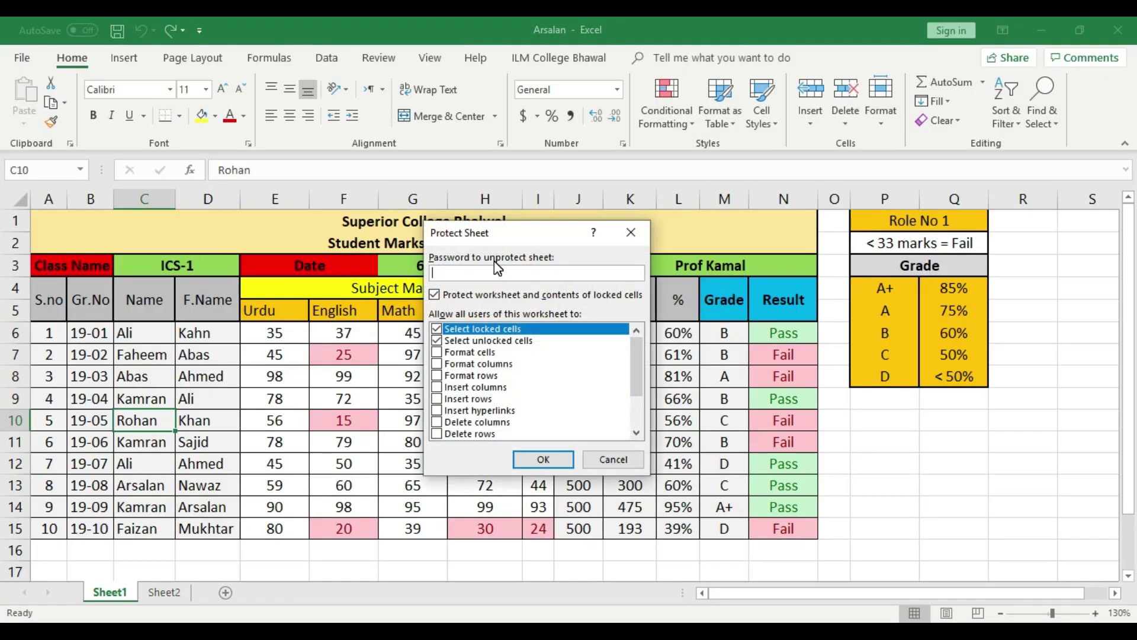
# Protect Sheet1 with a confirmed three-character password and save the workbook
pyautogui.write('123')
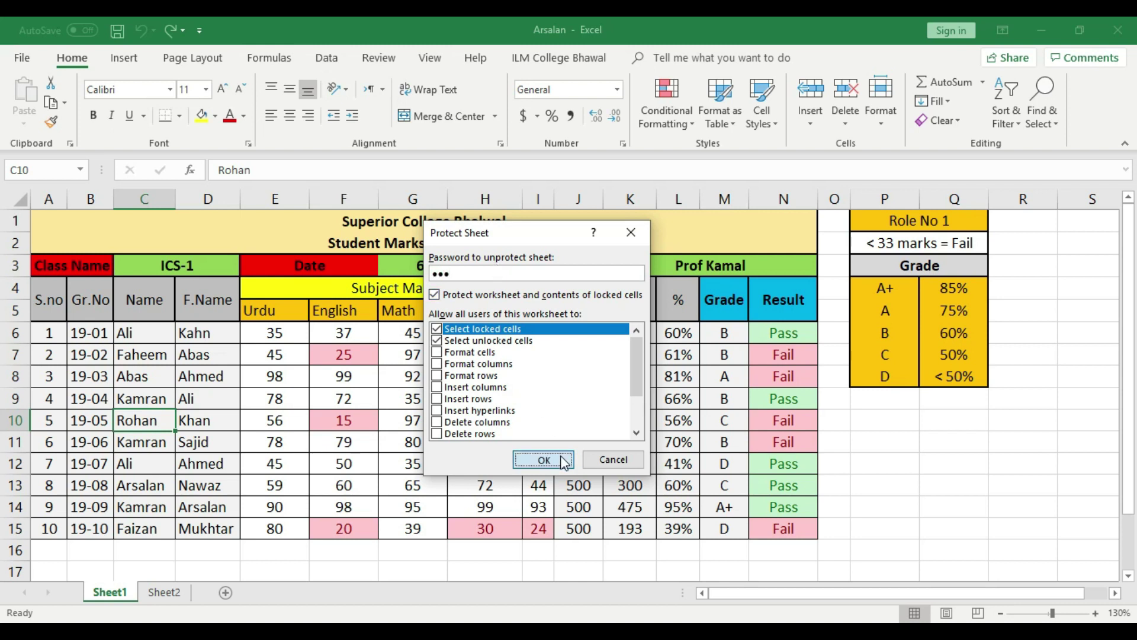
pyautogui.click(562, 461)
pyautogui.write('123')
pyautogui.click(560, 410)
pyautogui.click(116, 30)
# Try editing C13, G10, K10 and L8, dismissing each protected-sheet warning
pyautogui.doubleClick(134, 483)
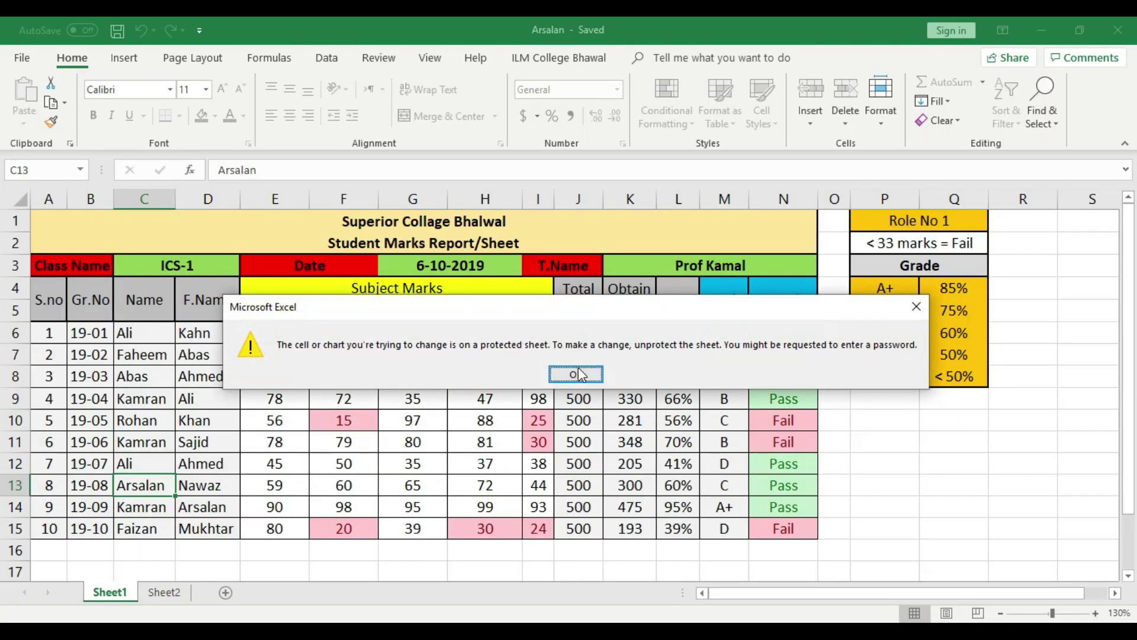
pyautogui.click(576, 374)
pyautogui.click(412, 420)
pyautogui.doubleClick(412, 420)
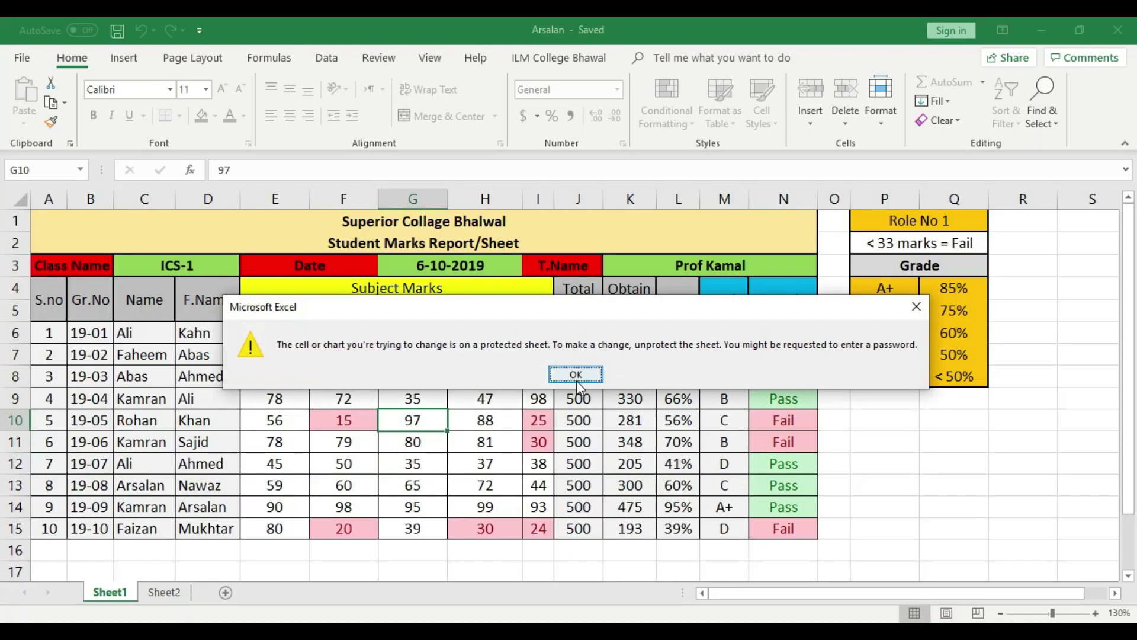
pyautogui.click(576, 373)
pyautogui.click(630, 420)
pyautogui.doubleClick(630, 419)
pyautogui.click(597, 378)
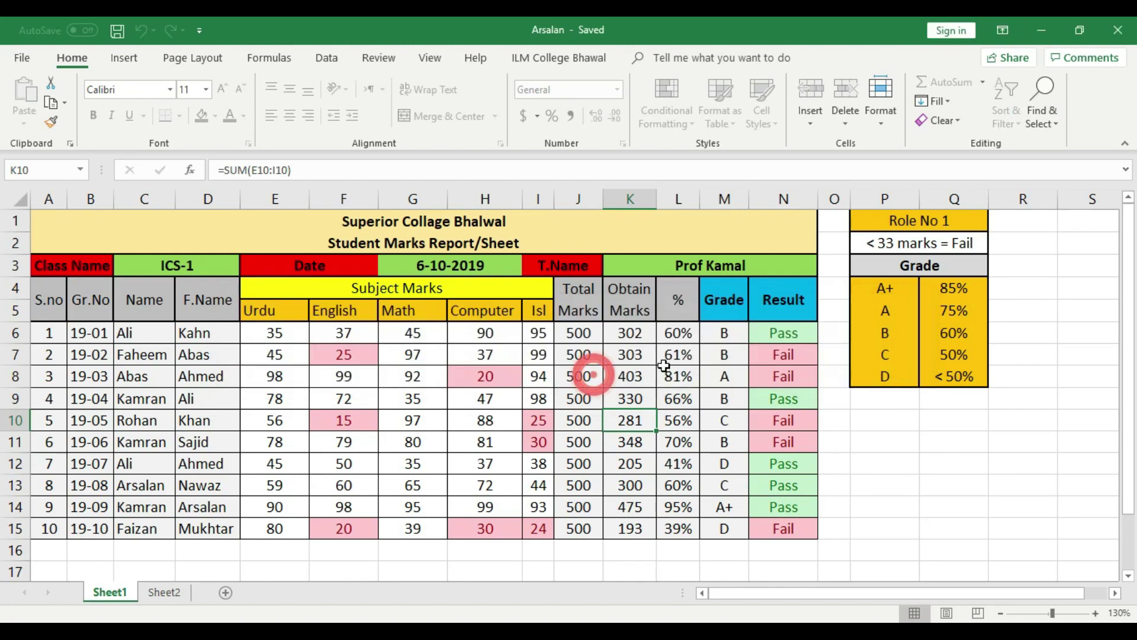
pyautogui.click(665, 371)
pyautogui.doubleClick(666, 372)
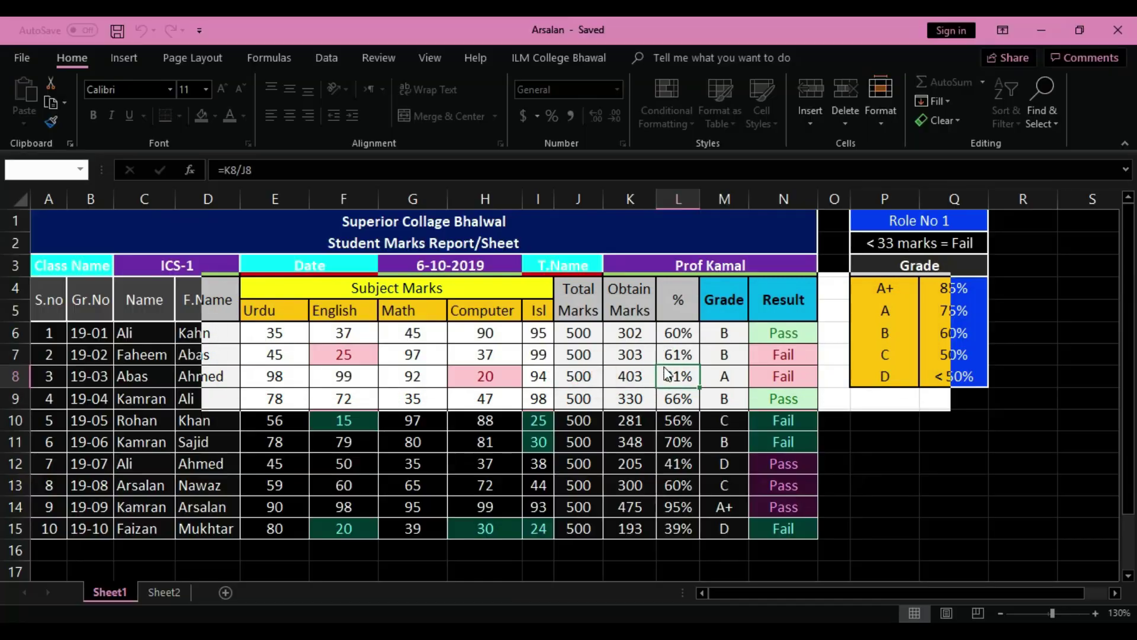
pyautogui.click(577, 374)
# Try editing E9, H10 and F10, then select Rohan in C10 on Sheet2
pyautogui.click(302, 405)
pyautogui.doubleClick(302, 405)
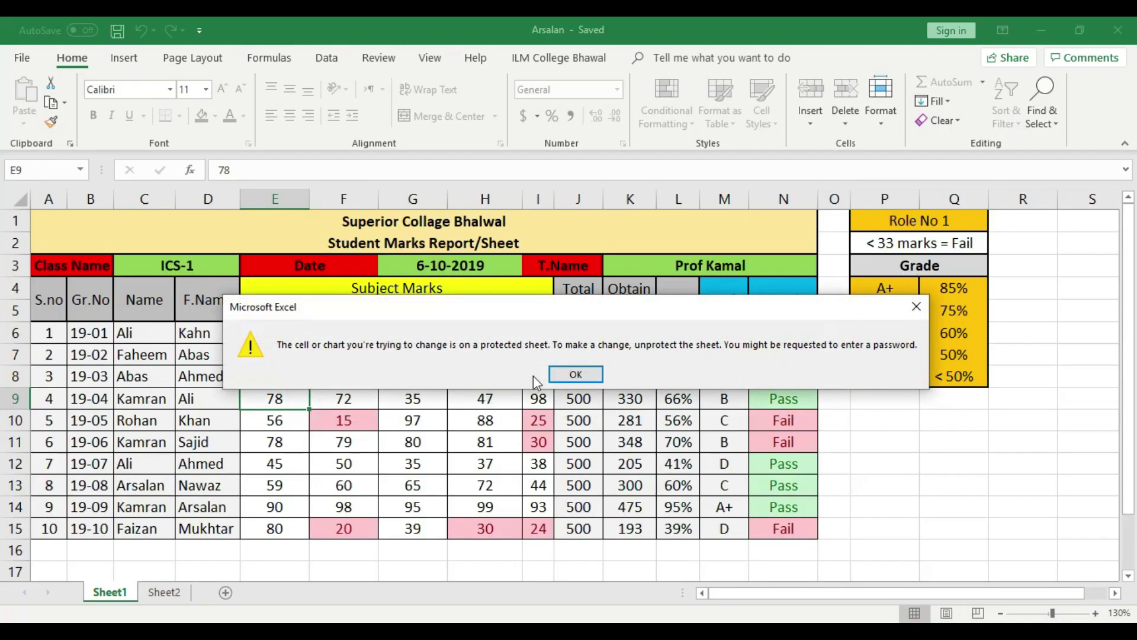
pyautogui.click(574, 374)
pyautogui.click(485, 423)
pyautogui.doubleClick(484, 429)
pyautogui.click(577, 374)
pyautogui.click(344, 417)
pyautogui.doubleClick(344, 418)
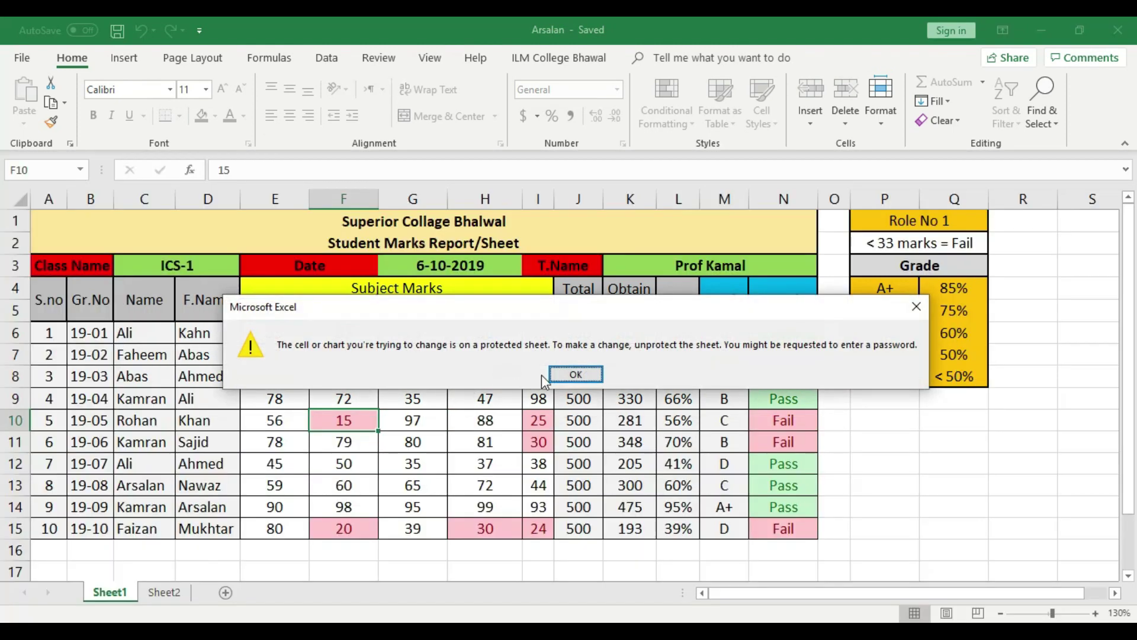
pyautogui.click(578, 374)
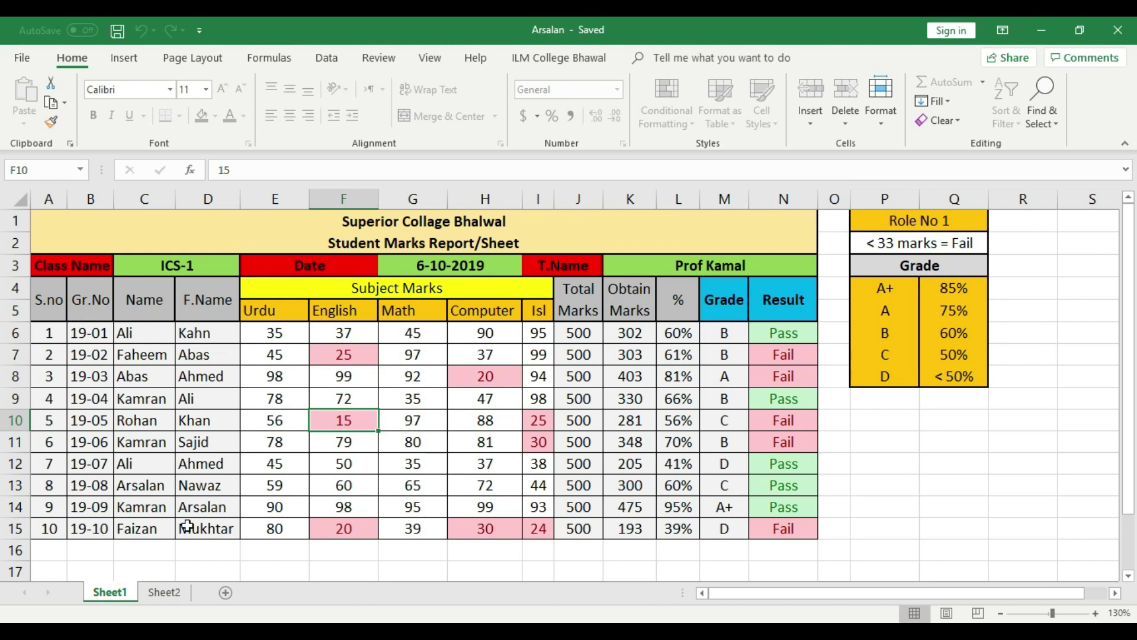
pyautogui.click(166, 594)
pyautogui.click(153, 422)
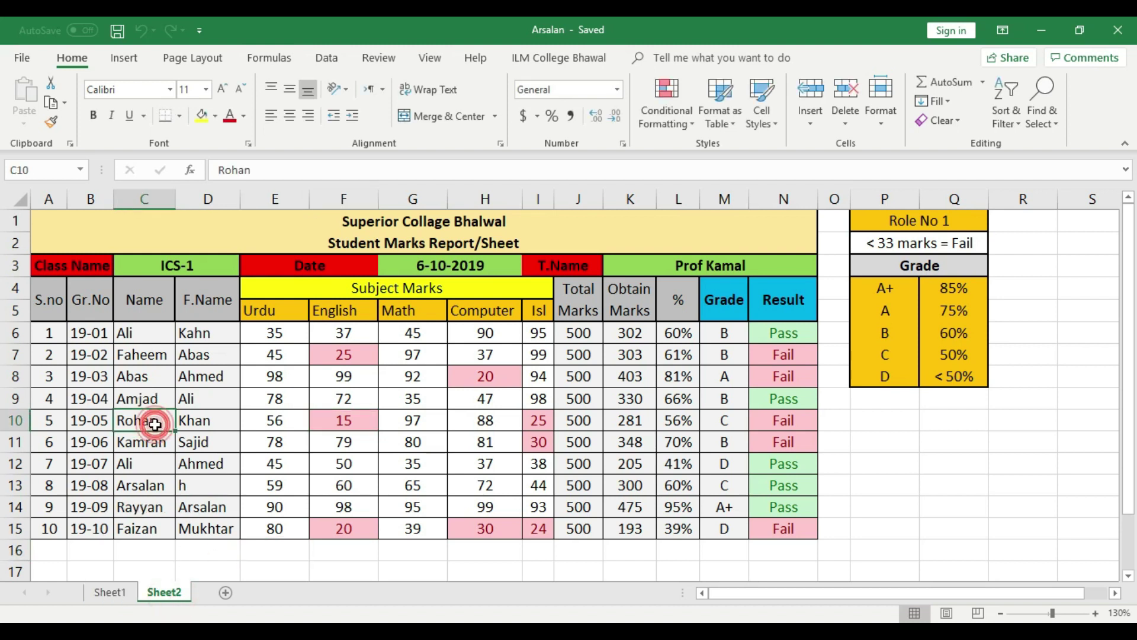
# Change C10 on Sheet2 to 'Ali', then confirm Sheet1's D9 still refuses edits
pyautogui.write('Ali')
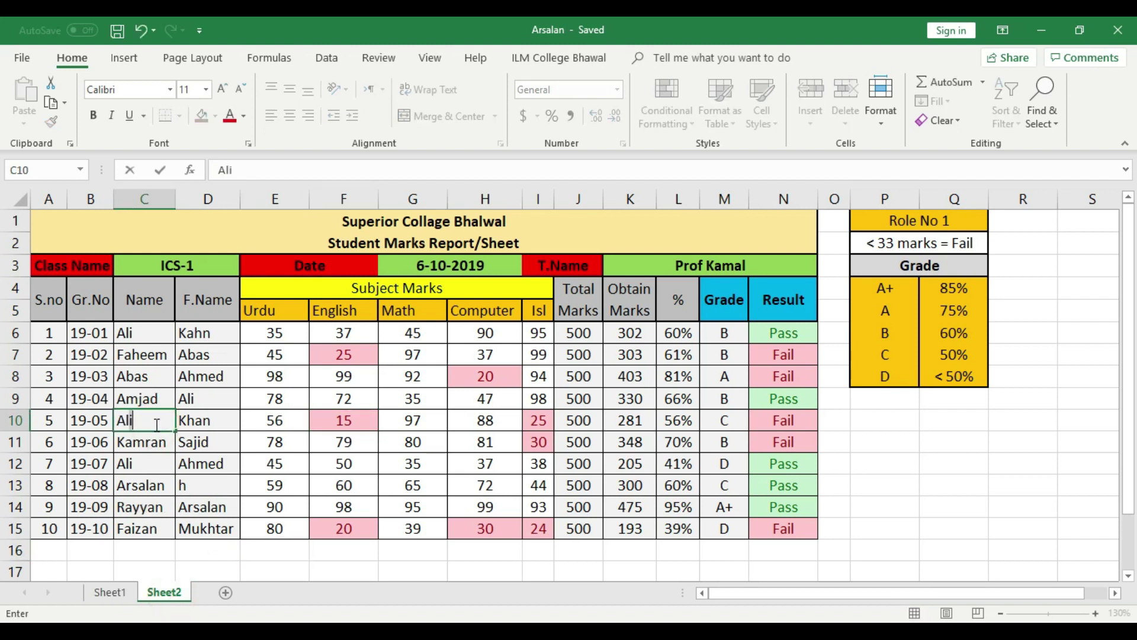
pyautogui.press('Return')
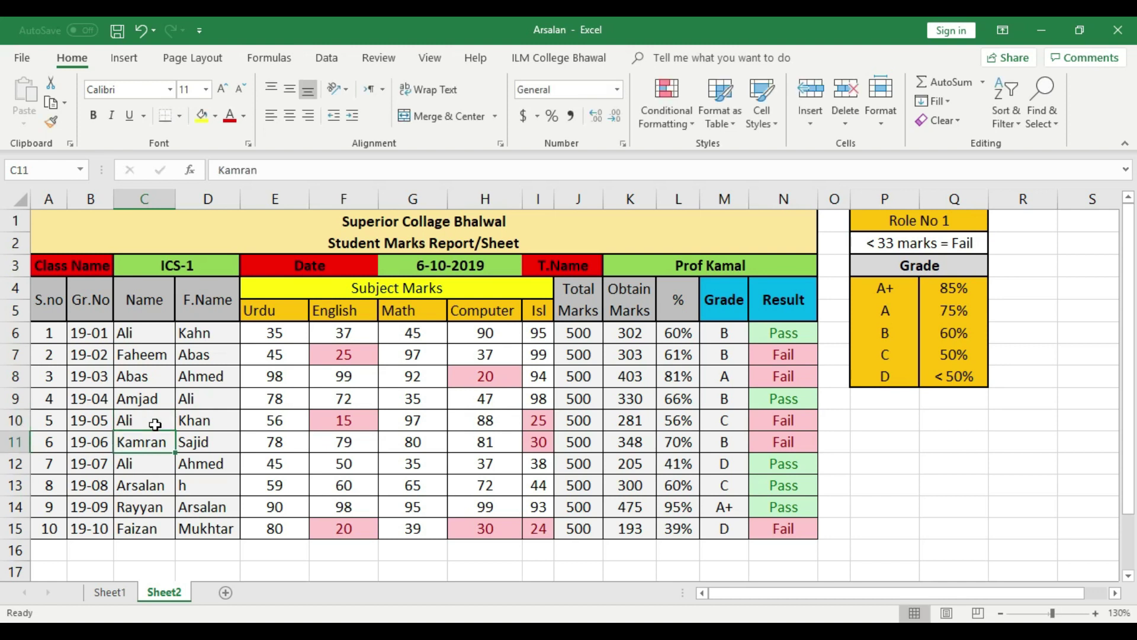
pyautogui.click(119, 594)
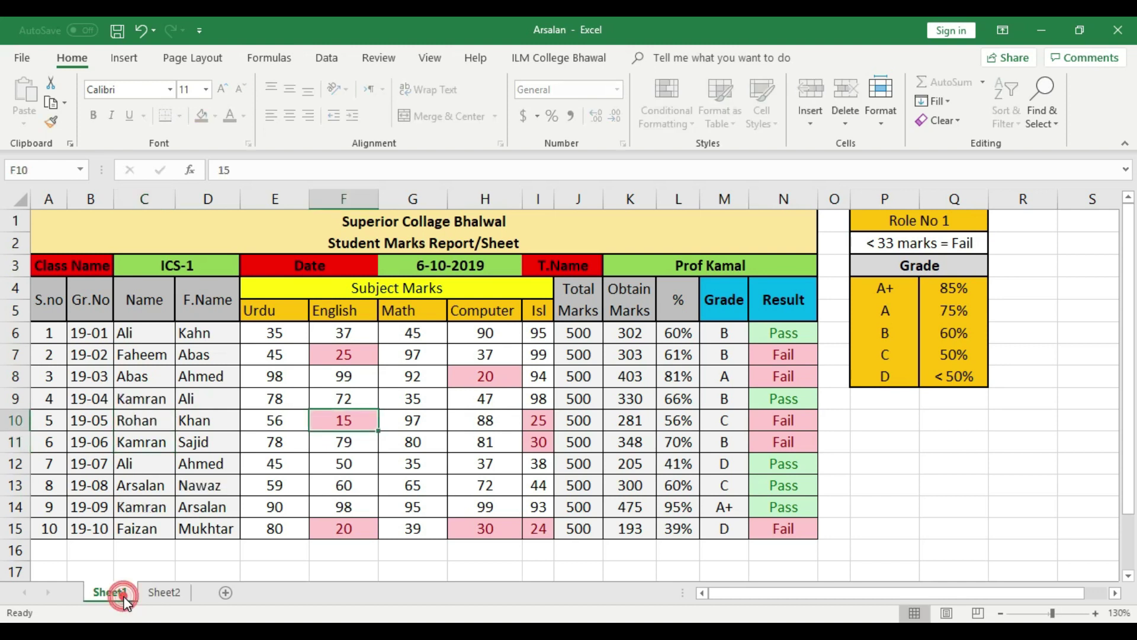
pyautogui.click(195, 395)
pyautogui.doubleClick(195, 396)
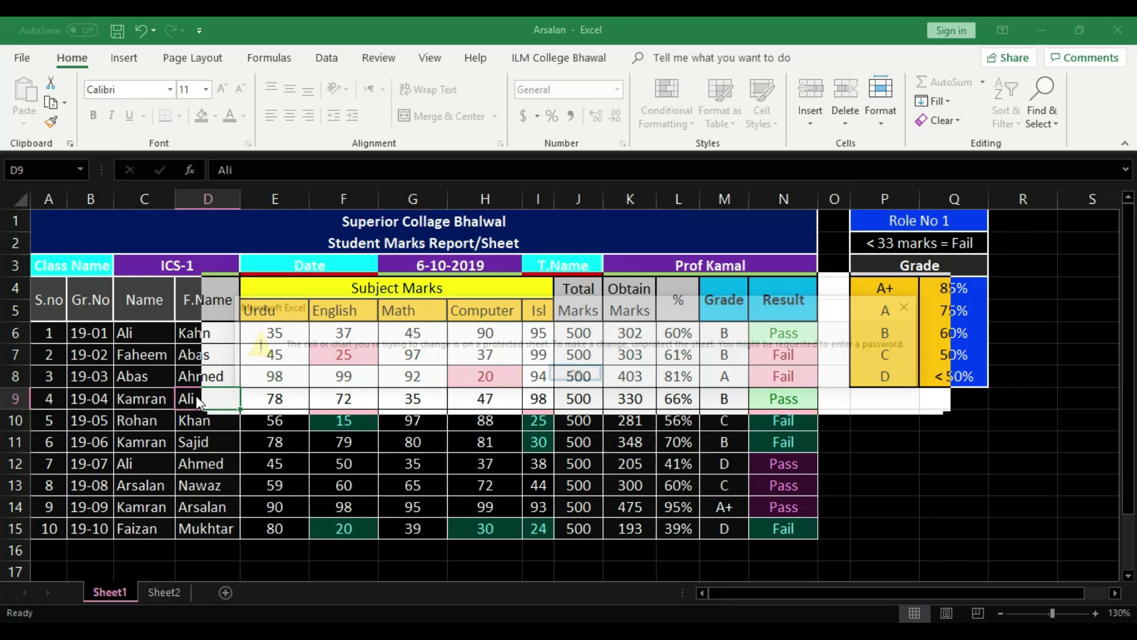
pyautogui.click(557, 375)
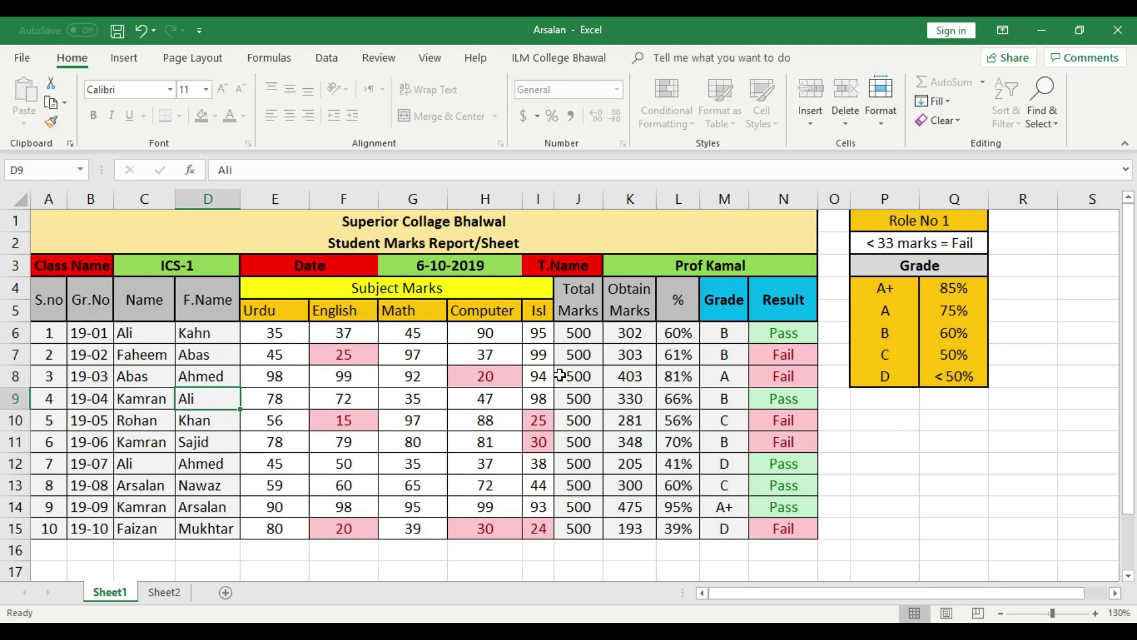
# Save and close Arsalan, then reopen it with its three-character password
pyautogui.click(1117, 29)
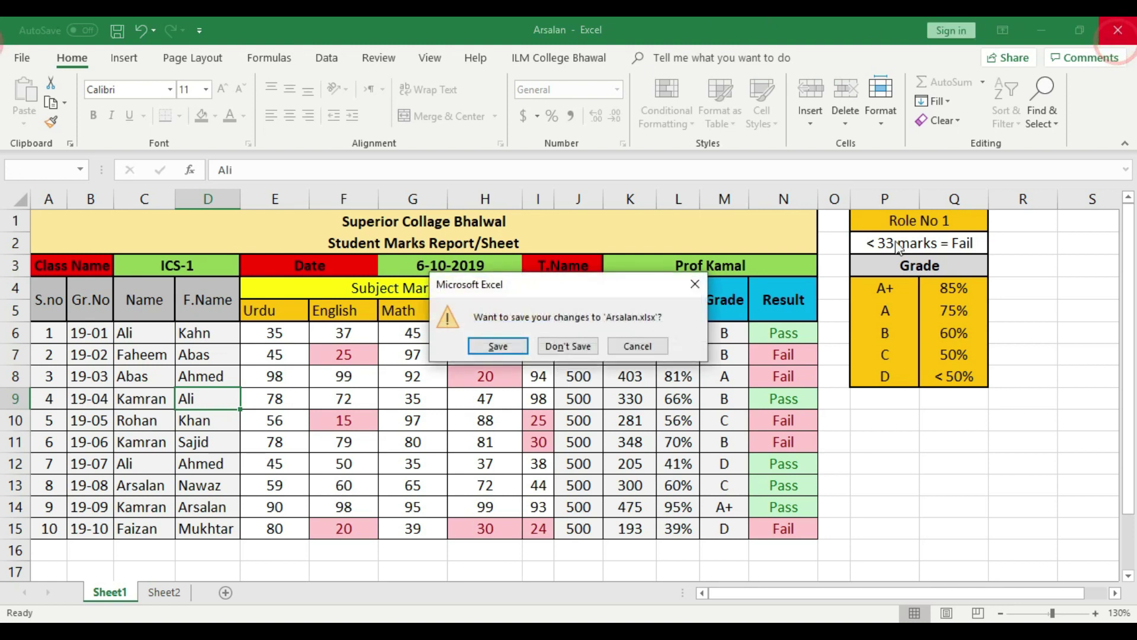
pyautogui.click(523, 350)
pyautogui.doubleClick(94, 225)
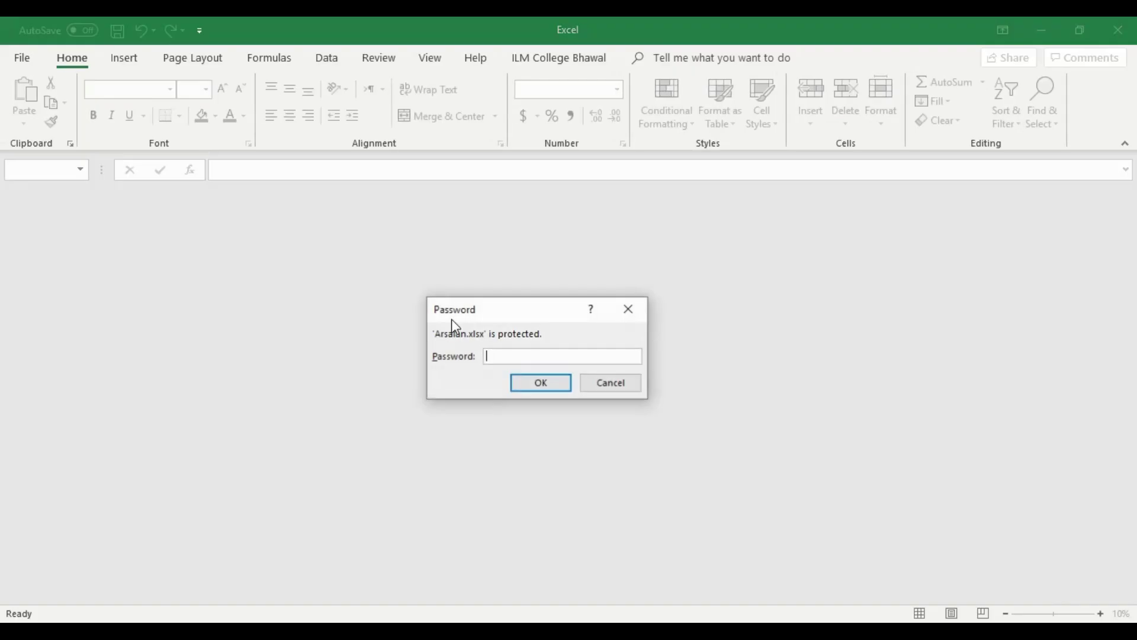
pyautogui.write('123')
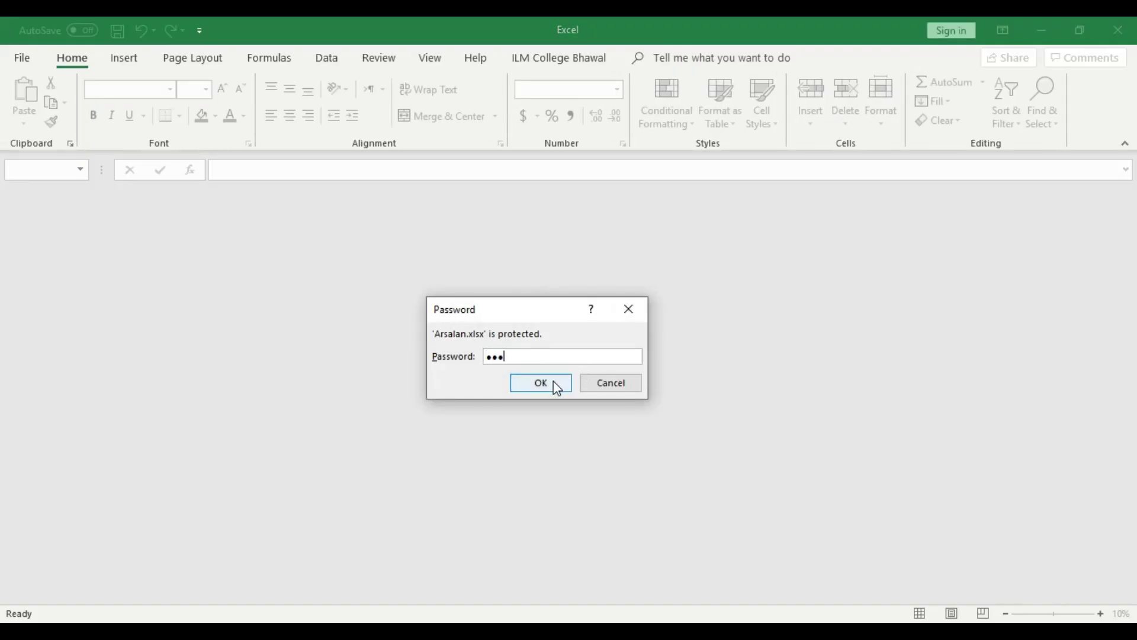
pyautogui.click(540, 384)
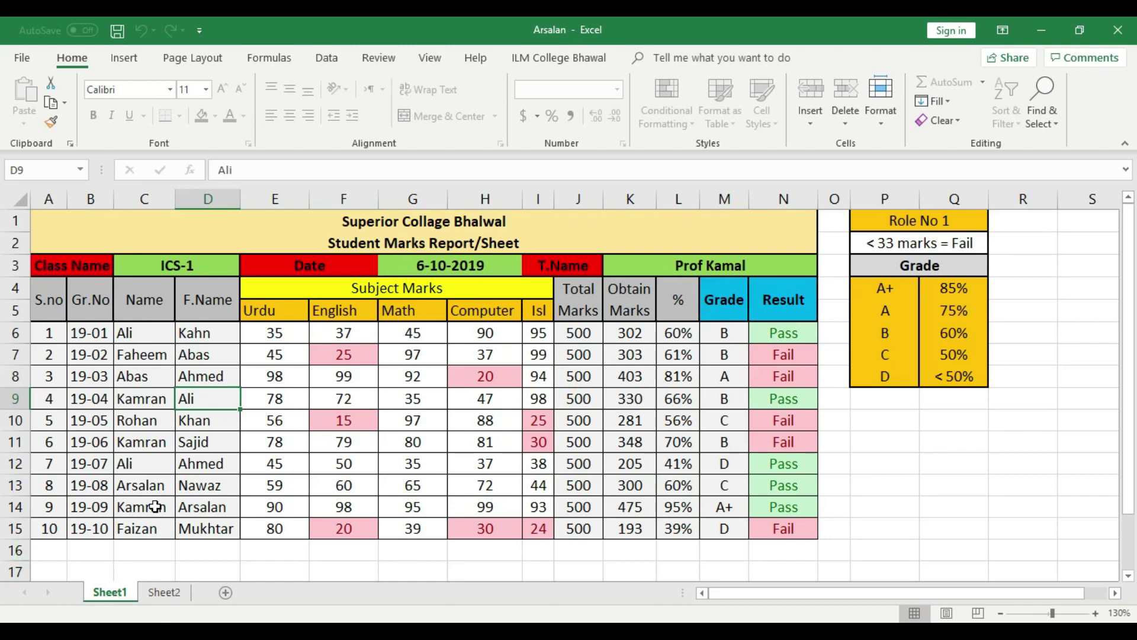
# Confirm C8 (Abas) on Sheet1 is locked, then return to the File Info page
pyautogui.click(142, 378)
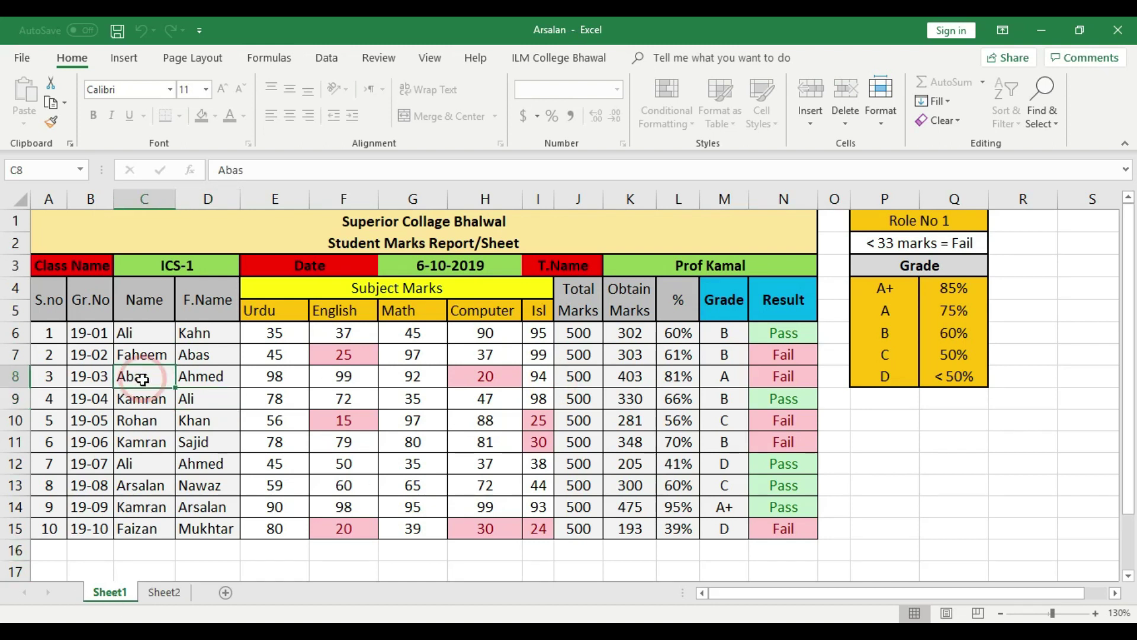
pyautogui.click(142, 378)
pyautogui.click(579, 371)
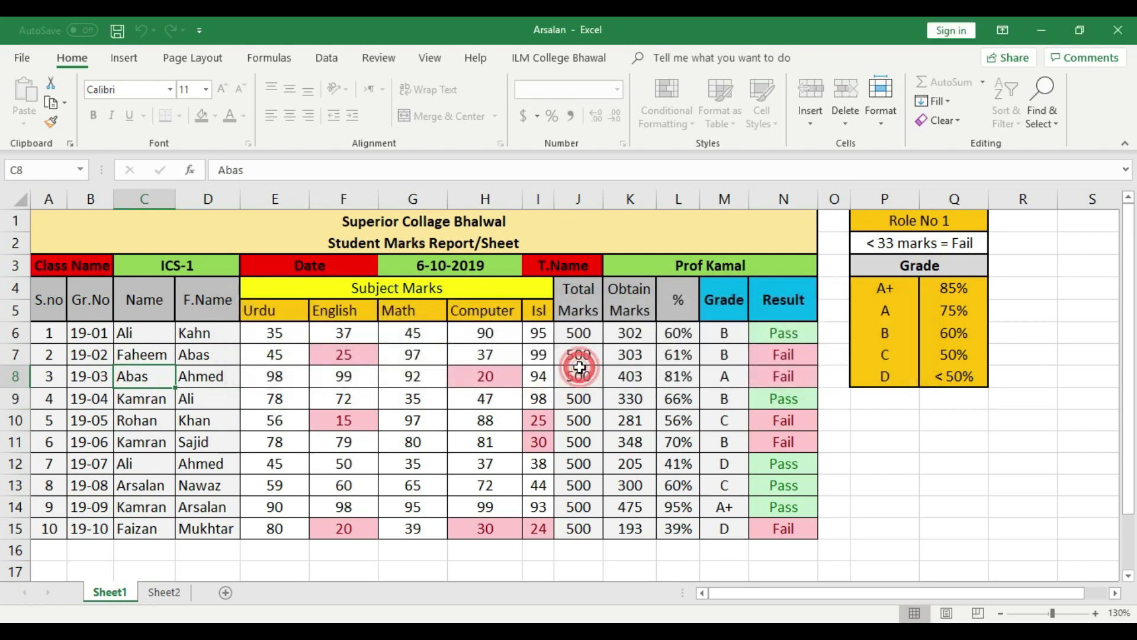
pyautogui.click(23, 58)
pyautogui.click(23, 63)
pyautogui.click(123, 597)
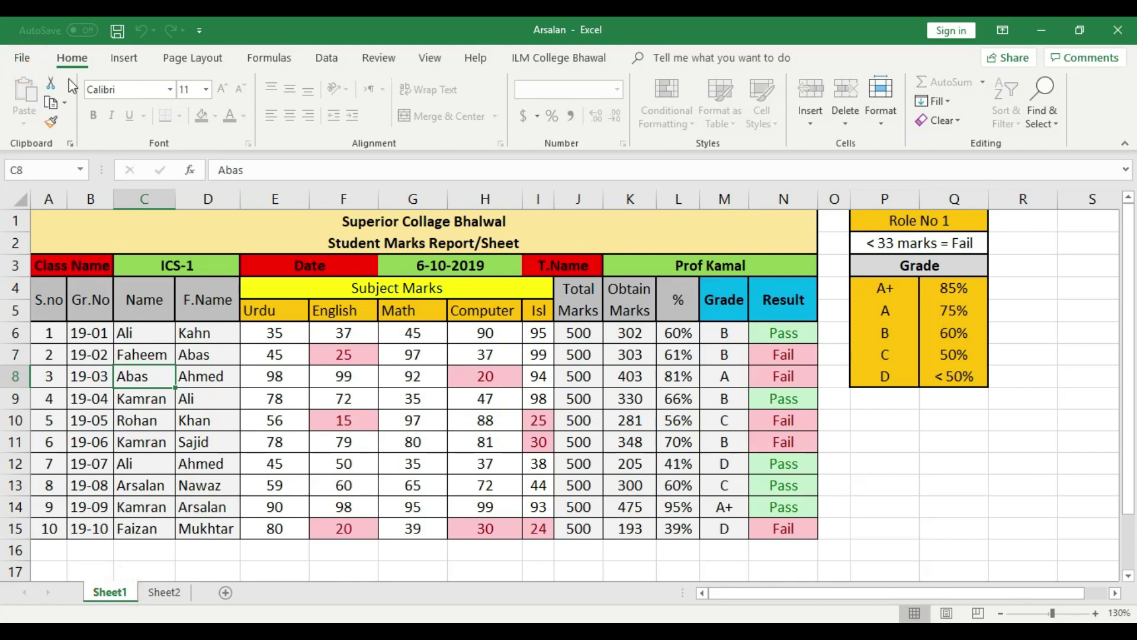
pyautogui.click(22, 58)
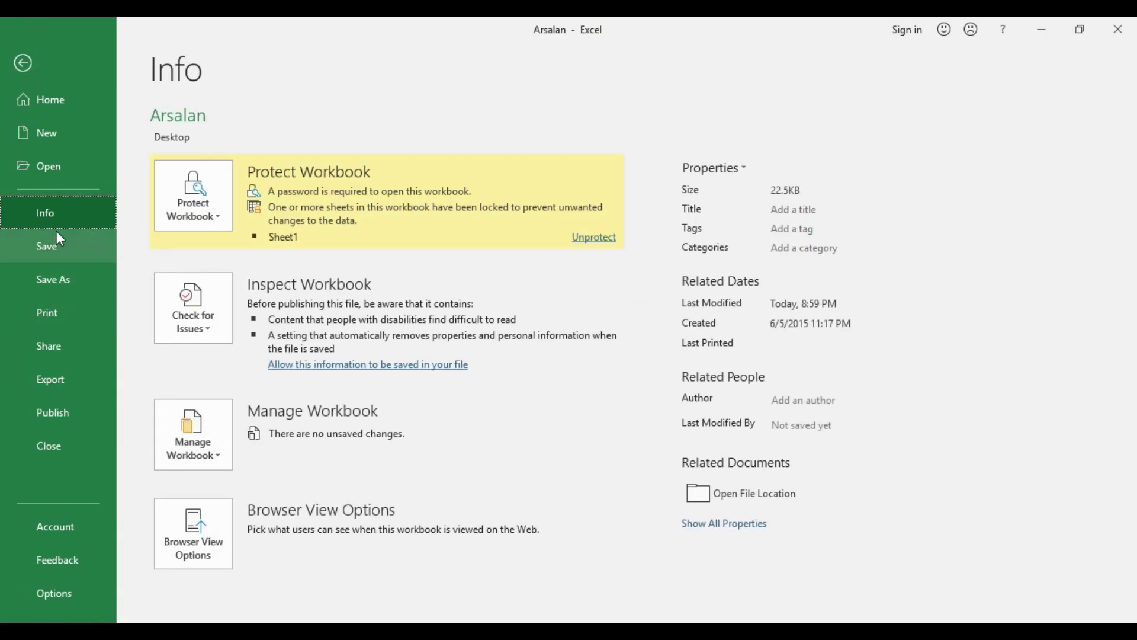
# Unprotect Sheet1 from the Info page by entering its sheet password
pyautogui.click(215, 214)
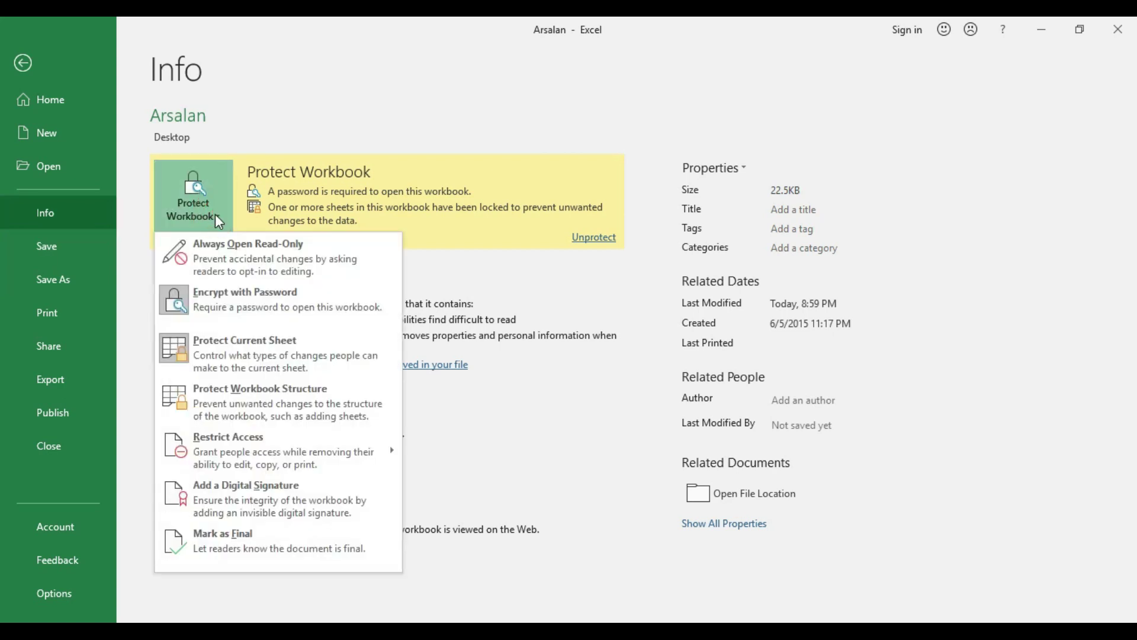
pyautogui.click(265, 352)
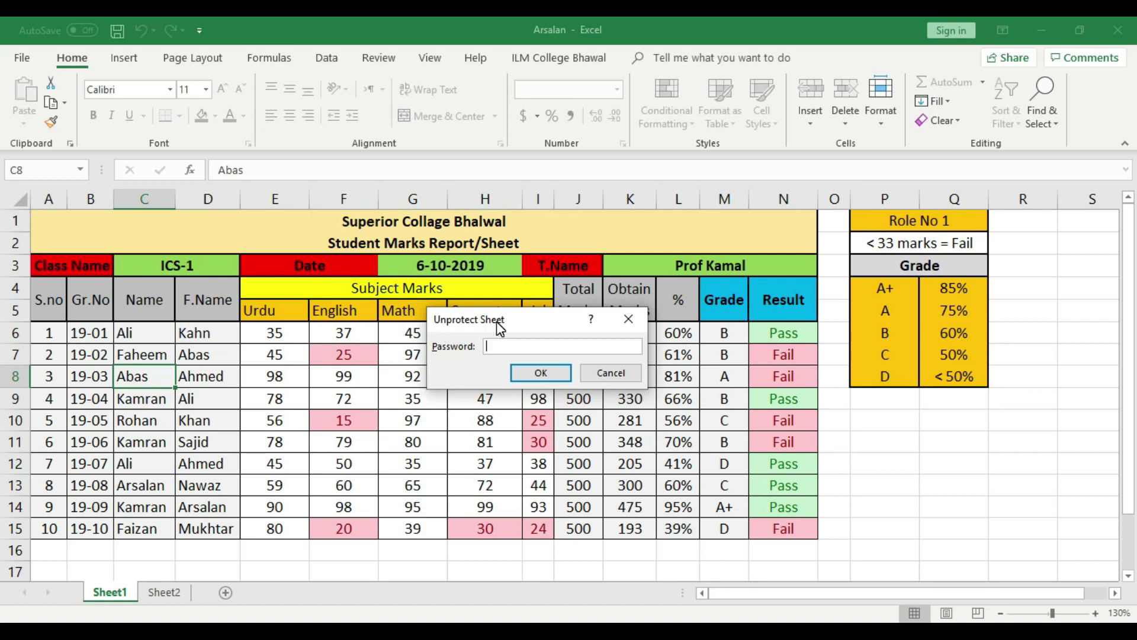
pyautogui.click(540, 372)
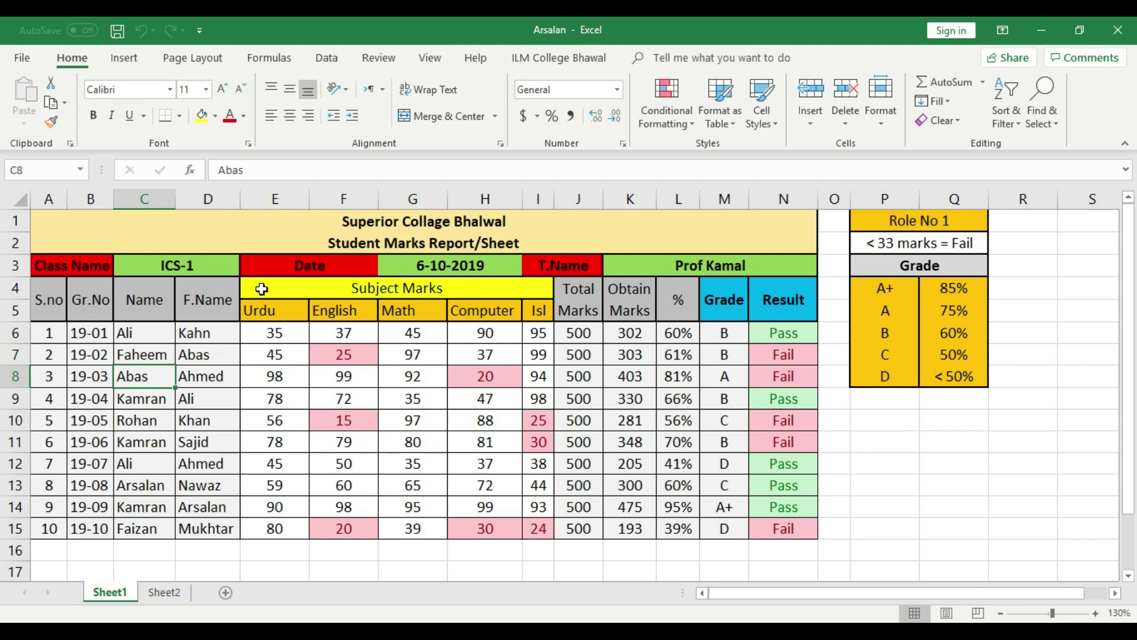
# Enter 3 in cell C10 to confirm the sheet accepts edits again
pyautogui.click(157, 422)
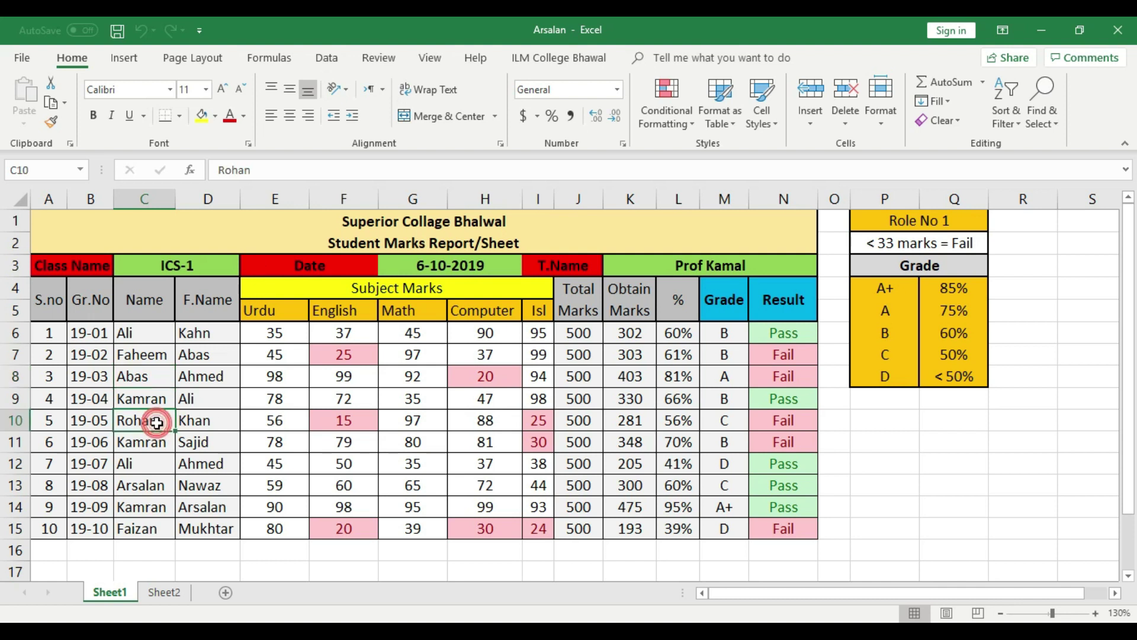
pyautogui.write('3')
pyautogui.click(148, 441)
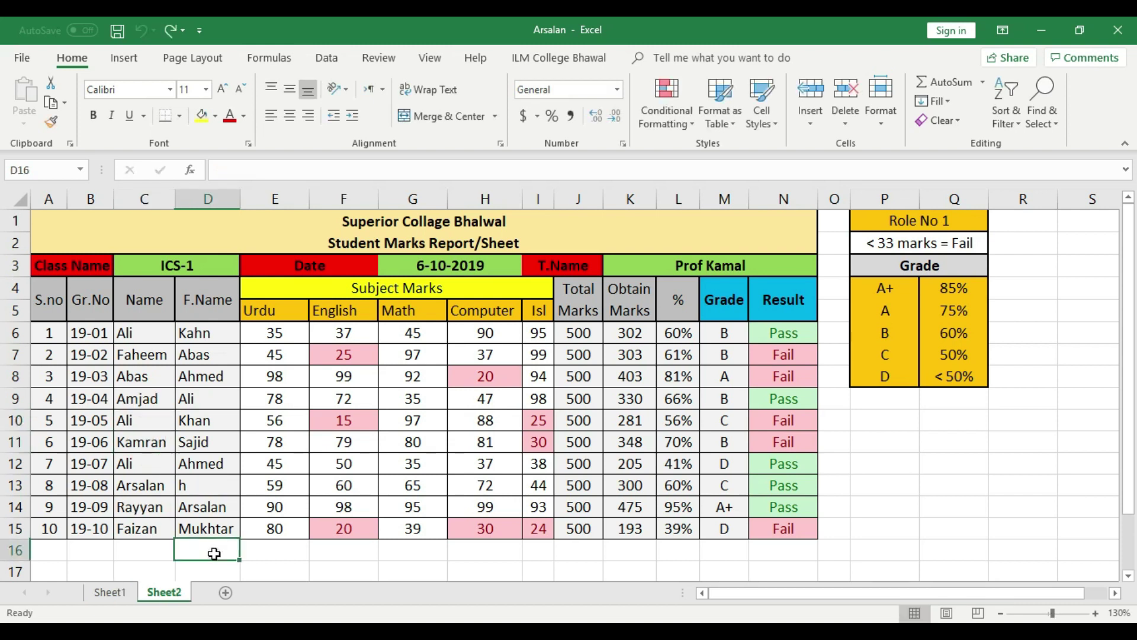
# Switch between Sheet1 and Sheet2, return to Sheet1, and open the File Info page
pyautogui.click(120, 593)
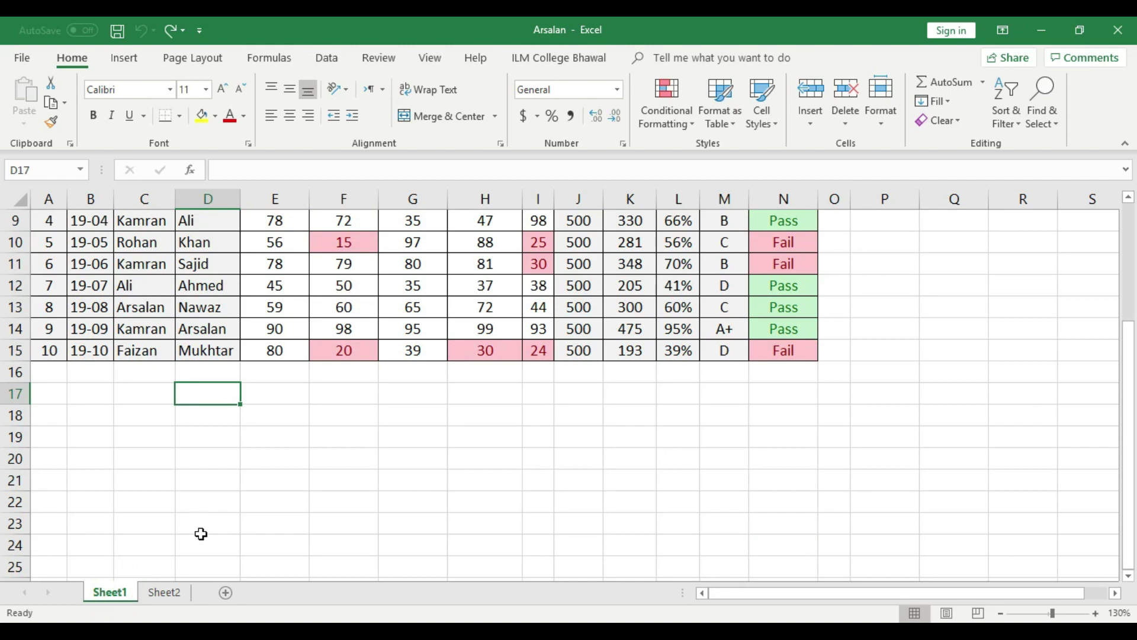
pyautogui.click(163, 592)
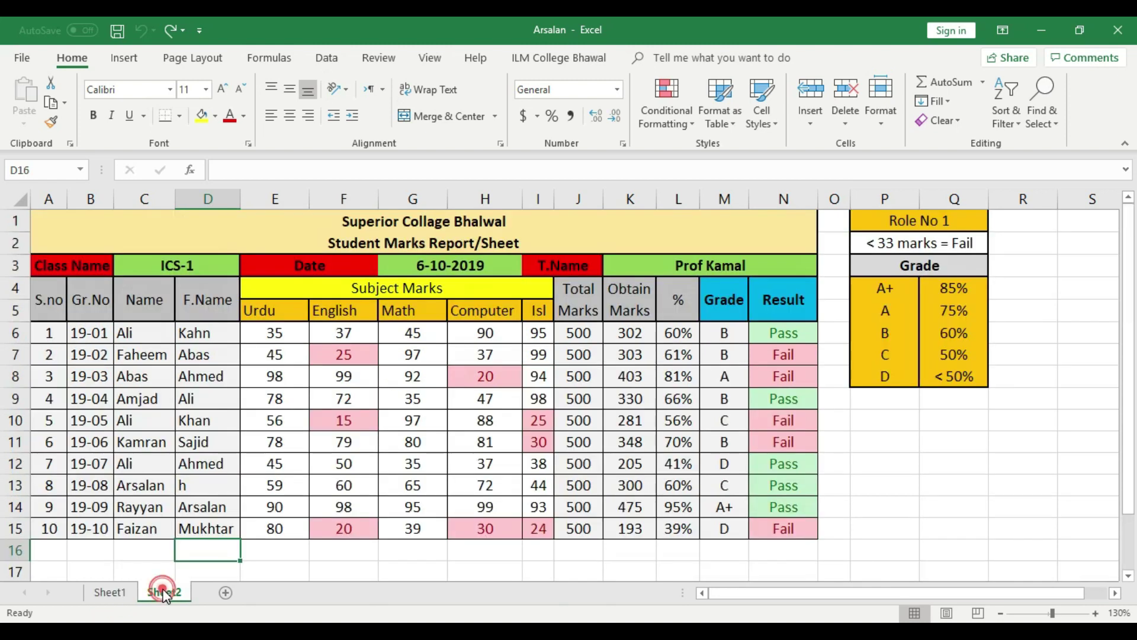
pyautogui.click(301, 570)
pyautogui.click(121, 591)
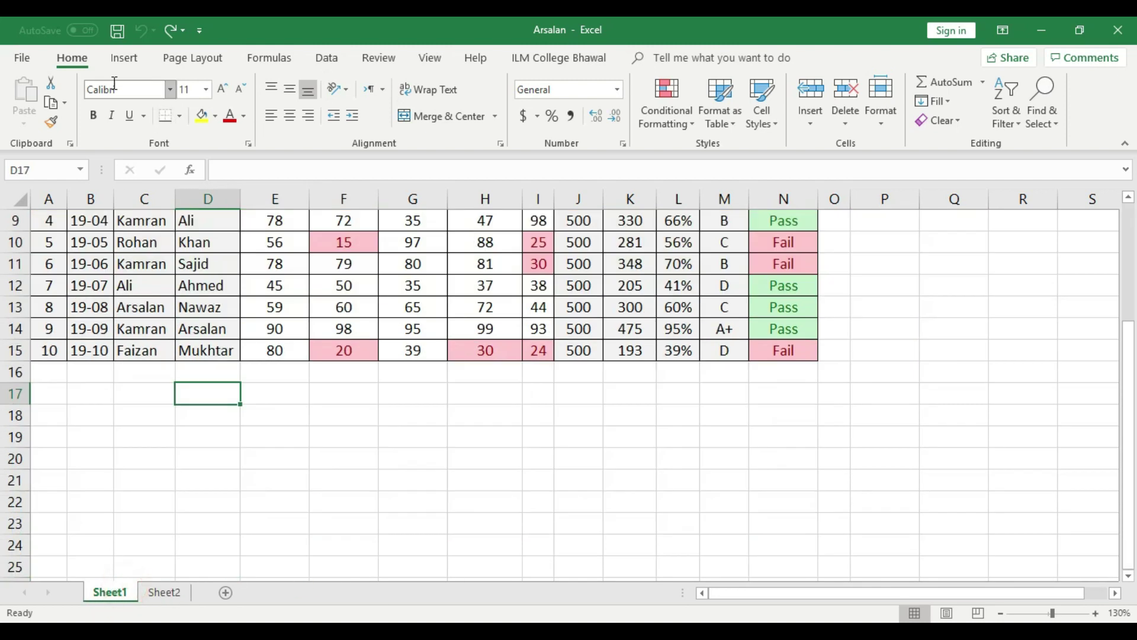
pyautogui.click(22, 57)
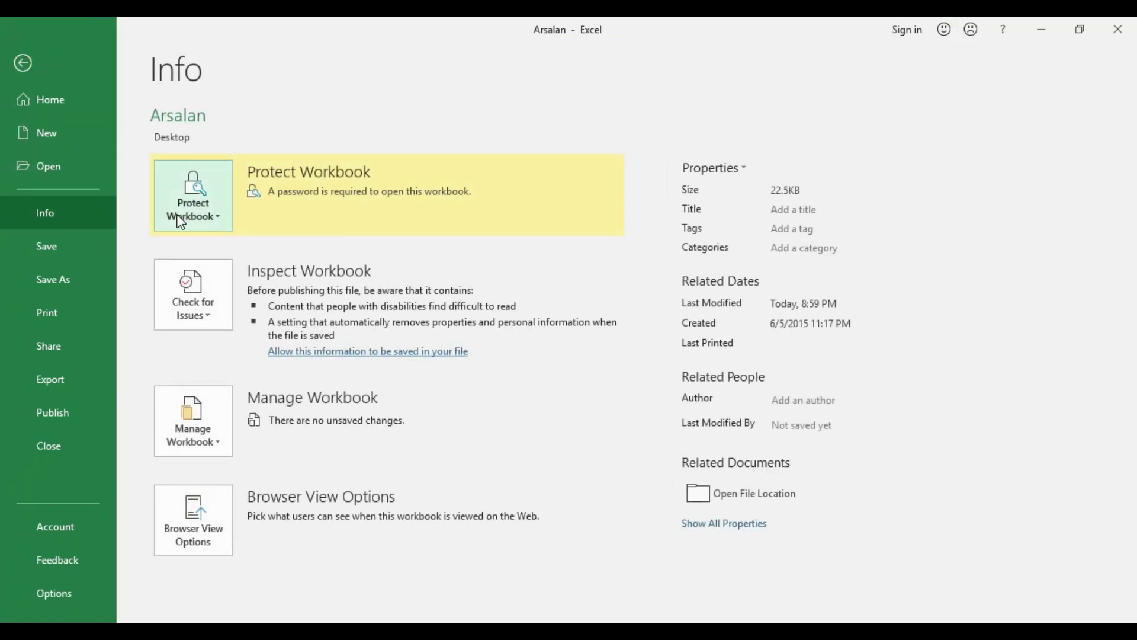
# Protect Sheet1 with a confirmed sheet password, then bring Sheet2 into view
pyautogui.click(176, 214)
pyautogui.click(258, 355)
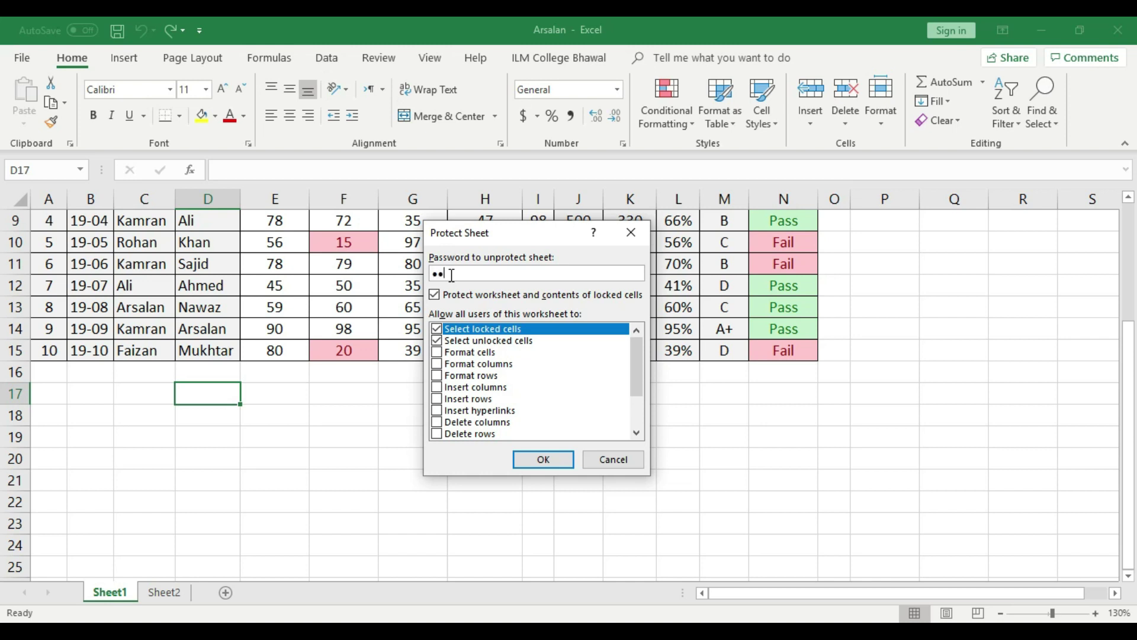
pyautogui.click(535, 459)
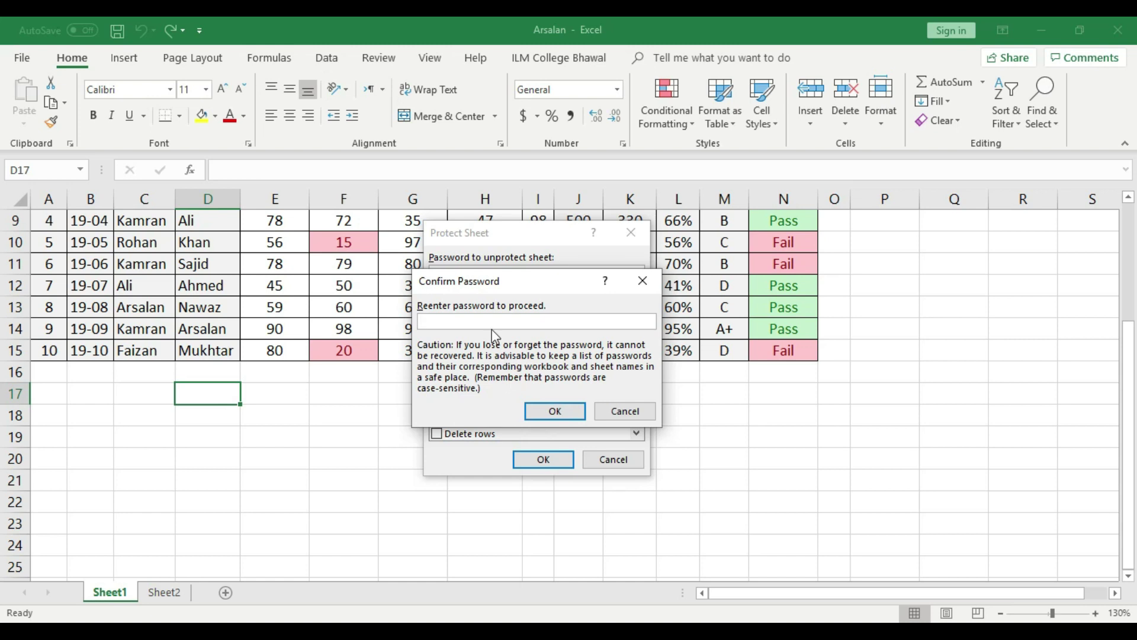
pyautogui.write('123')
pyautogui.click(555, 411)
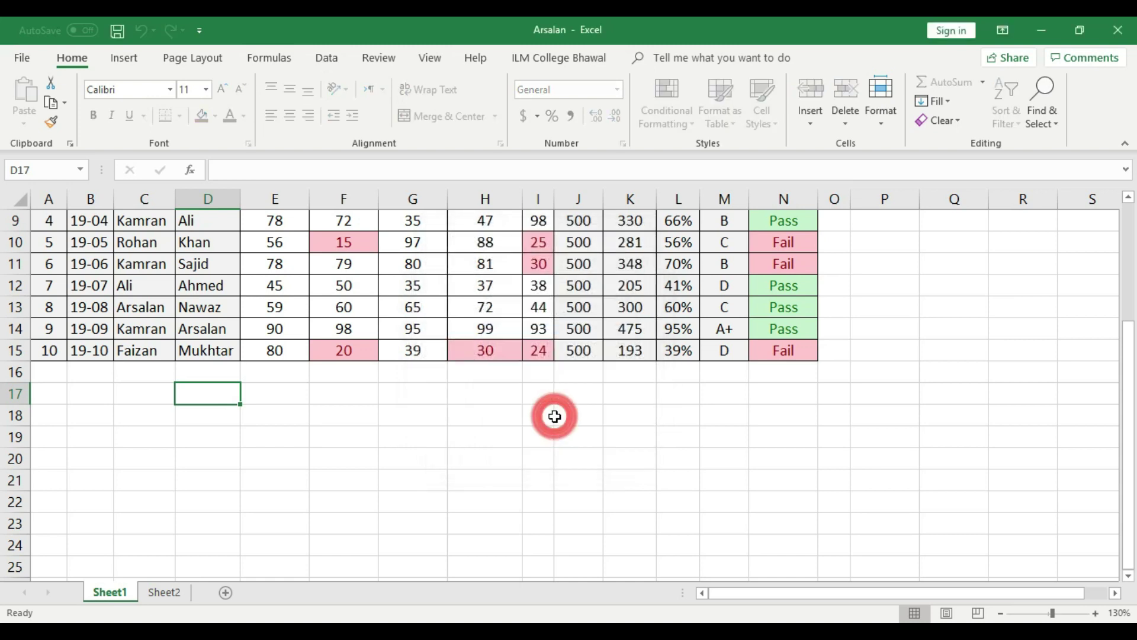
pyautogui.click(170, 591)
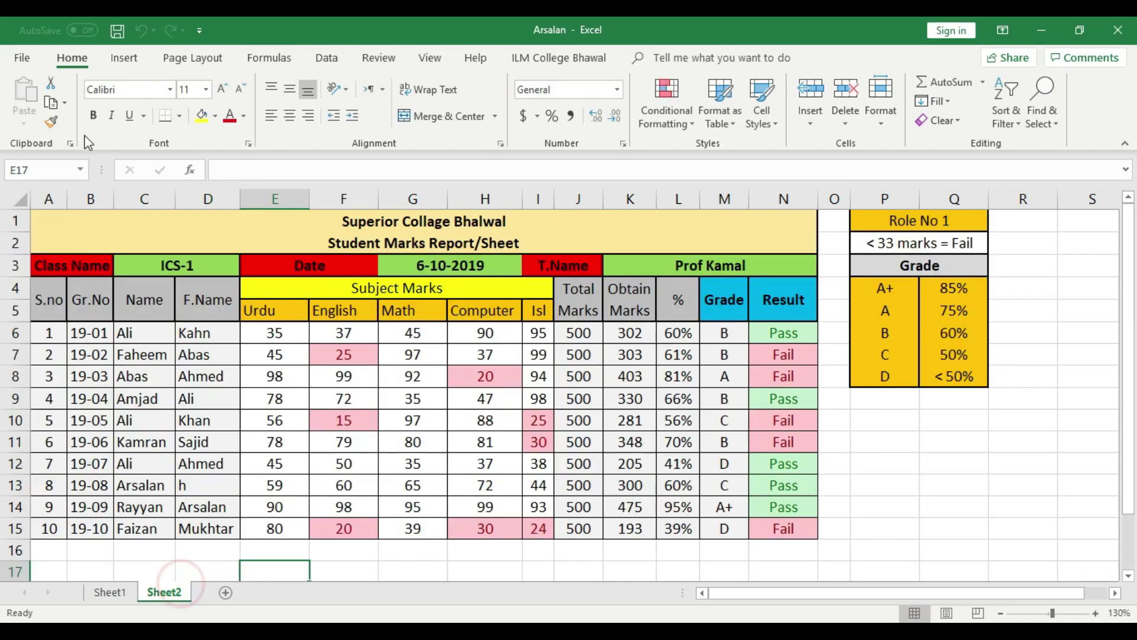
# Protect Sheet2 with its own sheet password, entered and confirmed
pyautogui.click(25, 57)
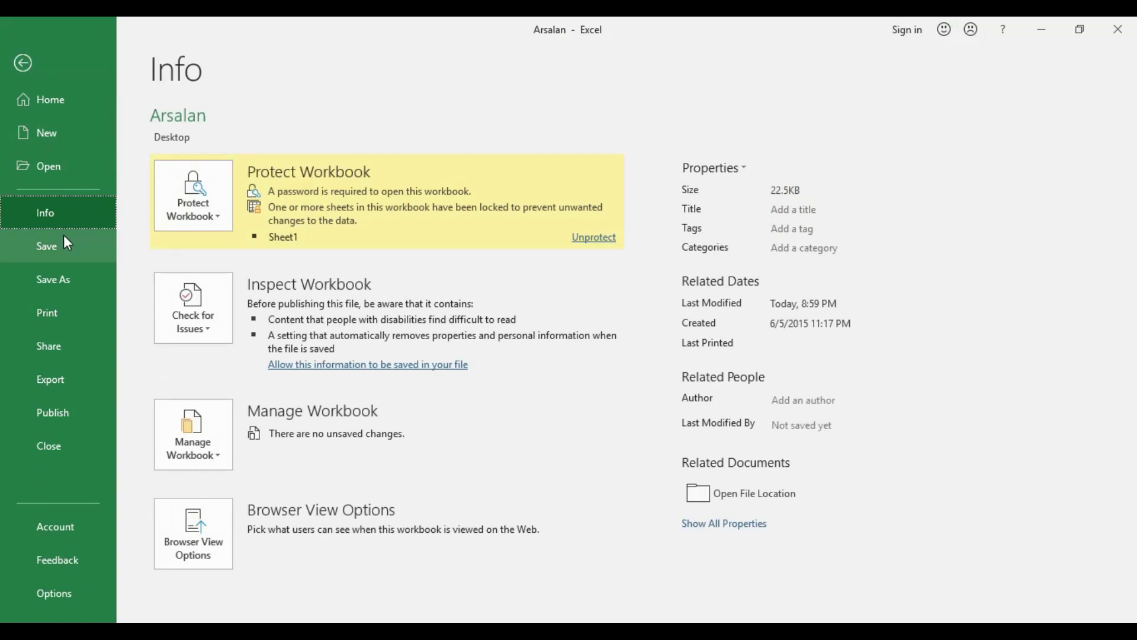
pyautogui.click(219, 205)
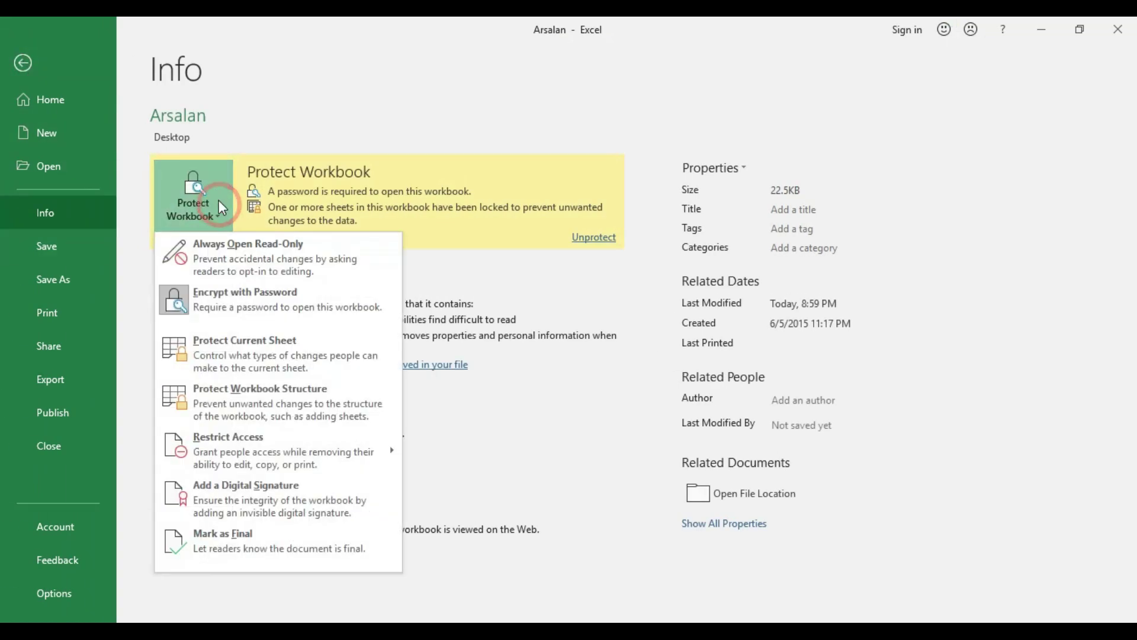
pyautogui.click(229, 350)
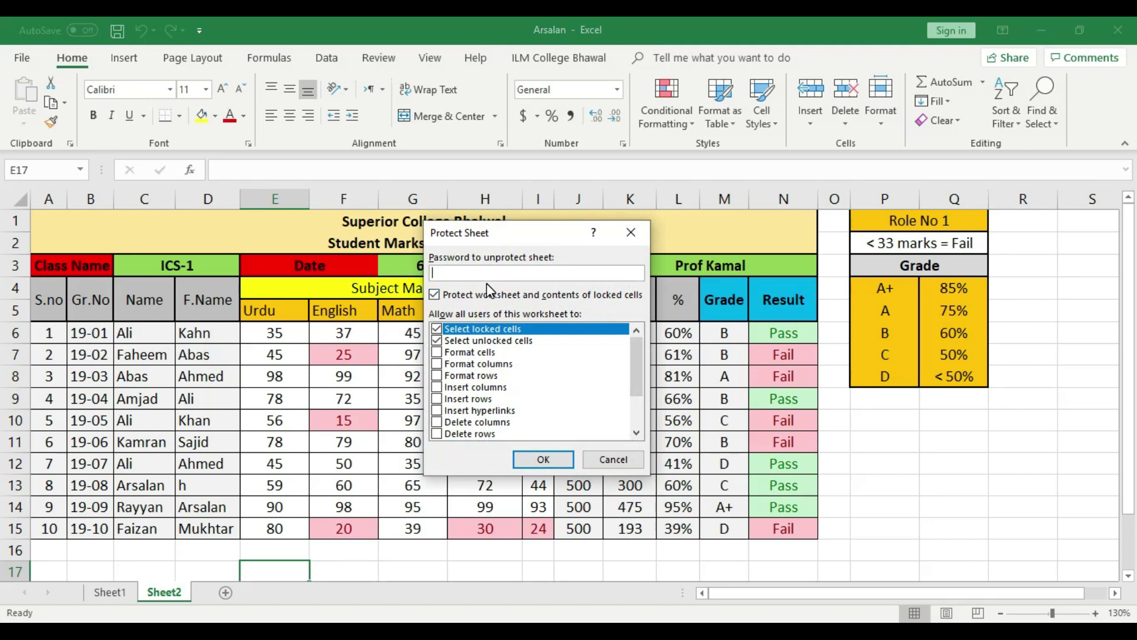
pyautogui.write('123')
pyautogui.click(543, 459)
pyautogui.write('123')
pyautogui.click(555, 411)
# Save the workbook and verify Sheet2 refuses an edit to cell C12
pyautogui.click(118, 28)
pyautogui.doubleClick(140, 455)
pyautogui.click(559, 372)
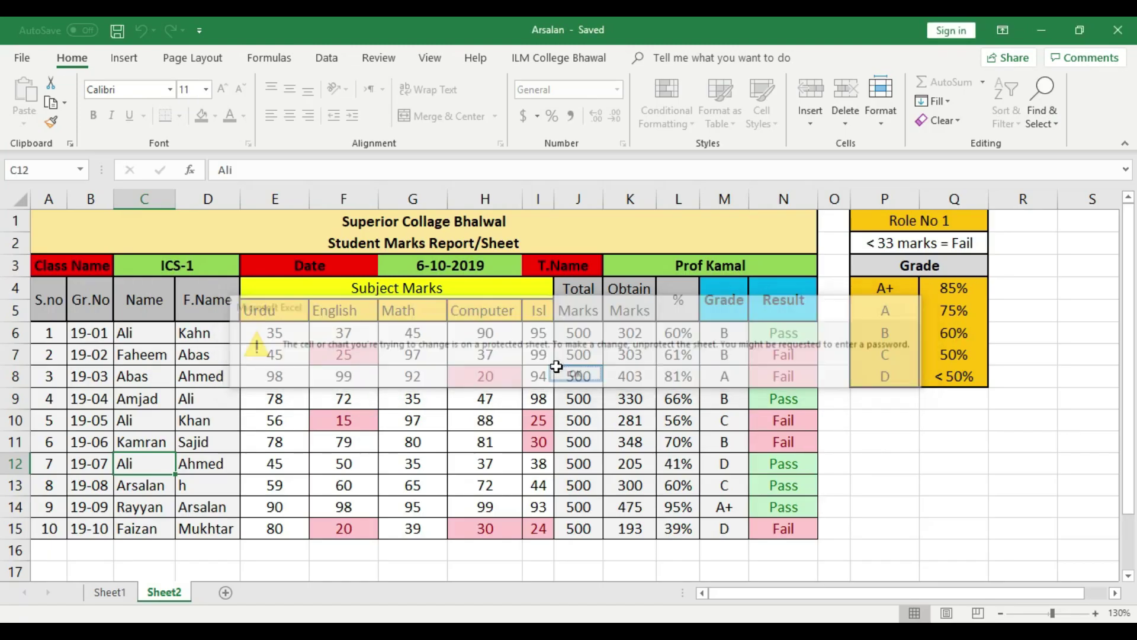
# Confirm cell D10 on Sheet2 and cell D14 on Sheet1 both refuse edits
pyautogui.doubleClick(198, 425)
pyautogui.click(572, 367)
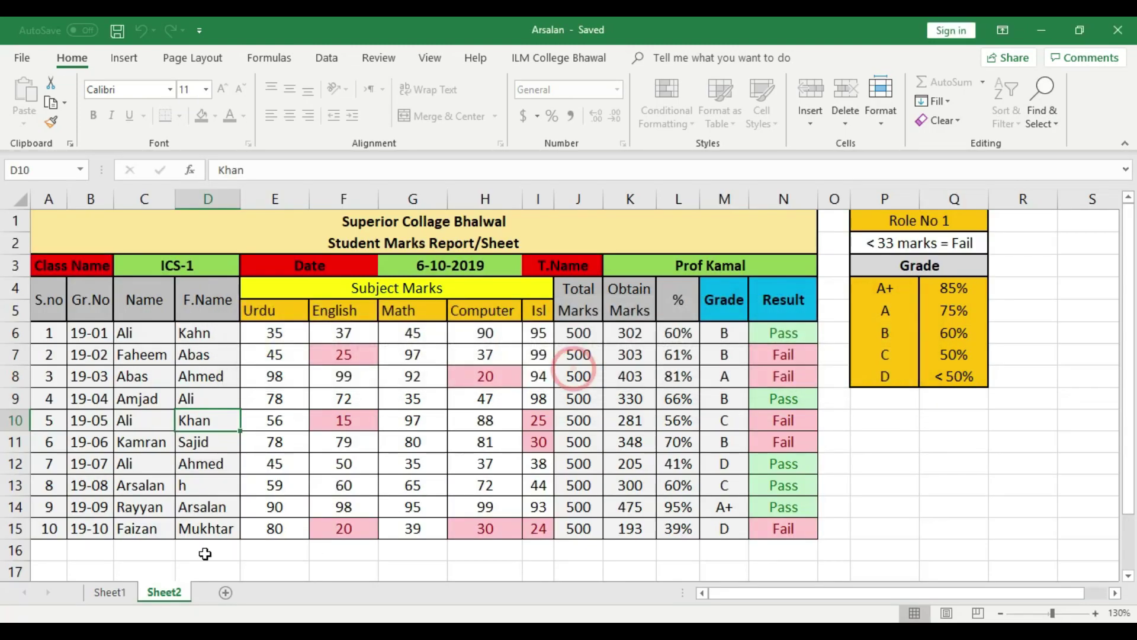
pyautogui.click(112, 592)
pyautogui.click(211, 329)
pyautogui.scroll(3, 207, 415)
pyautogui.doubleClick(204, 507)
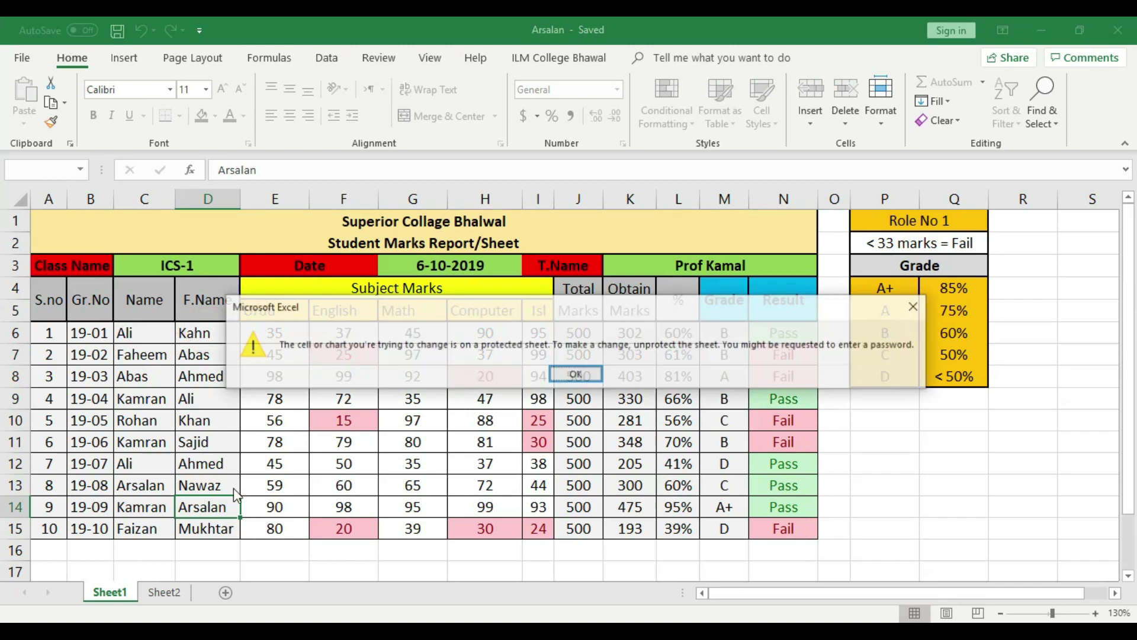
pyautogui.click(575, 373)
# Check Sheet1 cell C8 is locked too, then return to Sheet2 and open File Info
pyautogui.doubleClick(162, 379)
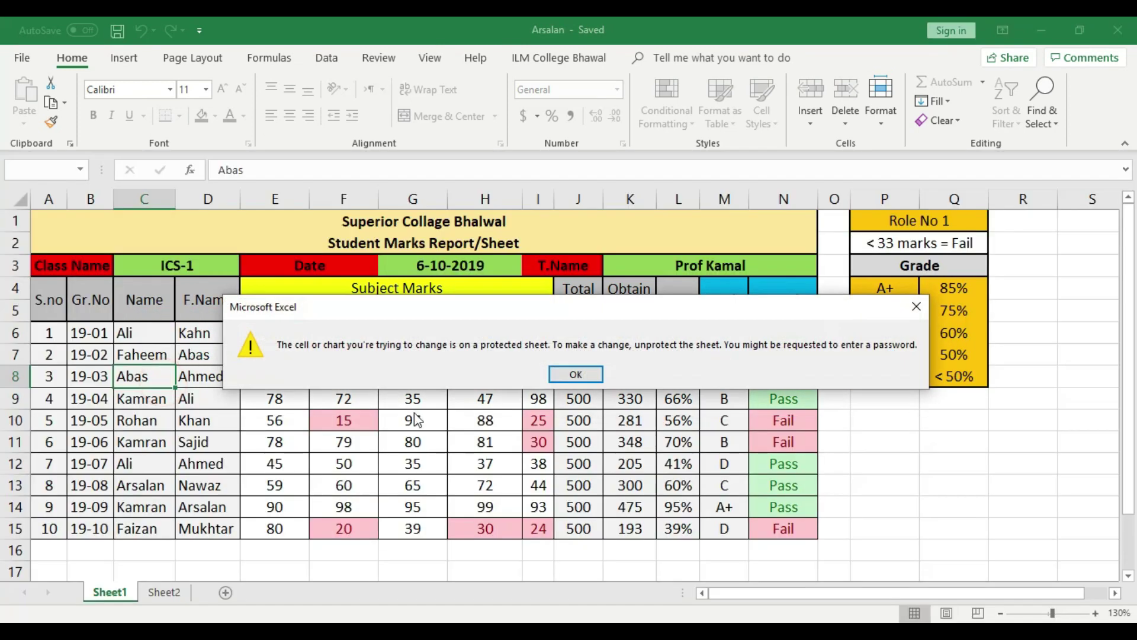
pyautogui.click(576, 374)
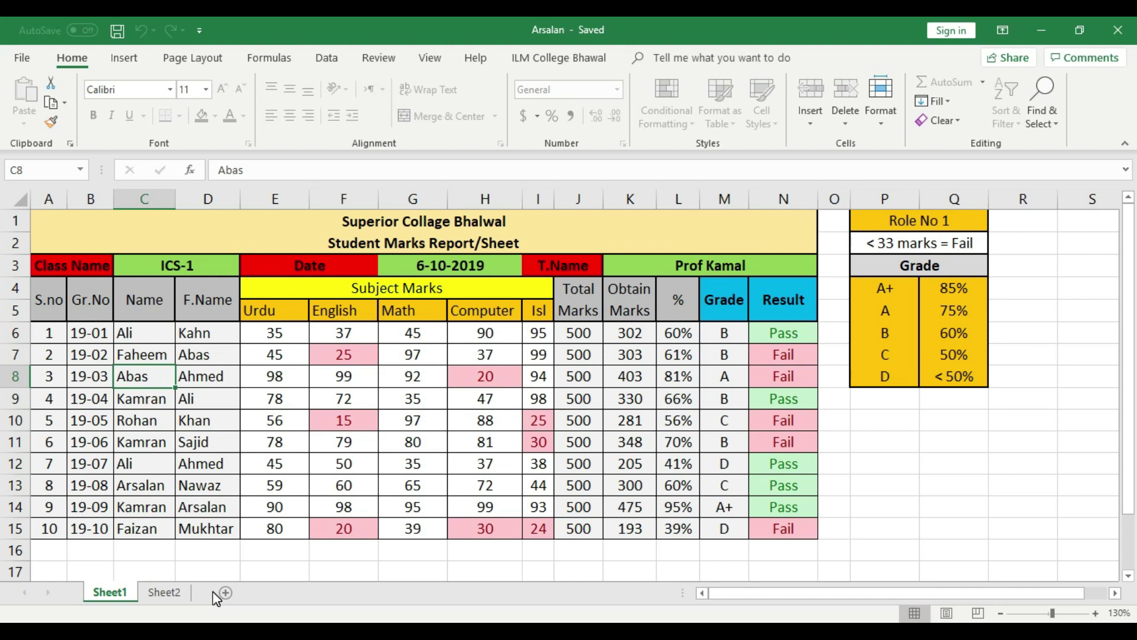
pyautogui.click(176, 594)
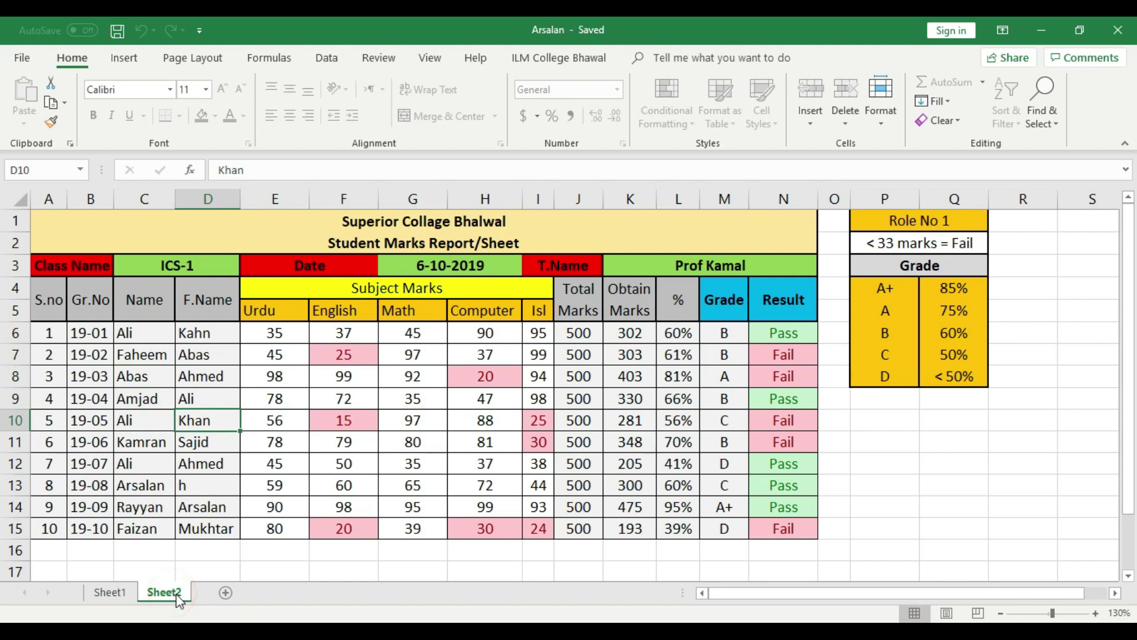
pyautogui.click(24, 56)
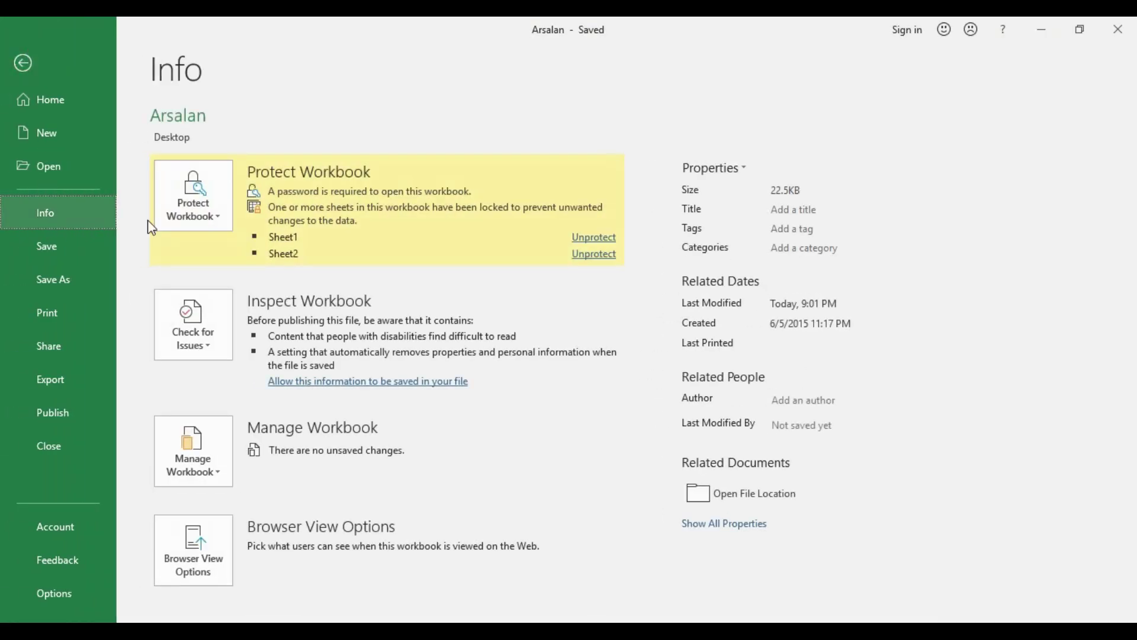
# Try unprotecting Sheet2 with a password that Excel rejects as incorrect
pyautogui.click(212, 216)
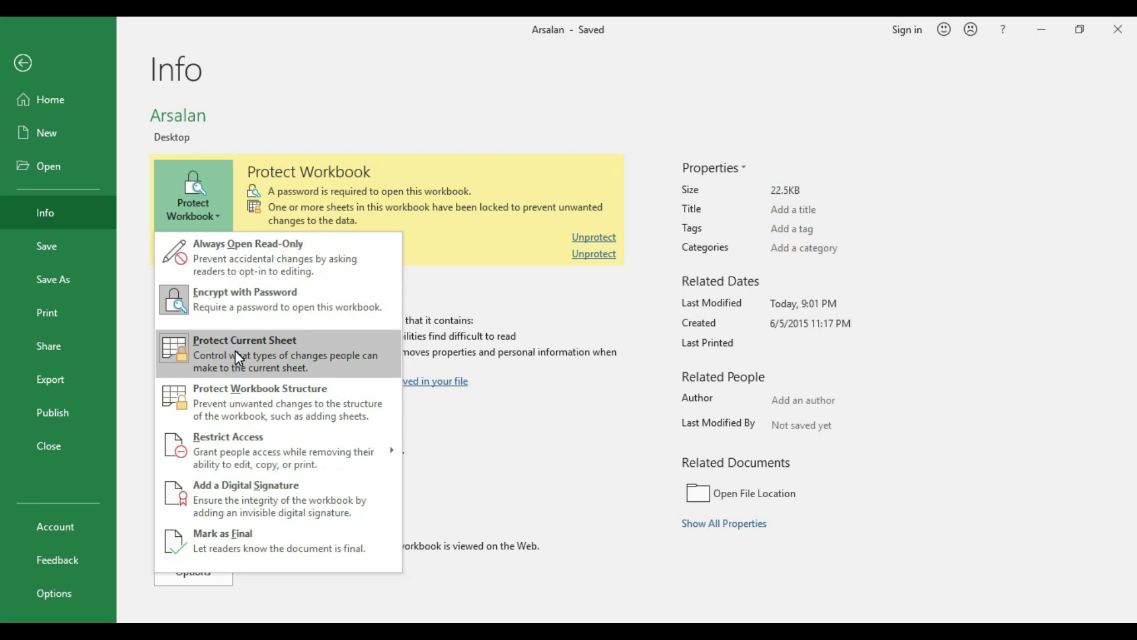
pyautogui.click(236, 350)
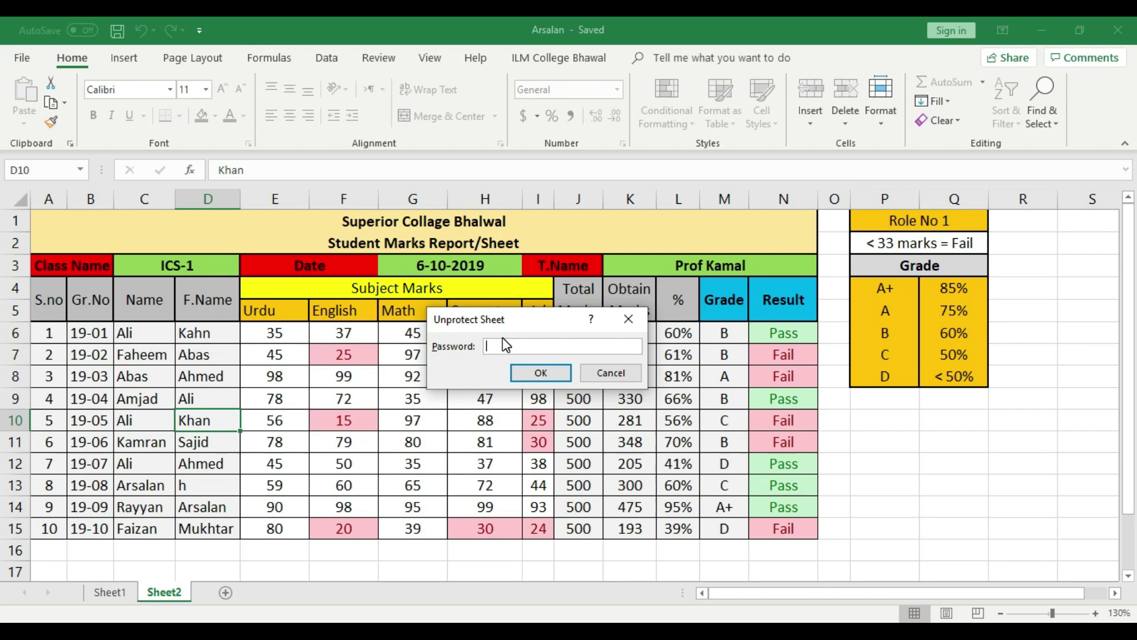
pyautogui.write('123')
pyautogui.click(541, 373)
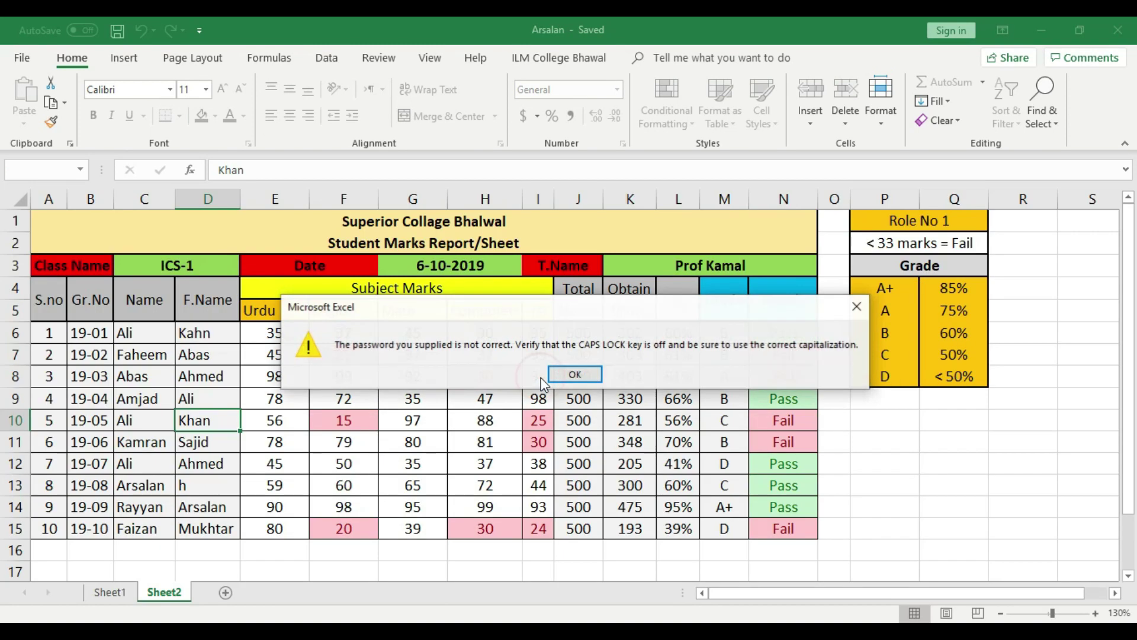
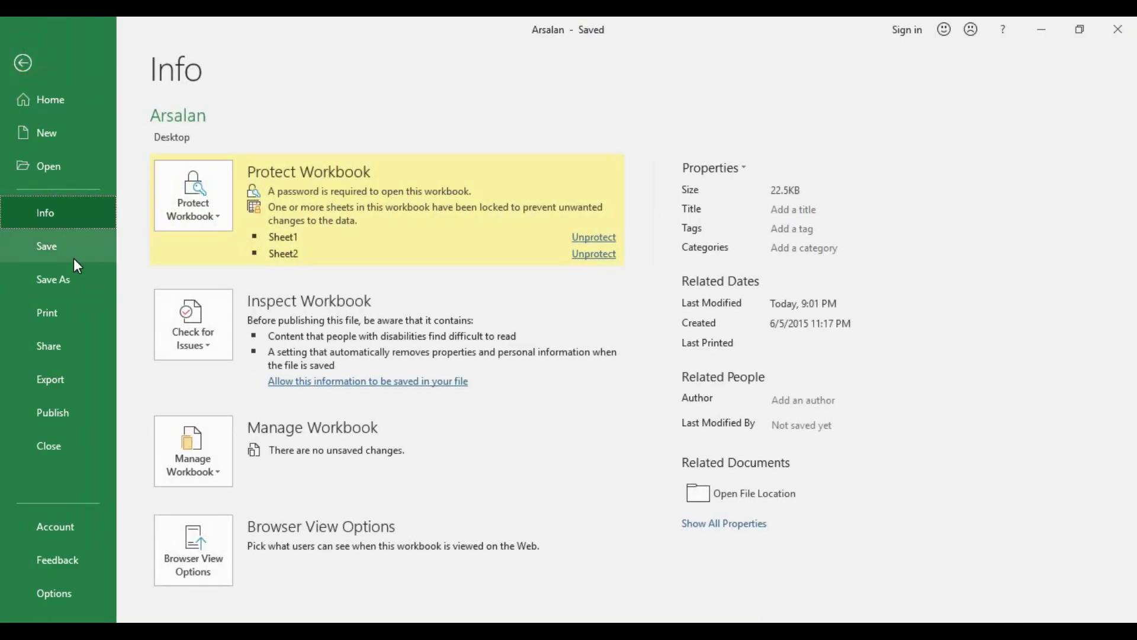
# Remove the password protection from Sheet2 with Protect Current Sheet
pyautogui.click(193, 202)
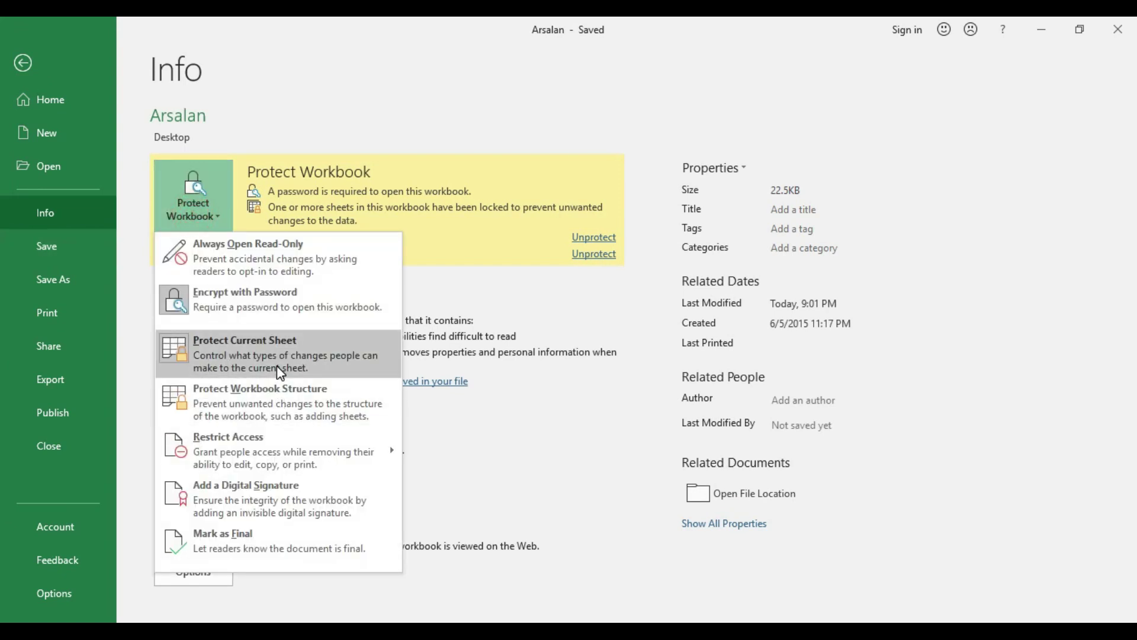
pyautogui.click(292, 360)
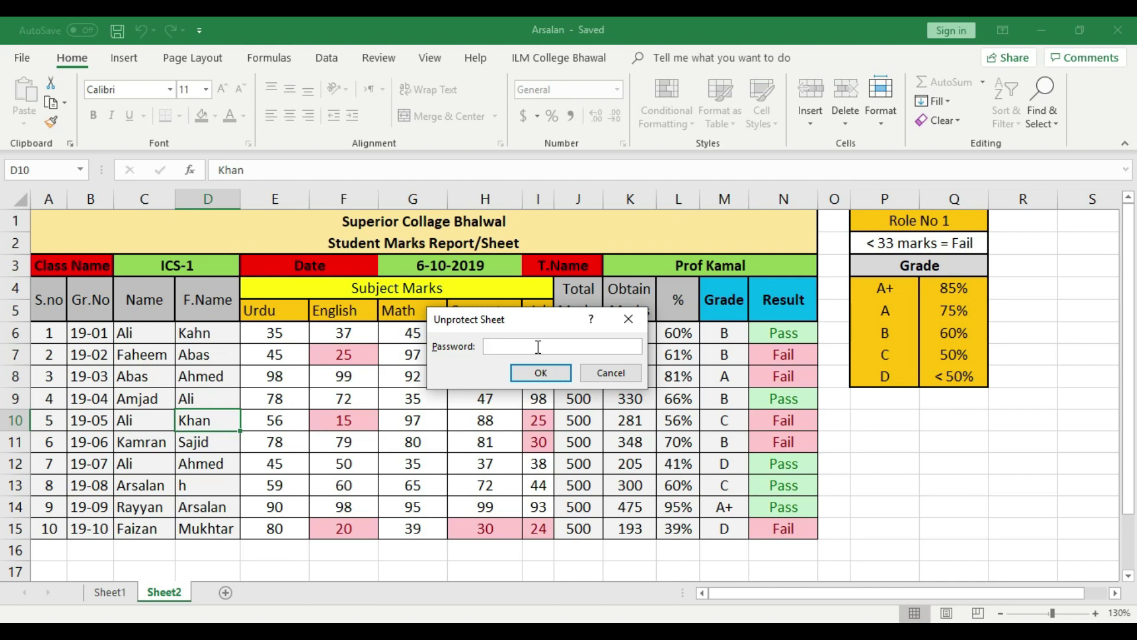
pyautogui.click(556, 378)
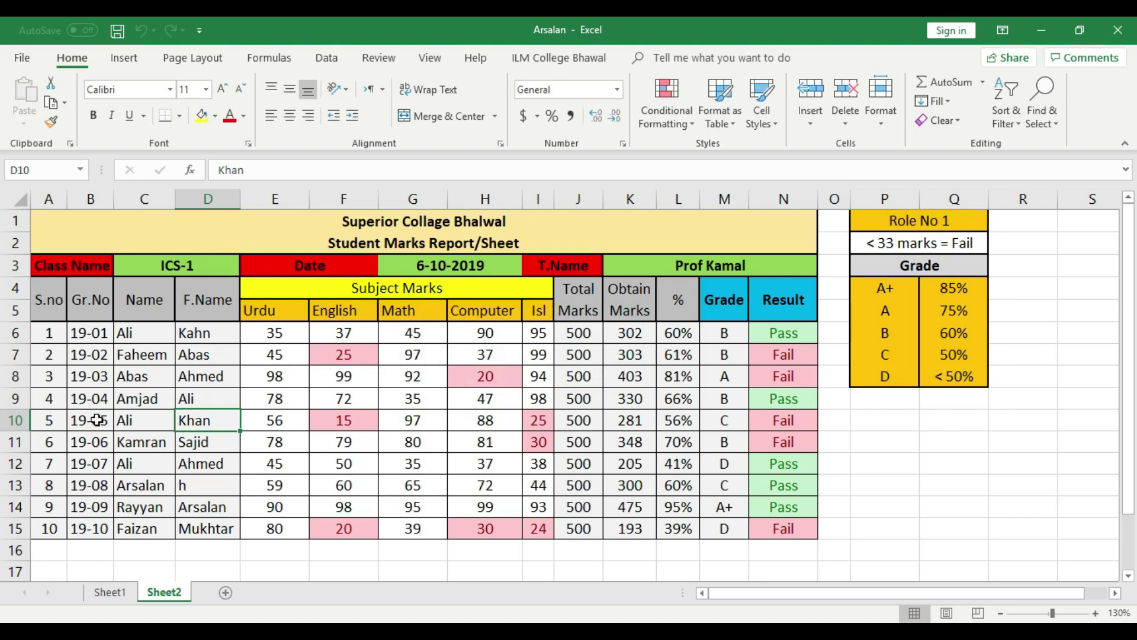
# Type test entries into Sheet2 cells C10 and C9, then undo them to restore Ali and Amjad
pyautogui.click(142, 422)
pyautogui.write('df')
pyautogui.click(143, 445)
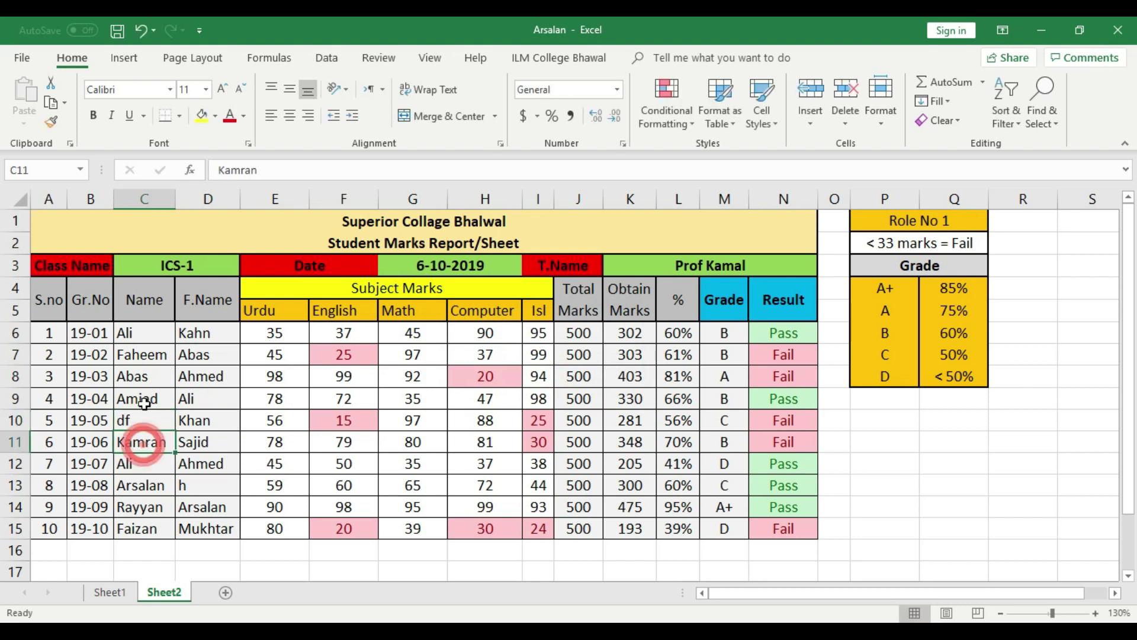
pyautogui.click(145, 401)
pyautogui.write('dfg')
pyautogui.hotkey('ctrl', 'z')
pyautogui.write('g')
pyautogui.click(145, 455)
pyautogui.hotkey('ctrl', 'z')
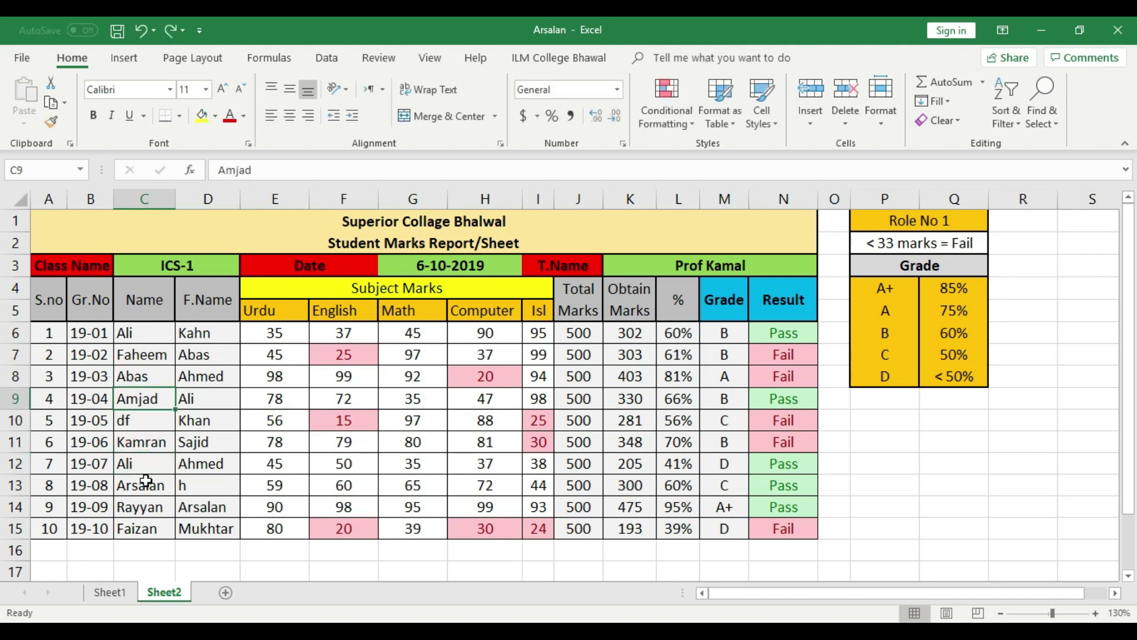
pyautogui.hotkey('ctrl', 'z')
# Confirm Sheet1 cells C11 and D8 still reject edits with the protected-sheet warning
pyautogui.click(110, 593)
pyautogui.click(161, 437)
pyautogui.press('d')
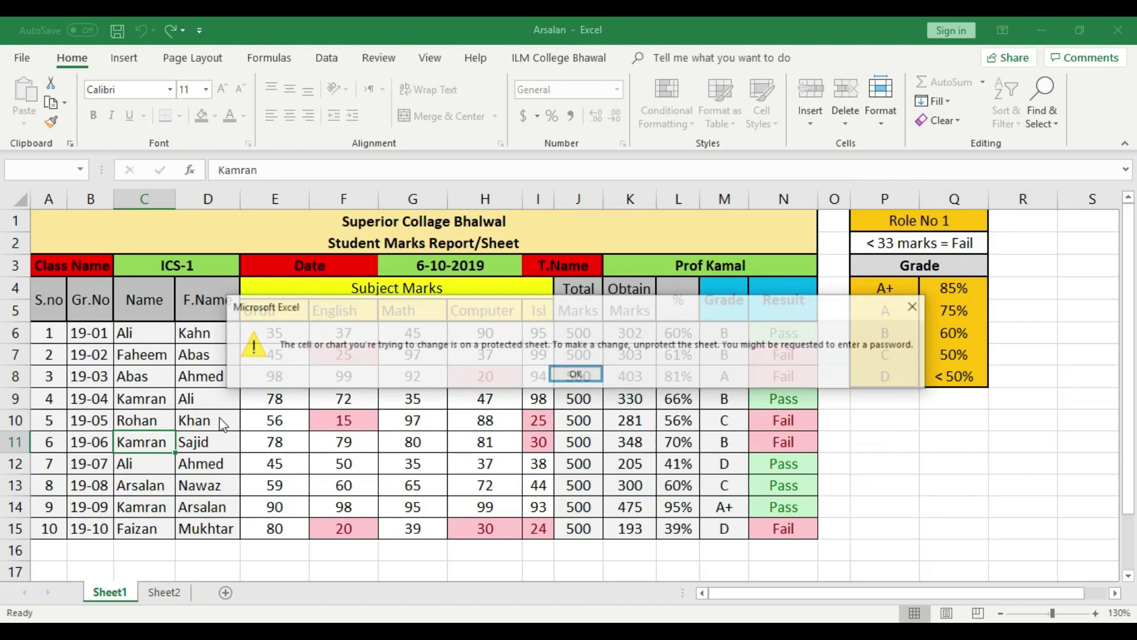
pyautogui.click(566, 376)
pyautogui.click(224, 382)
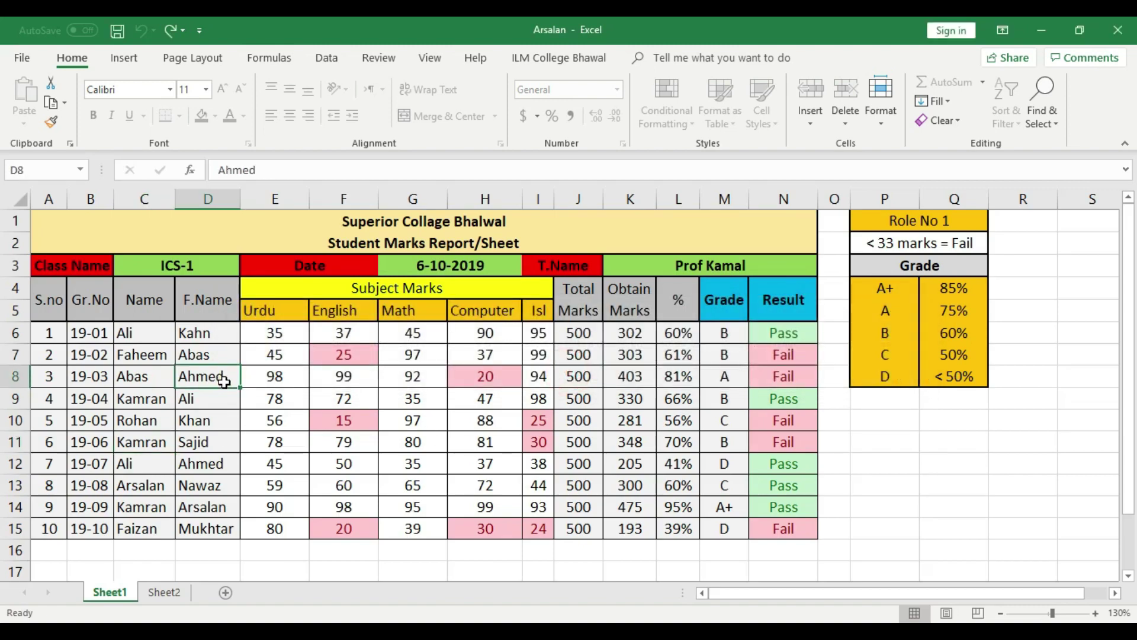
pyautogui.press('d')
pyautogui.click(568, 373)
pyautogui.click(22, 58)
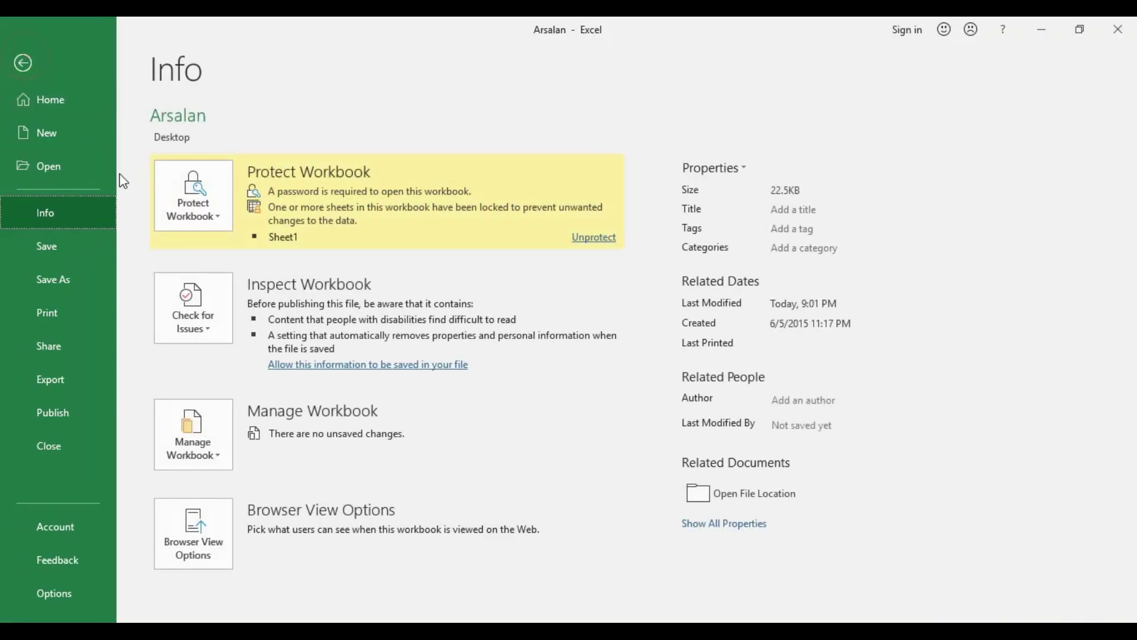
# Remove the protection from Sheet1 with Protect Current Sheet
pyautogui.click(233, 218)
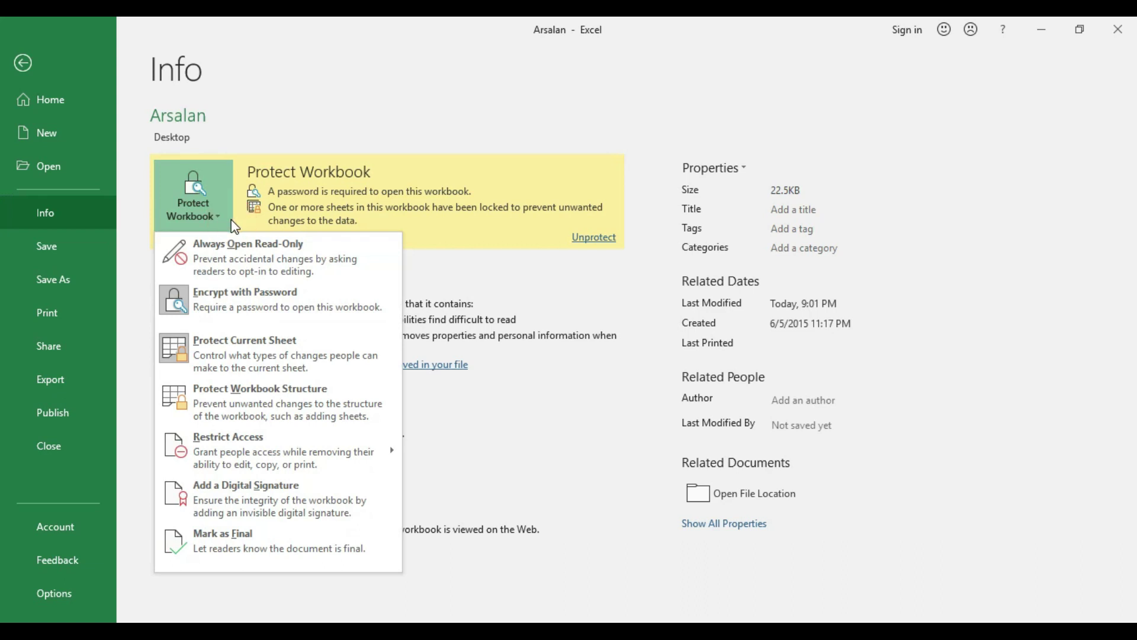
pyautogui.click(261, 358)
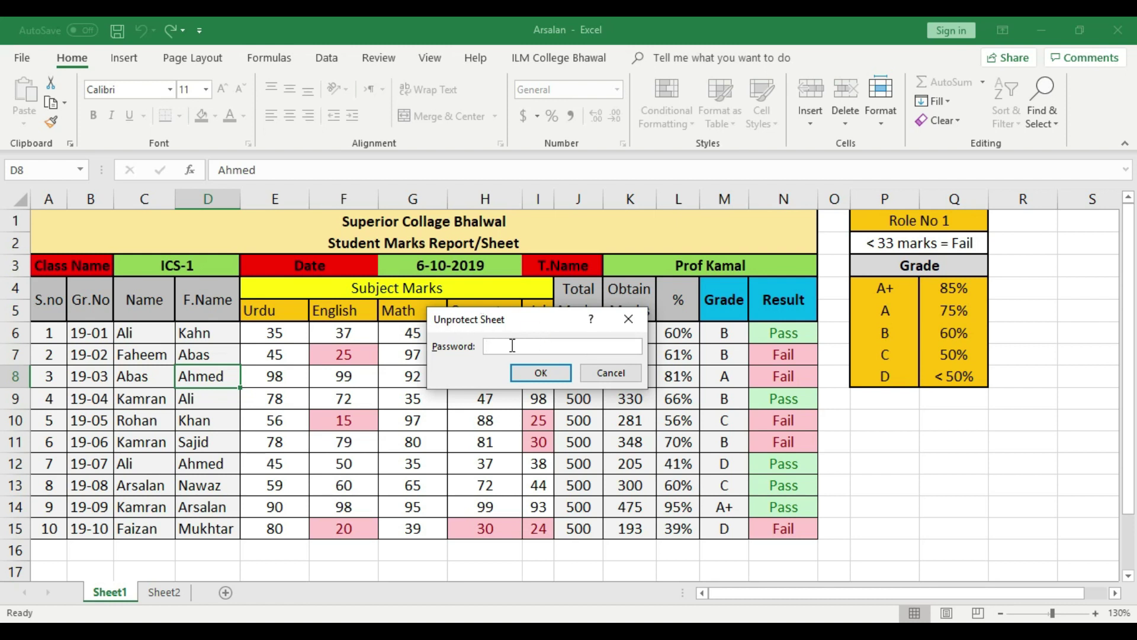
pyautogui.click(541, 374)
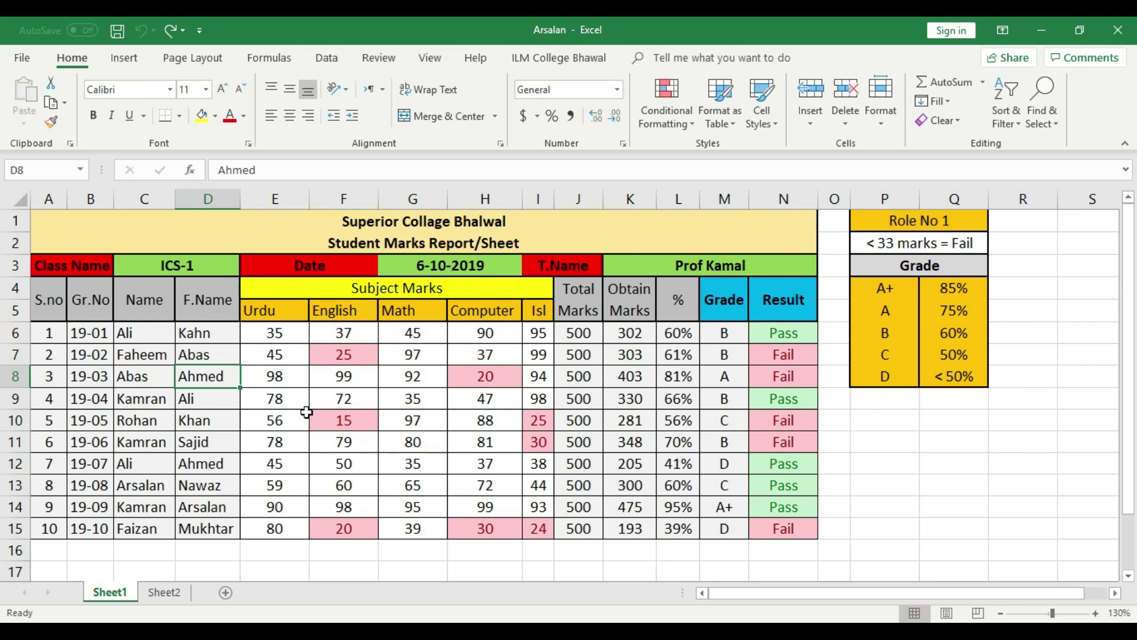
# Type test names into C9, C10 and C12, then undo them, restoring Kamran and Rohan
pyautogui.click(140, 399)
pyautogui.write('f')
pyautogui.click(142, 425)
pyautogui.write('fg')
pyautogui.click(148, 460)
pyautogui.write('fg')
pyautogui.hotkey('ctrl', 'z')
pyautogui.hotkey('ctrl', 'y')
pyautogui.hotkey('ctrl', 'z')
pyautogui.click(150, 400)
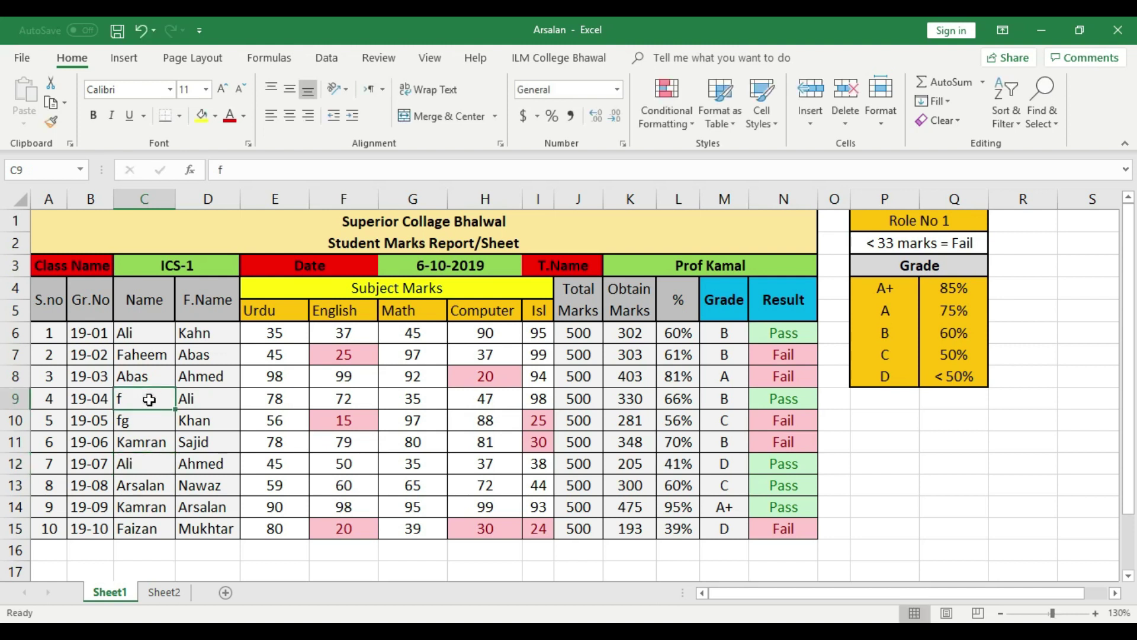
pyautogui.hotkey('ctrl', 'z')
pyautogui.hotkey('ctrl', 'z')
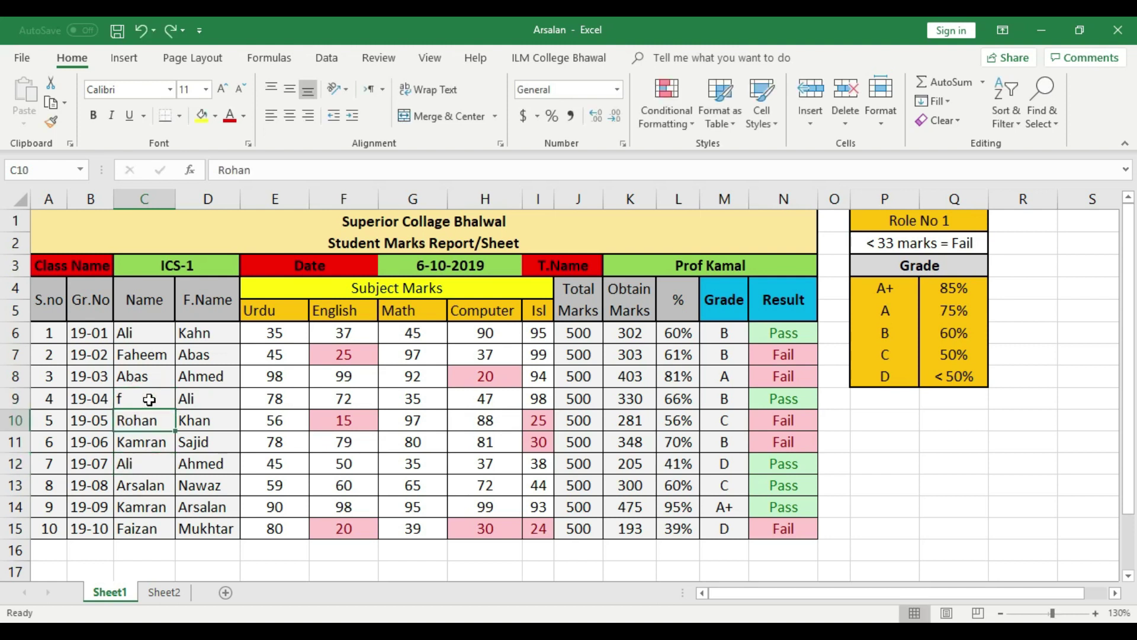
pyautogui.hotkey('ctrl', 'z')
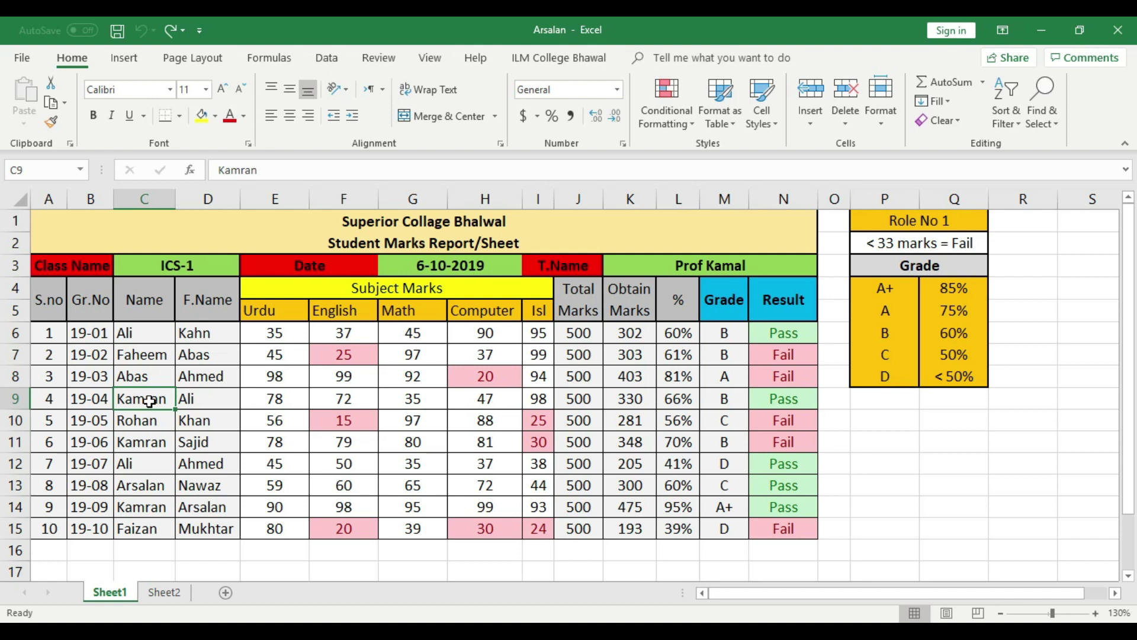
# Check Sheet2, then try selecting the student details, totals-to-result and subject marks ranges on Sheet1
pyautogui.click(164, 593)
pyautogui.click(122, 593)
pyautogui.click(271, 333)
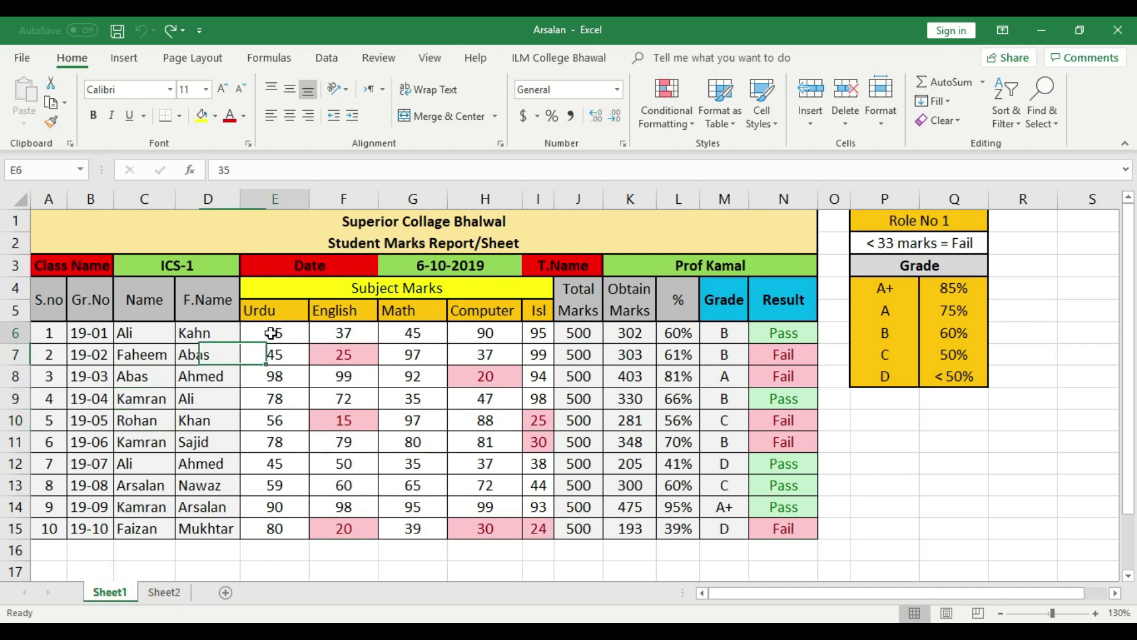
pyautogui.click(285, 396)
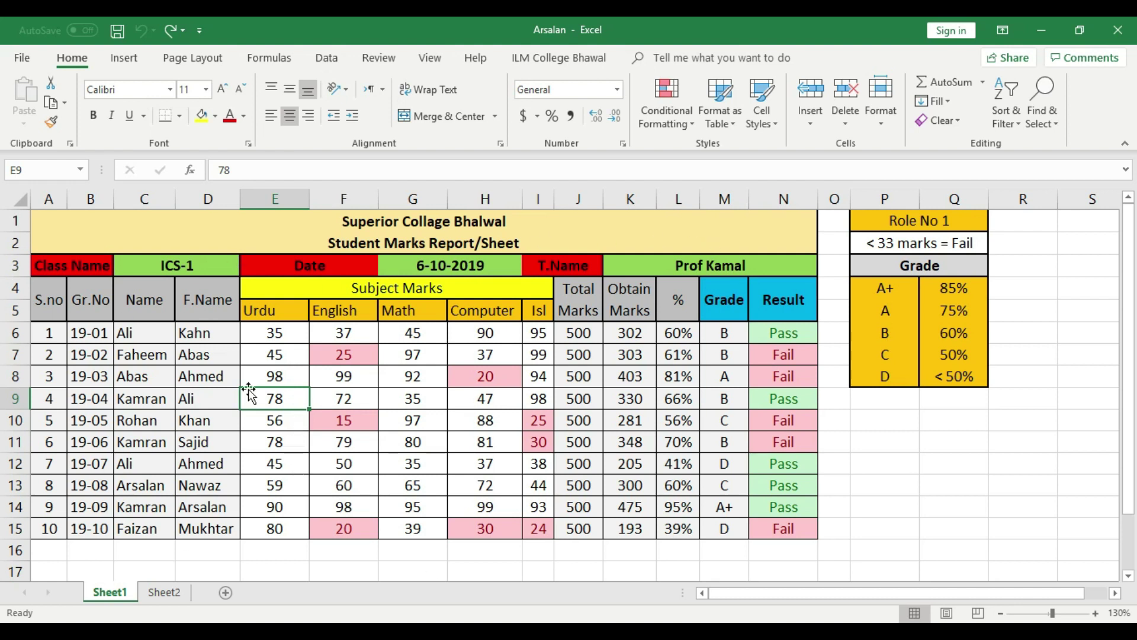
pyautogui.moveTo(51, 340); pyautogui.dragTo(223, 533)
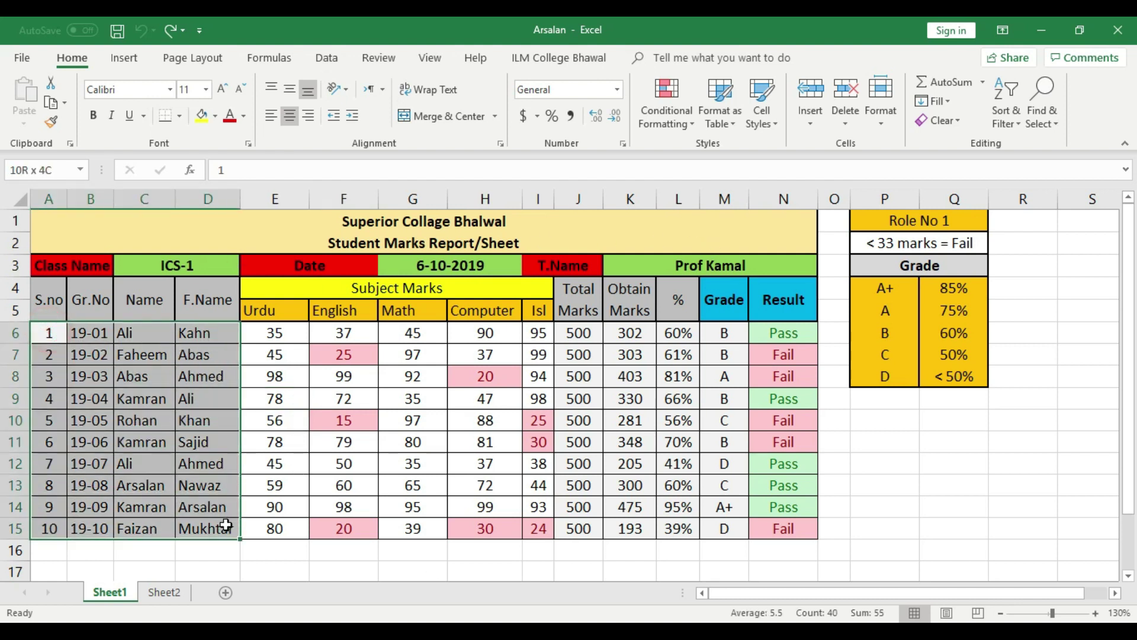
pyautogui.moveTo(783, 333); pyautogui.dragTo(578, 530)
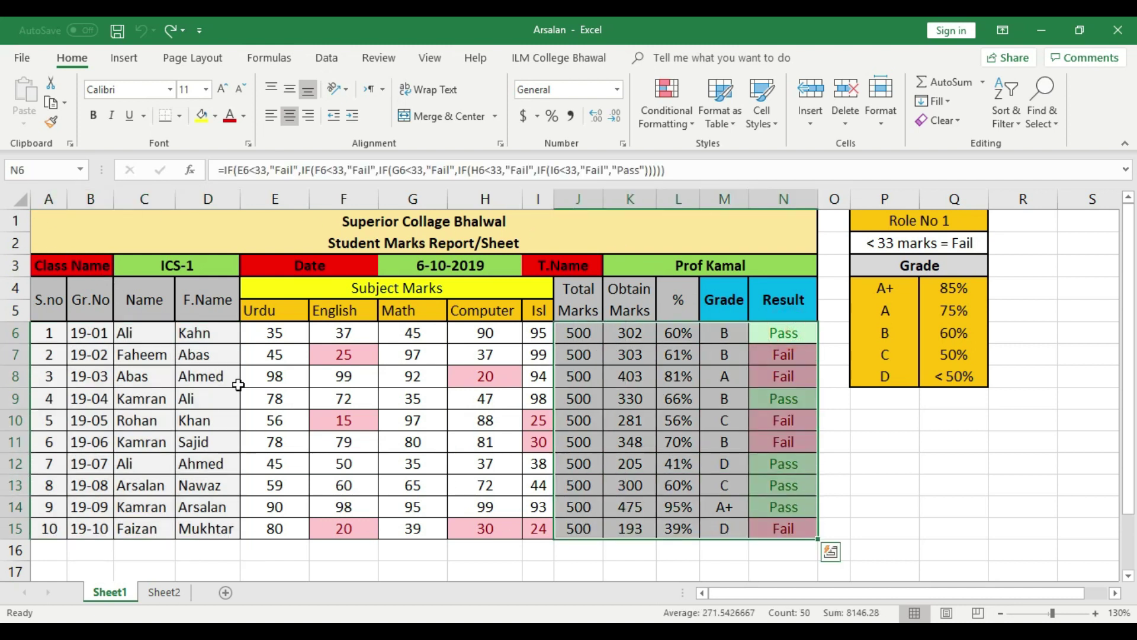
pyautogui.moveTo(272, 331); pyautogui.dragTo(497, 527)
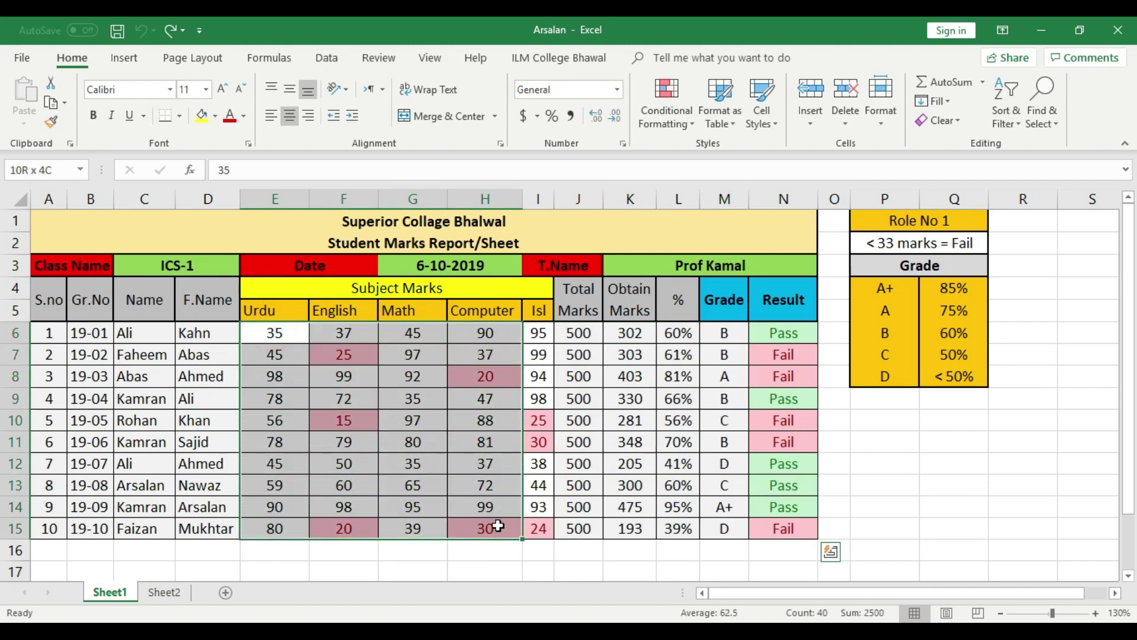
pyautogui.click(539, 335)
# Shade the S.no–F.Name cells and the Total Marks–Result cells grey
pyautogui.moveTo(49, 337); pyautogui.dragTo(225, 524)
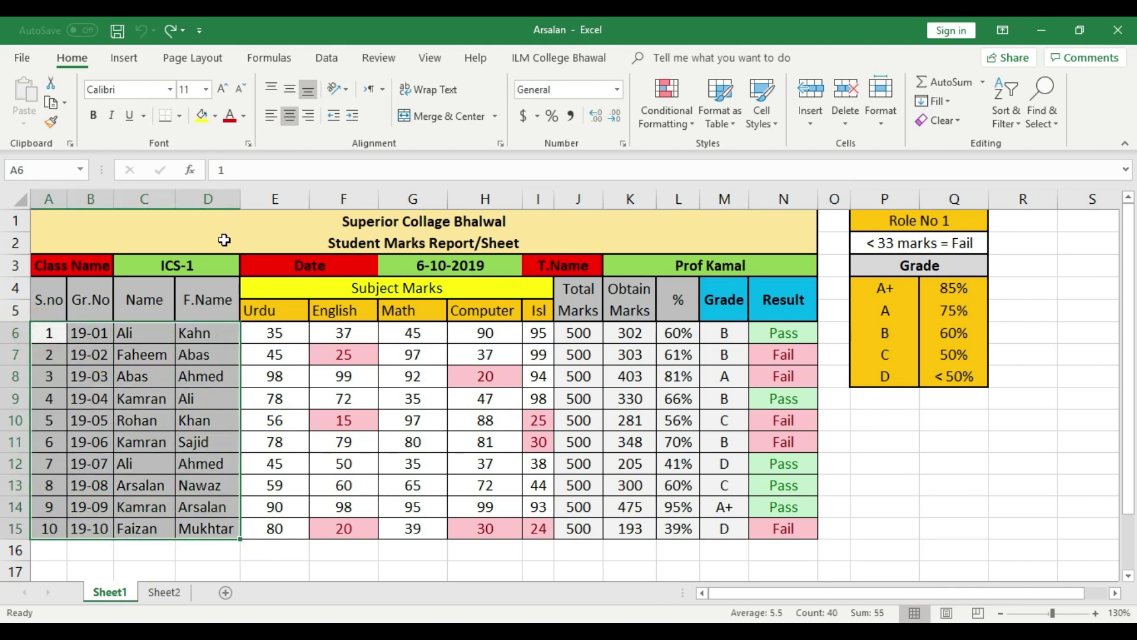
pyautogui.click(215, 115)
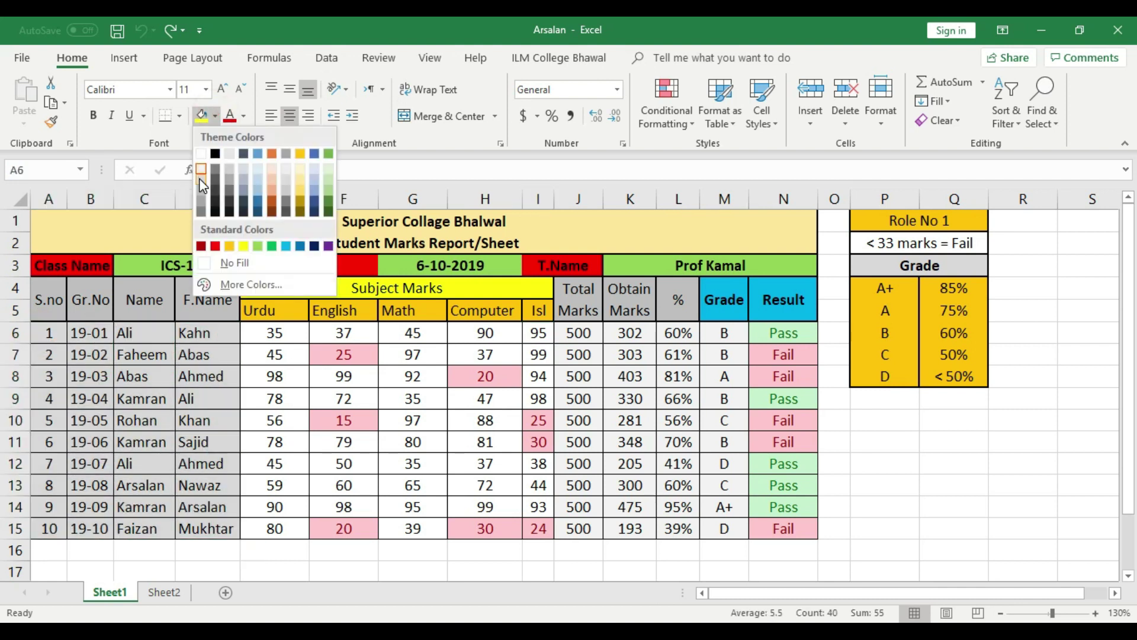
pyautogui.click(201, 180)
pyautogui.moveTo(560, 330); pyautogui.dragTo(787, 527)
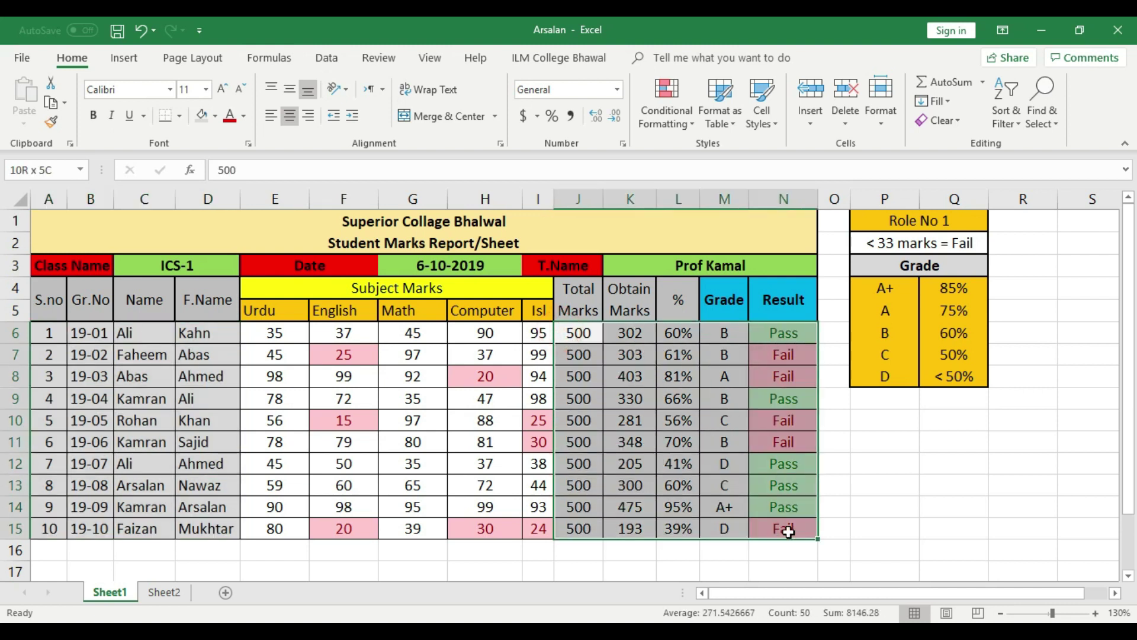
pyautogui.click(203, 117)
pyautogui.click(835, 484)
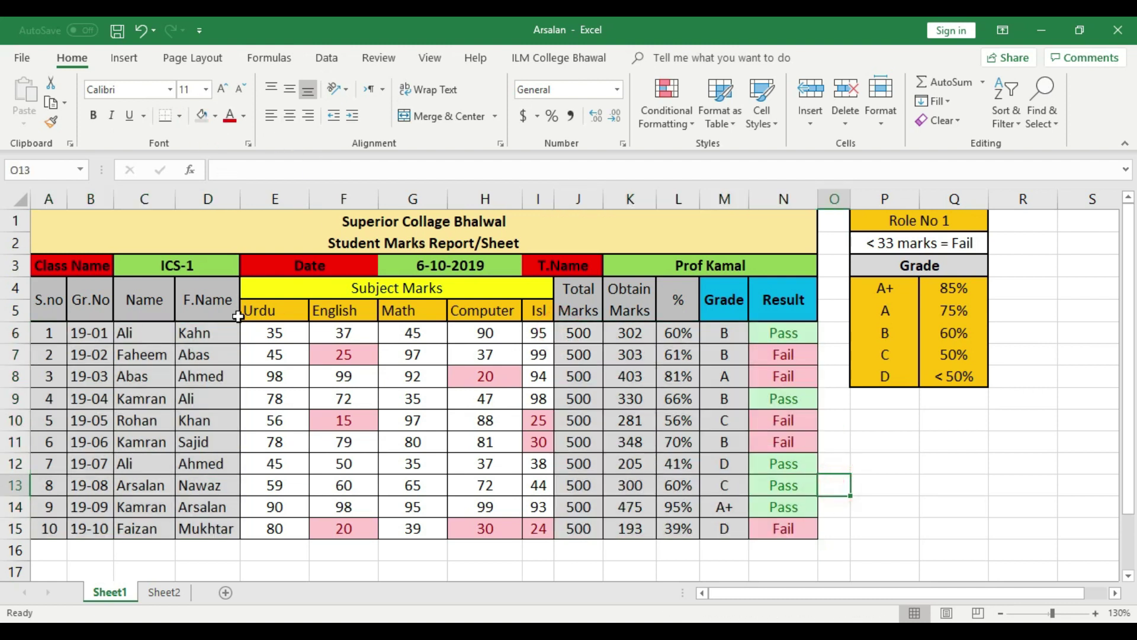
# Select the subject marks block E6:I15 and bring up its right-click menu
pyautogui.moveTo(275, 334); pyautogui.dragTo(539, 527)
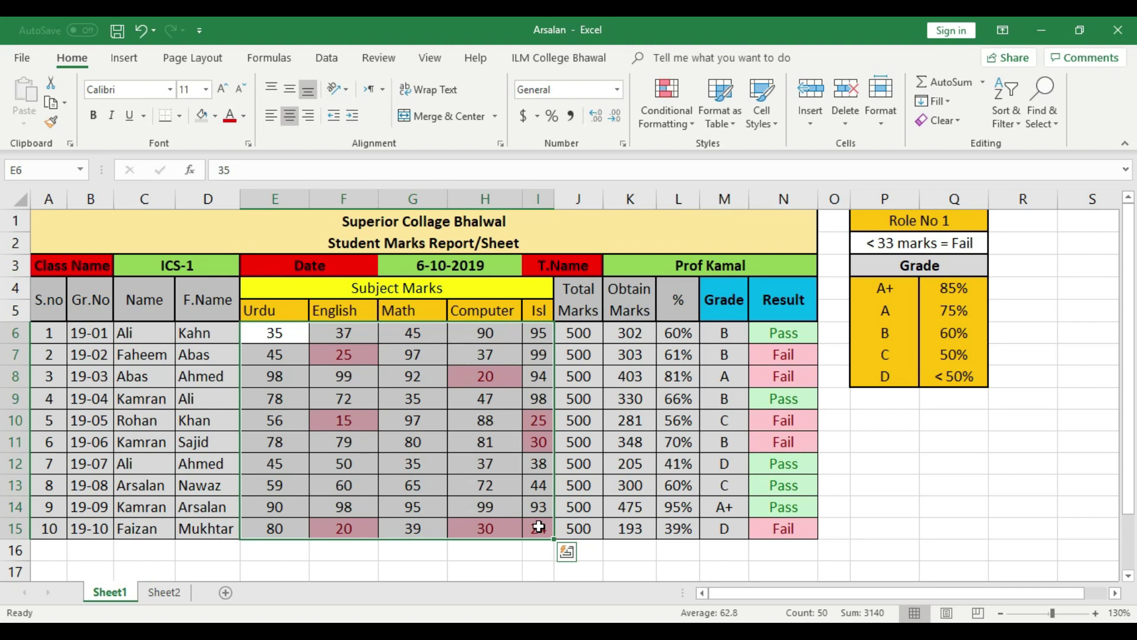
pyautogui.click(964, 490)
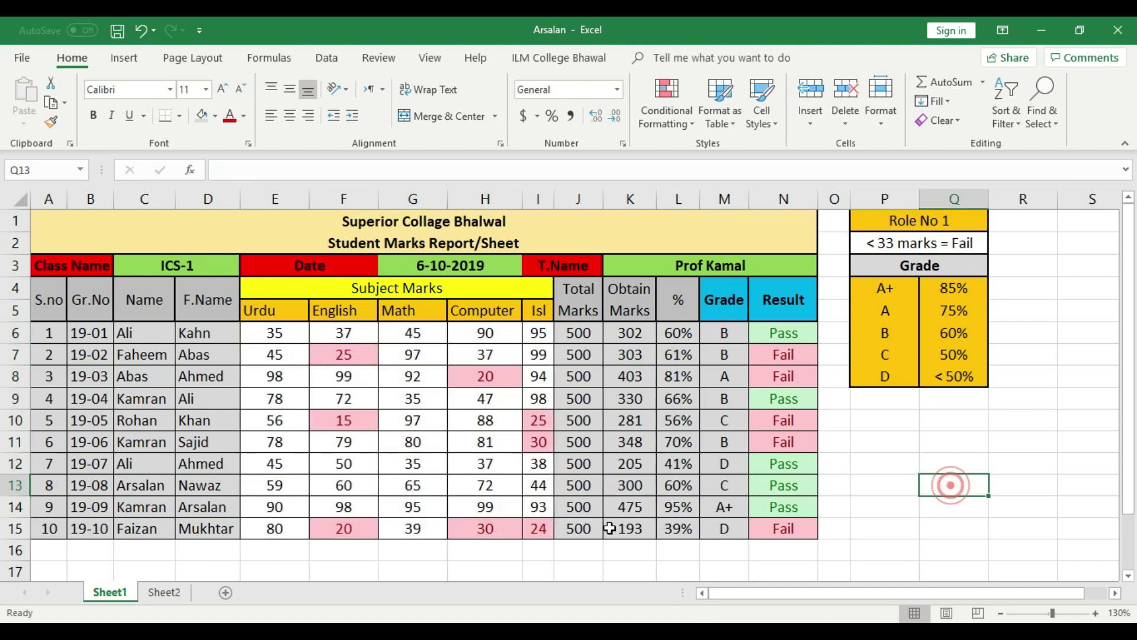
pyautogui.click(262, 312)
pyautogui.click(276, 373)
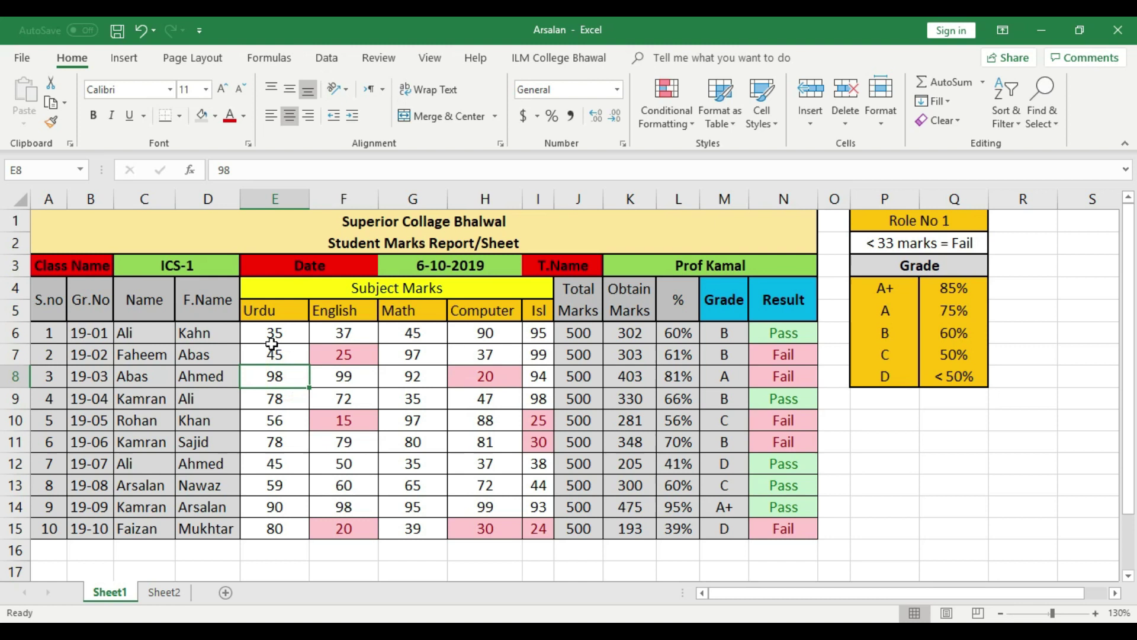
pyautogui.click(271, 340)
pyautogui.moveTo(263, 330); pyautogui.dragTo(548, 522)
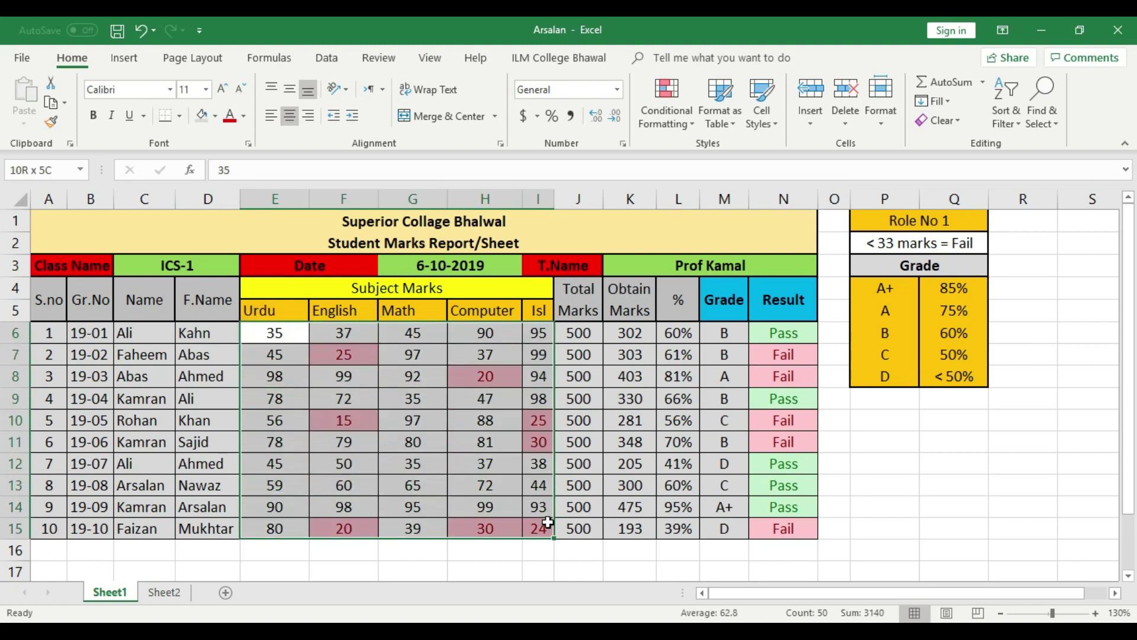
pyautogui.moveTo(35, 334); pyautogui.dragTo(222, 535)
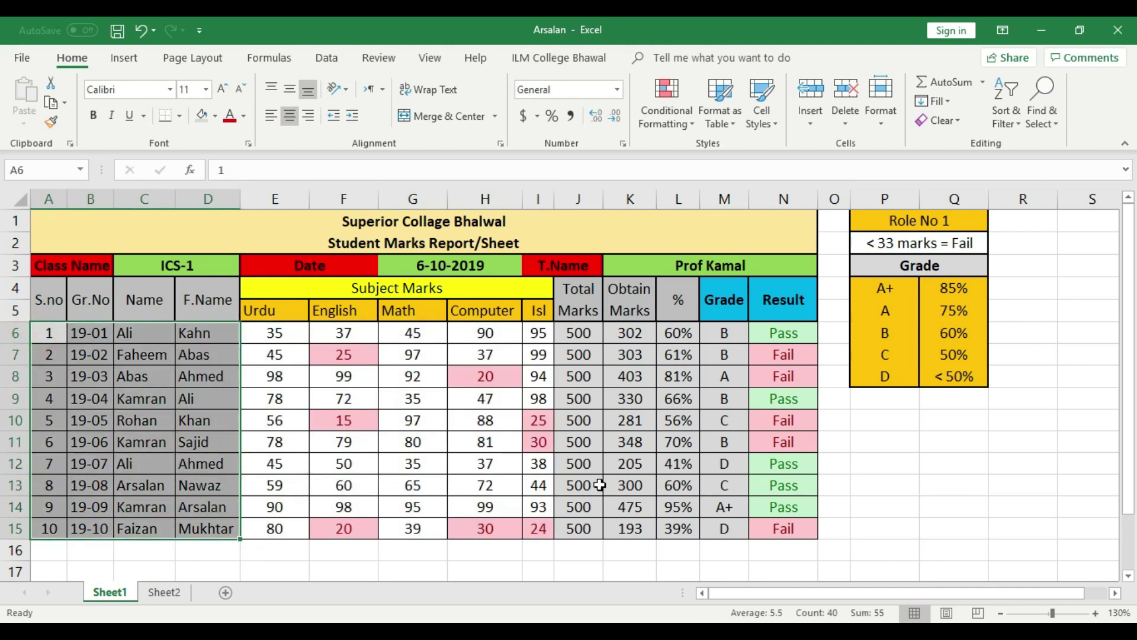
pyautogui.moveTo(278, 332); pyautogui.dragTo(530, 524)
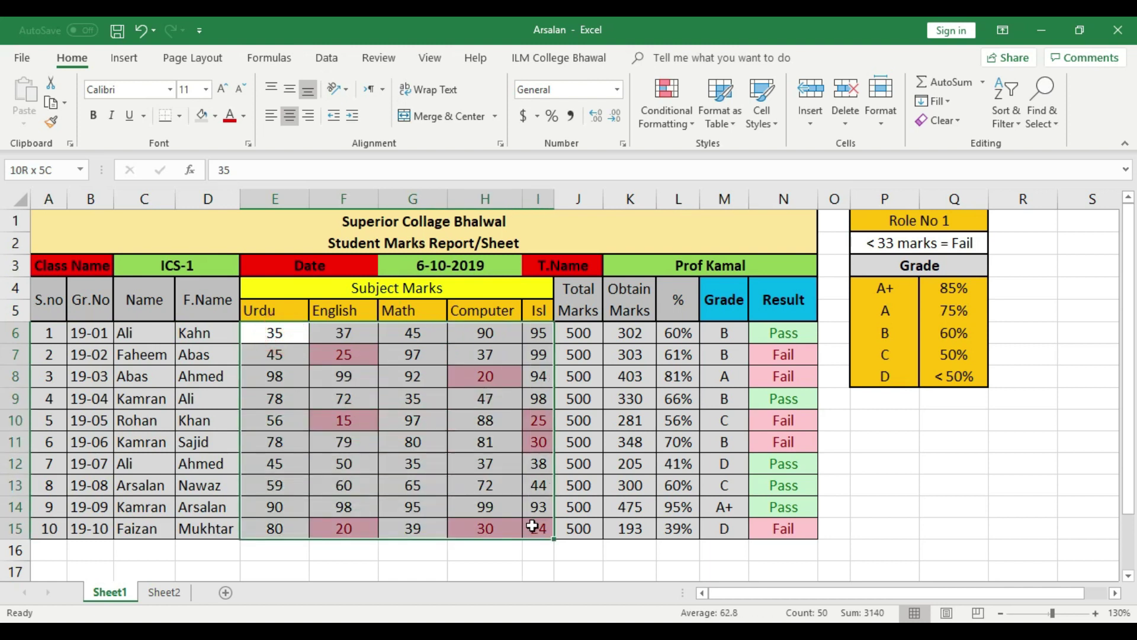
pyautogui.click(533, 527)
pyautogui.moveTo(536, 528); pyautogui.dragTo(276, 336)
pyautogui.rightClick(445, 403)
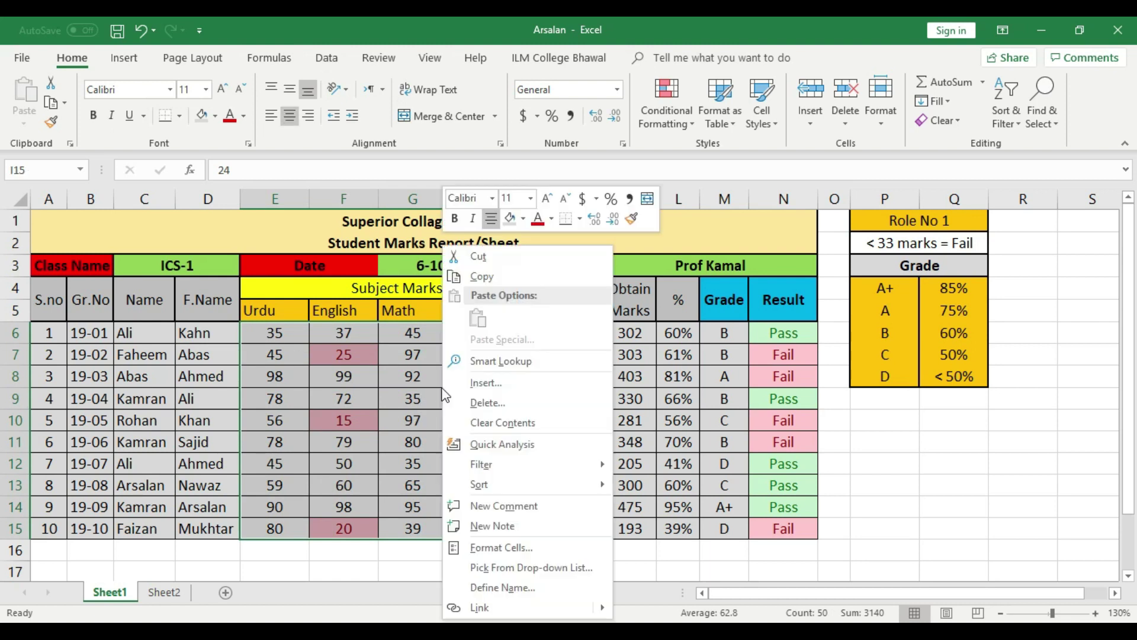
# Untick Locked under Format Cells > Protection for the marks E6:I15
pyautogui.click(527, 548)
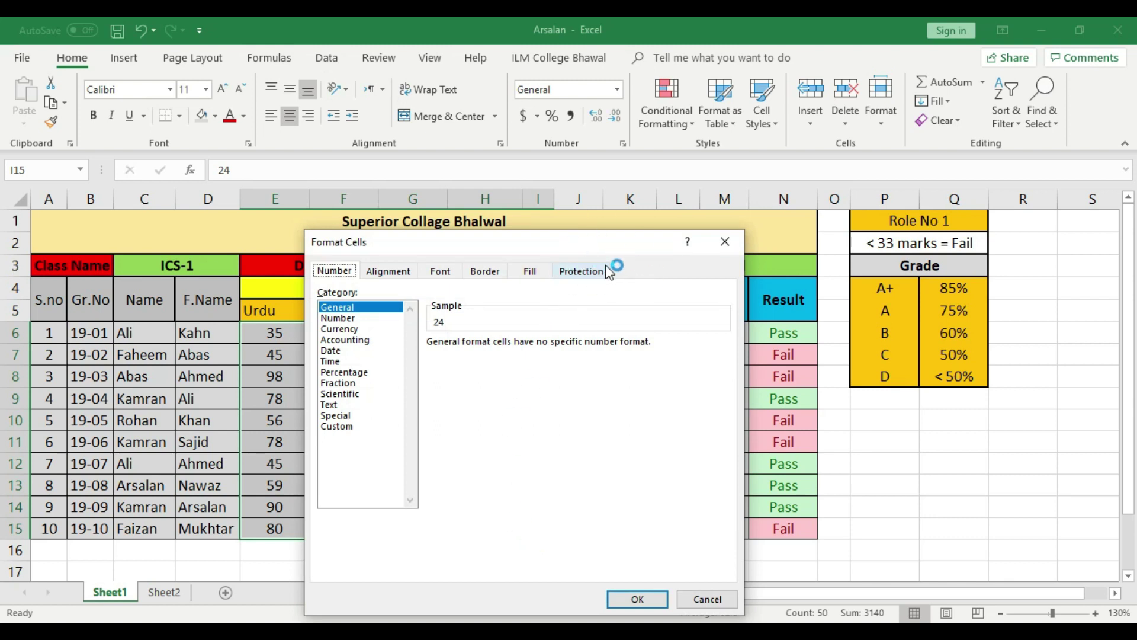
pyautogui.click(596, 276)
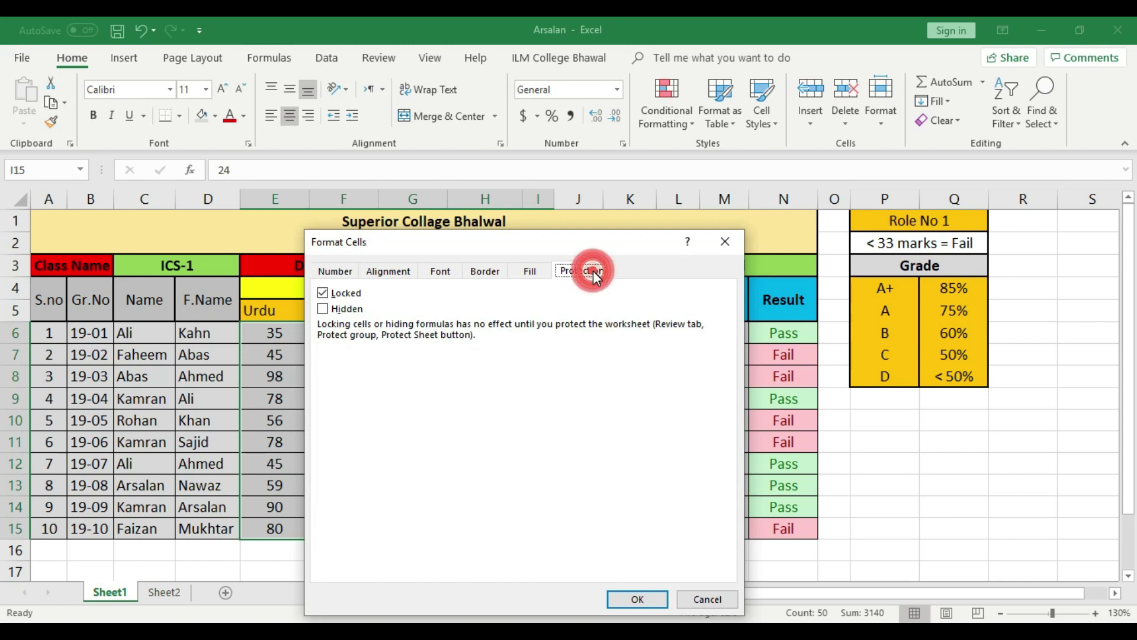
pyautogui.click(322, 292)
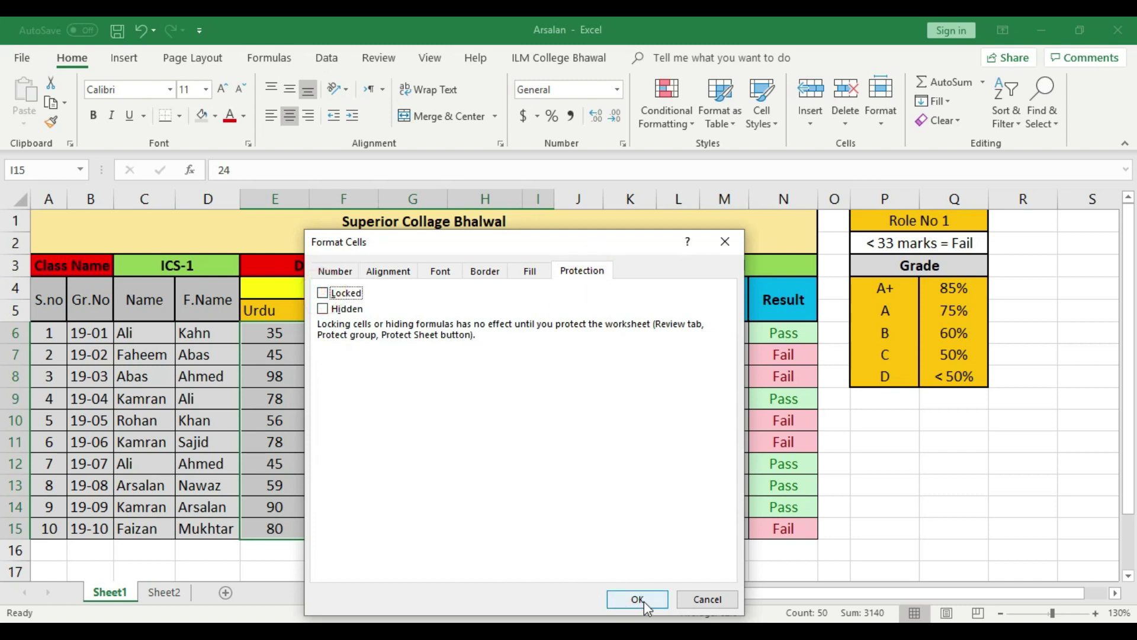
pyautogui.click(643, 600)
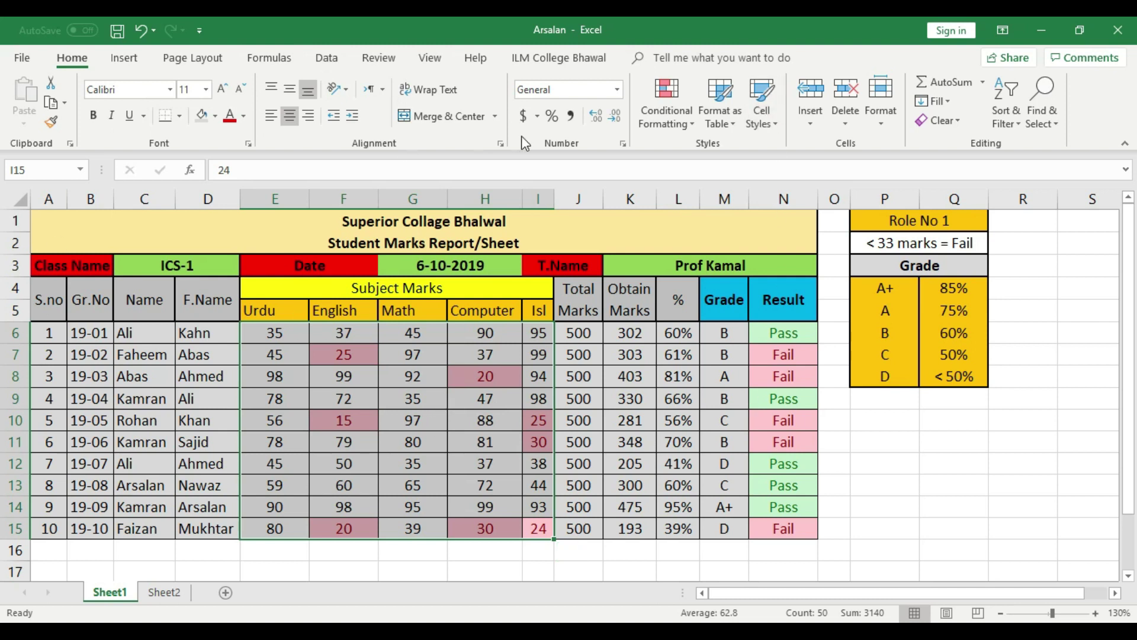
pyautogui.click(208, 395)
# Protect Sheet1 with a confirmed password and save the workbook
pyautogui.click(24, 58)
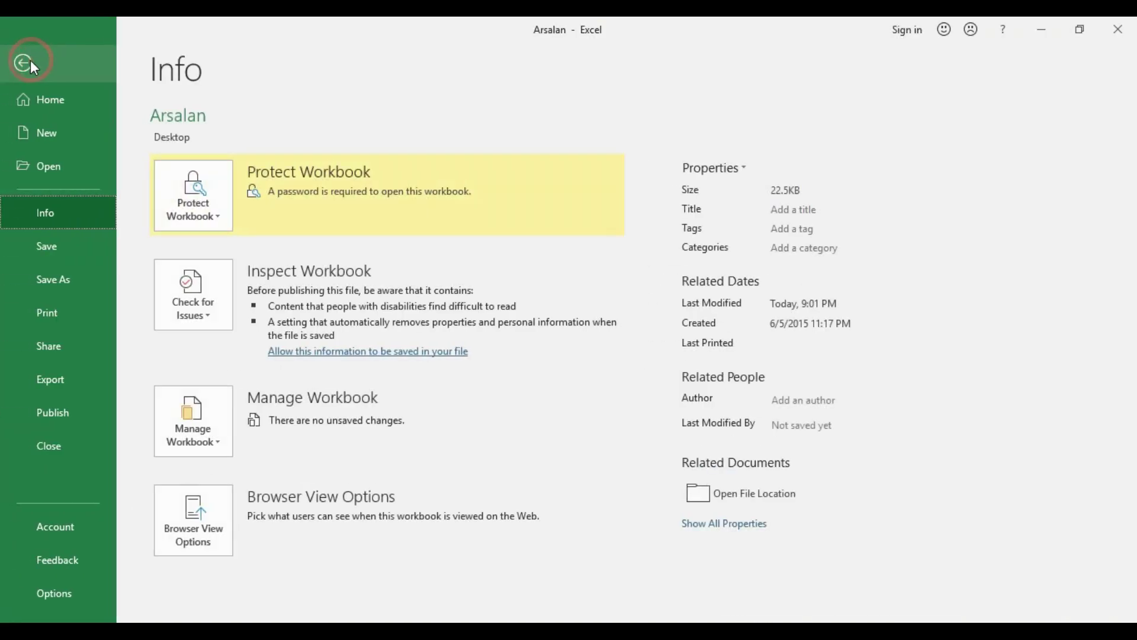
pyautogui.click(215, 210)
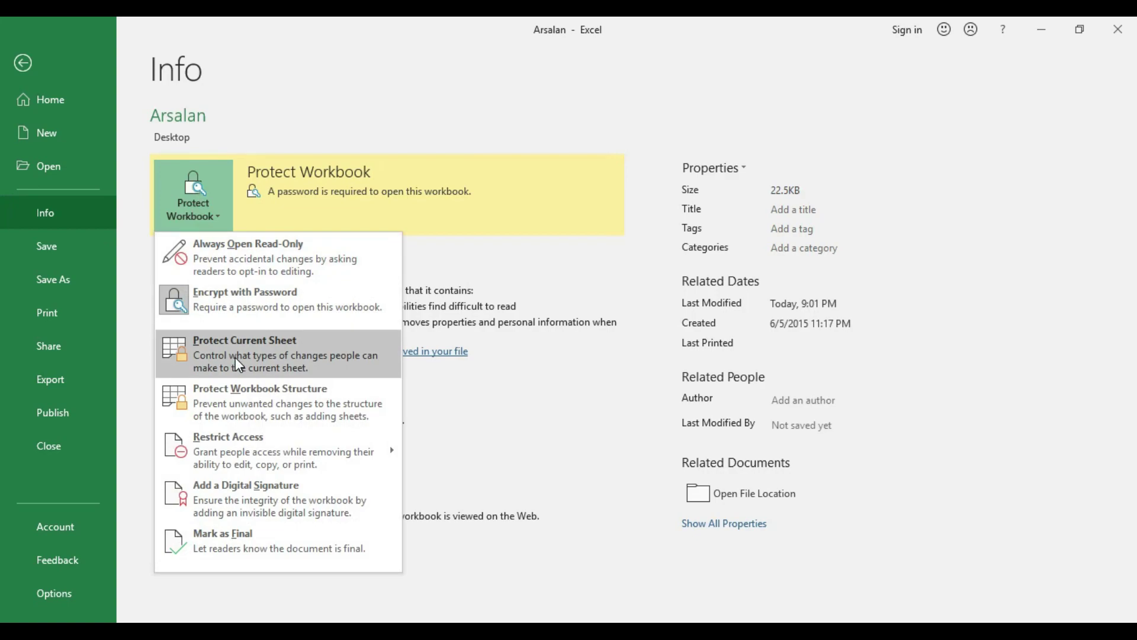
pyautogui.click(236, 357)
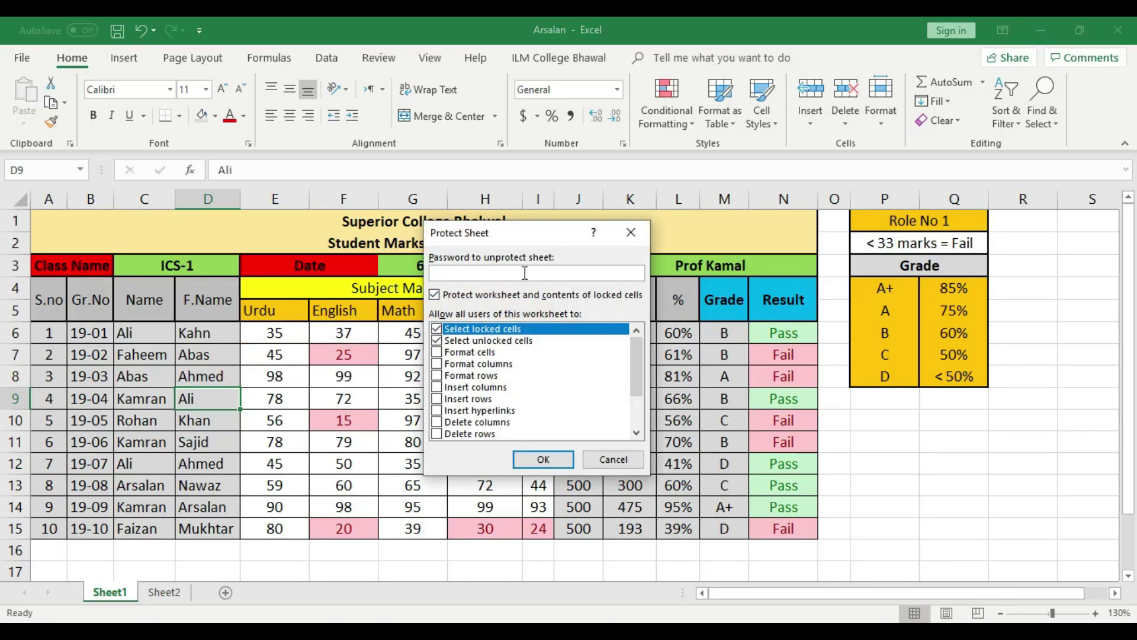
pyautogui.write('123')
pyautogui.click(542, 460)
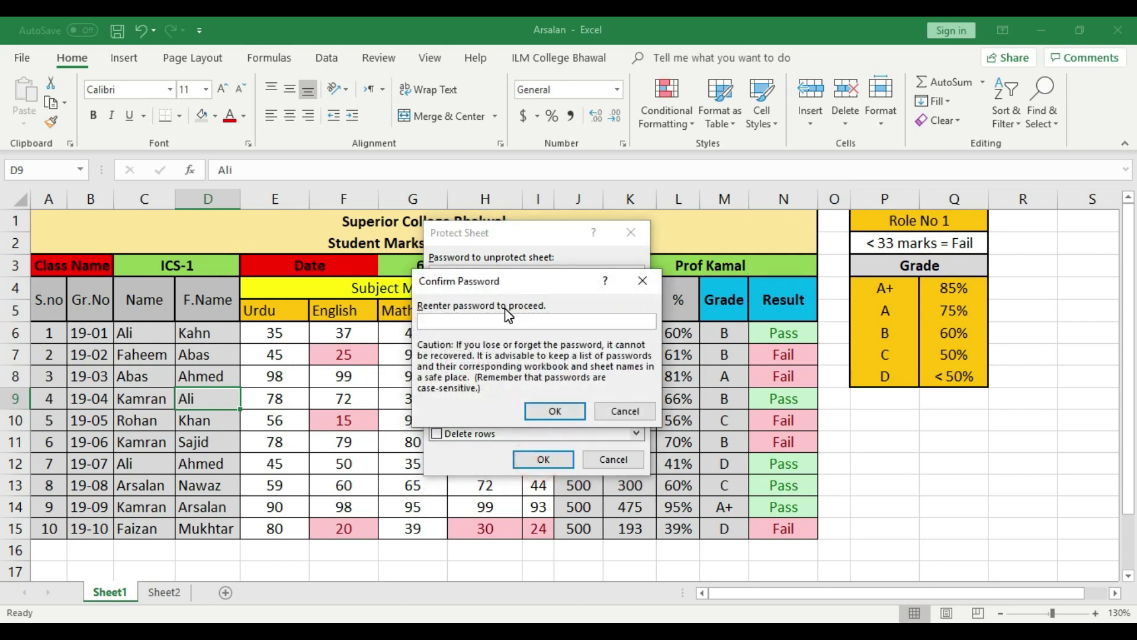
pyautogui.click(548, 407)
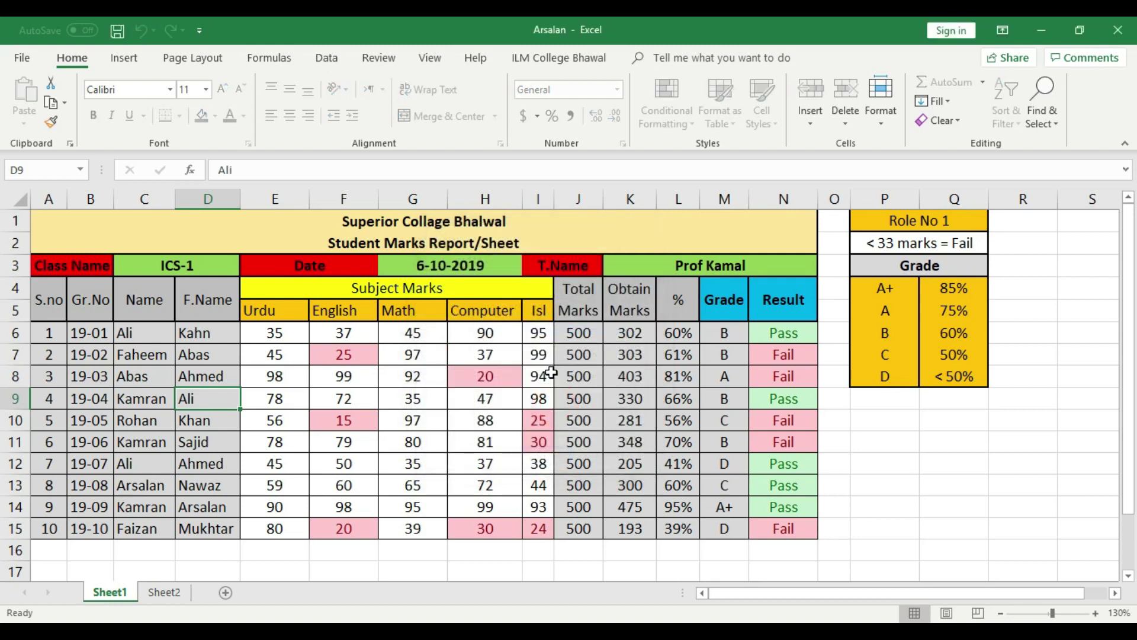
pyautogui.click(121, 25)
# Verify locked cells B8, L10 and N7 reject edits, dismissing each warning
pyautogui.click(73, 375)
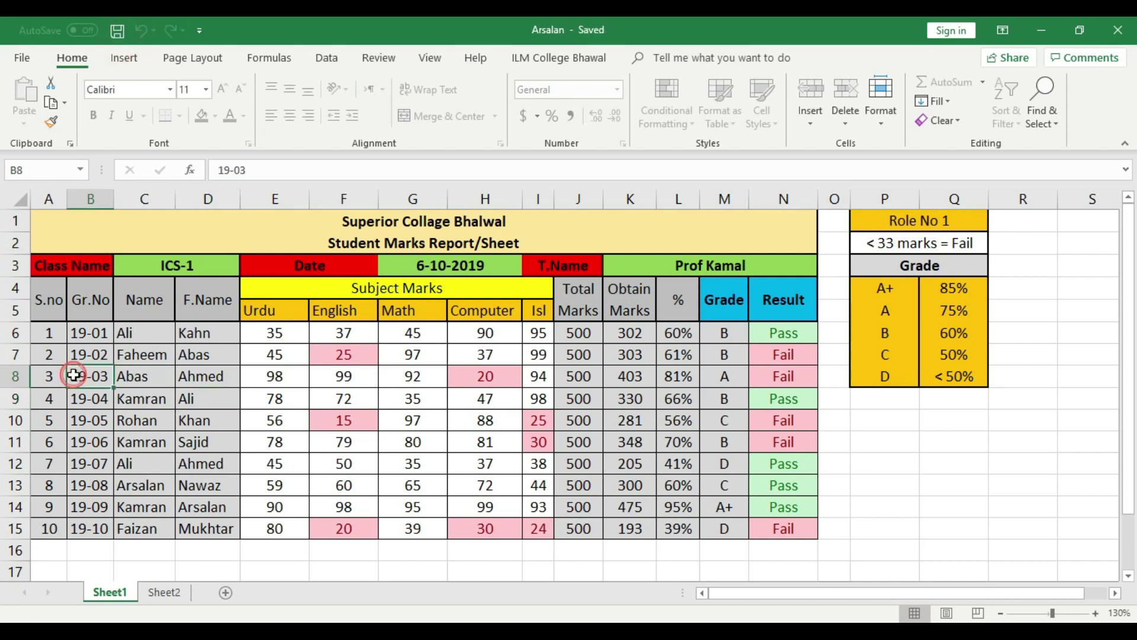
pyautogui.doubleClick(74, 375)
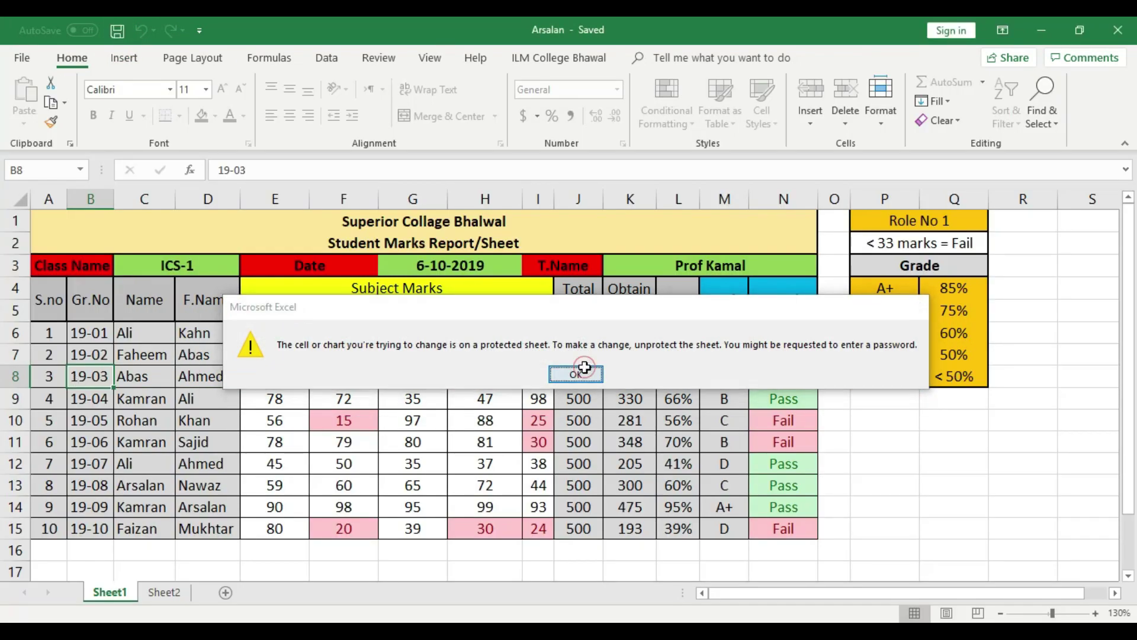
pyautogui.click(584, 371)
pyautogui.doubleClick(681, 418)
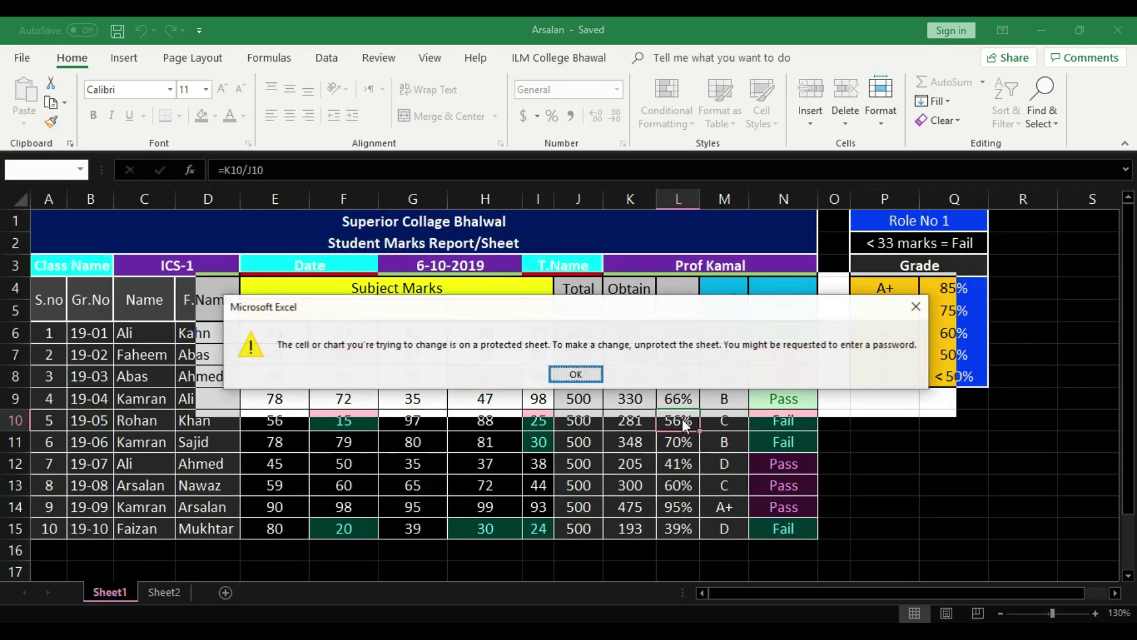
pyautogui.click(576, 374)
pyautogui.click(779, 354)
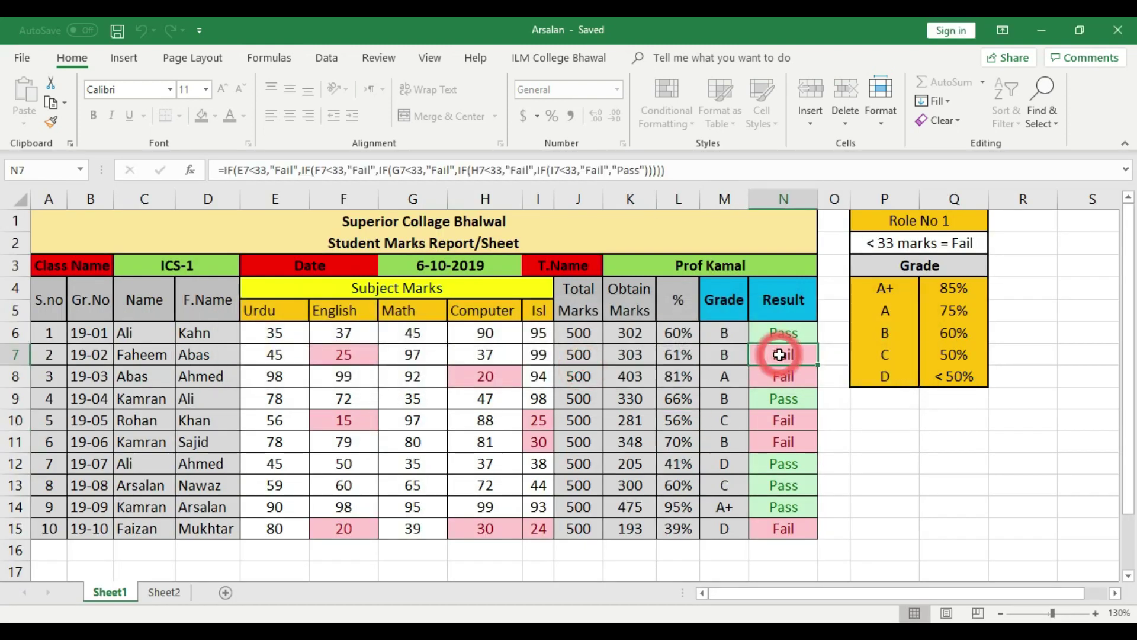
pyautogui.doubleClick(780, 354)
pyautogui.click(576, 373)
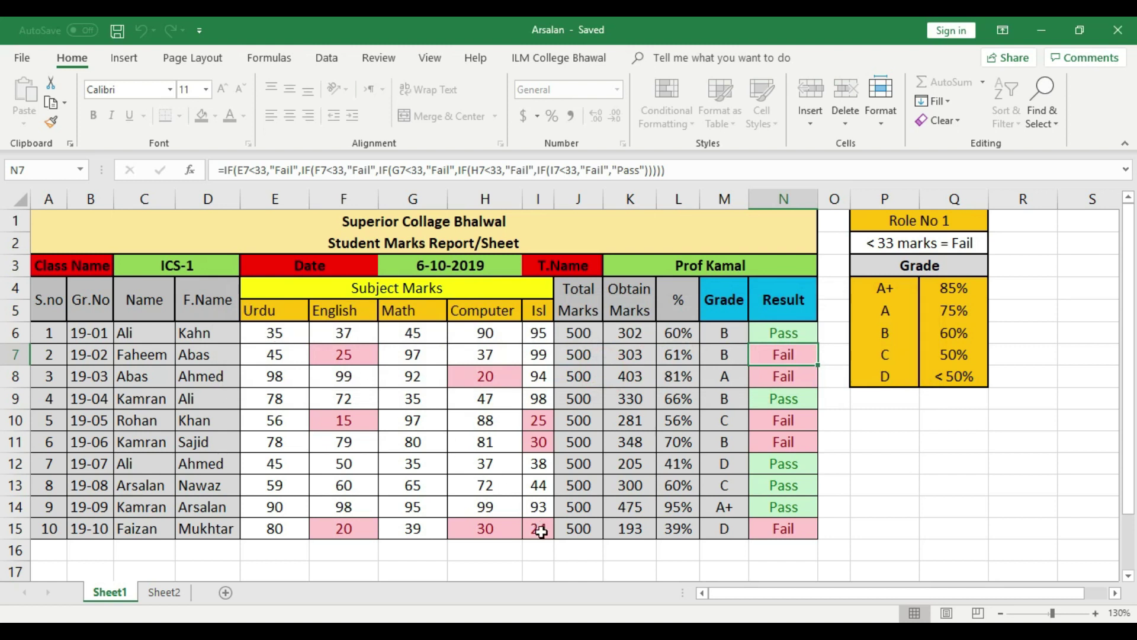
# Enter 45 as the Urdu mark in E6 and 76 as the Isl mark in I15
pyautogui.click(278, 333)
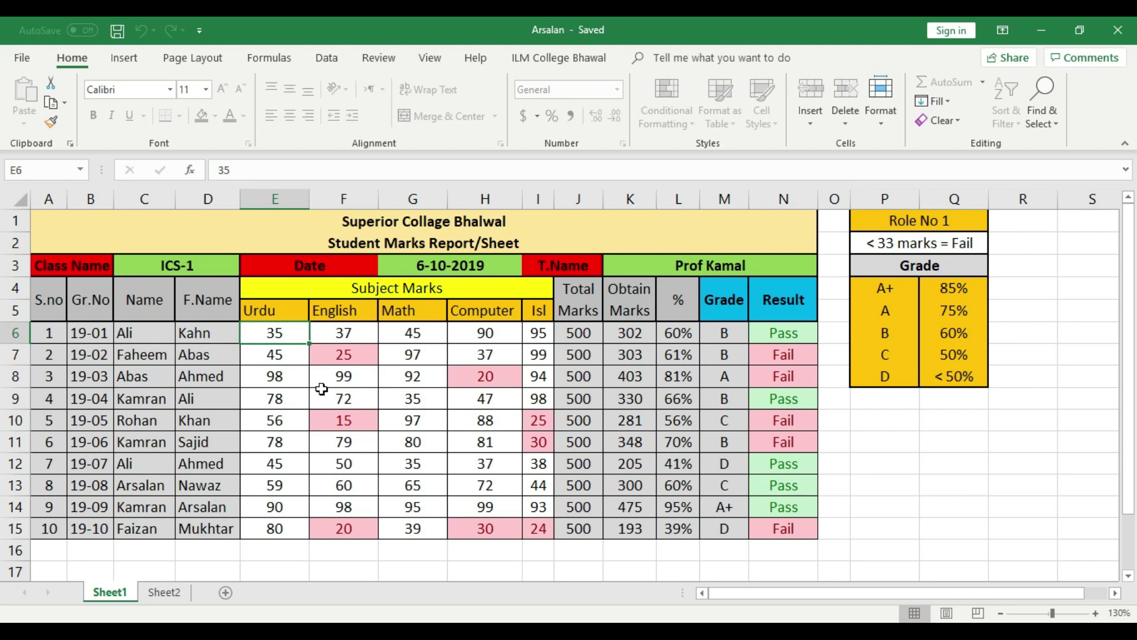
pyautogui.write('45')
pyautogui.click(291, 418)
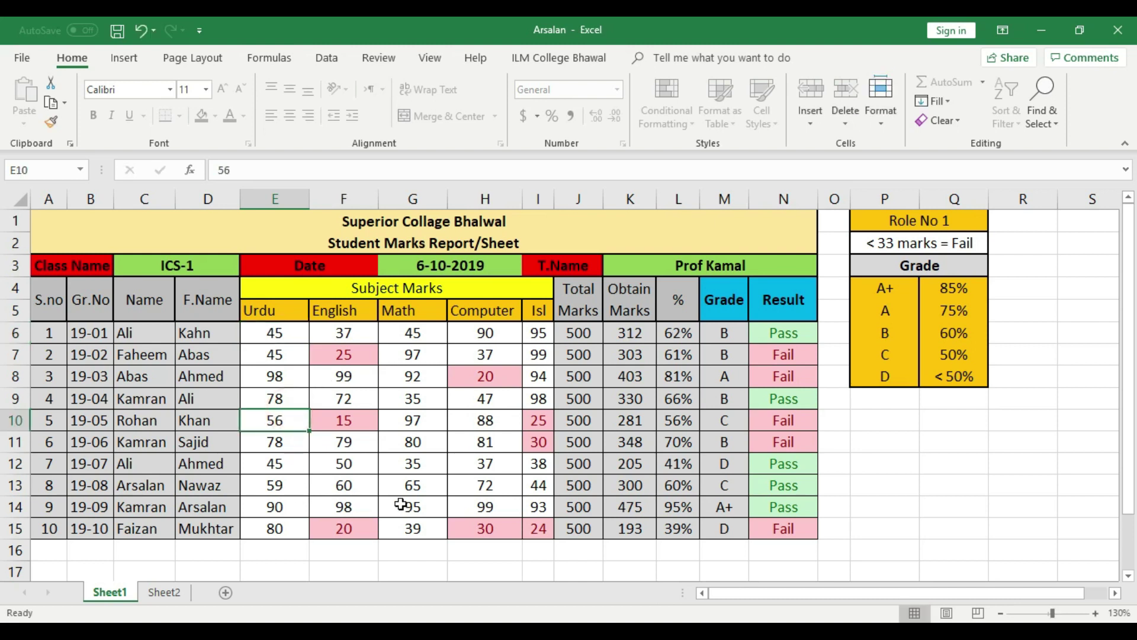
pyautogui.click(535, 533)
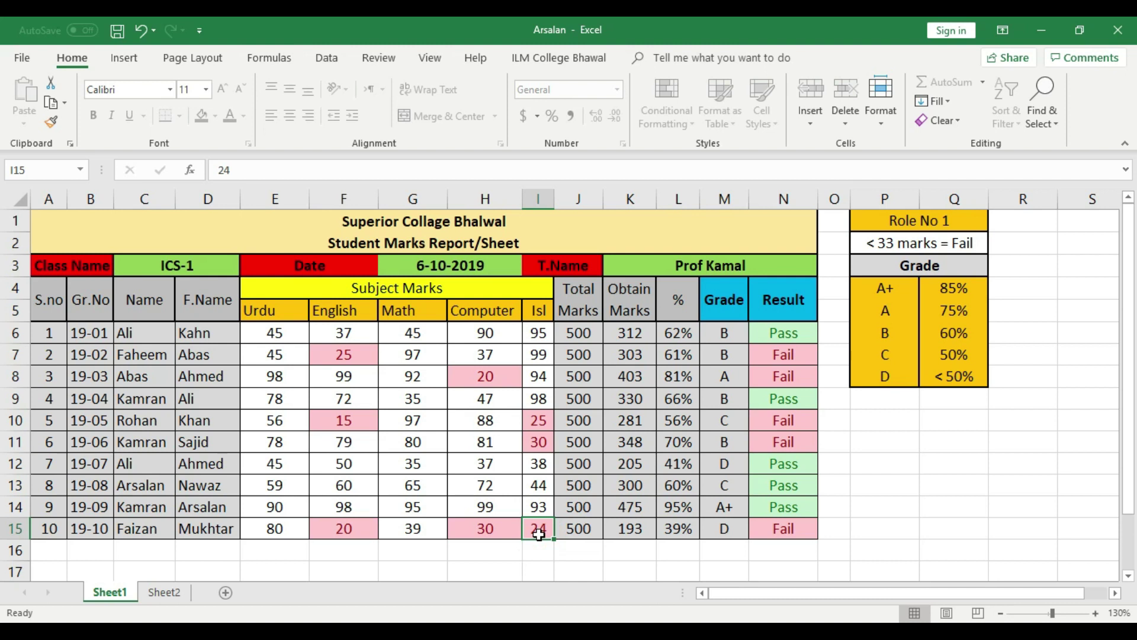
pyautogui.write('76')
pyautogui.click(453, 487)
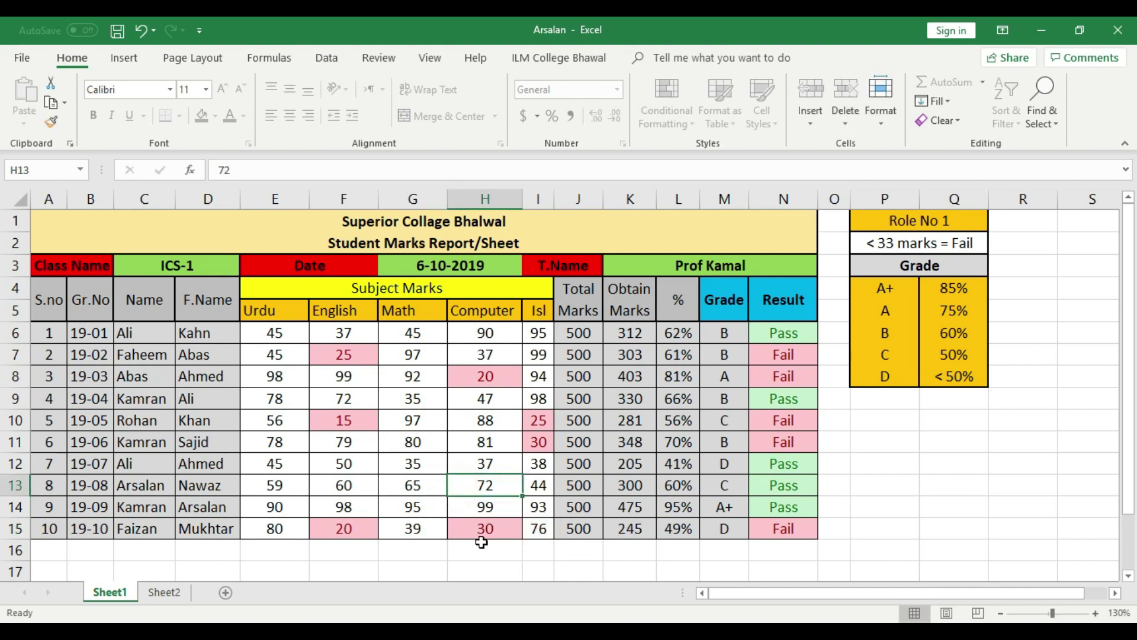
# Confirm I16 rejects edits, then reselect the marks block E6:I15
pyautogui.doubleClick(545, 550)
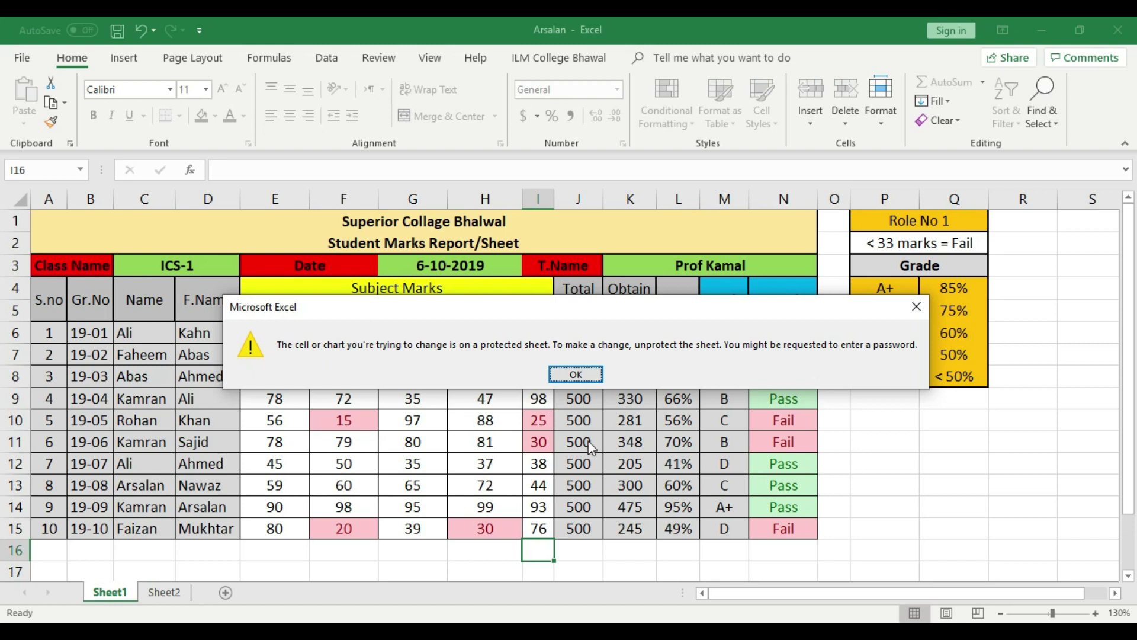
pyautogui.click(576, 375)
pyautogui.moveTo(269, 336); pyautogui.dragTo(544, 530)
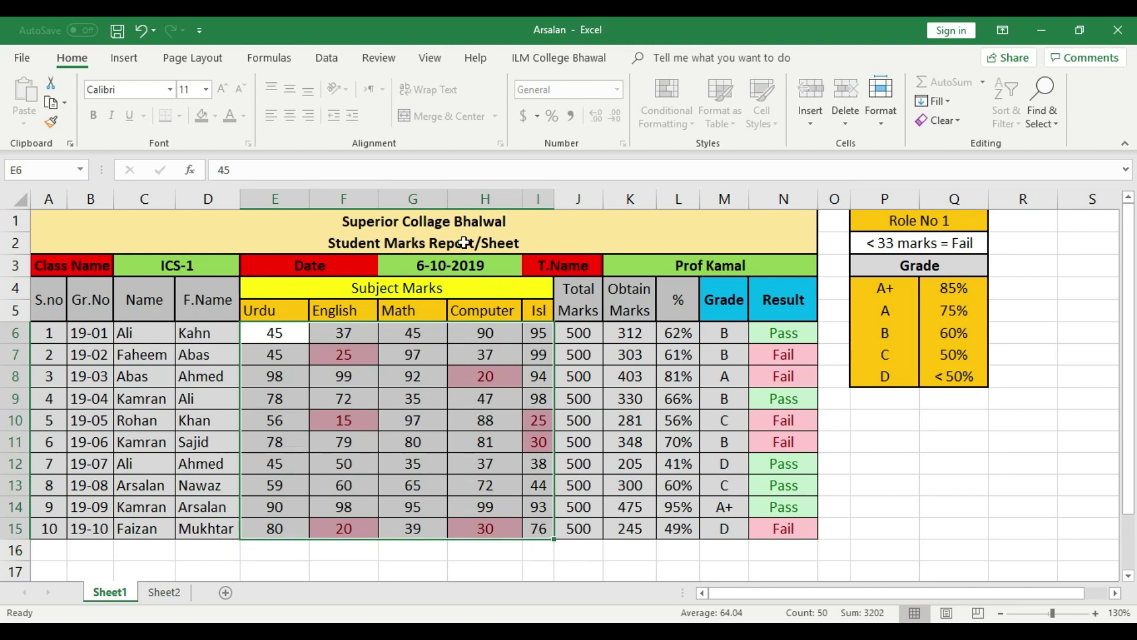
pyautogui.click(302, 407)
pyautogui.moveTo(272, 333); pyautogui.dragTo(532, 531)
# On Sheet2, unlock the Name and F.Name cells from C6 down
pyautogui.click(164, 593)
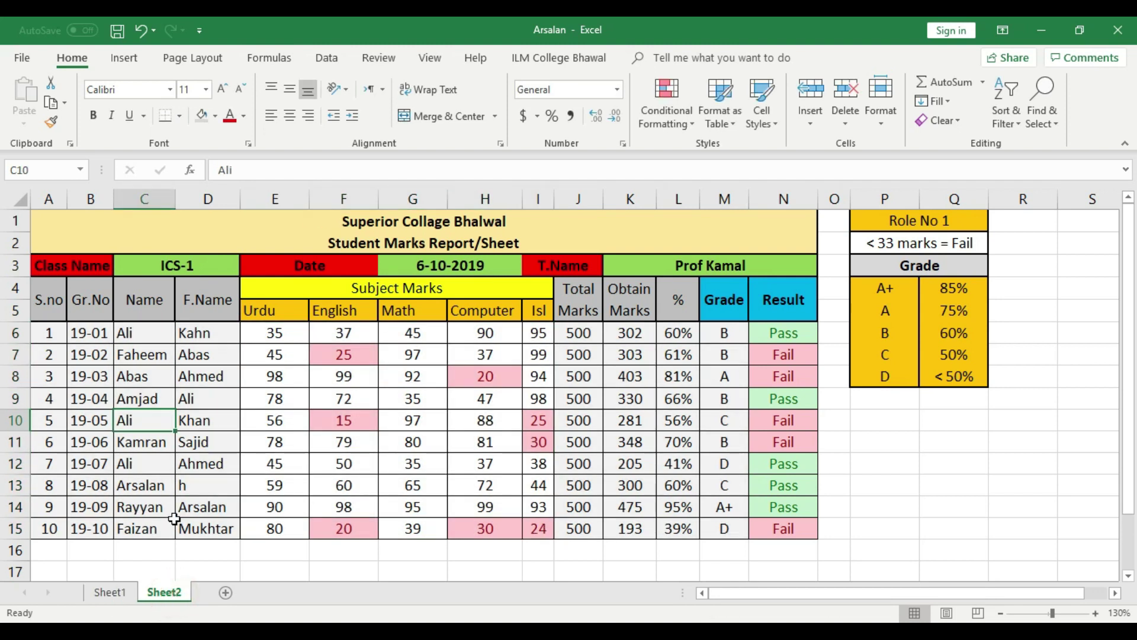
pyautogui.click(360, 461)
pyautogui.moveTo(135, 332); pyautogui.dragTo(188, 524)
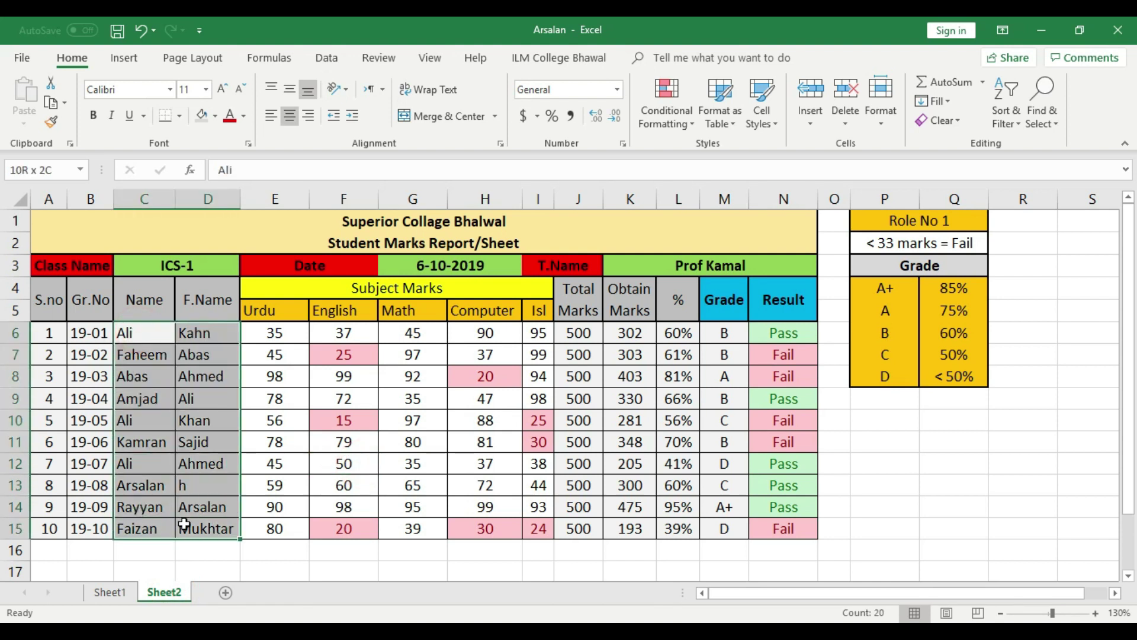
pyautogui.rightClick(199, 513)
pyautogui.click(238, 456)
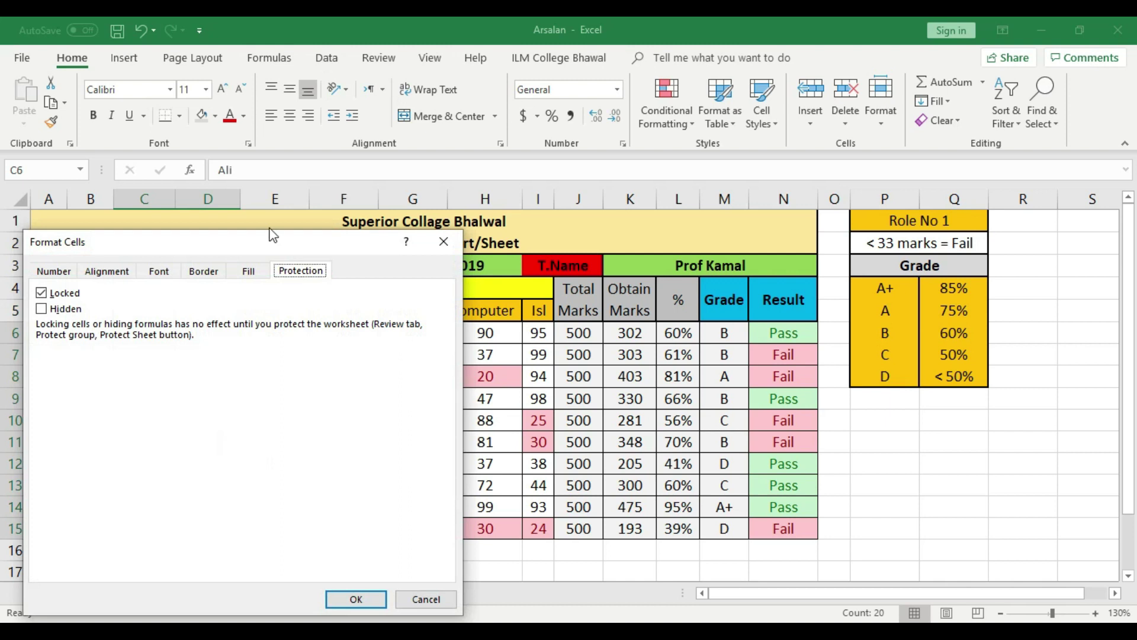
pyautogui.click(40, 293)
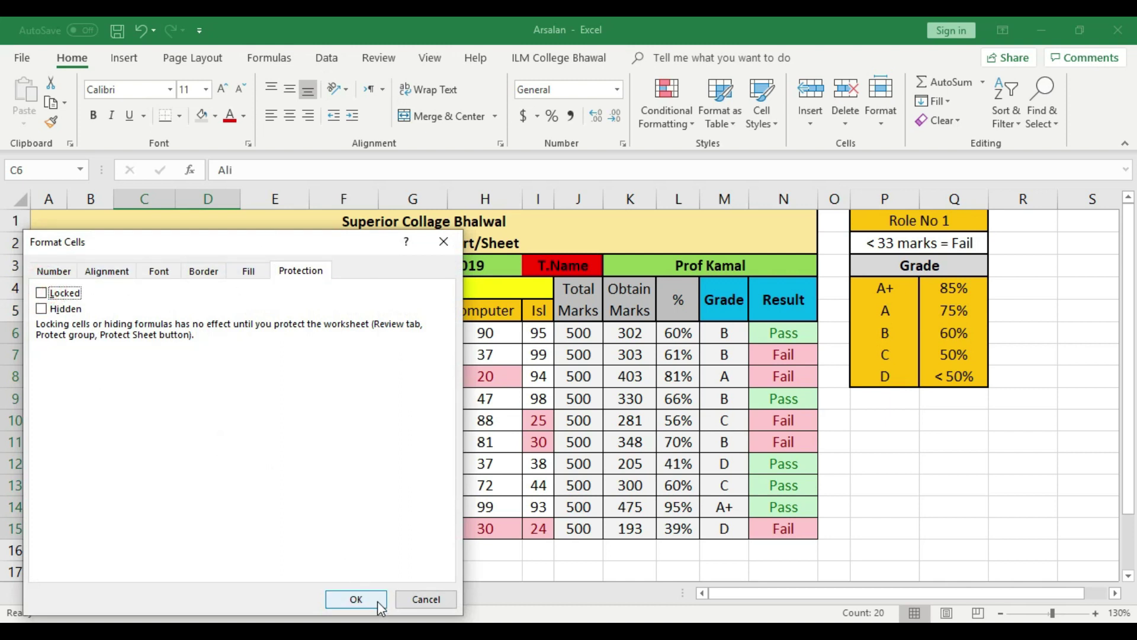
pyautogui.click(355, 599)
pyautogui.click(931, 440)
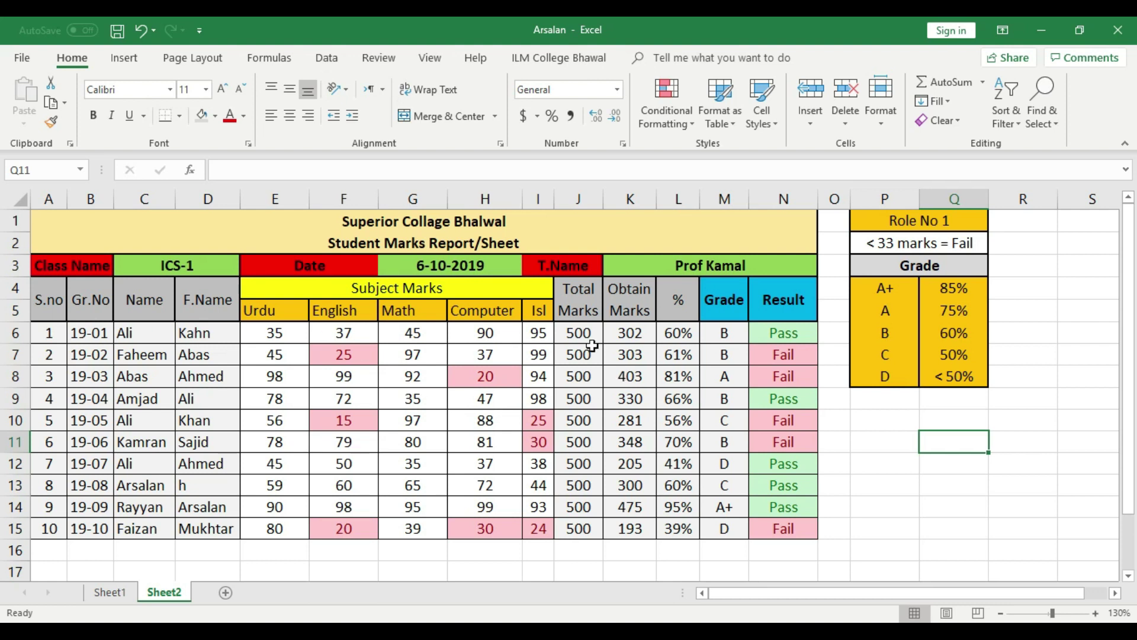
# Untick Locked in Format Cells > Protection for the Total Marks cells J6:J15
pyautogui.moveTo(585, 333); pyautogui.dragTo(635, 531)
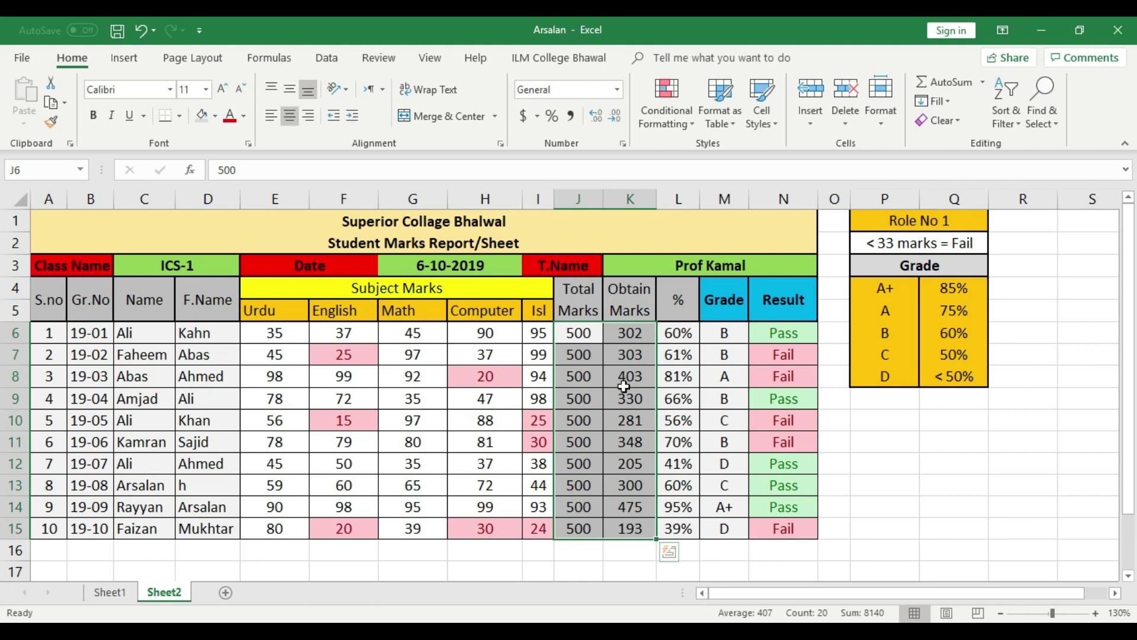
pyautogui.click(609, 462)
pyautogui.moveTo(579, 333); pyautogui.dragTo(583, 541)
pyautogui.click(630, 420)
pyautogui.moveTo(579, 333); pyautogui.dragTo(579, 526)
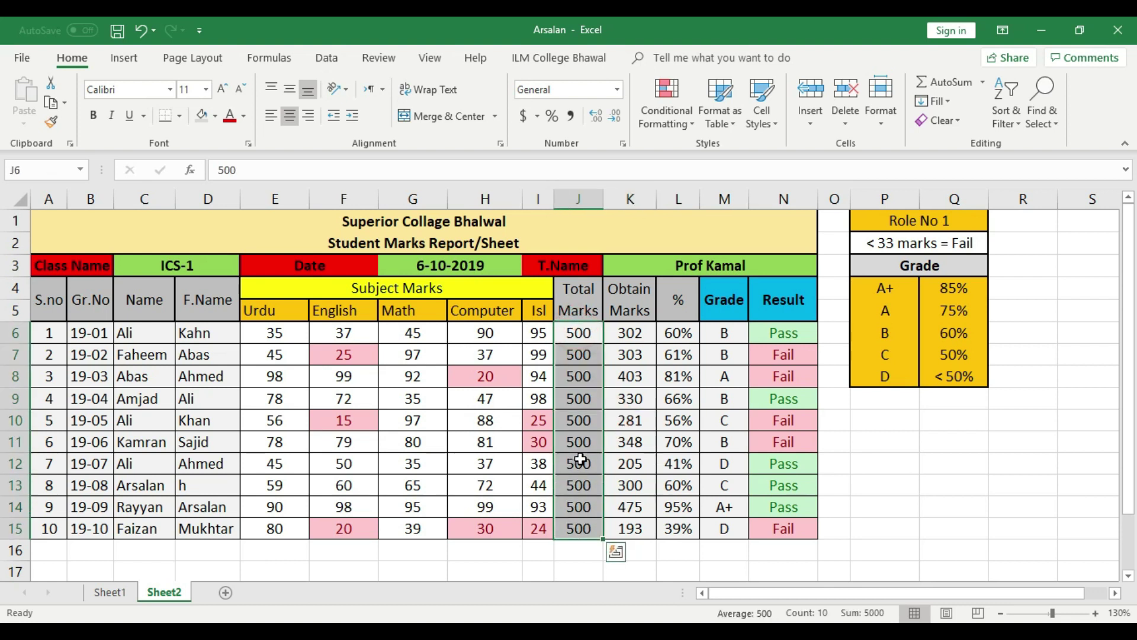
pyautogui.rightClick(581, 532)
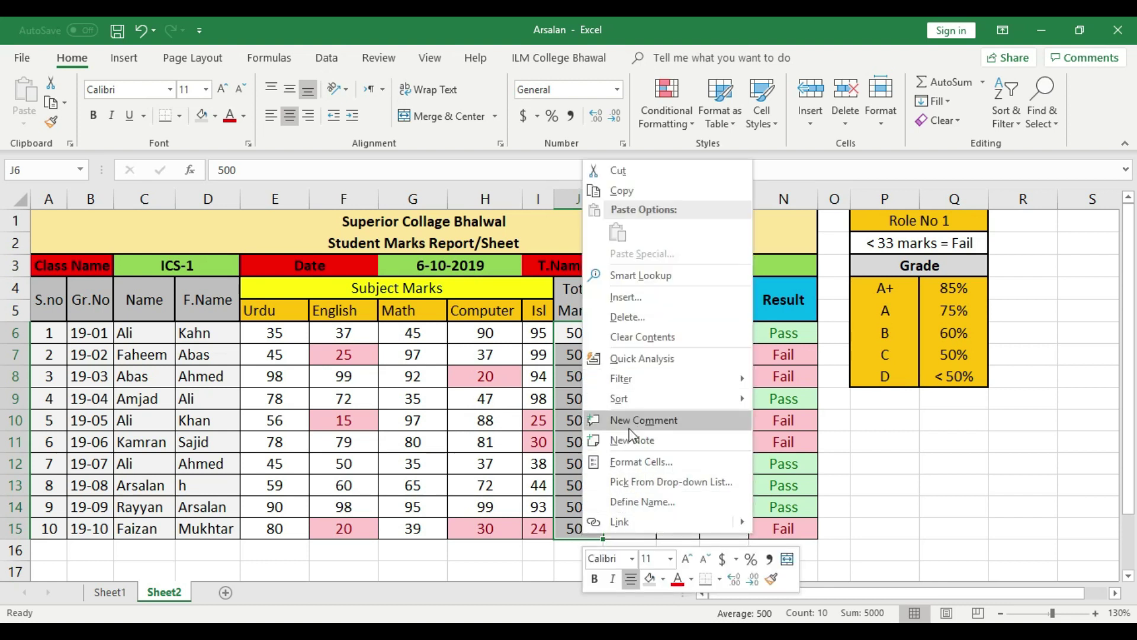
pyautogui.click(633, 461)
pyautogui.click(427, 293)
pyautogui.click(741, 599)
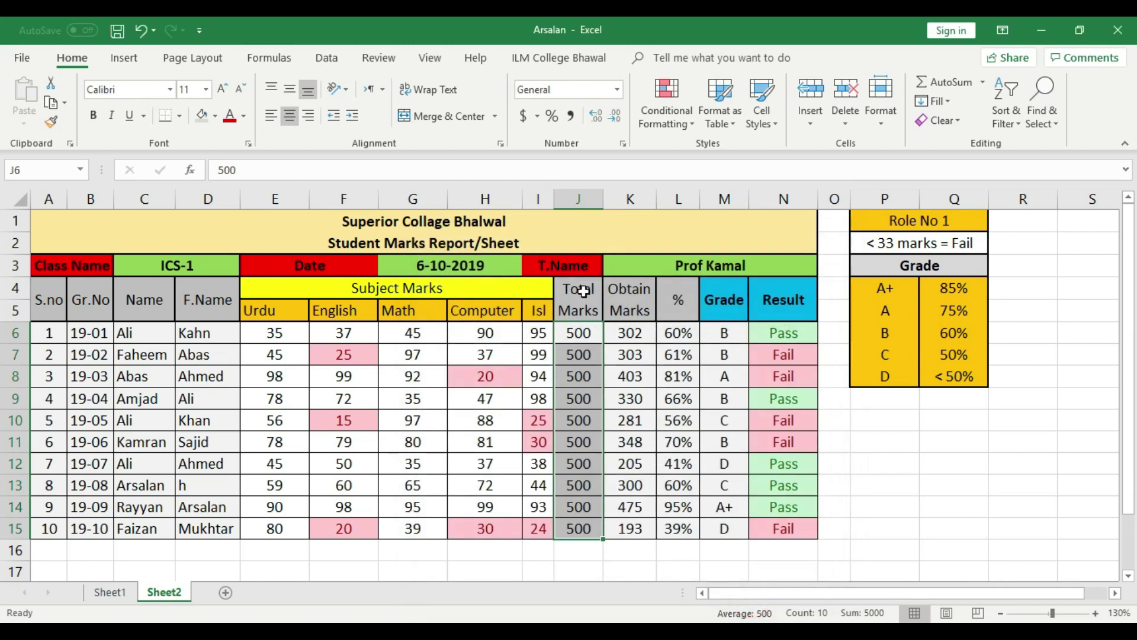
pyautogui.click(583, 488)
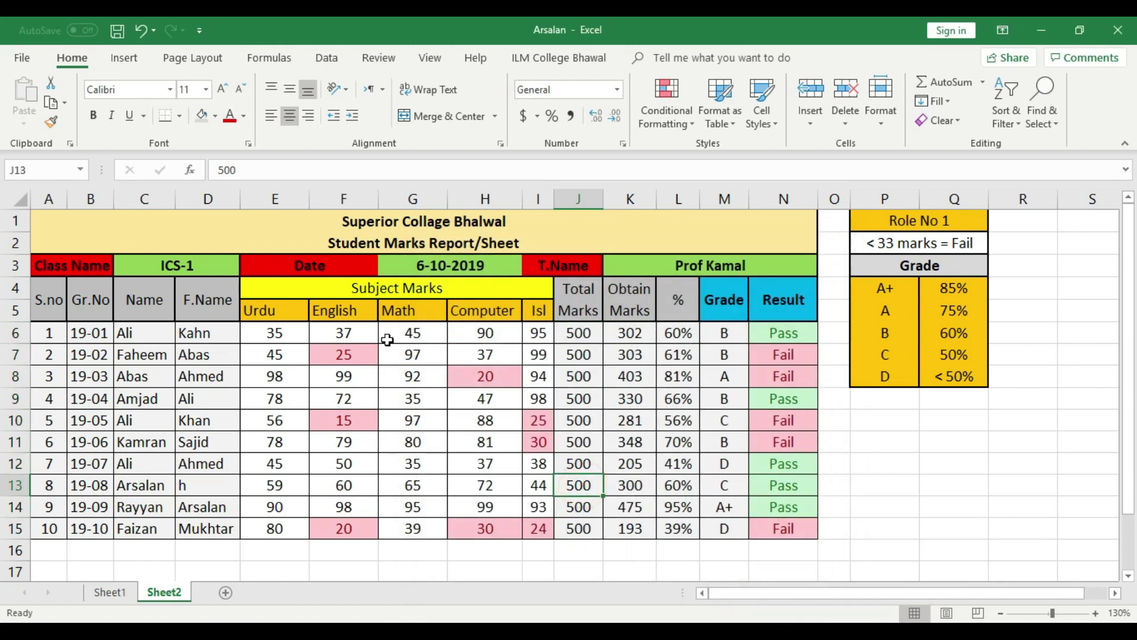
# Tick Locked in Format Cells > Protection for the subject marks E6:I15
pyautogui.moveTo(277, 335); pyautogui.dragTo(536, 529)
pyautogui.rightClick(536, 529)
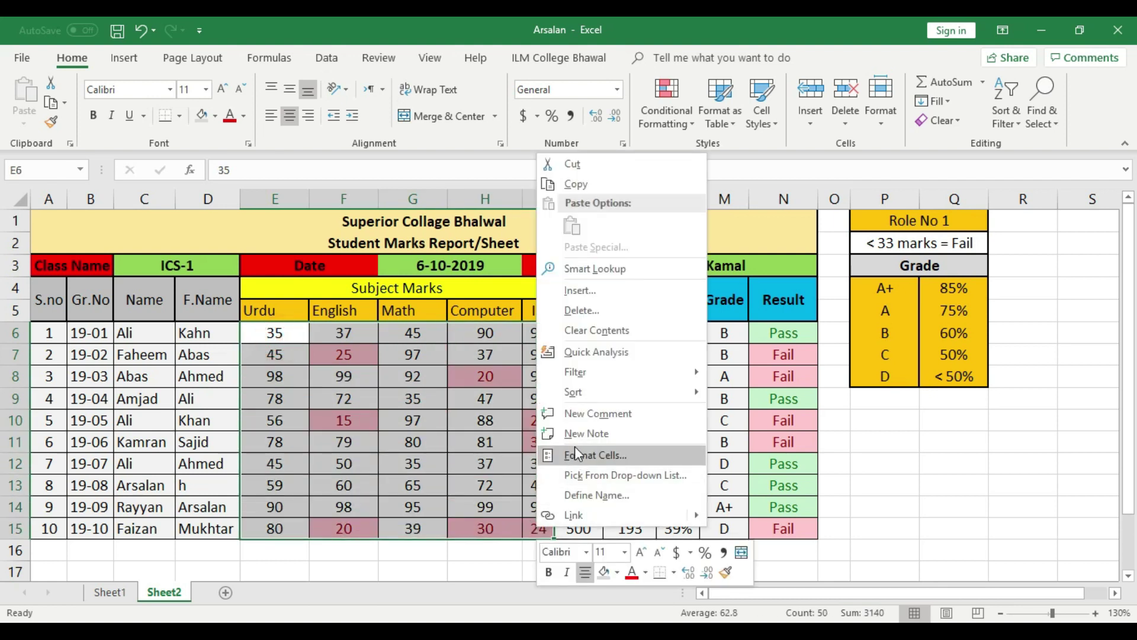
pyautogui.click(578, 456)
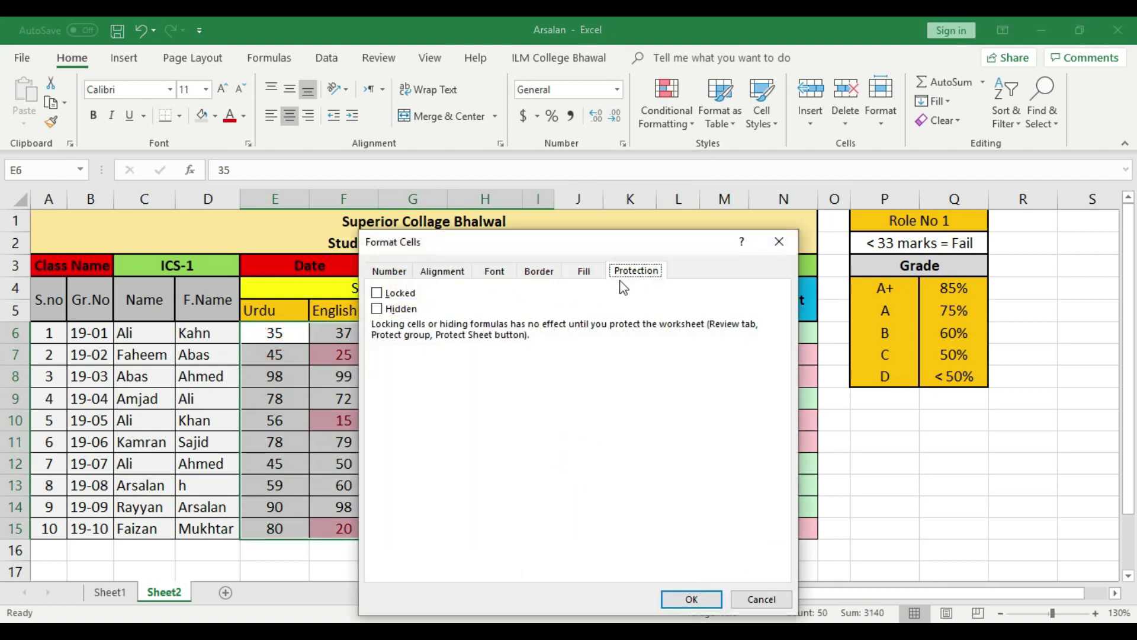
pyautogui.click(380, 292)
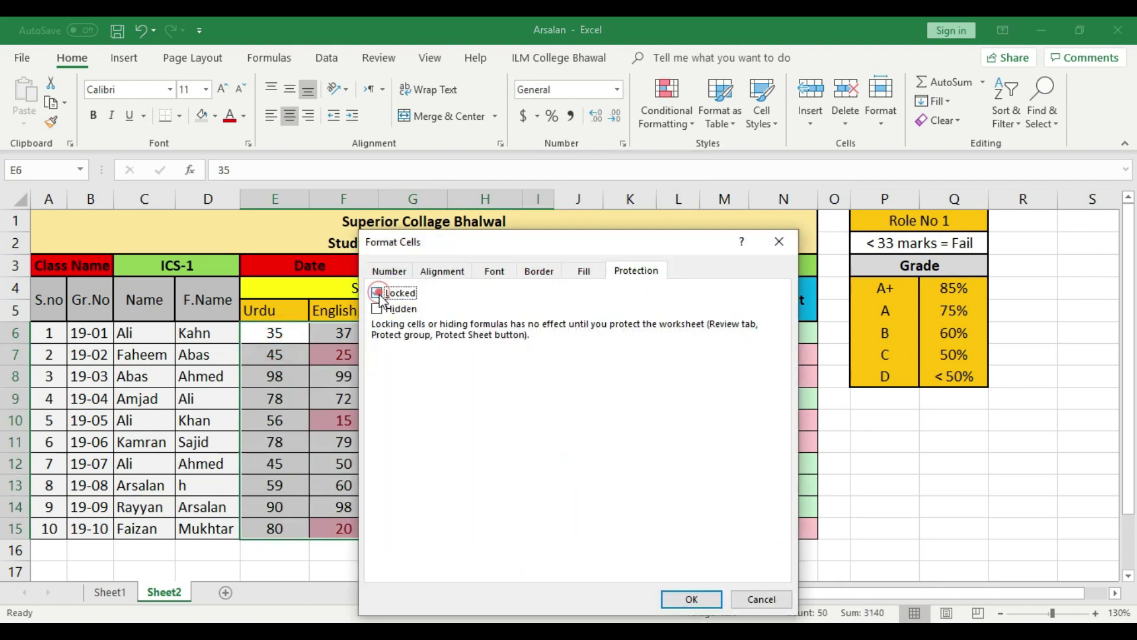
pyautogui.click(691, 598)
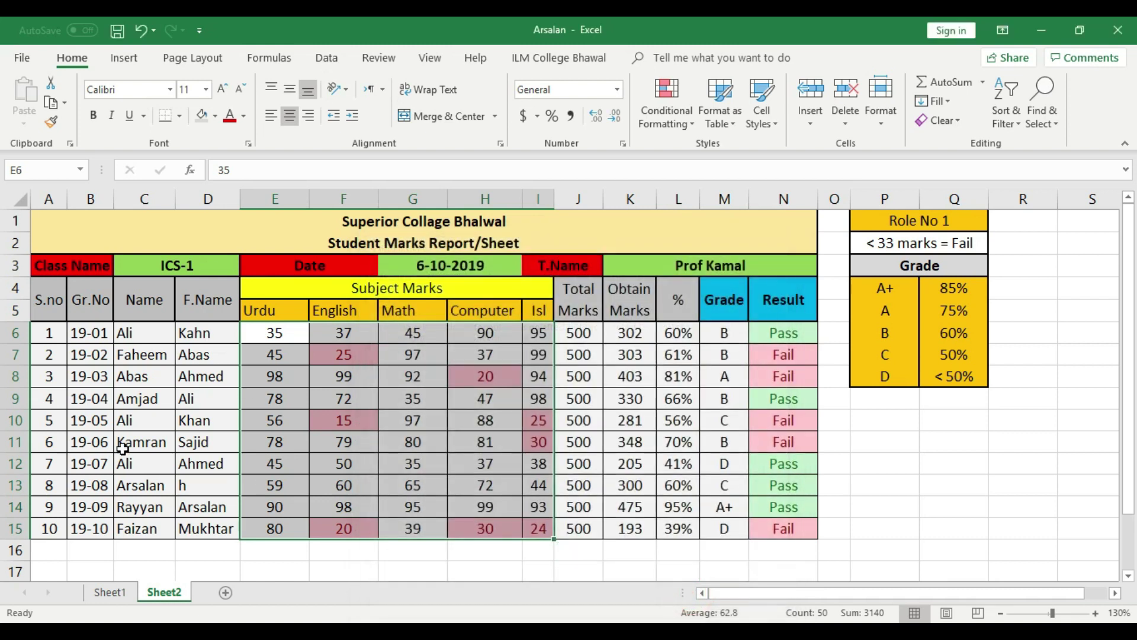
pyautogui.click(298, 405)
pyautogui.moveTo(287, 335); pyautogui.dragTo(540, 536)
# Fill the Name/F.Name cells C6:D15 and the Total Marks J6:J15 yellow
pyautogui.click(492, 491)
pyautogui.moveTo(419, 332); pyautogui.dragTo(414, 528)
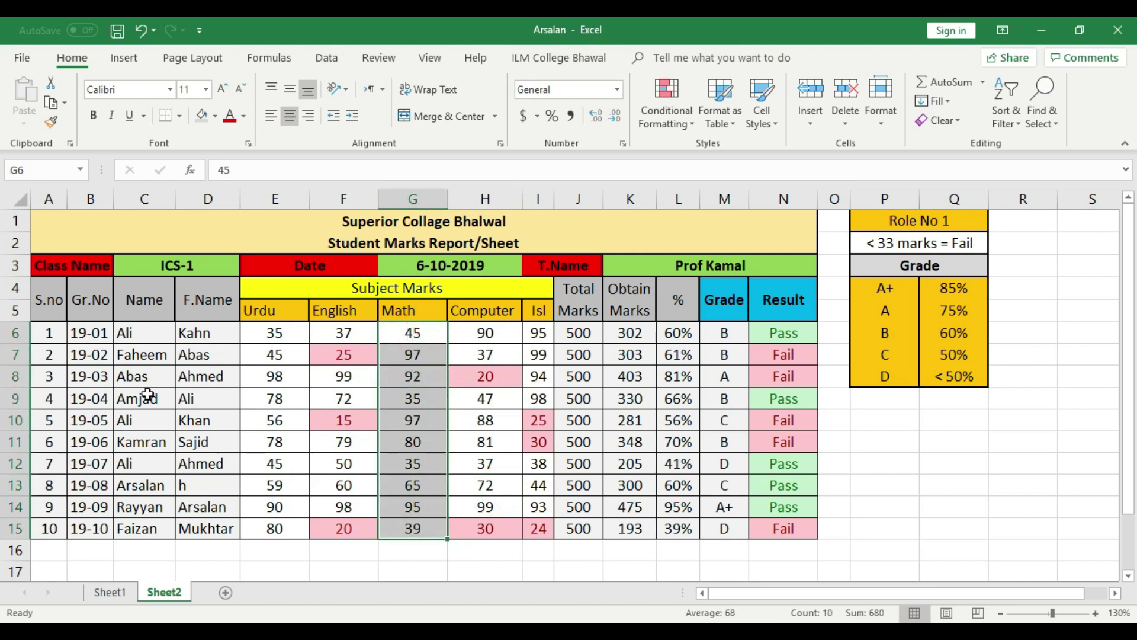
pyautogui.moveTo(142, 329); pyautogui.dragTo(207, 530)
pyautogui.click(215, 115)
pyautogui.click(243, 246)
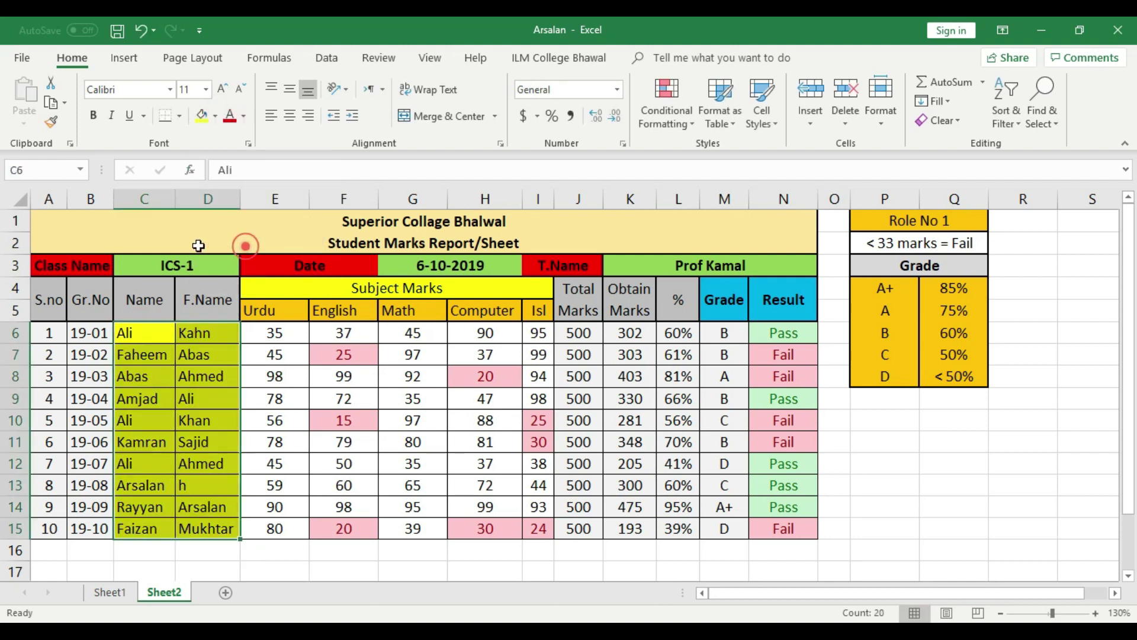
pyautogui.moveTo(571, 330); pyautogui.dragTo(579, 527)
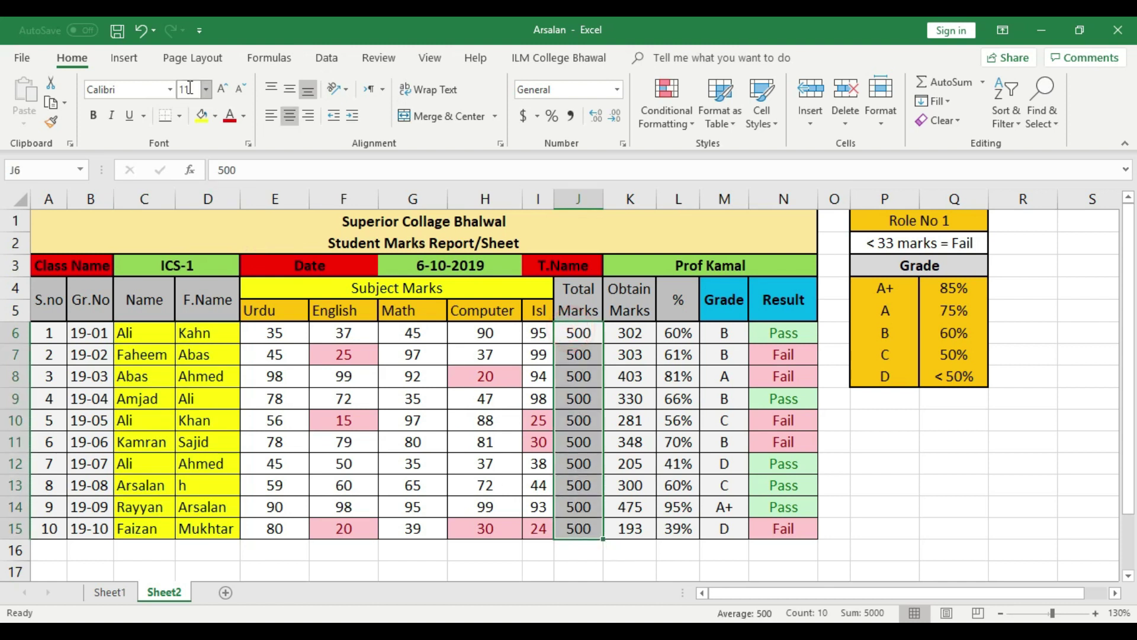
pyautogui.click(195, 115)
# Unlock the Math marks G6:G15 and give them the same fill colour
pyautogui.click(445, 445)
pyautogui.moveTo(413, 332); pyautogui.dragTo(425, 523)
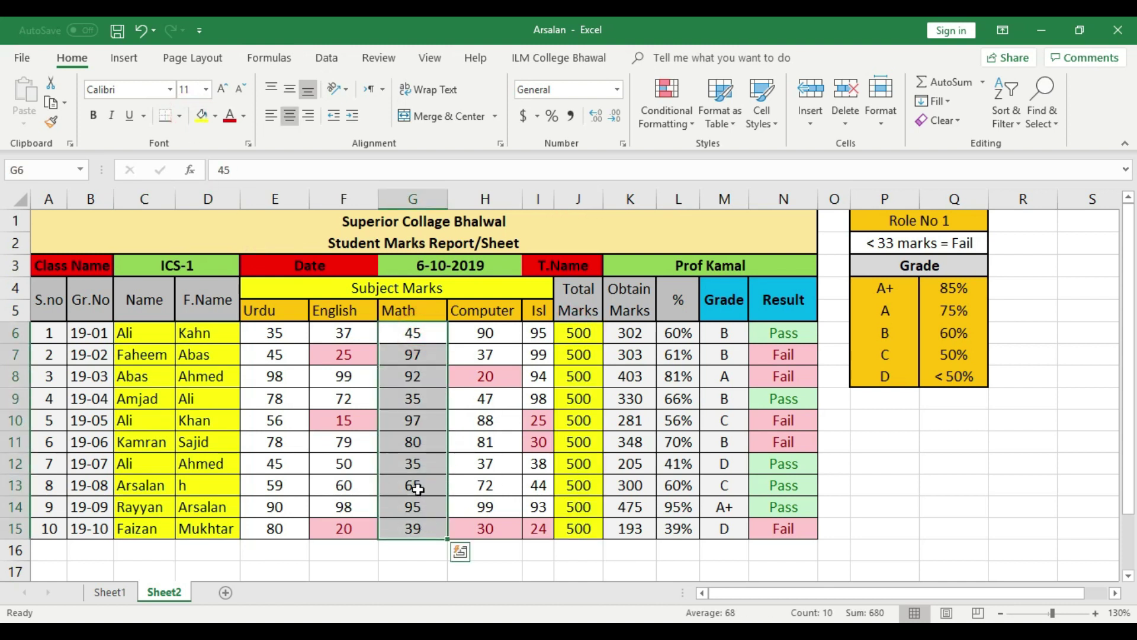
pyautogui.rightClick(420, 532)
pyautogui.click(478, 466)
pyautogui.click(276, 293)
pyautogui.click(591, 599)
pyautogui.click(895, 482)
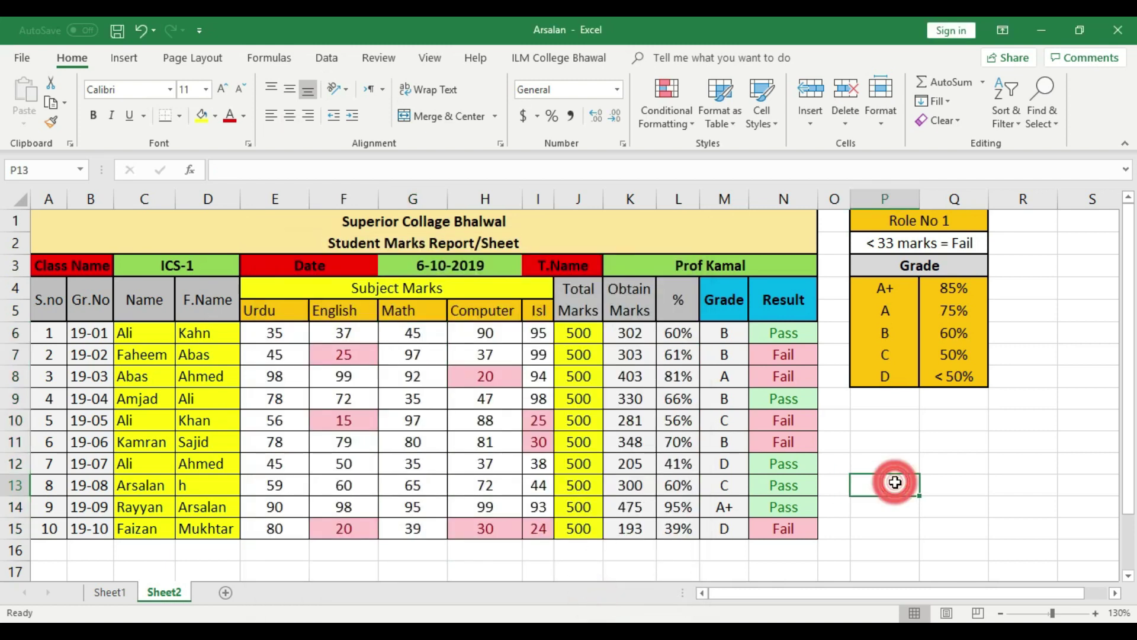
pyautogui.moveTo(418, 333); pyautogui.dragTo(425, 527)
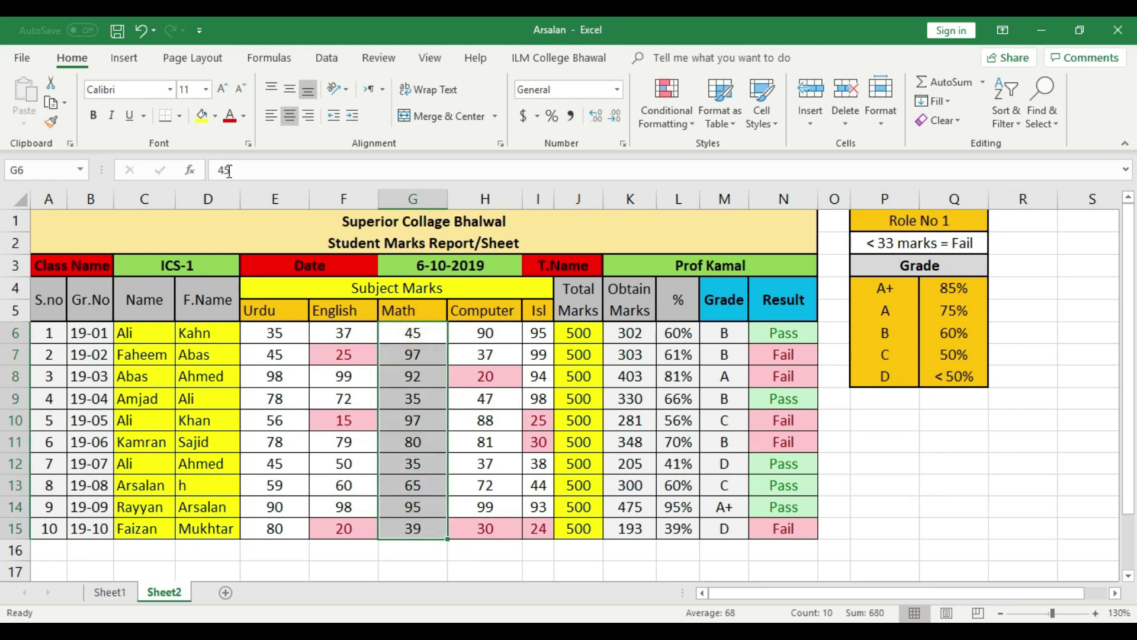
pyautogui.click(202, 116)
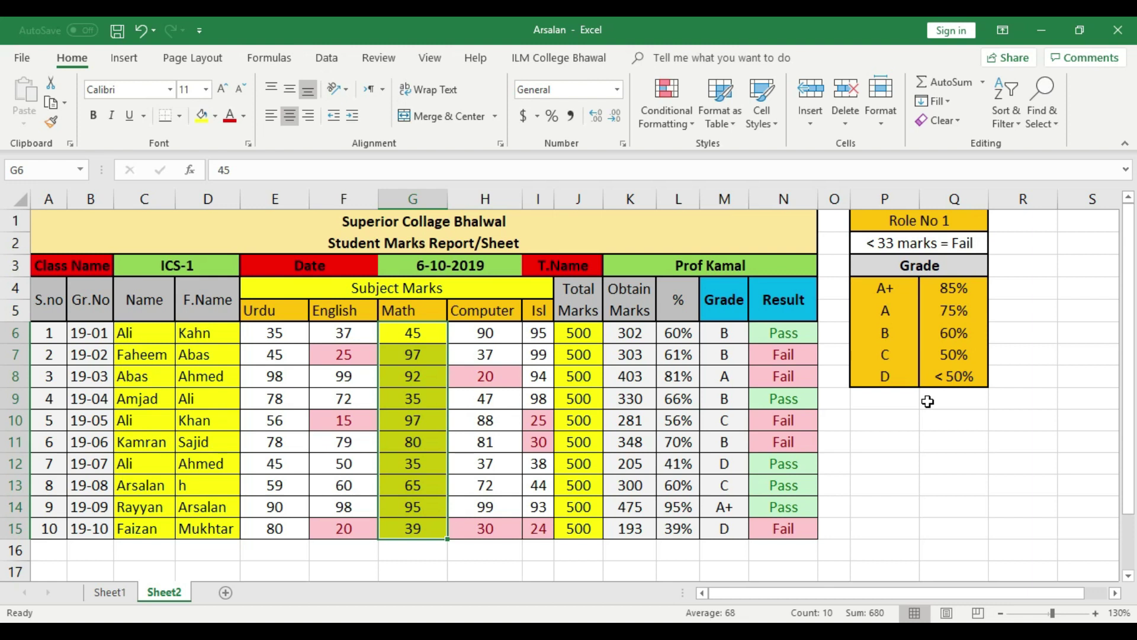
pyautogui.click(891, 480)
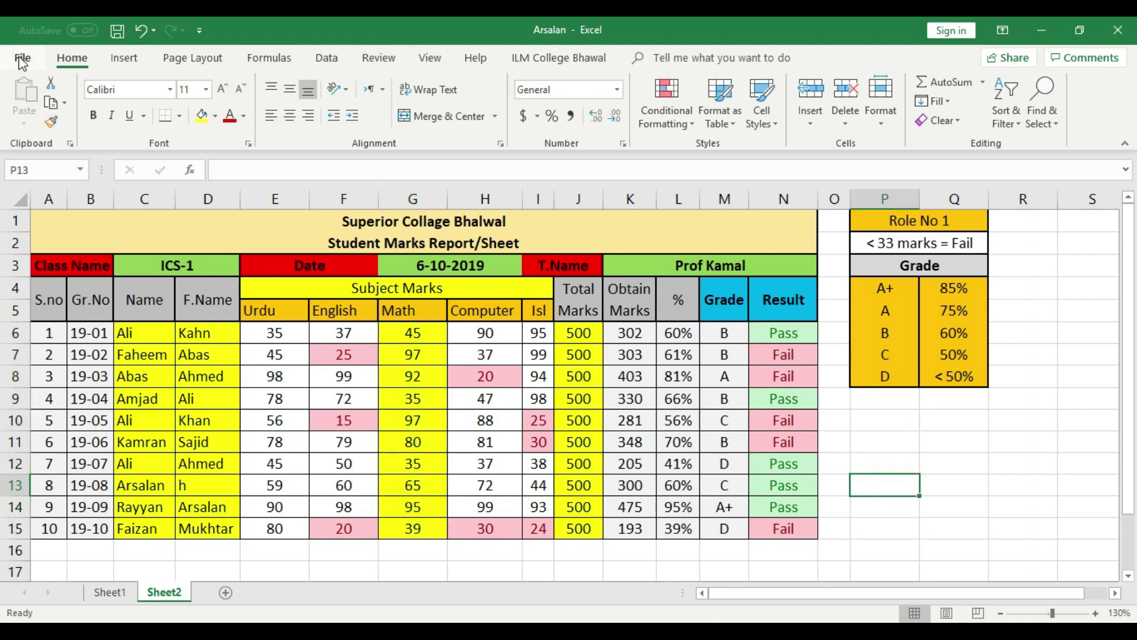
# Protect Sheet2 with a confirmed password via Protect Current Sheet, then save
pyautogui.click(22, 59)
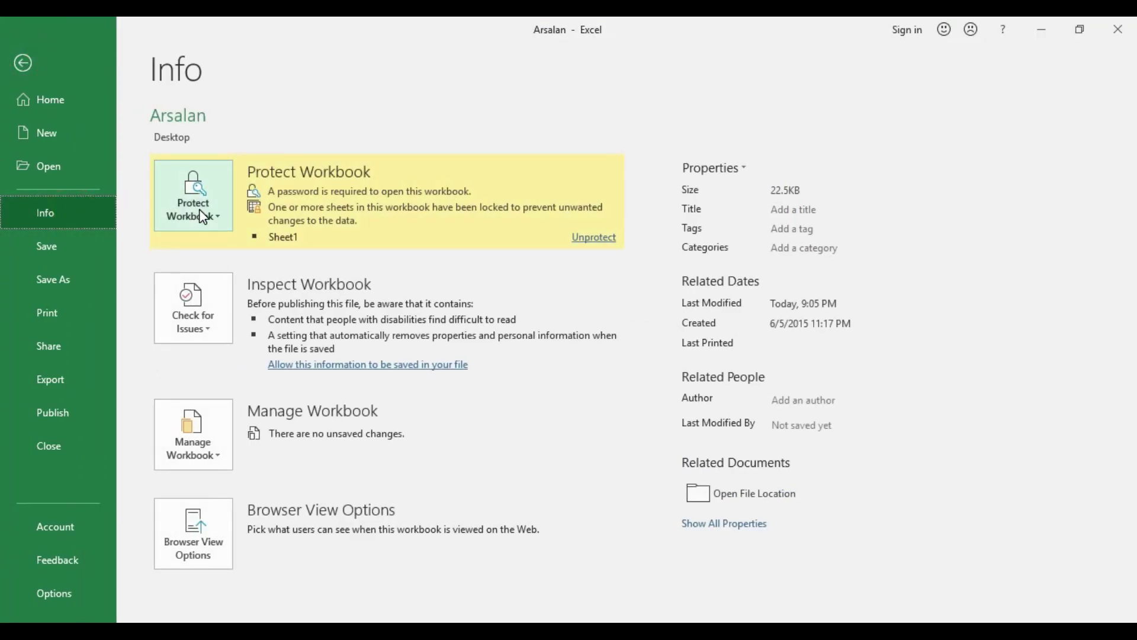
pyautogui.click(204, 210)
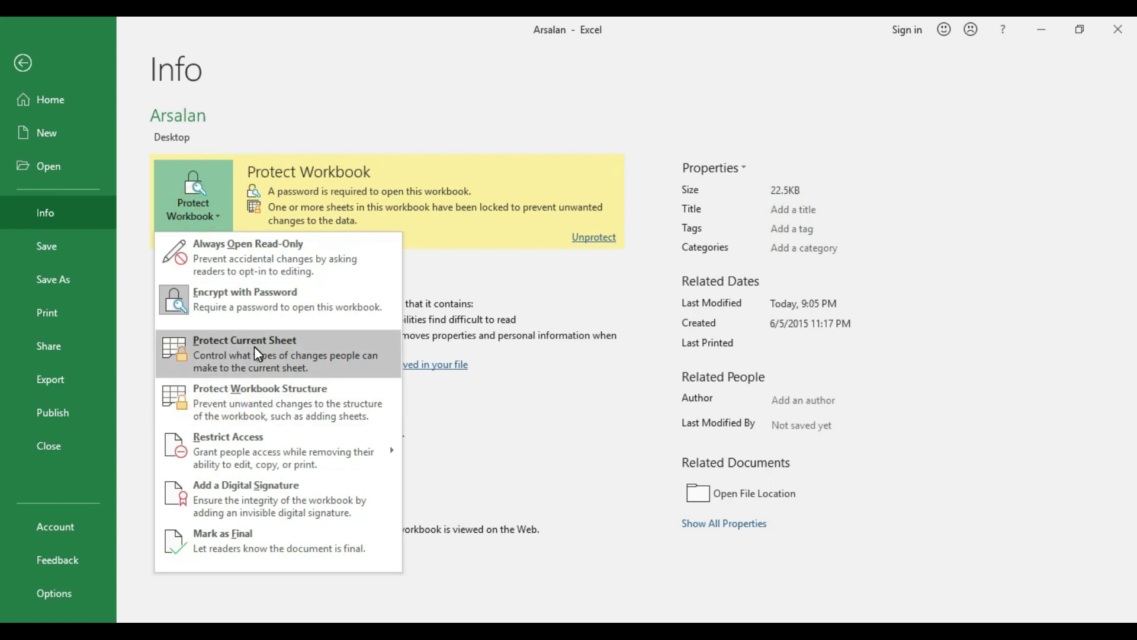
pyautogui.click(269, 357)
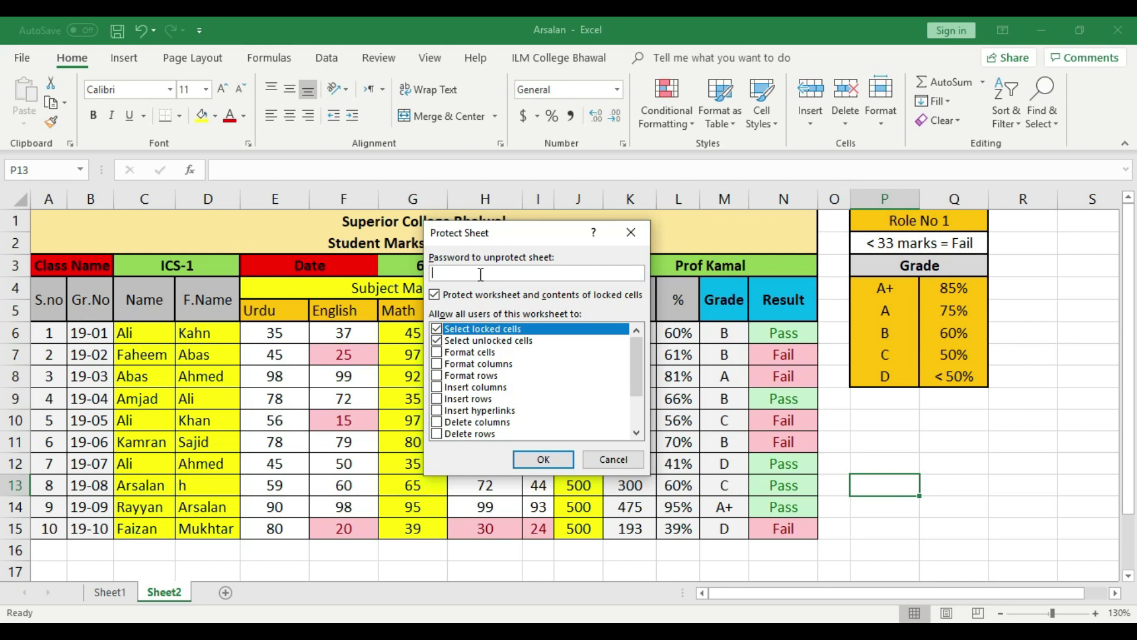
pyautogui.click(528, 459)
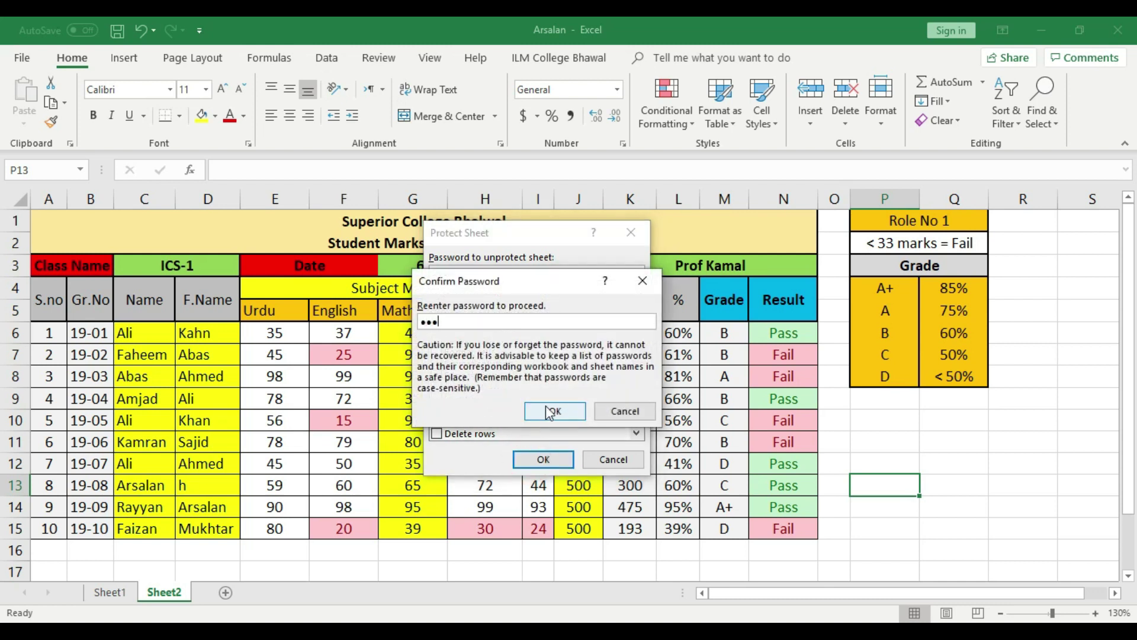
pyautogui.click(554, 411)
pyautogui.click(117, 30)
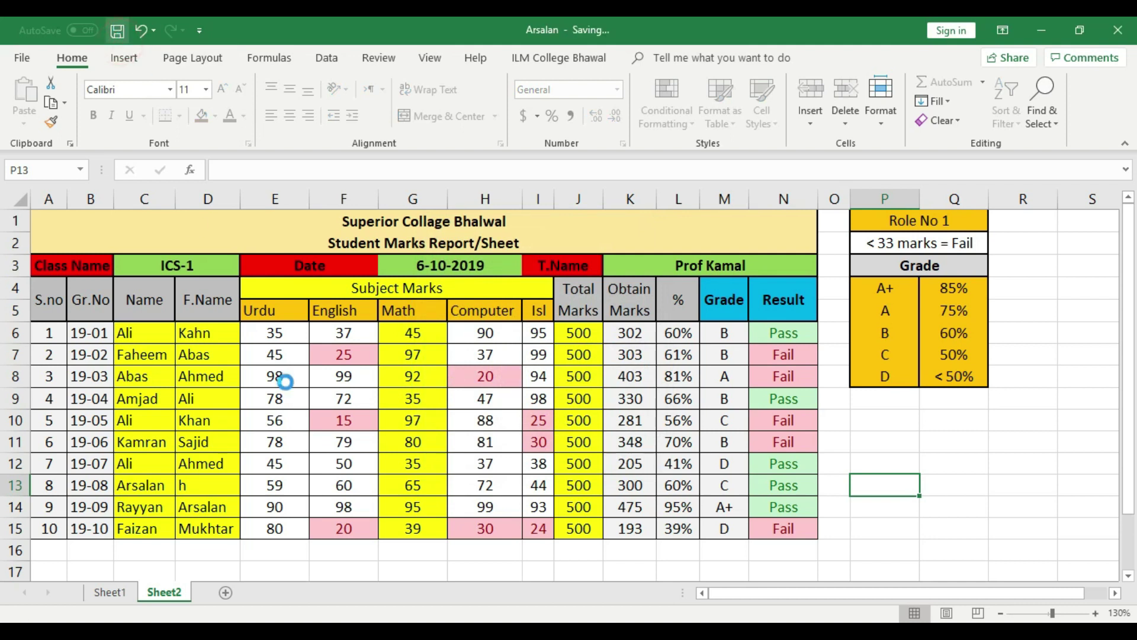
# Try editing locked cells B9, K9 and Q13, dismissing each protected-sheet warning
pyautogui.doubleClick(80, 391)
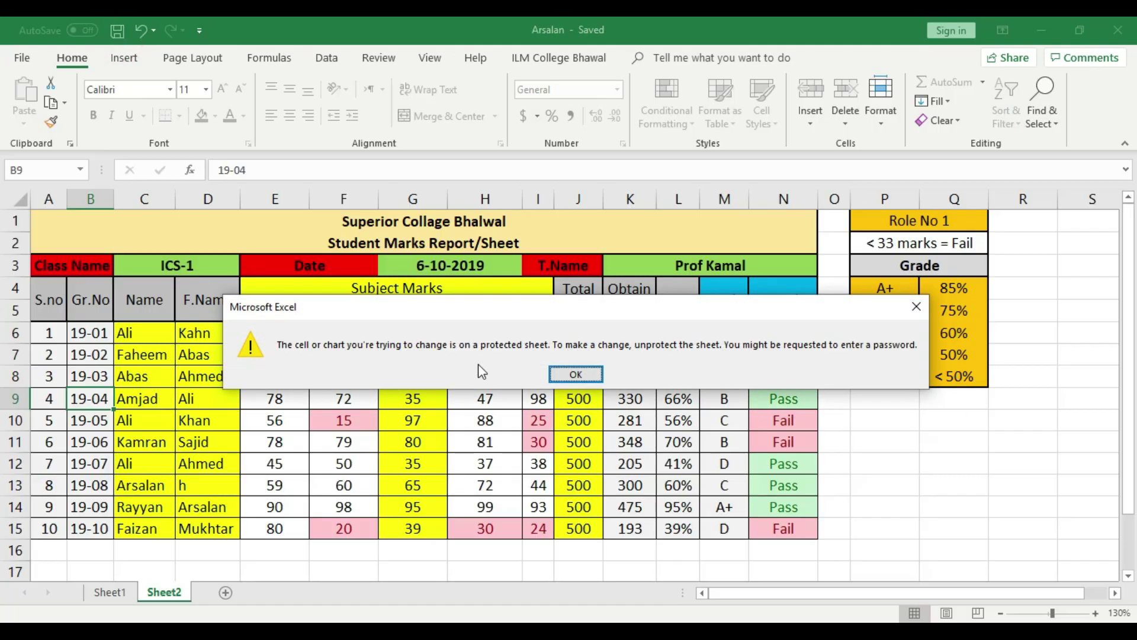
pyautogui.click(586, 368)
pyautogui.click(647, 401)
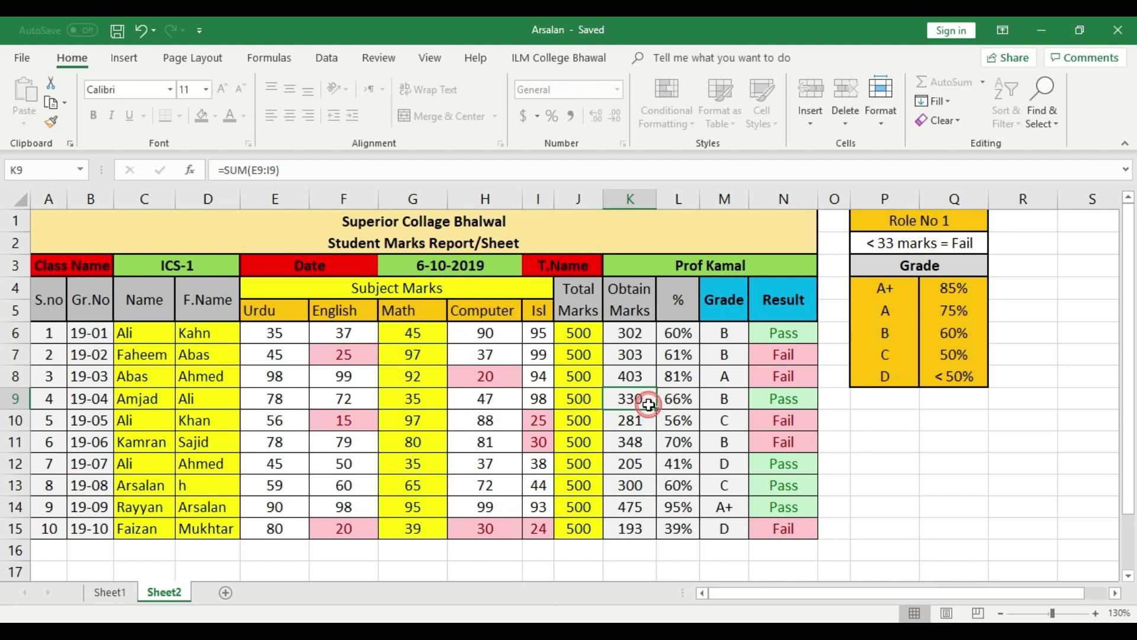
pyautogui.doubleClick(651, 402)
pyautogui.click(583, 381)
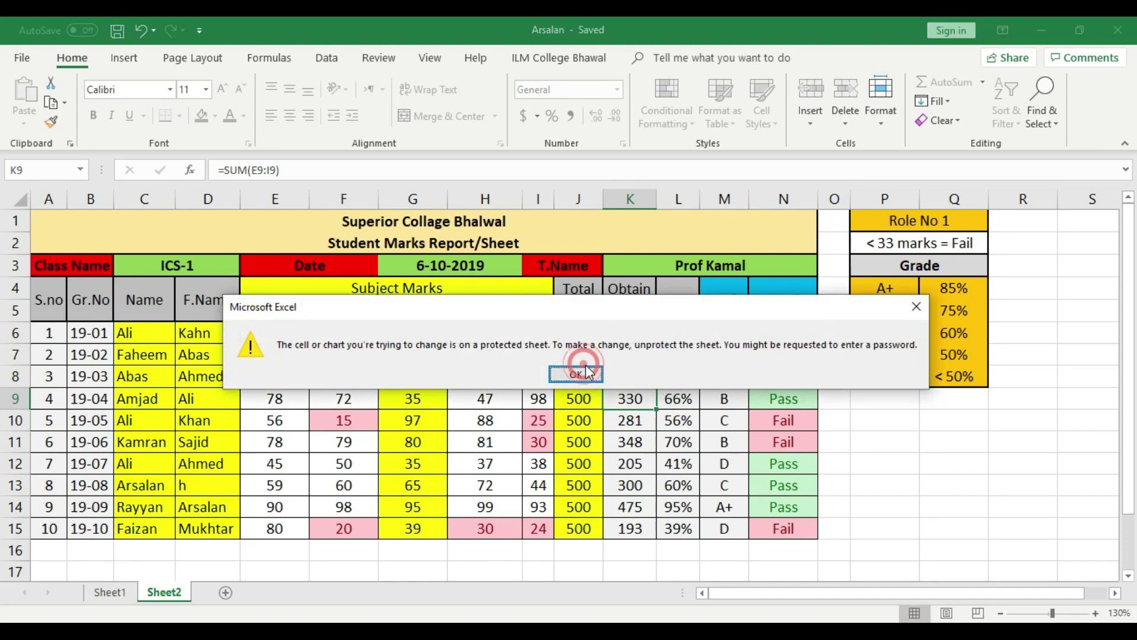
pyautogui.click(948, 477)
pyautogui.doubleClick(951, 482)
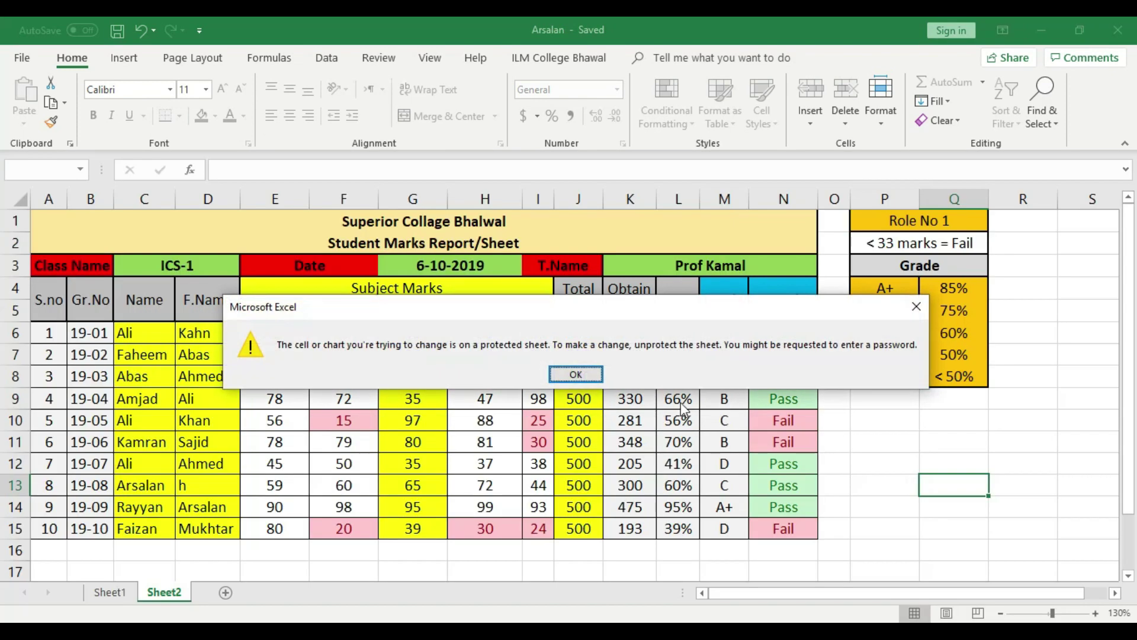
pyautogui.click(579, 381)
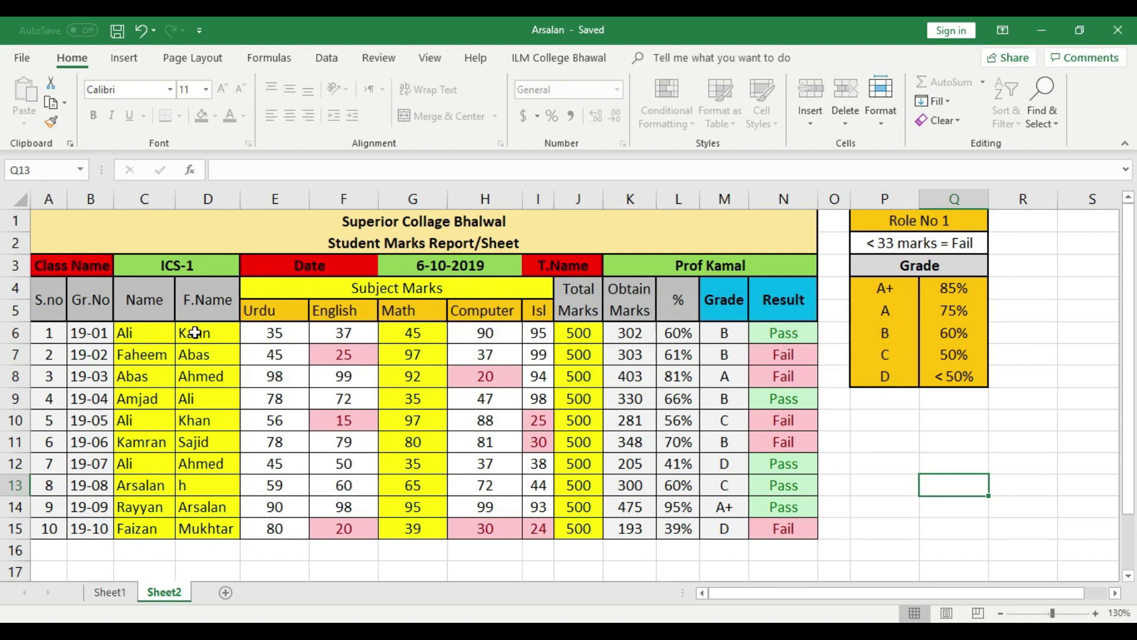
# Enter Kamran as the Name in C6 and 'A' in F.Name cell D14
pyautogui.click(147, 337)
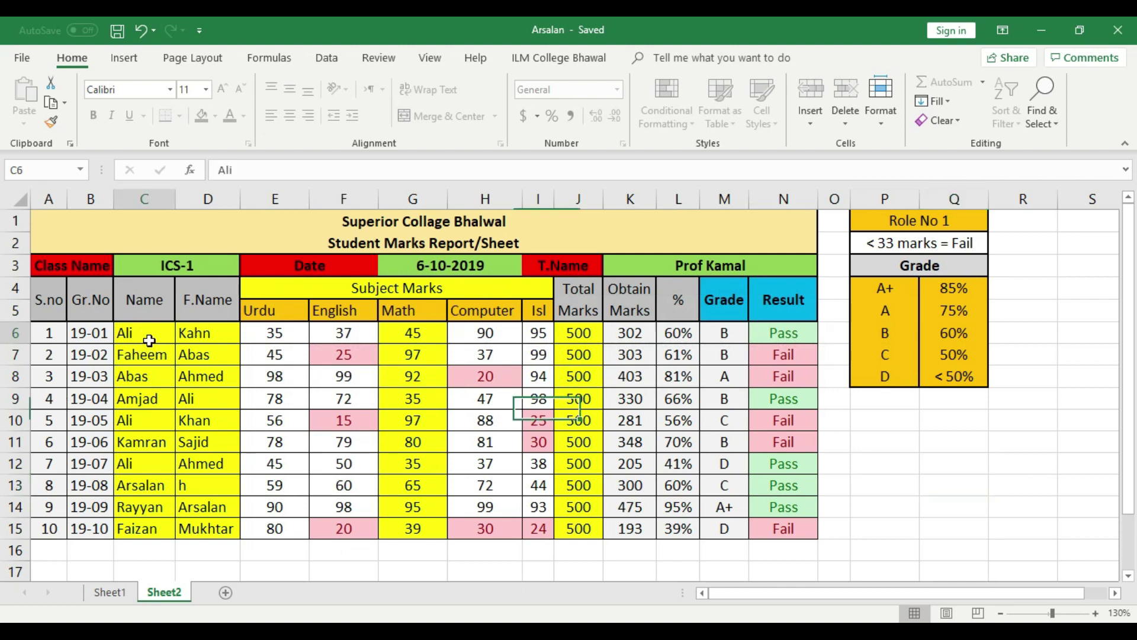
pyautogui.write('Kamran')
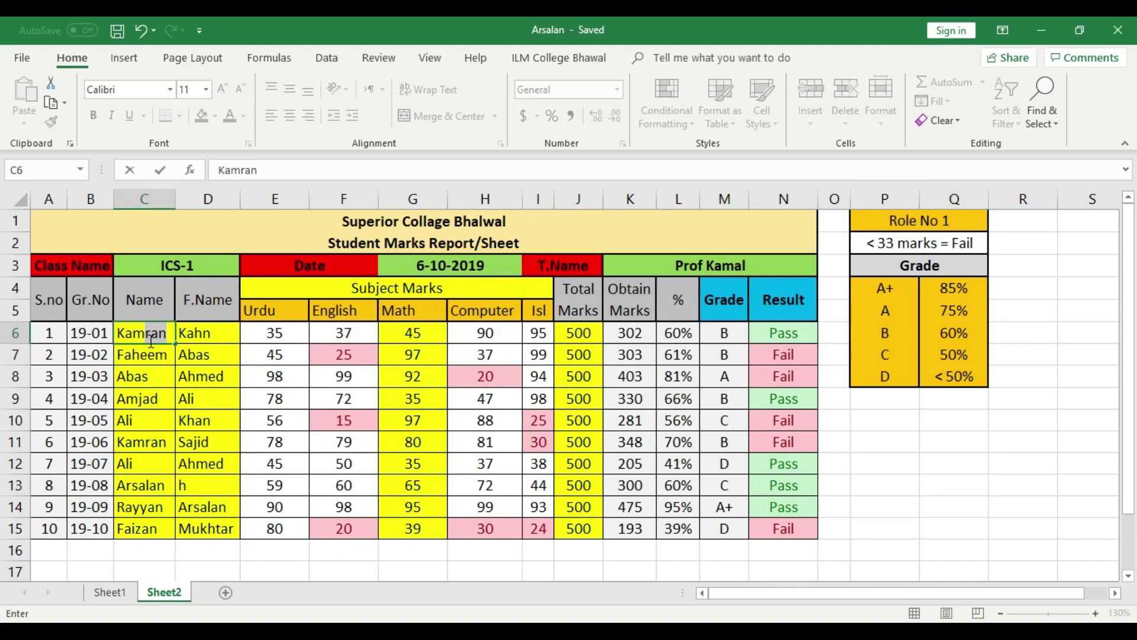
pyautogui.write('ran')
pyautogui.press('Left')
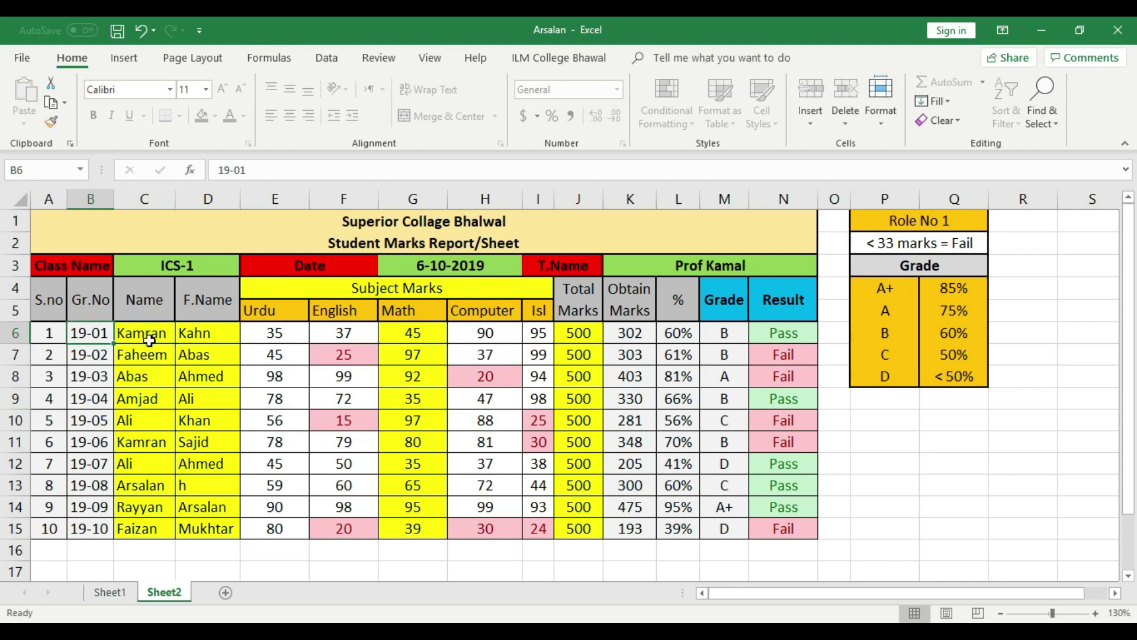
pyautogui.click(223, 507)
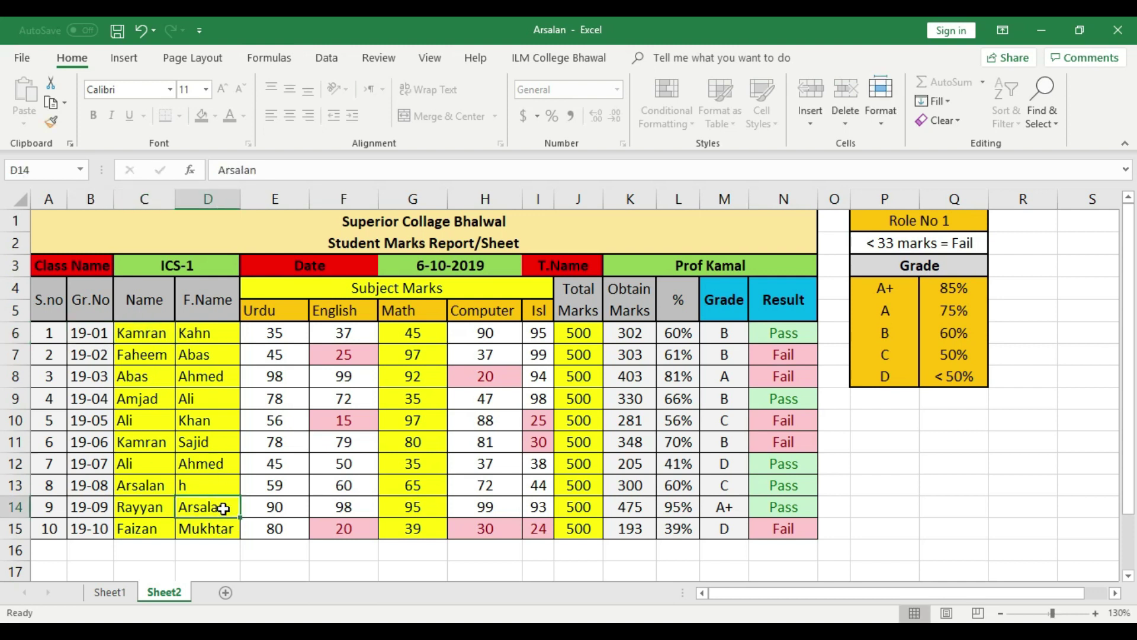
pyautogui.write('Ali')
pyautogui.click(197, 441)
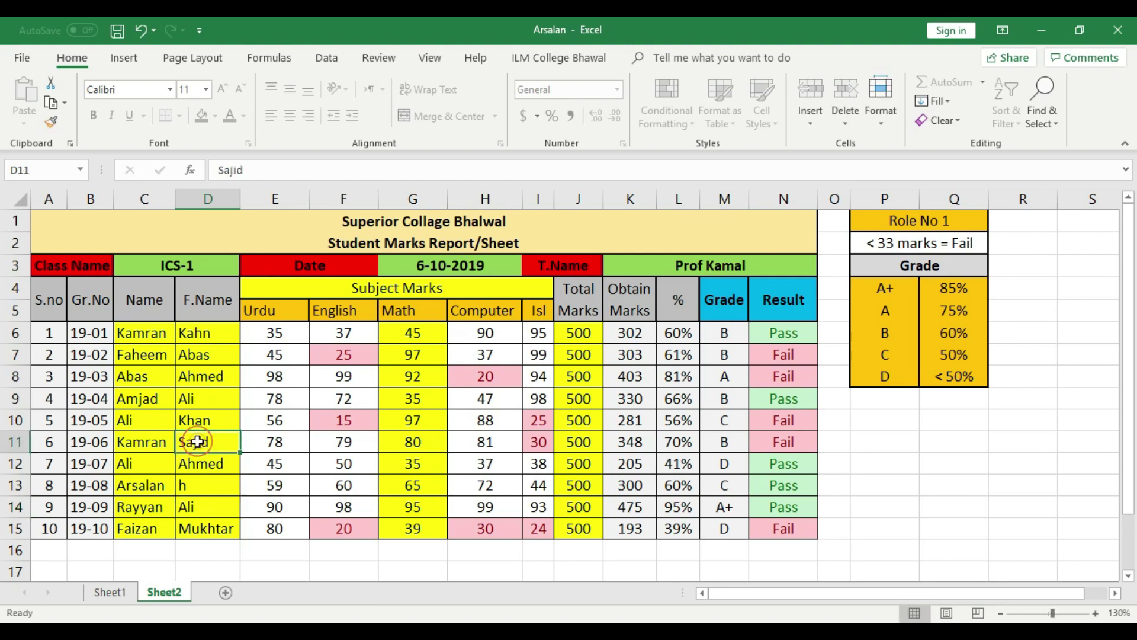
# Re-enter 97 as the Math mark in G10 and set J6's Total Marks to 600
pyautogui.click(419, 423)
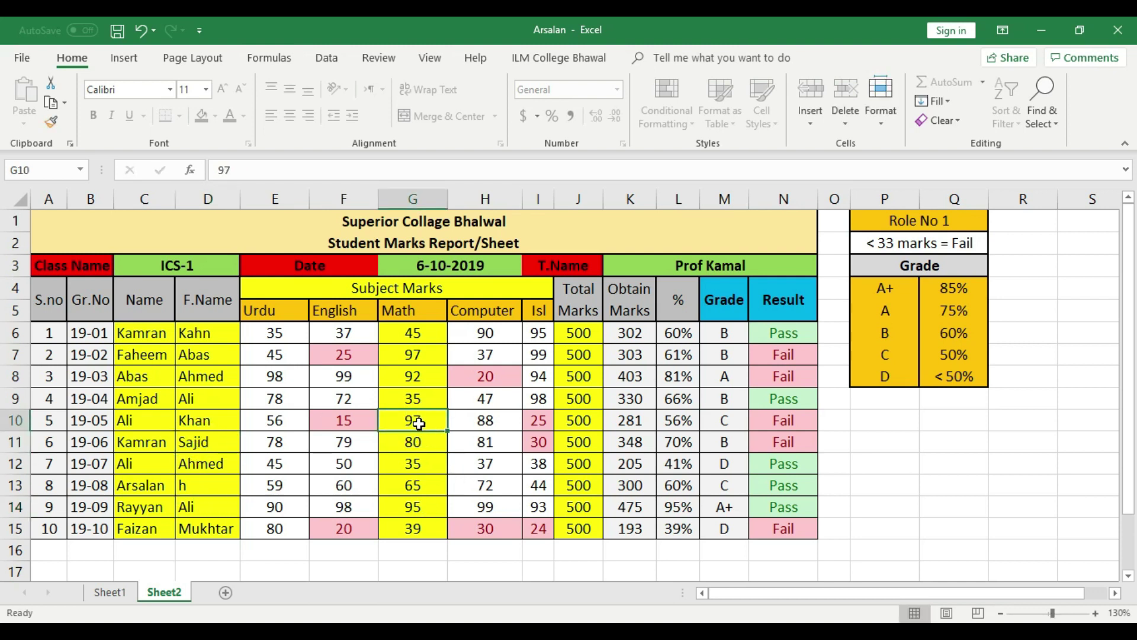
pyautogui.write('9')
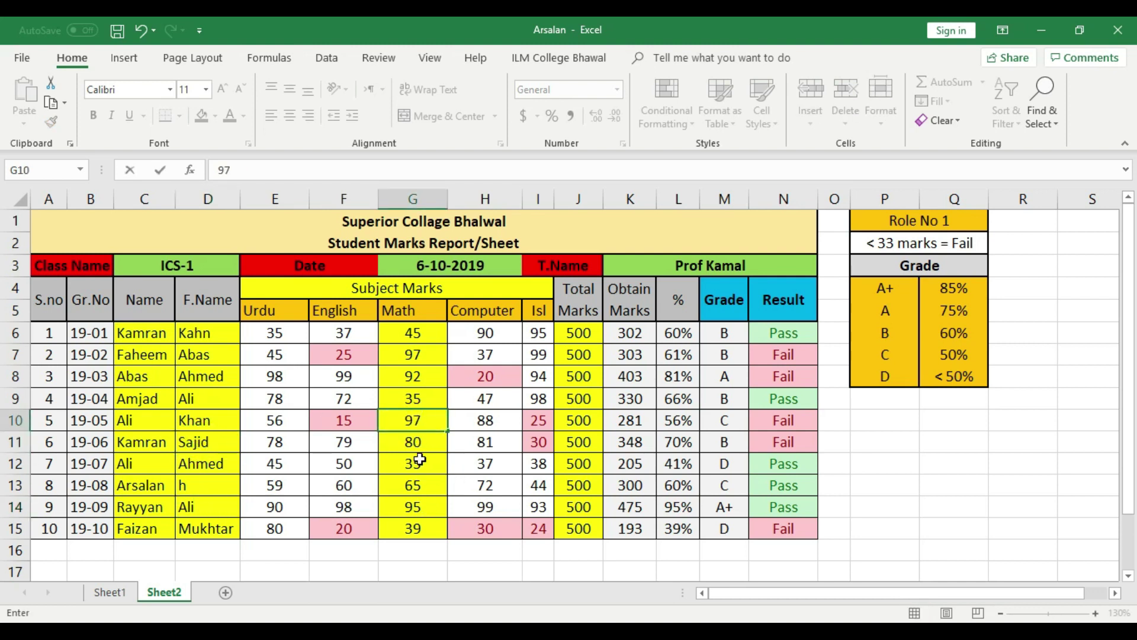
pyautogui.click(419, 459)
pyautogui.click(583, 333)
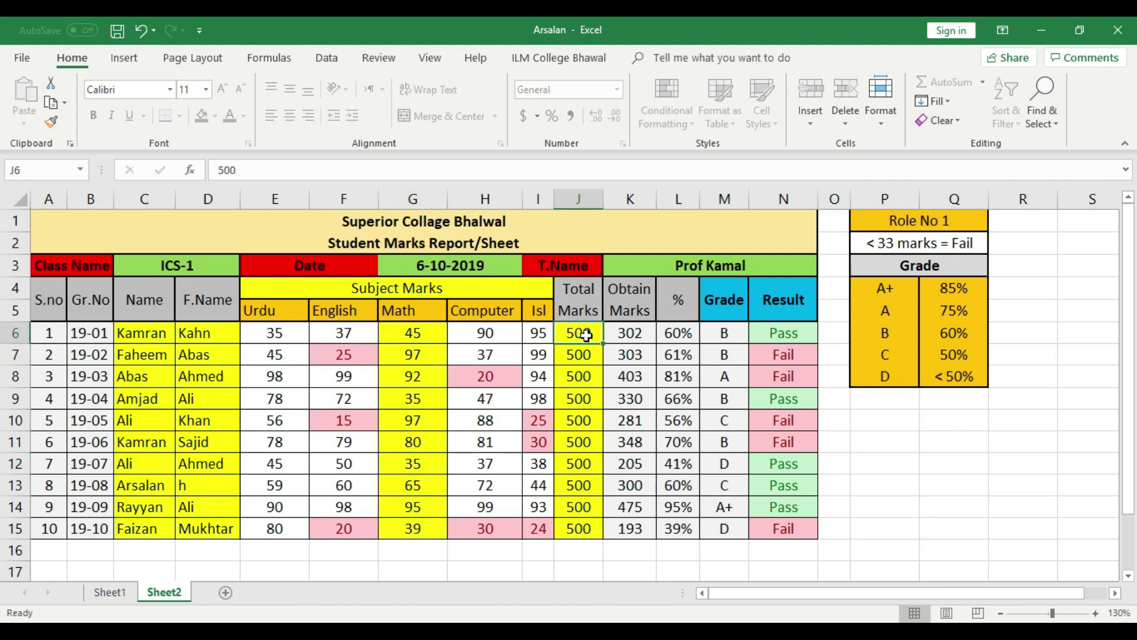
pyautogui.write('600')
pyautogui.click(591, 397)
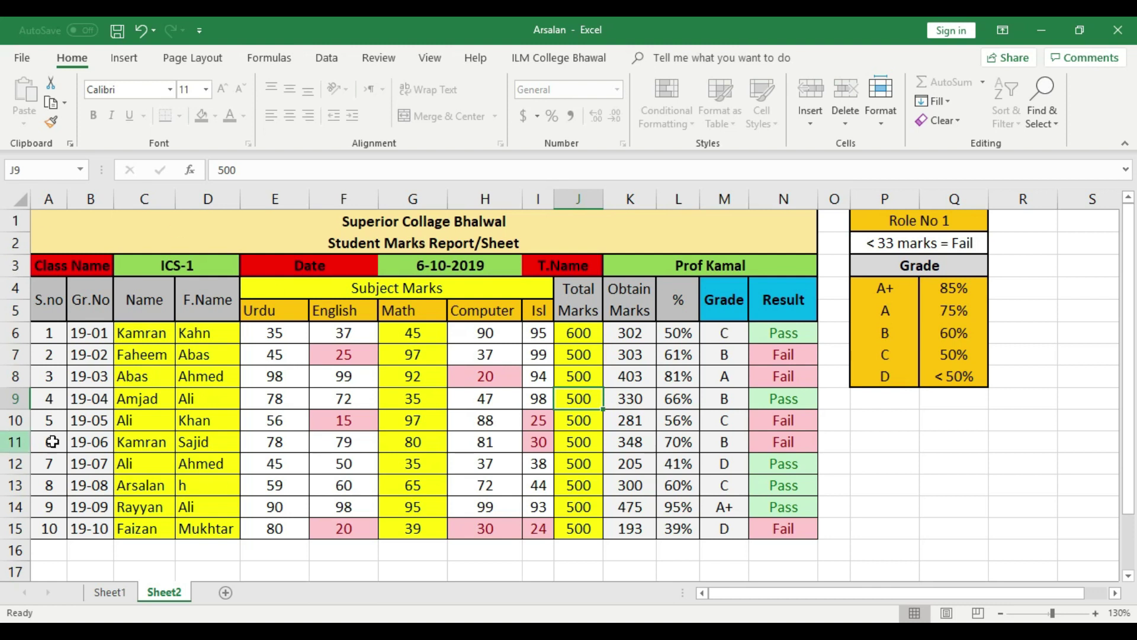
pyautogui.click(25, 58)
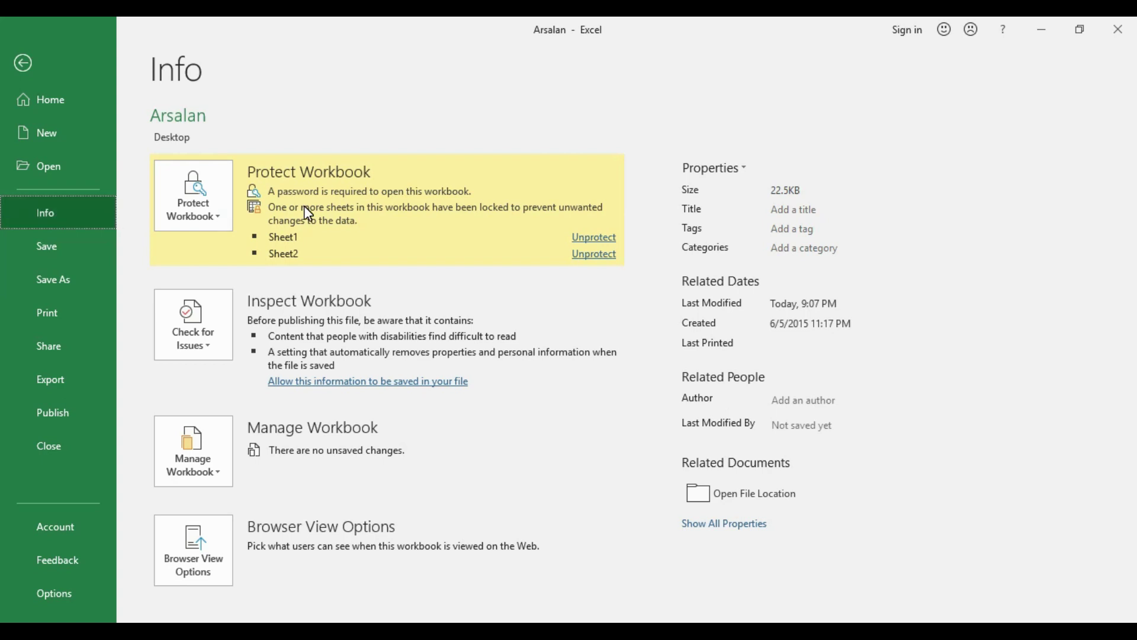
pyautogui.click(207, 216)
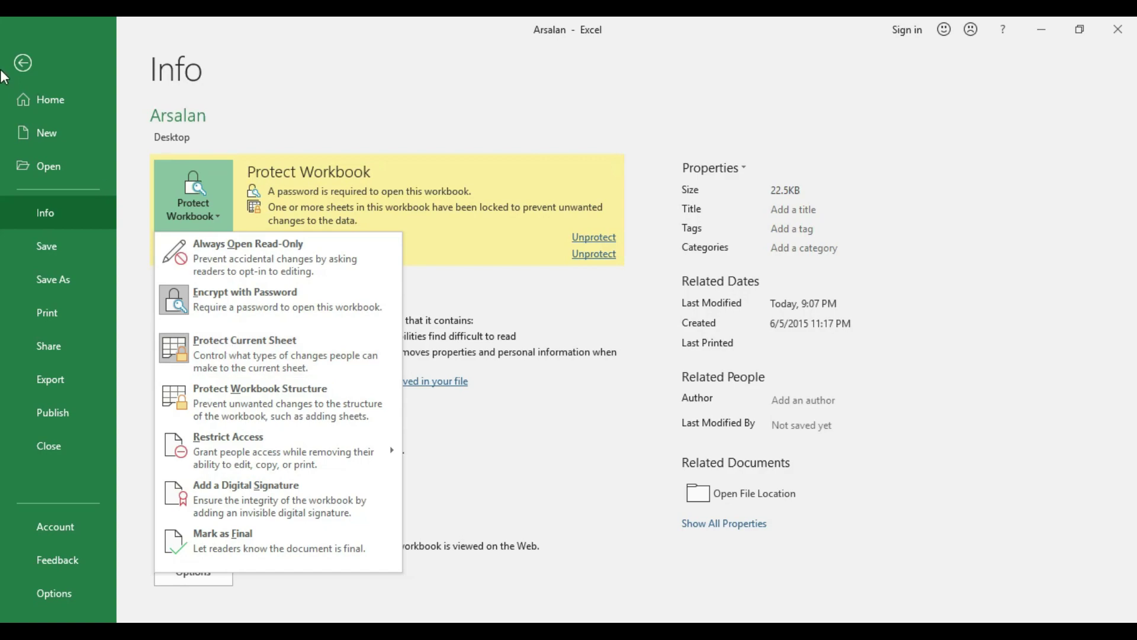
pyautogui.click(20, 63)
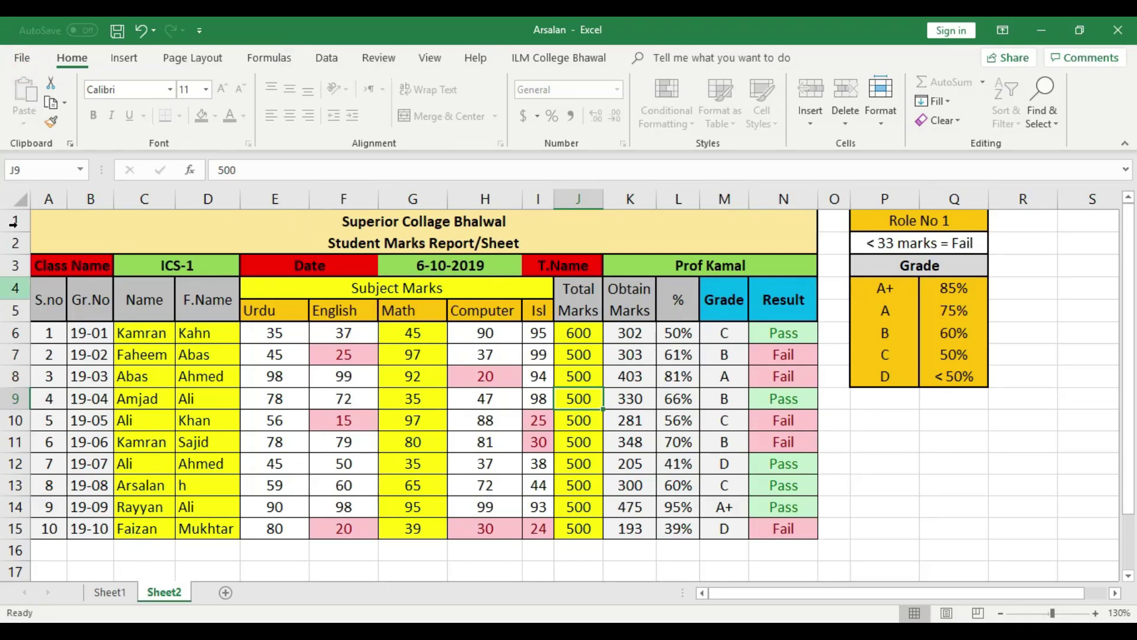
pyautogui.click(22, 60)
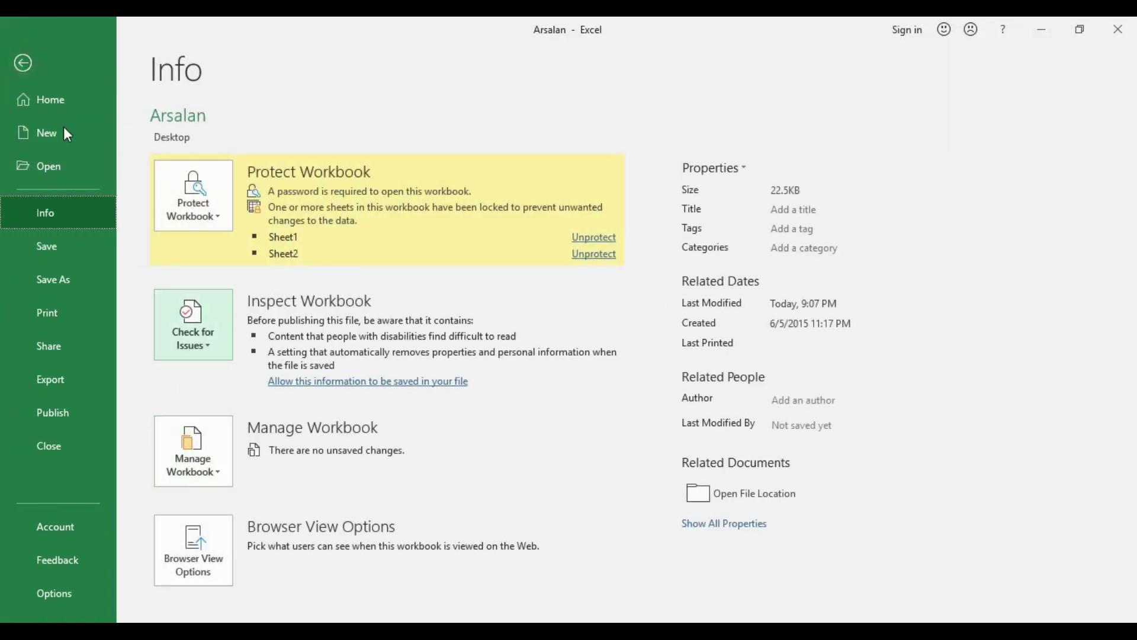
pyautogui.click(20, 64)
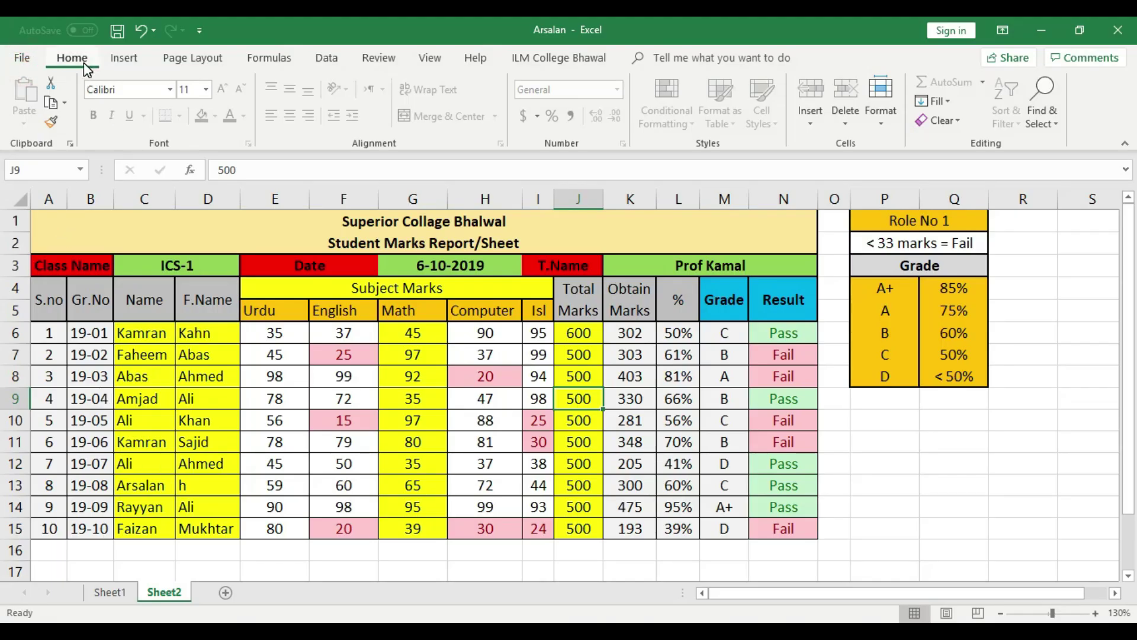
pyautogui.click(880, 106)
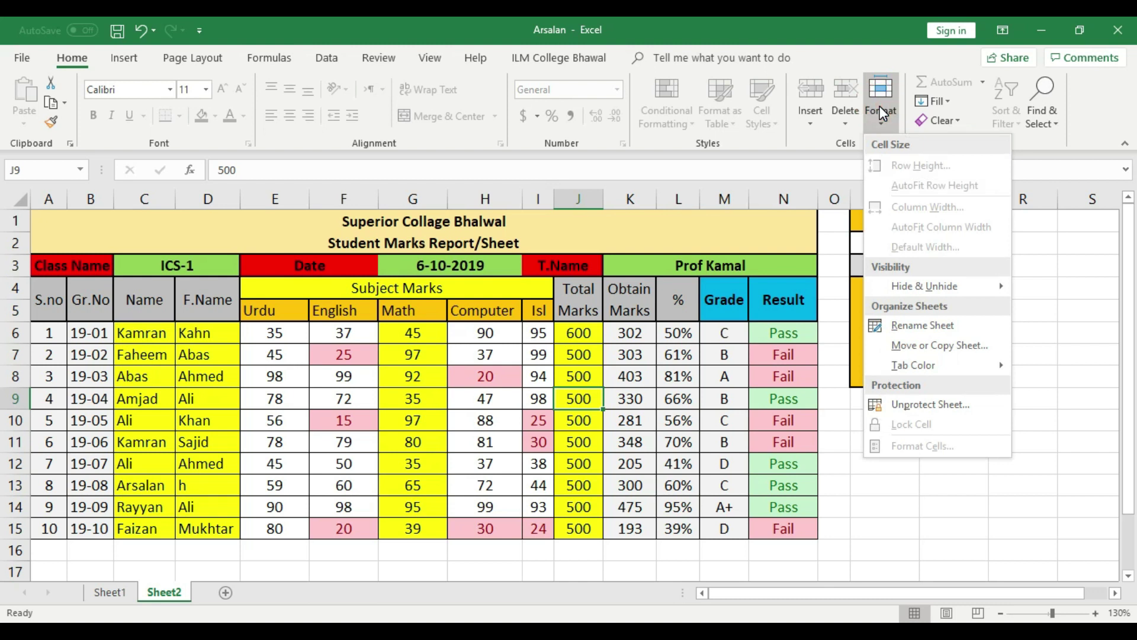
pyautogui.click(832, 466)
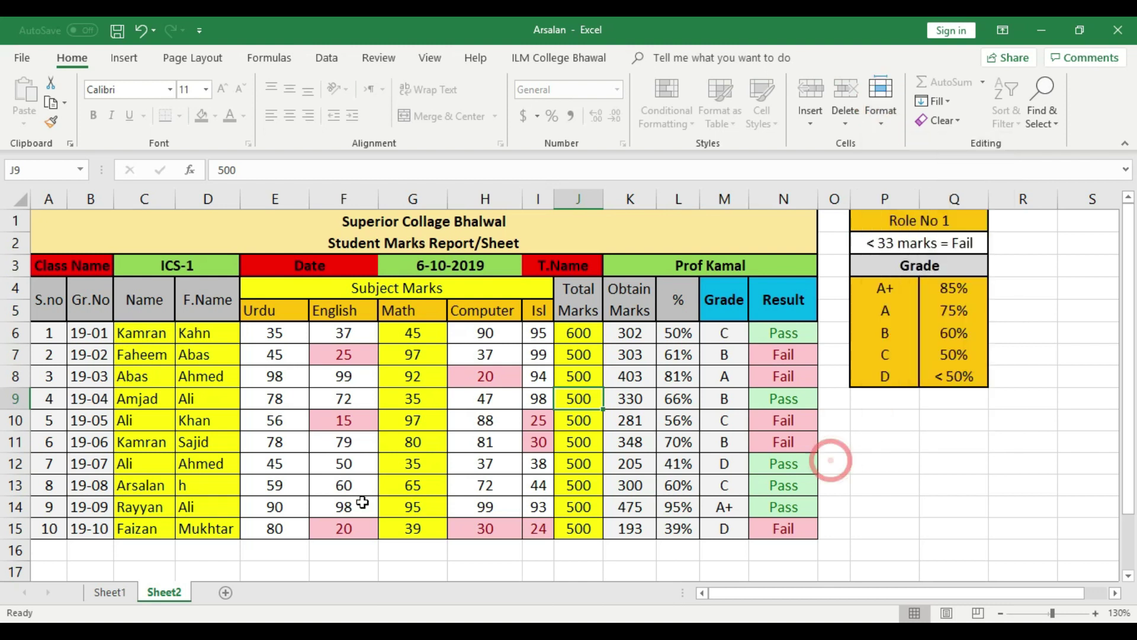
pyautogui.click(22, 58)
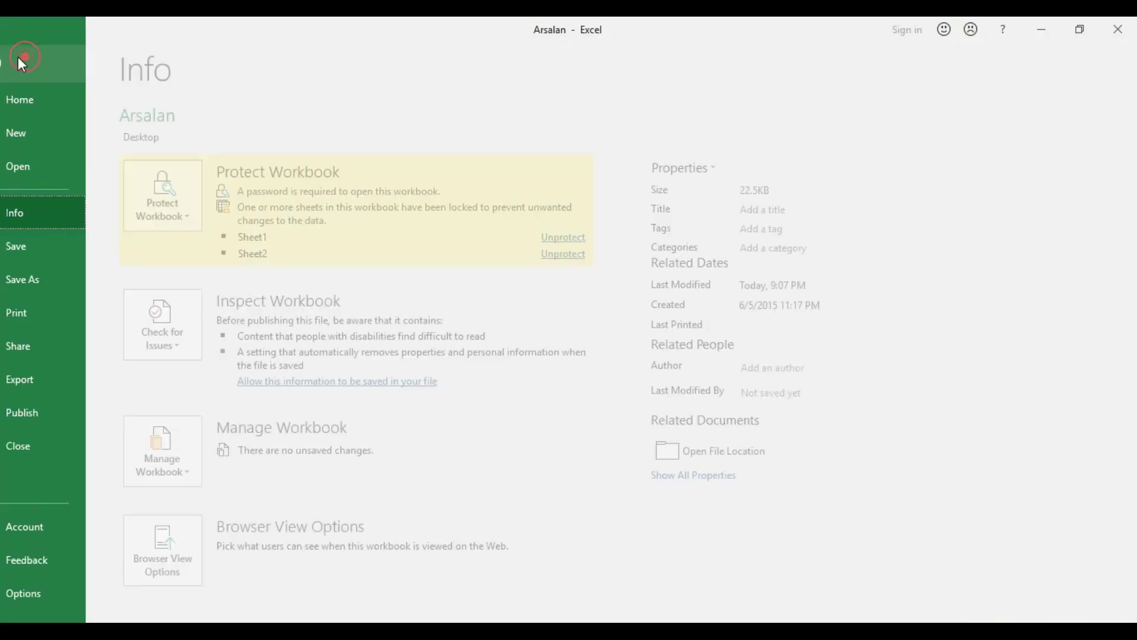
pyautogui.click(31, 67)
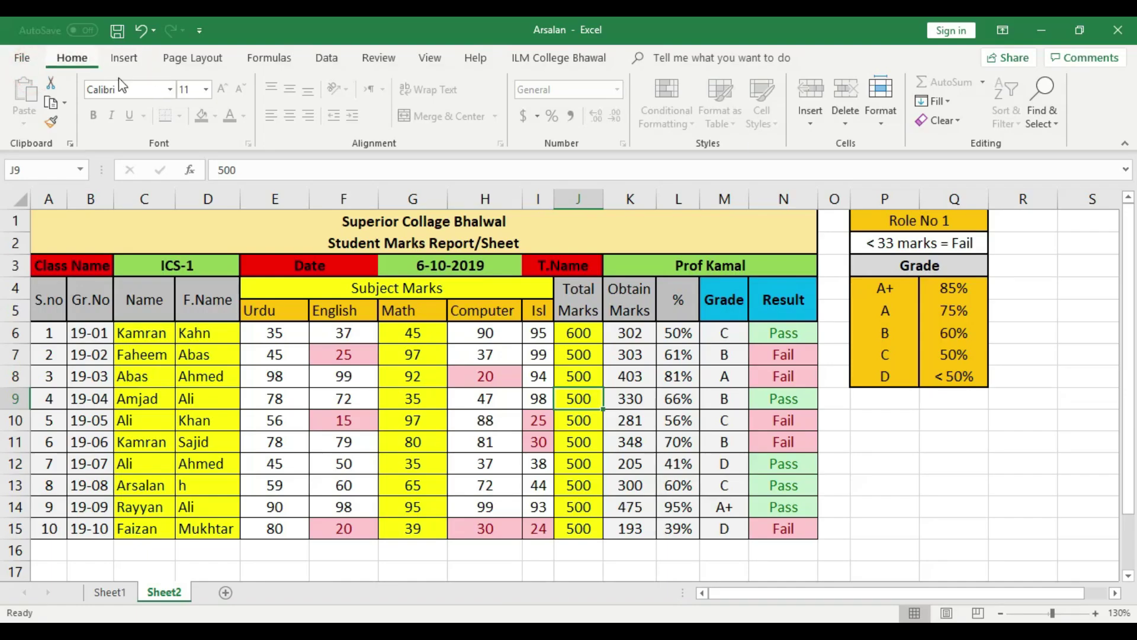
# Unprotect the sheet through Format > Unprotect Sheet, entering its password
pyautogui.click(878, 122)
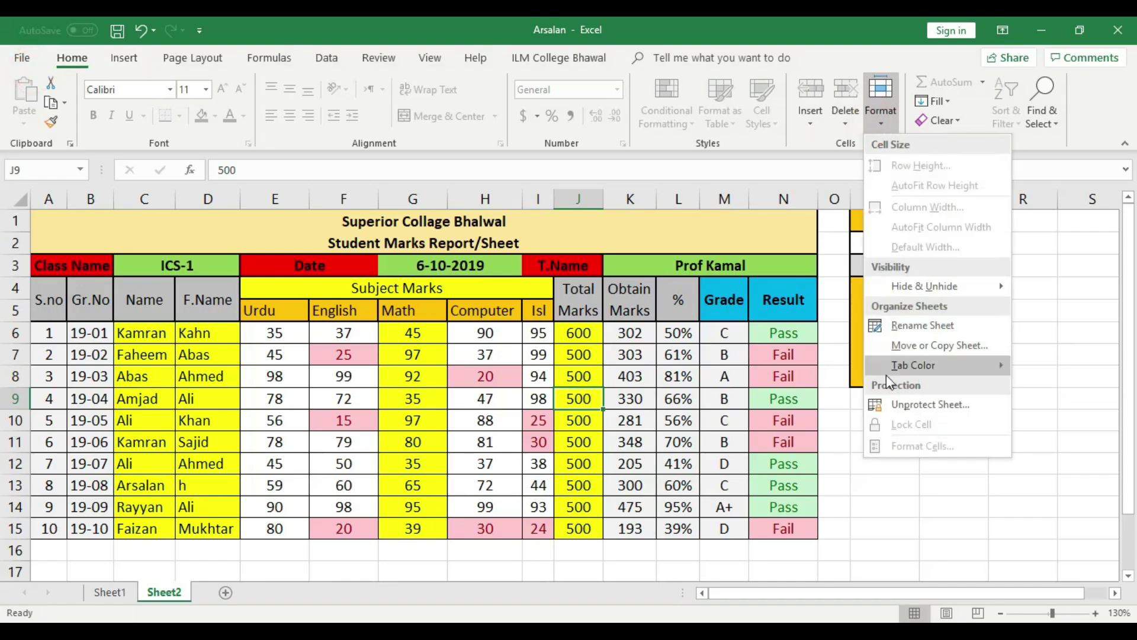
pyautogui.click(888, 409)
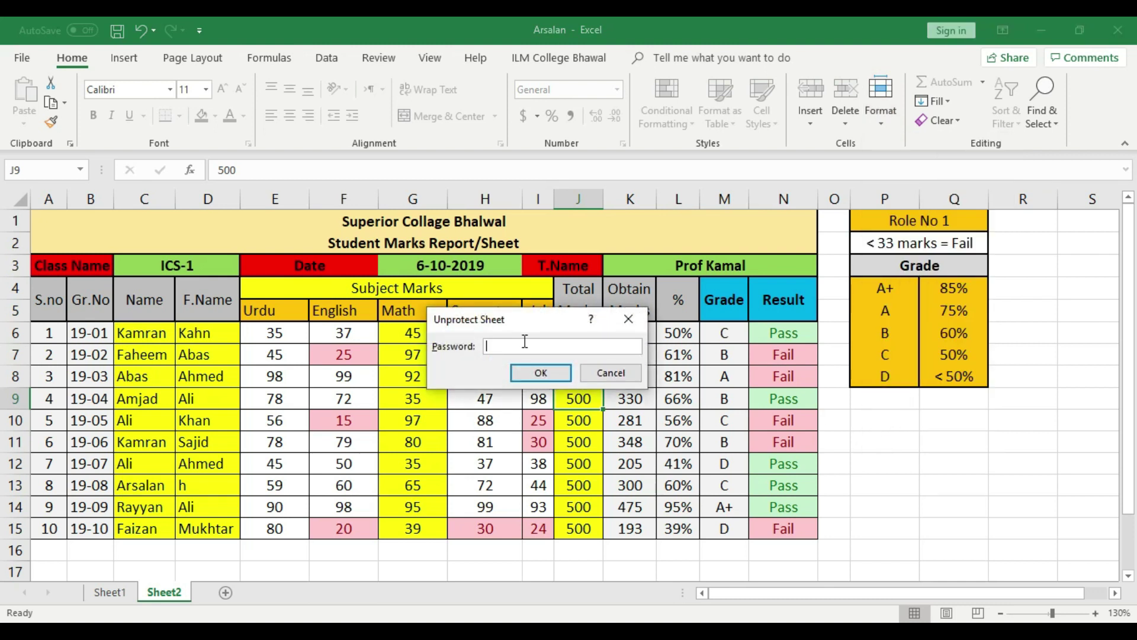
pyautogui.write('3')
pyautogui.click(541, 373)
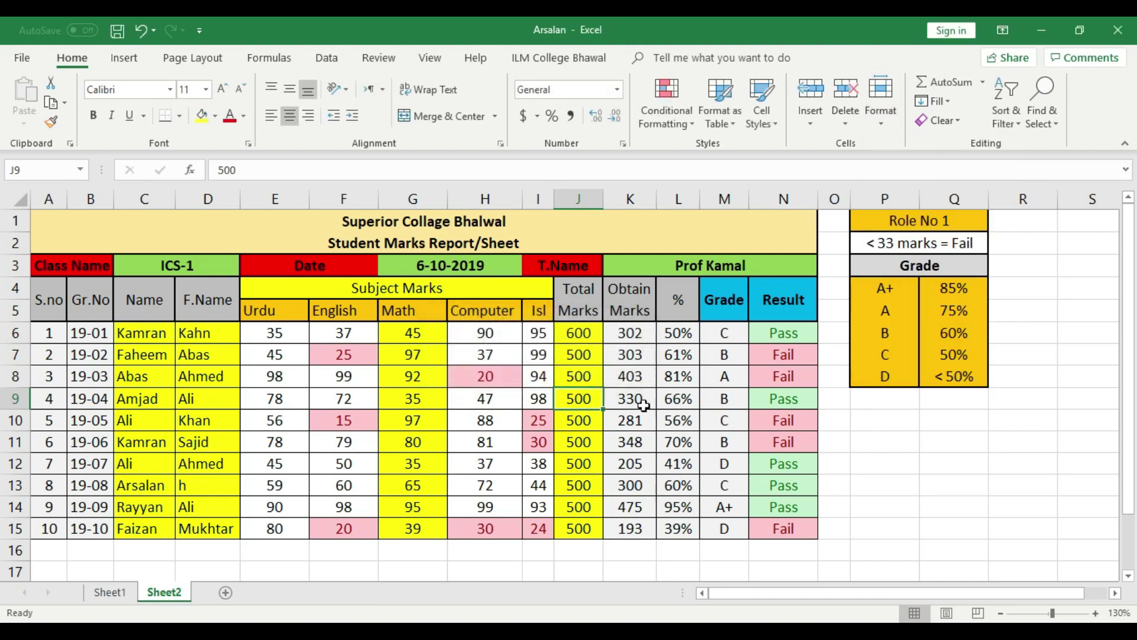
# Test that Gr.No cell B10 is editable by entering 'gr.No', then undo to restore 19-05
pyautogui.click(925, 478)
pyautogui.click(89, 420)
pyautogui.write('gr.No')
pyautogui.click(88, 442)
pyautogui.hotkey('ctrl', 'z')
pyautogui.click(122, 481)
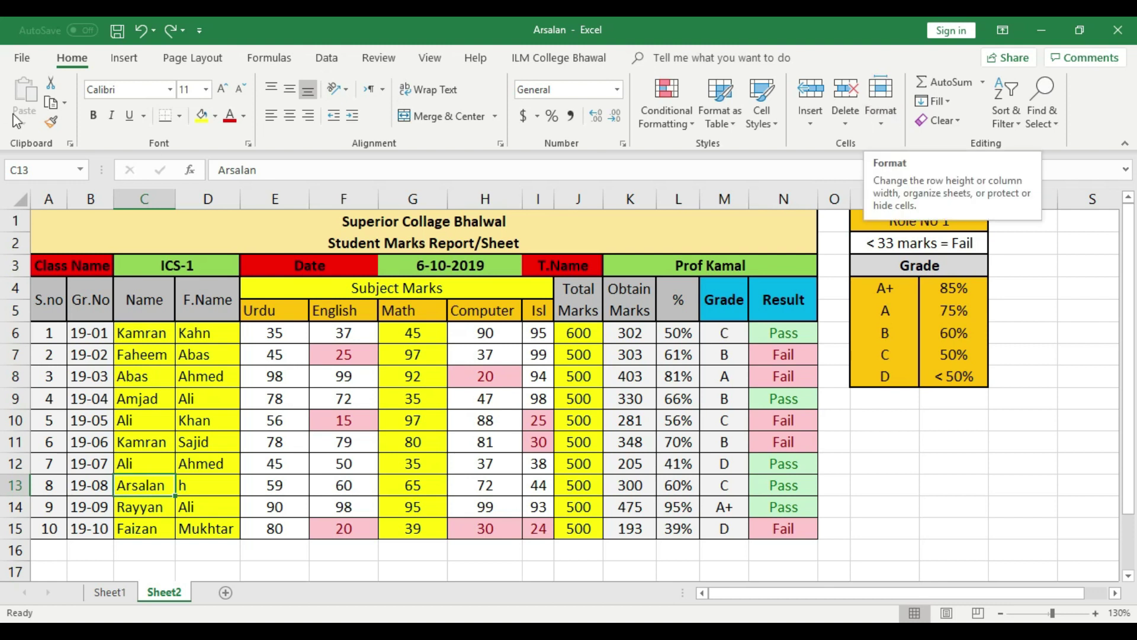
pyautogui.click(857, 498)
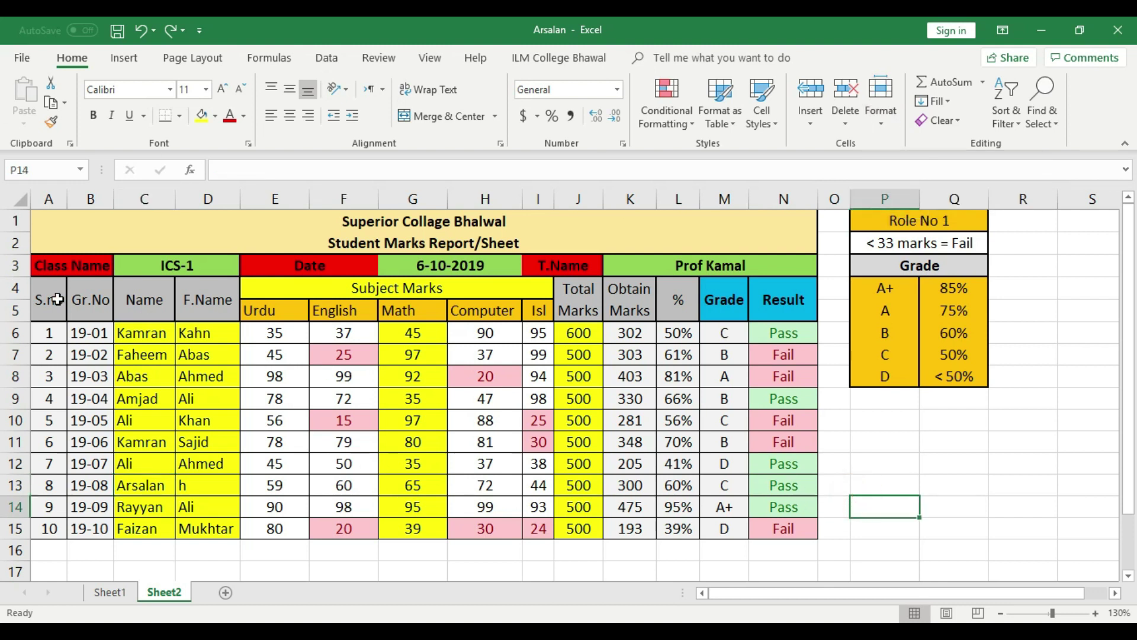
# Select the whole worksheet and mark all its cells Locked in Format Cells > Protection
pyautogui.click(22, 200)
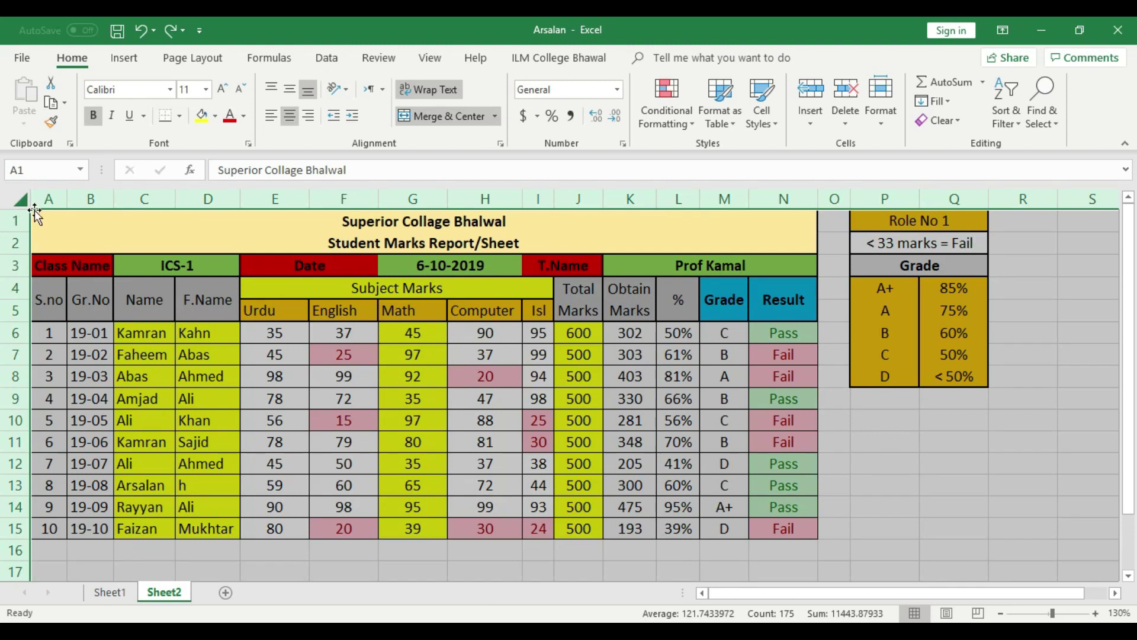
pyautogui.rightClick(277, 375)
pyautogui.click(340, 302)
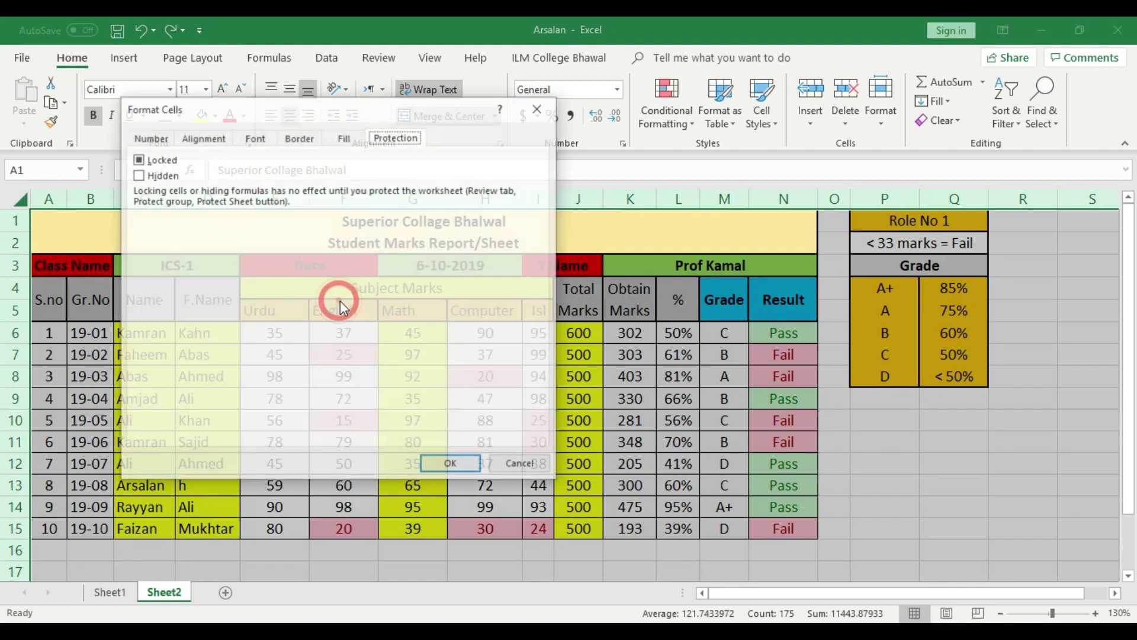
pyautogui.click(137, 159)
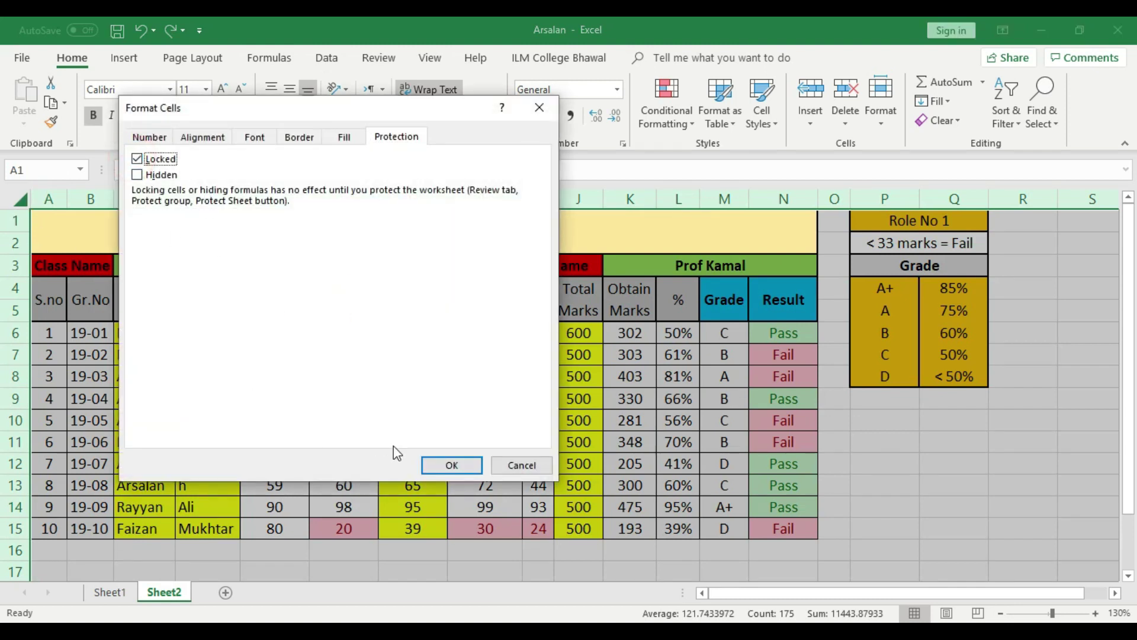
pyautogui.click(451, 465)
pyautogui.click(952, 501)
pyautogui.click(953, 500)
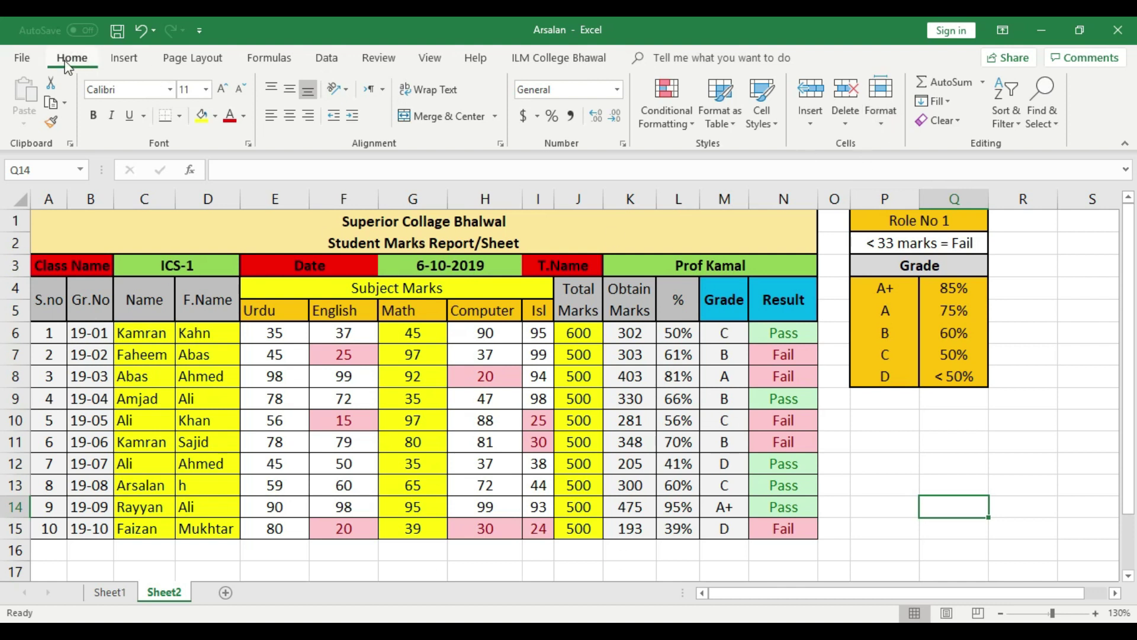
# Protect Sheet2 with a confirmed password, save, and verify G10's Math mark refuses edits
pyautogui.click(889, 107)
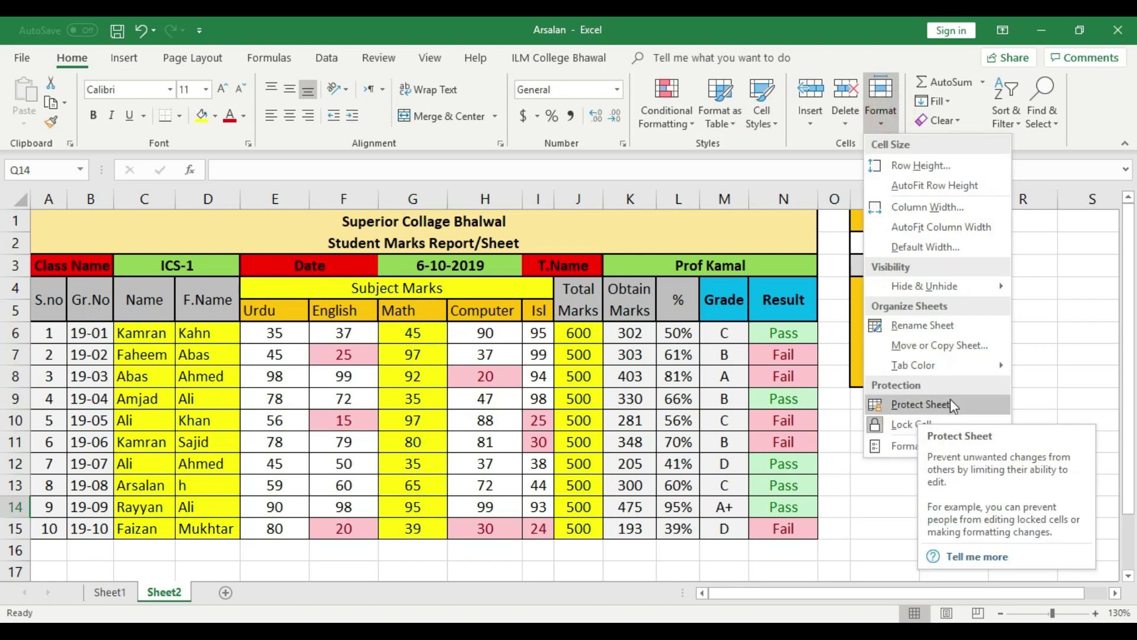
pyautogui.click(953, 403)
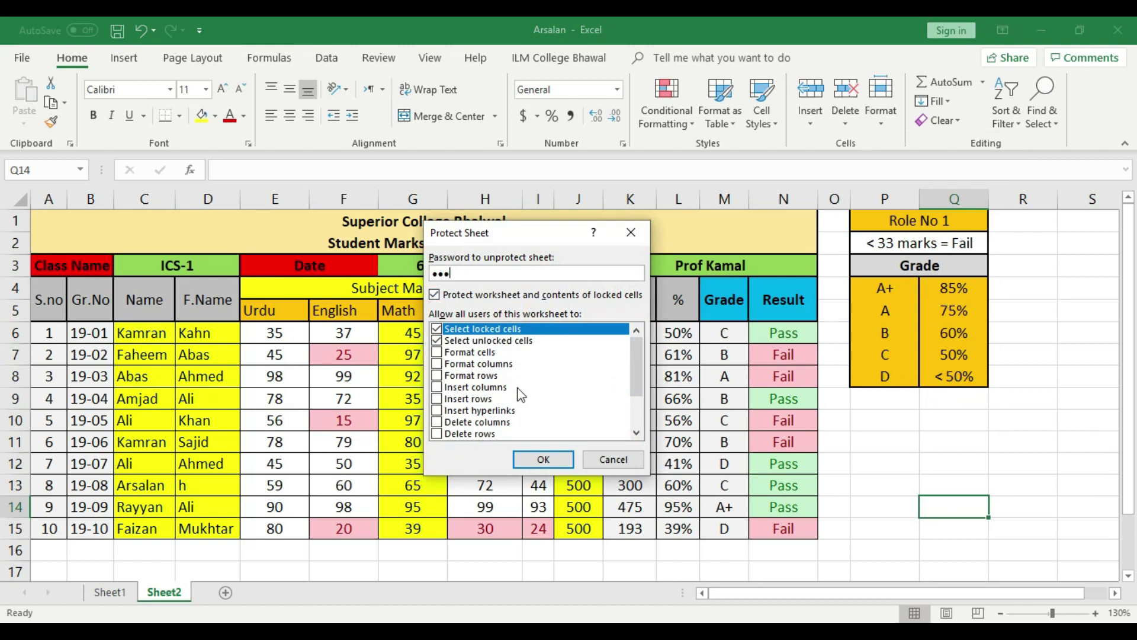
pyautogui.click(543, 460)
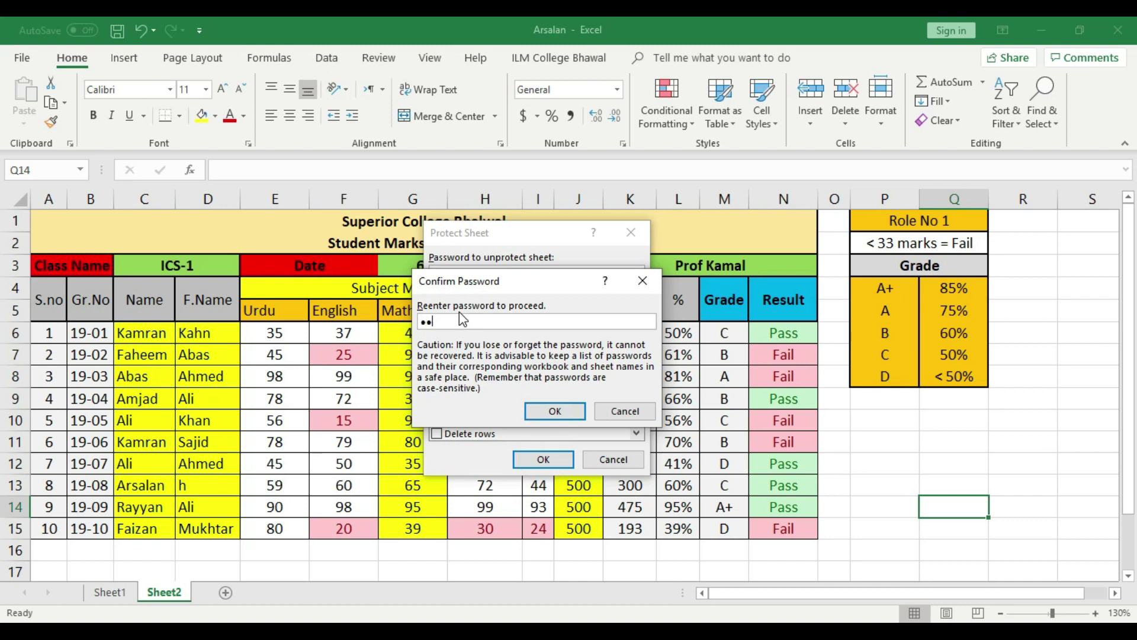
pyautogui.click(551, 410)
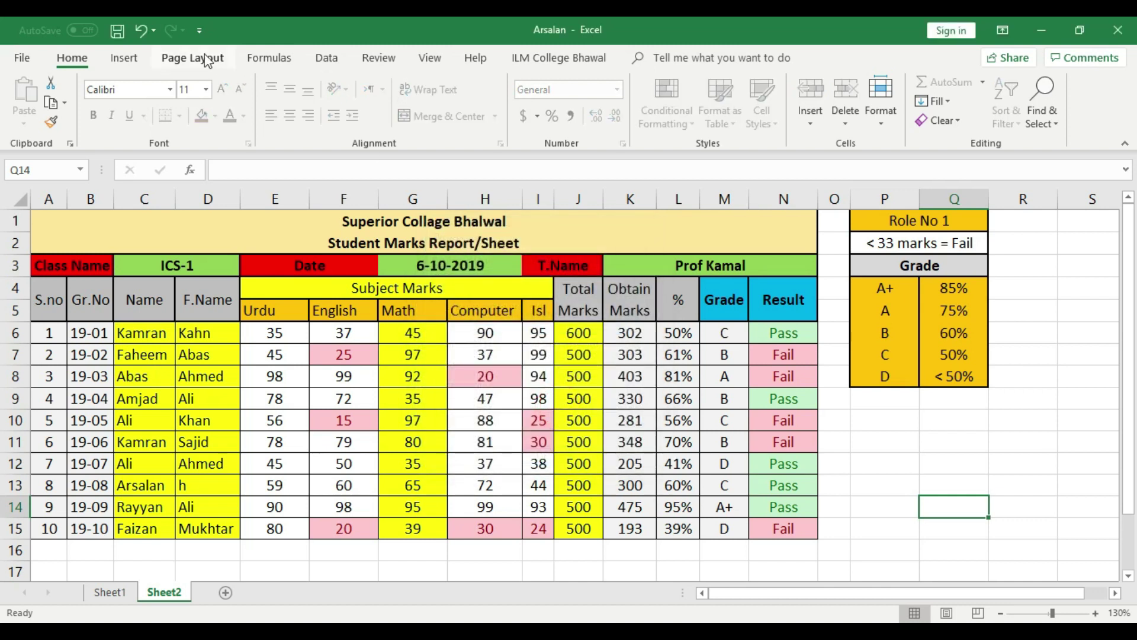
pyautogui.click(117, 30)
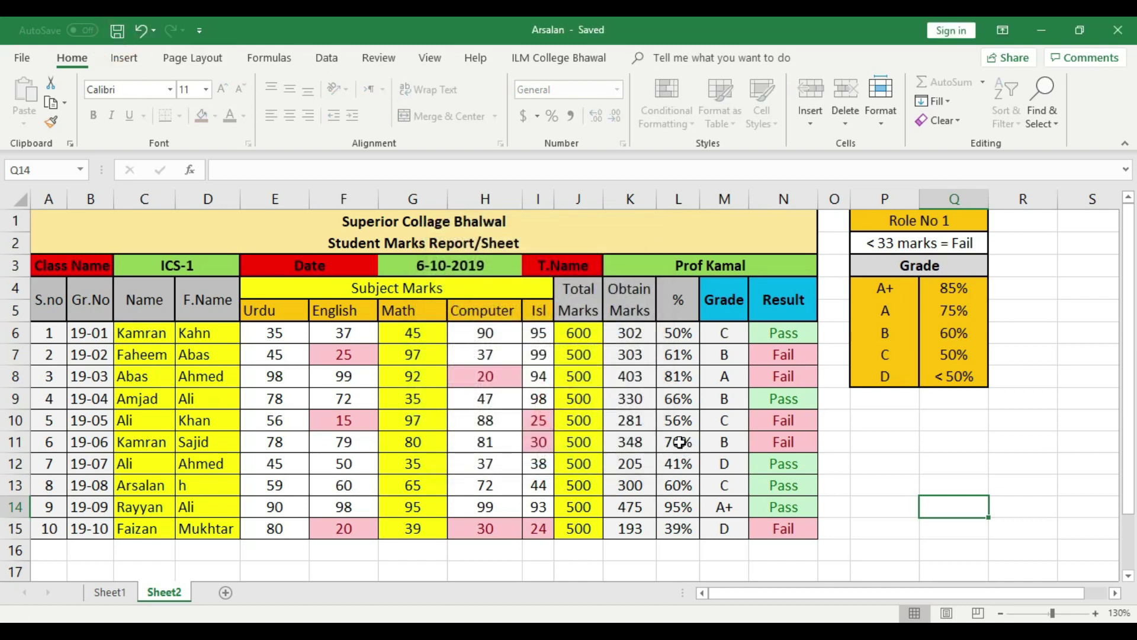
pyautogui.doubleClick(417, 423)
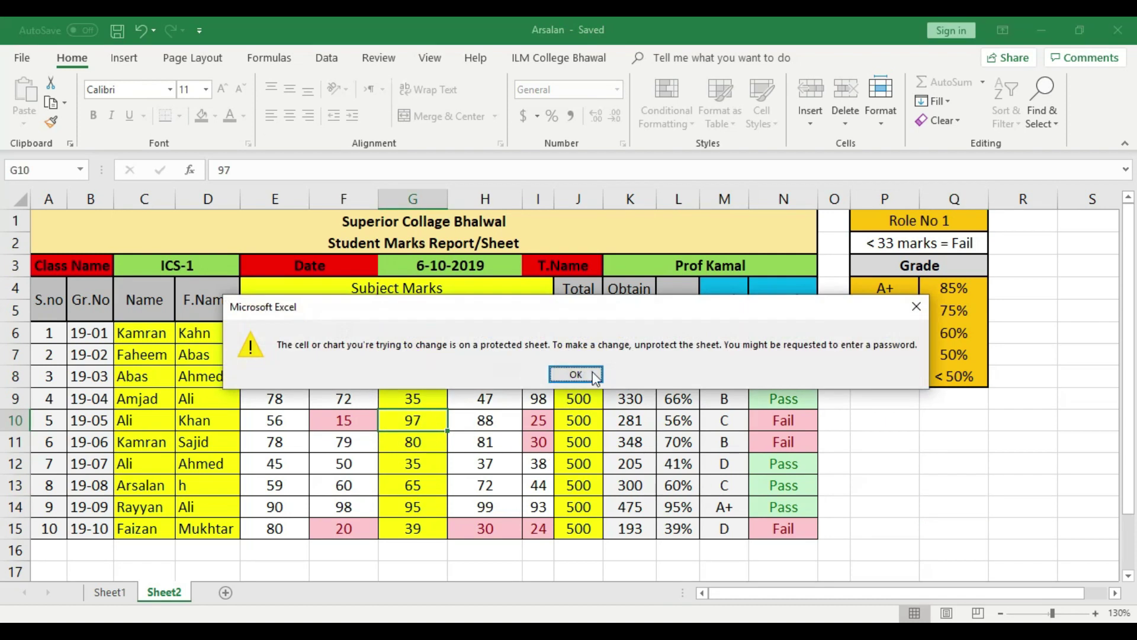
pyautogui.click(595, 376)
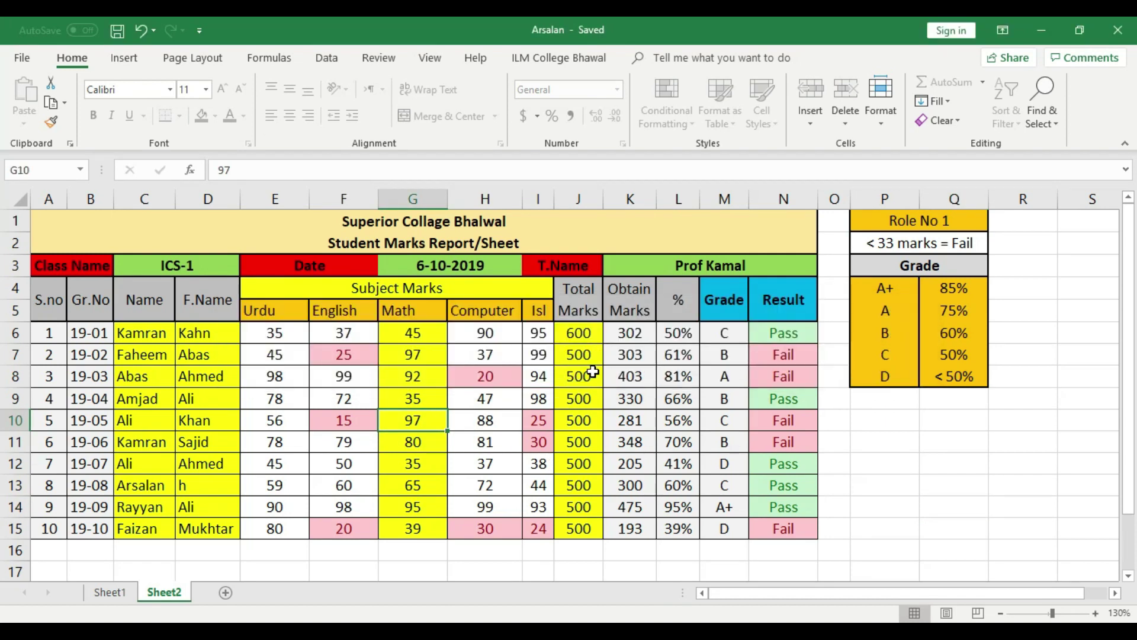
# Check the workbook's protection options on the File > Info page, then return to the sheet
pyautogui.click(21, 58)
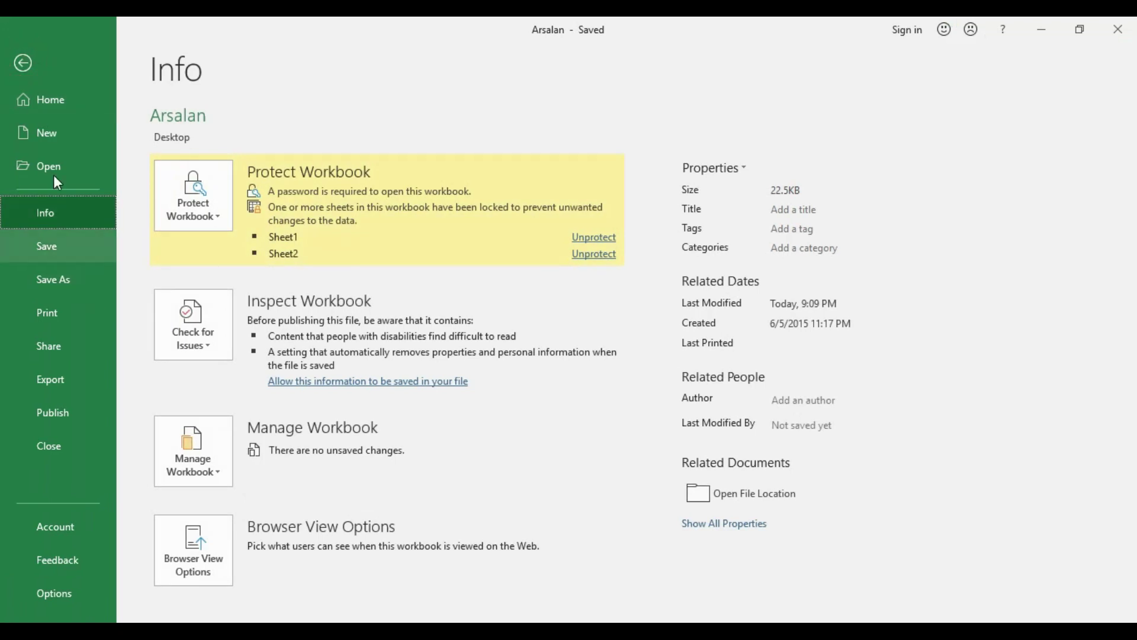
pyautogui.click(215, 216)
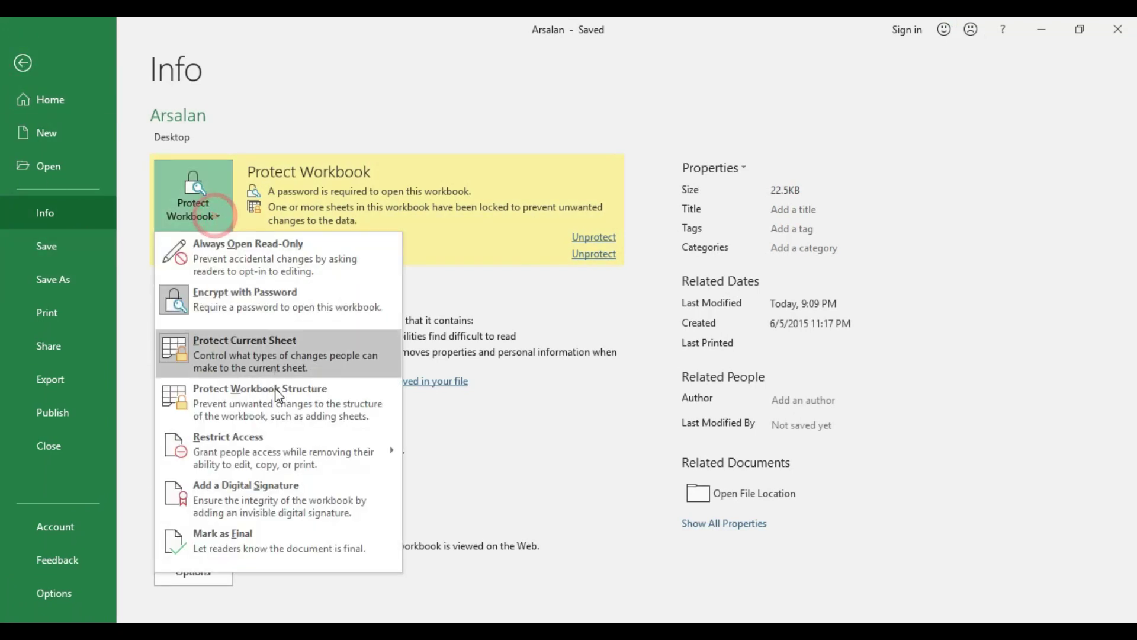
pyautogui.click(22, 62)
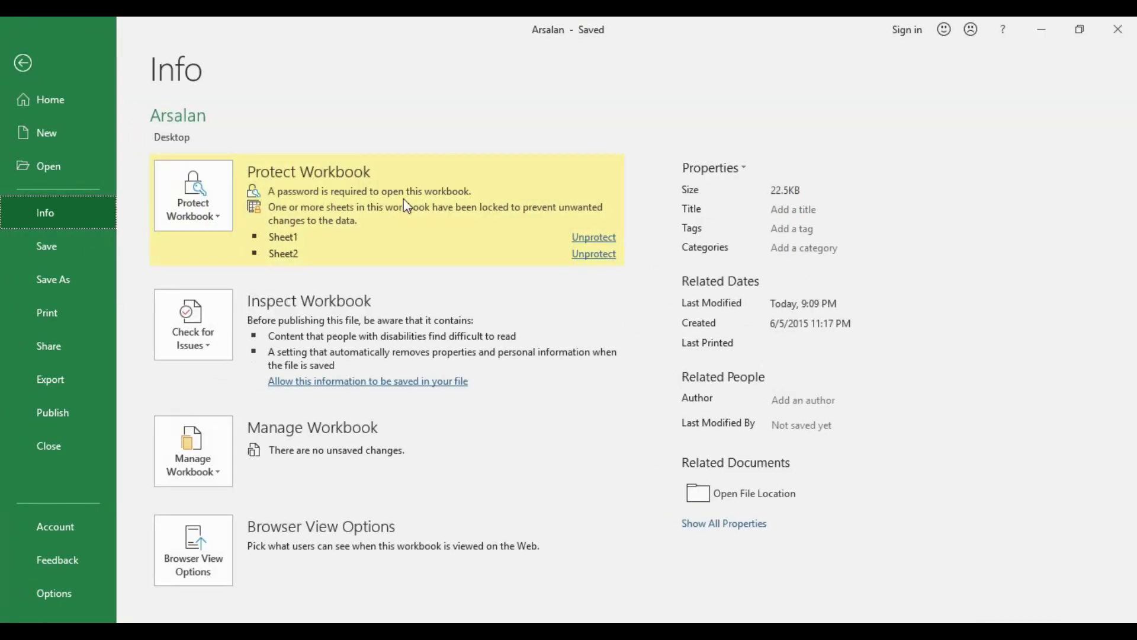
pyautogui.click(22, 59)
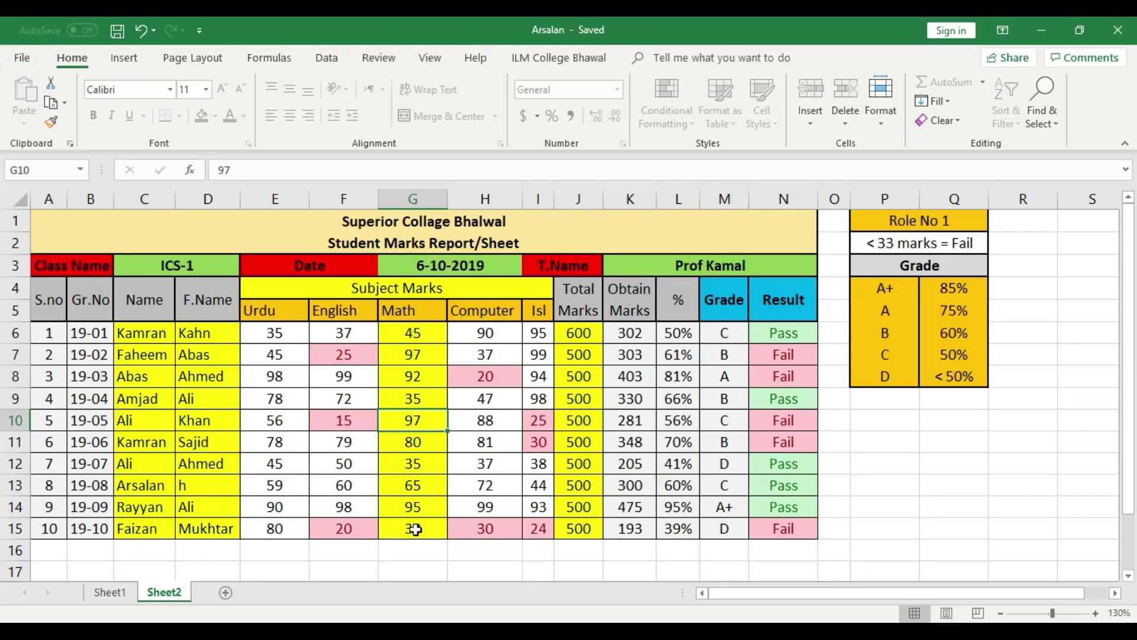
# Unprotect Sheet2 via Format > Unprotect Sheet, entering the password
pyautogui.click(887, 115)
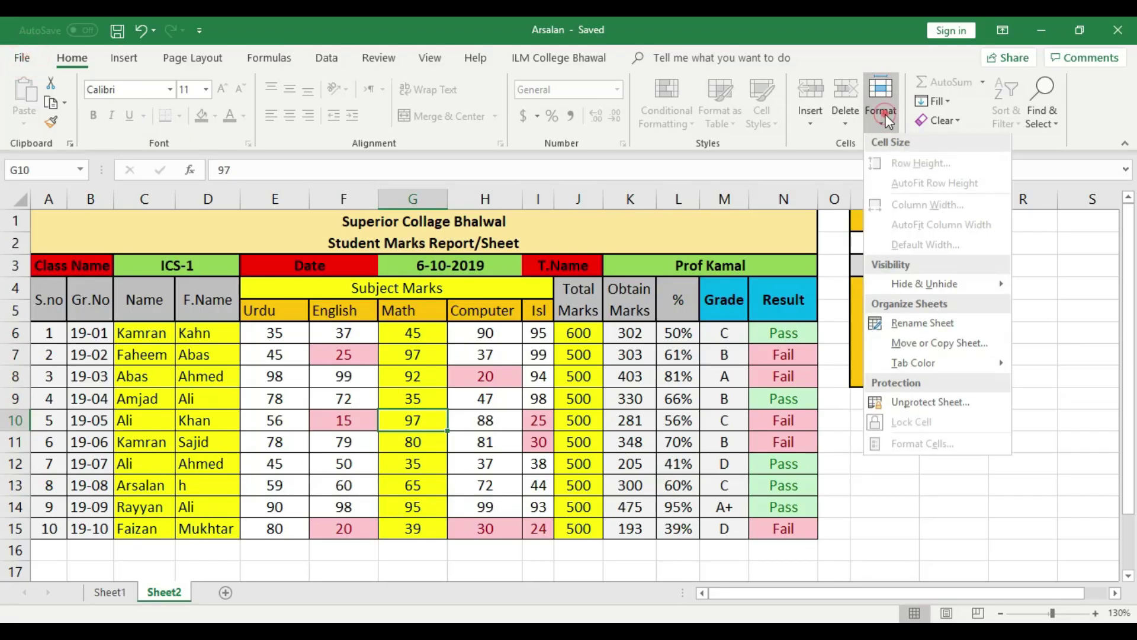
pyautogui.click(935, 407)
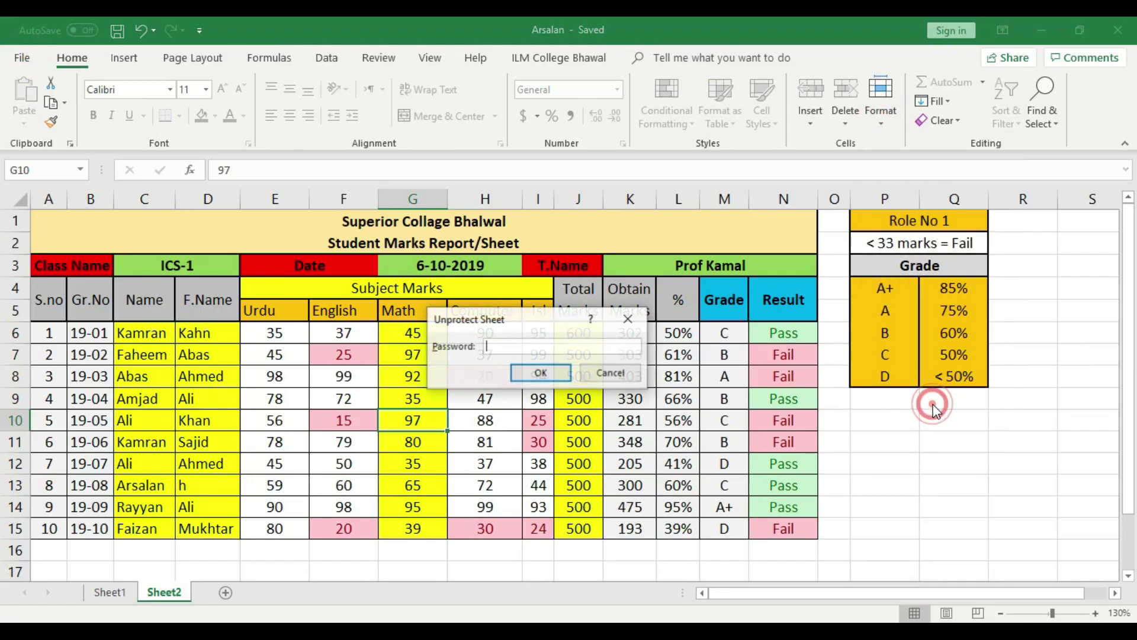
pyautogui.write('123')
pyautogui.click(555, 372)
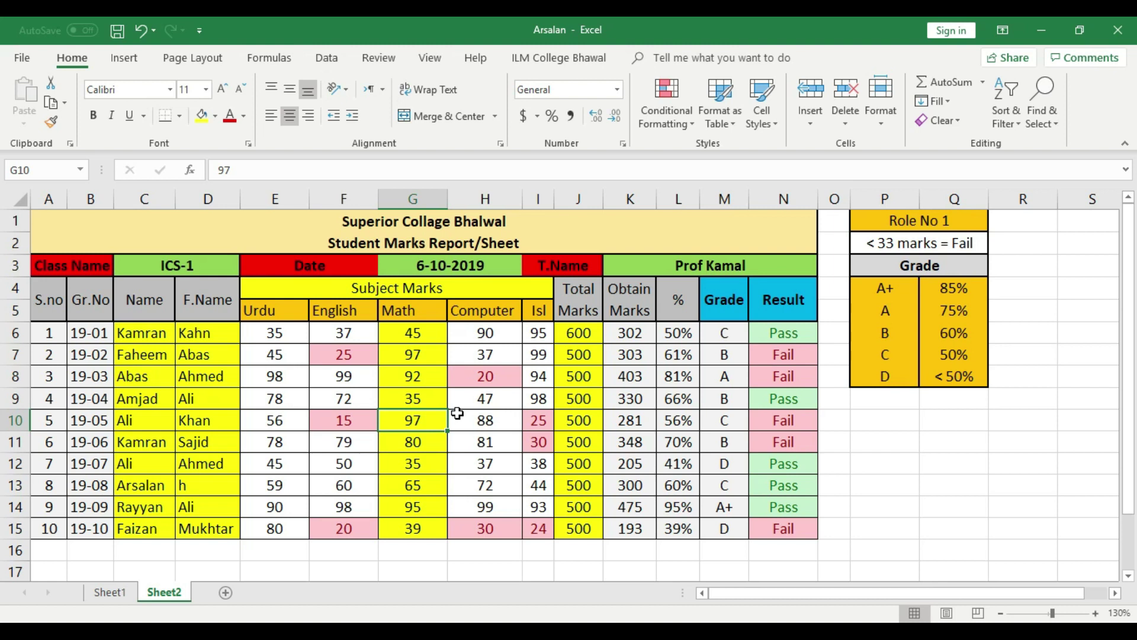
# Switch to Sheet1, inspect the Obtain Marks formula, and unprotect it with the password
pyautogui.click(110, 592)
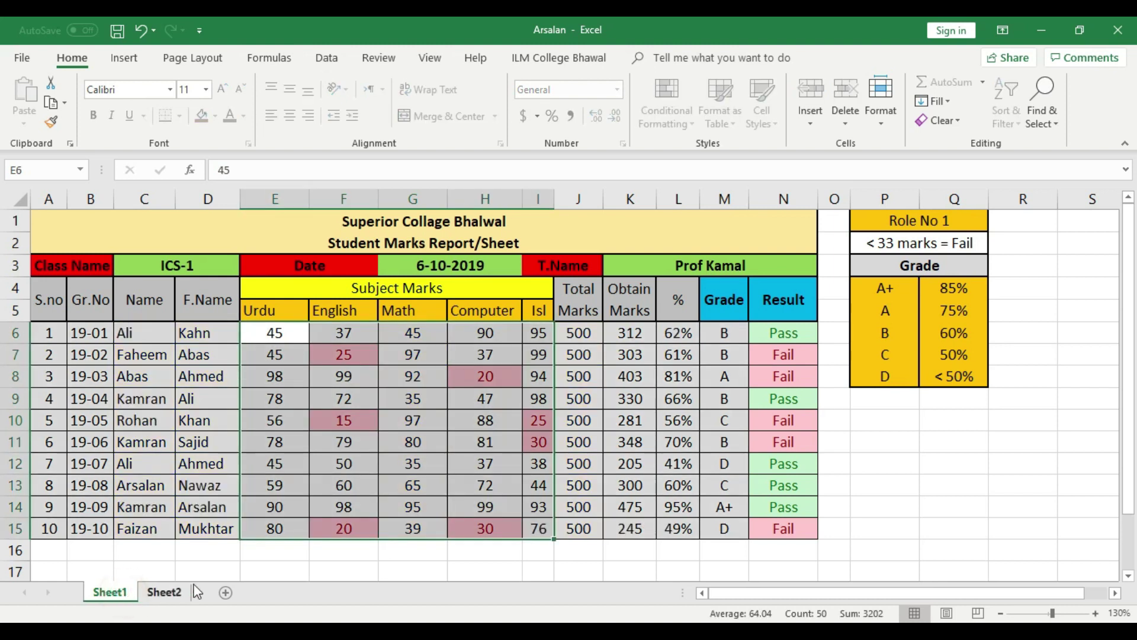
pyautogui.click(344, 507)
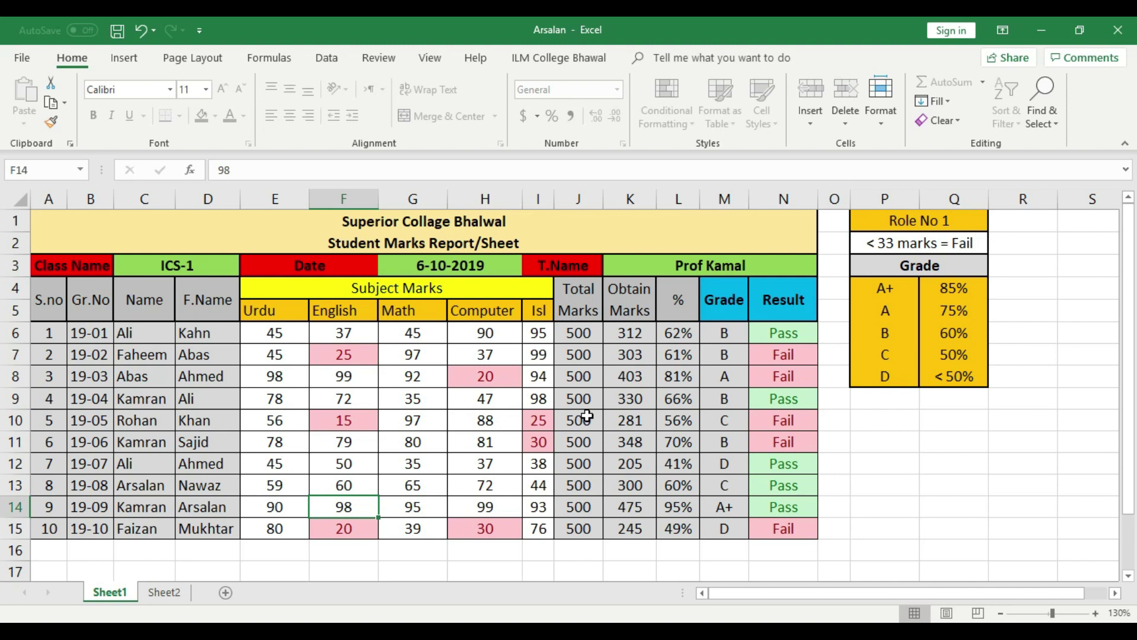
pyautogui.click(627, 422)
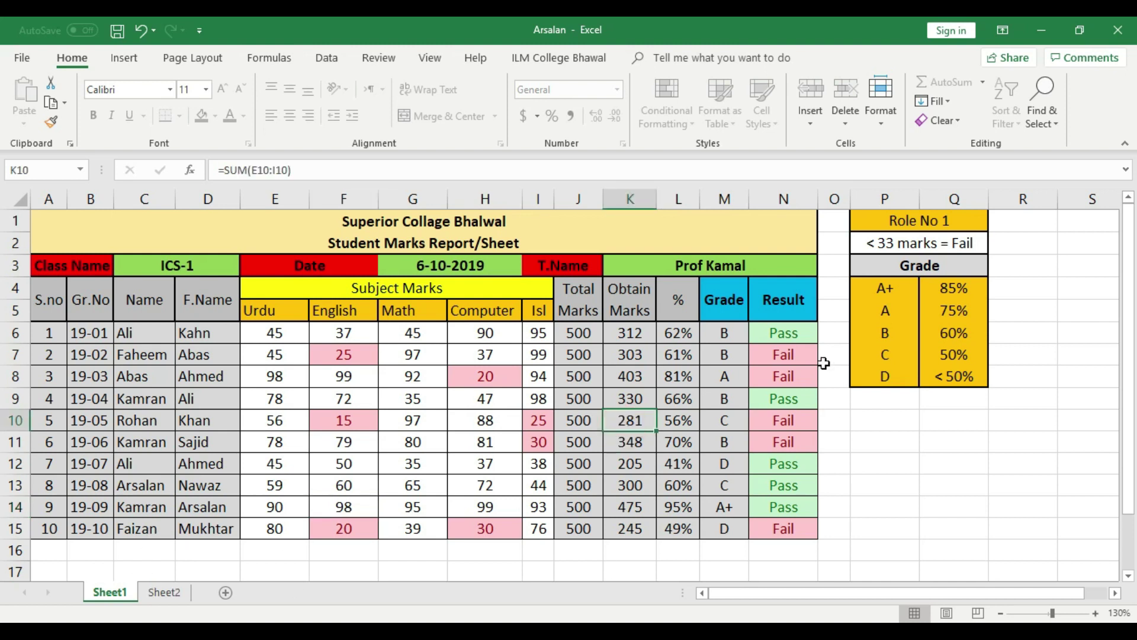
pyautogui.click(883, 121)
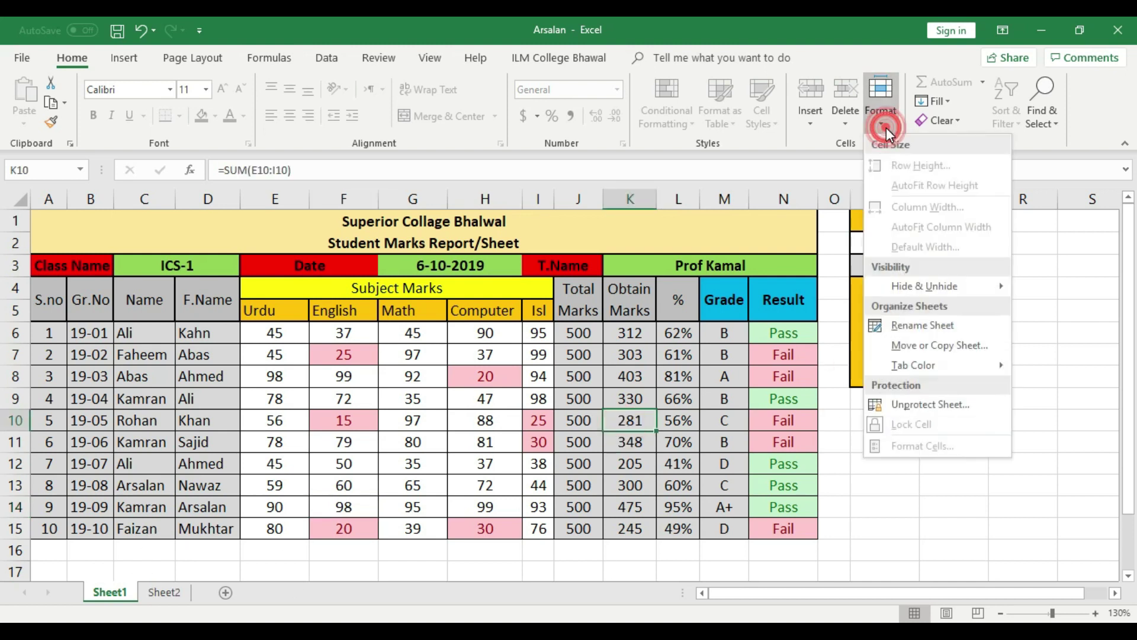
pyautogui.click(903, 407)
pyautogui.write('12')
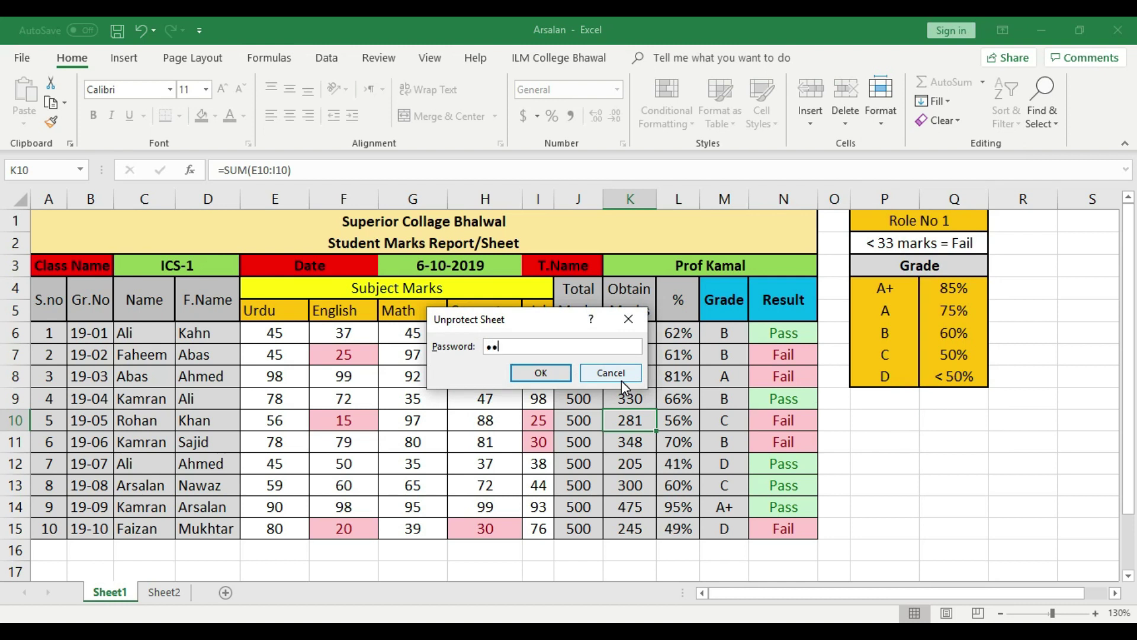
pyautogui.click(541, 373)
# Verify Sheet1's protection status on the File > Info page and reopen the Format menu
pyautogui.click(886, 440)
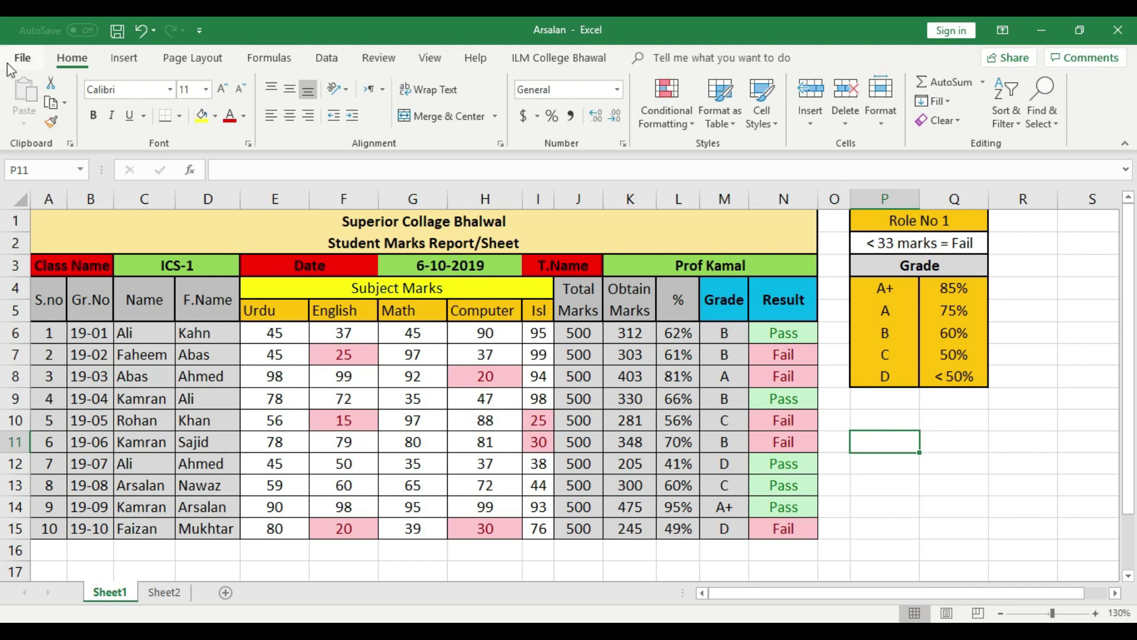
pyautogui.click(27, 63)
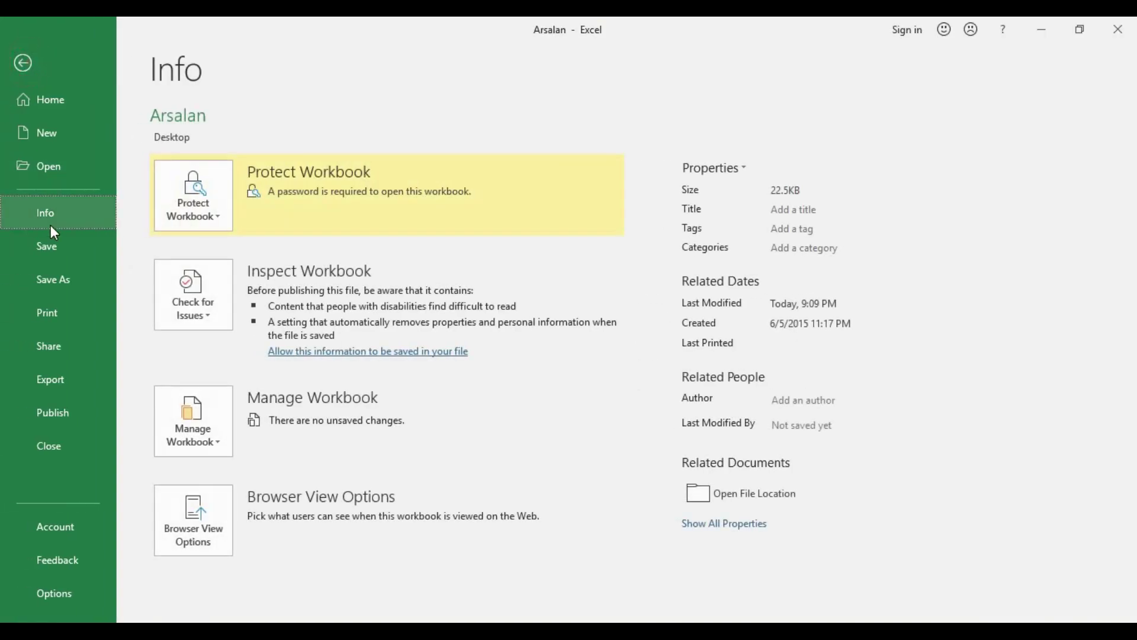
pyautogui.click(21, 61)
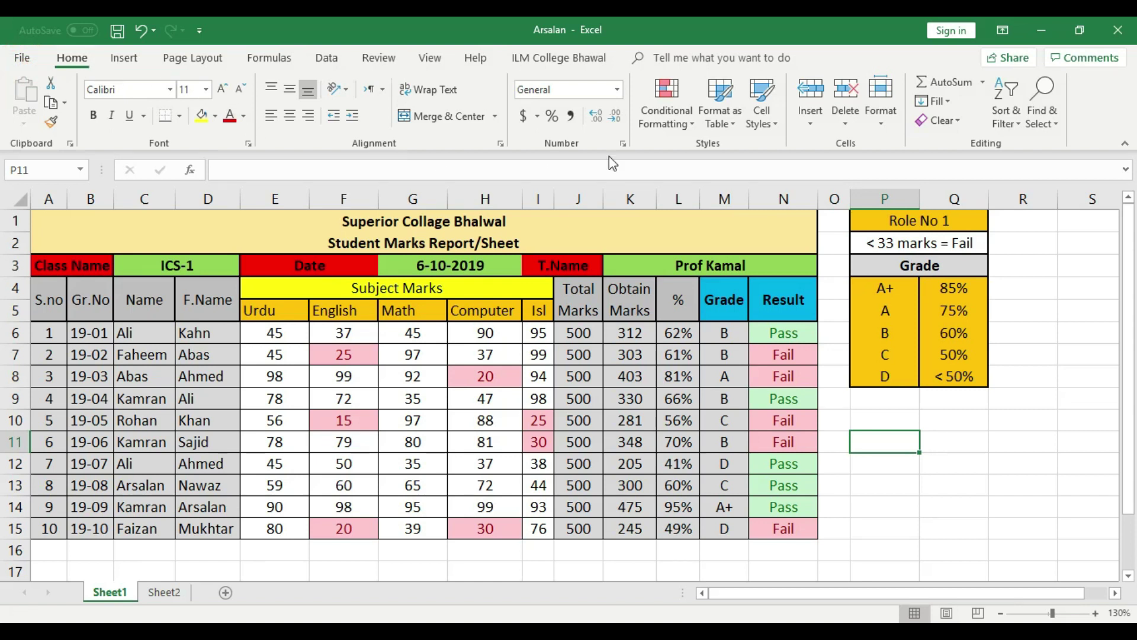
pyautogui.click(879, 116)
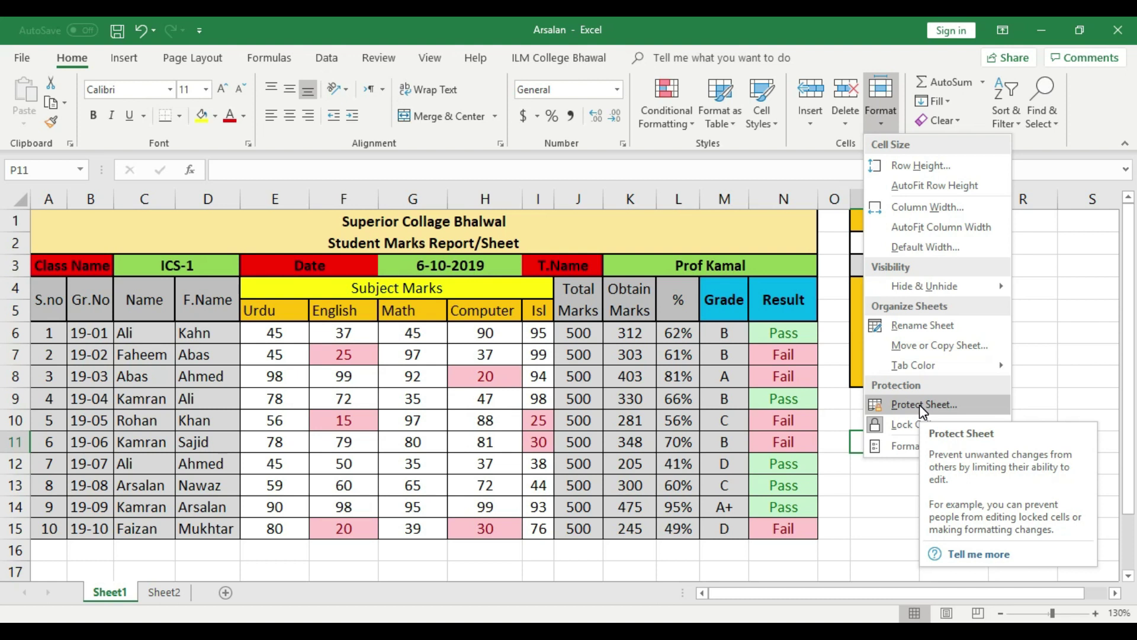
# Fill the student detail cells A6:D15 with yellow
pyautogui.click(589, 508)
pyautogui.click(349, 468)
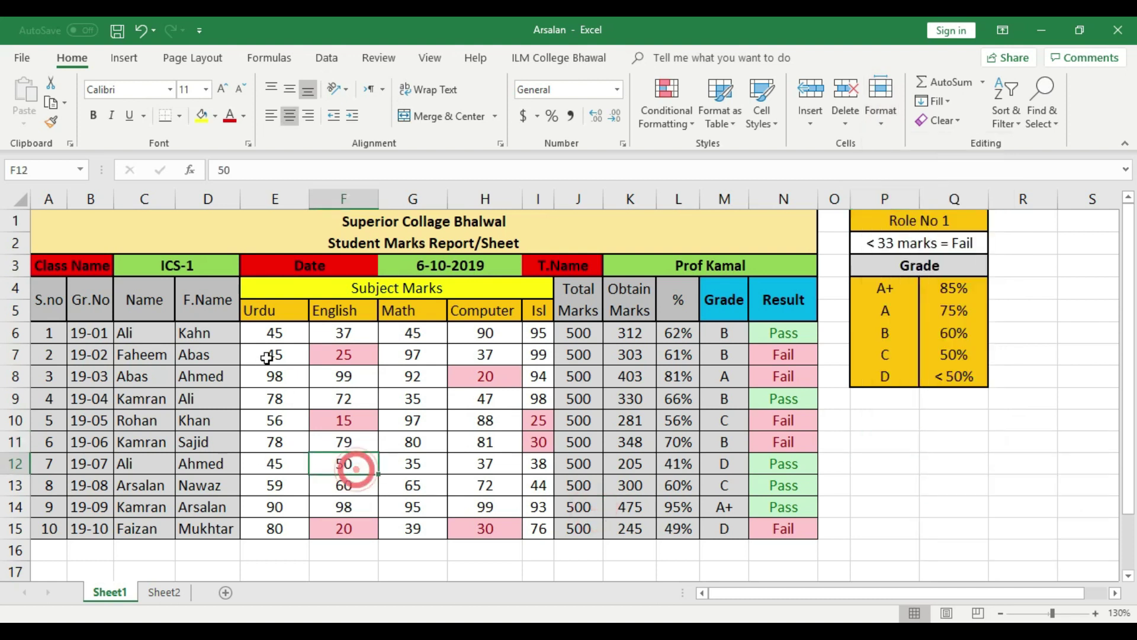
pyautogui.moveTo(267, 335); pyautogui.dragTo(500, 530)
pyautogui.moveTo(33, 338); pyautogui.dragTo(225, 527)
pyautogui.click(201, 115)
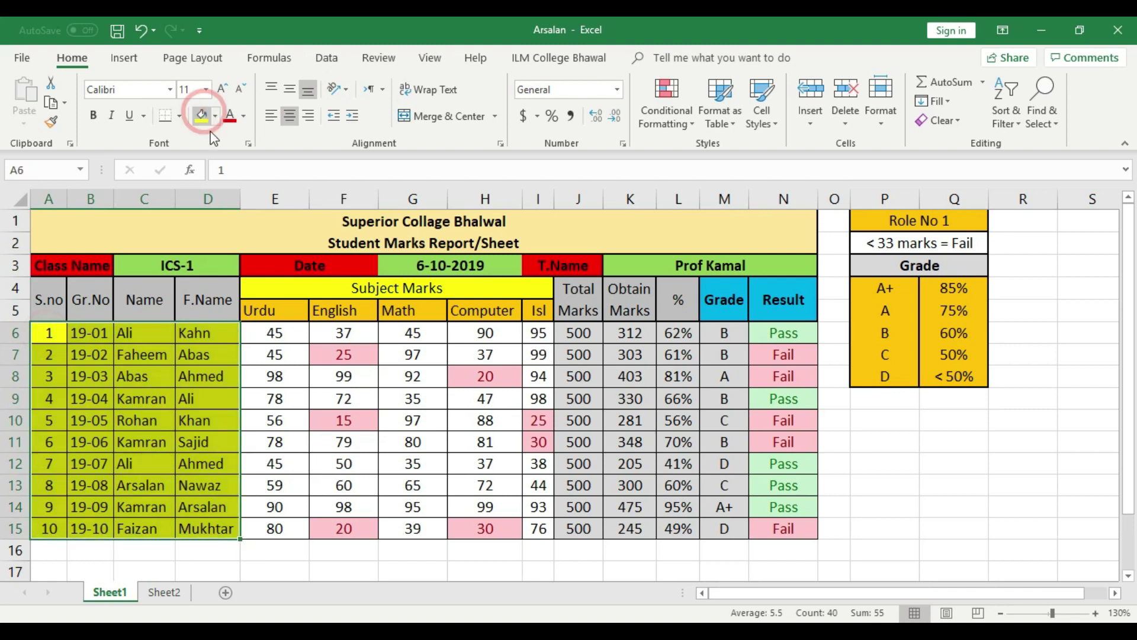
pyautogui.click(344, 354)
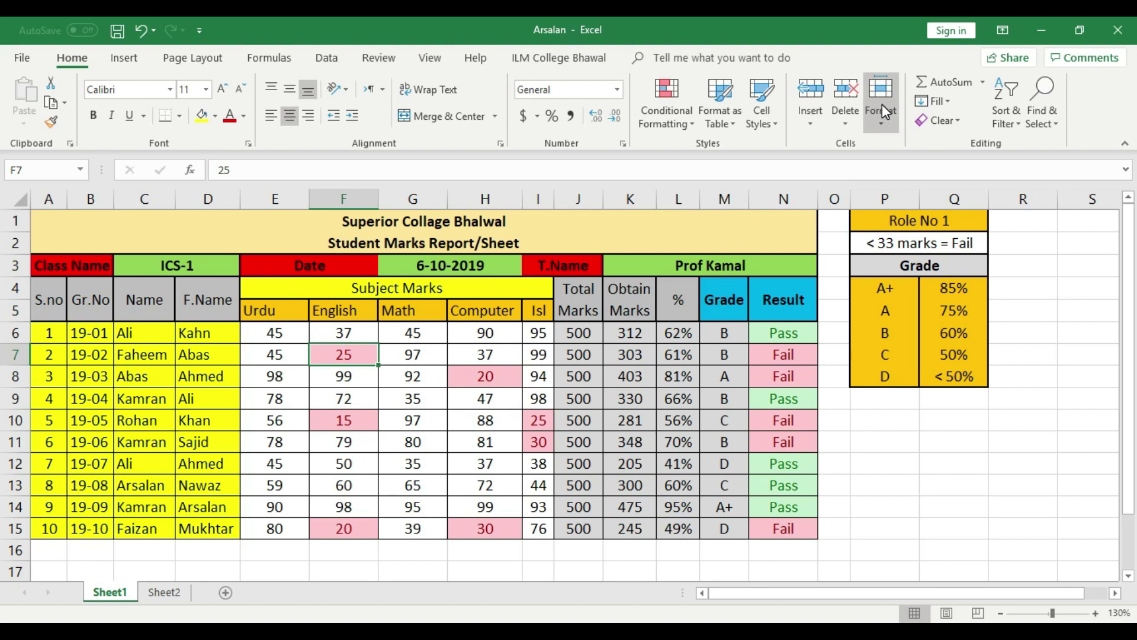
# Clear the Locked setting for A6:D15 in Format Cells > Protection
pyautogui.moveTo(219, 529); pyautogui.dragTo(51, 332)
pyautogui.rightClick(201, 441)
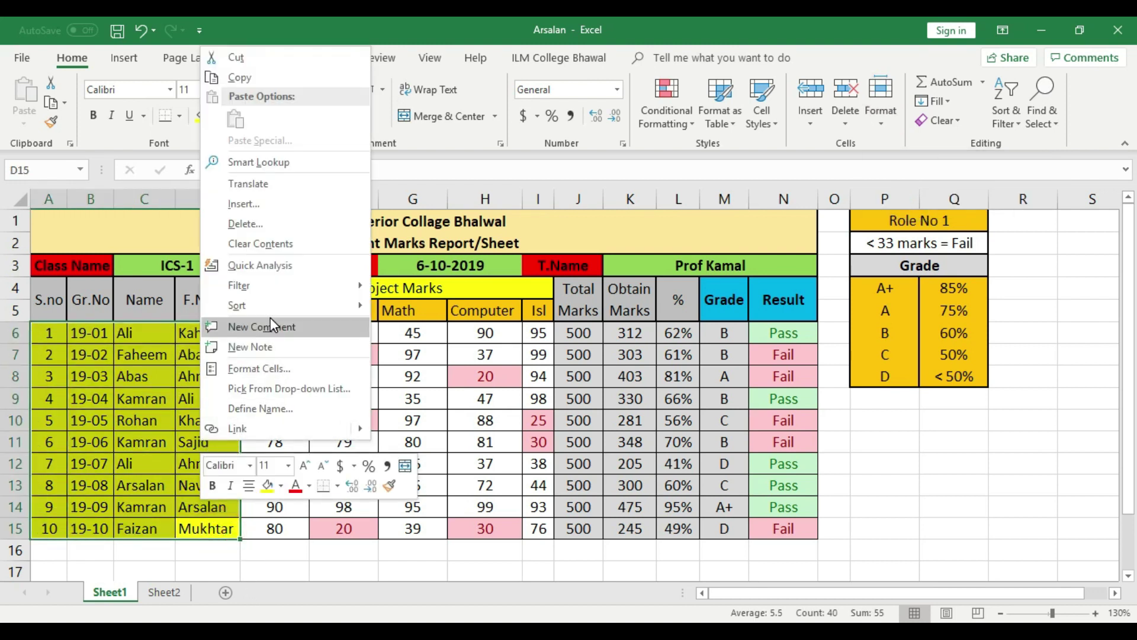
pyautogui.click(270, 369)
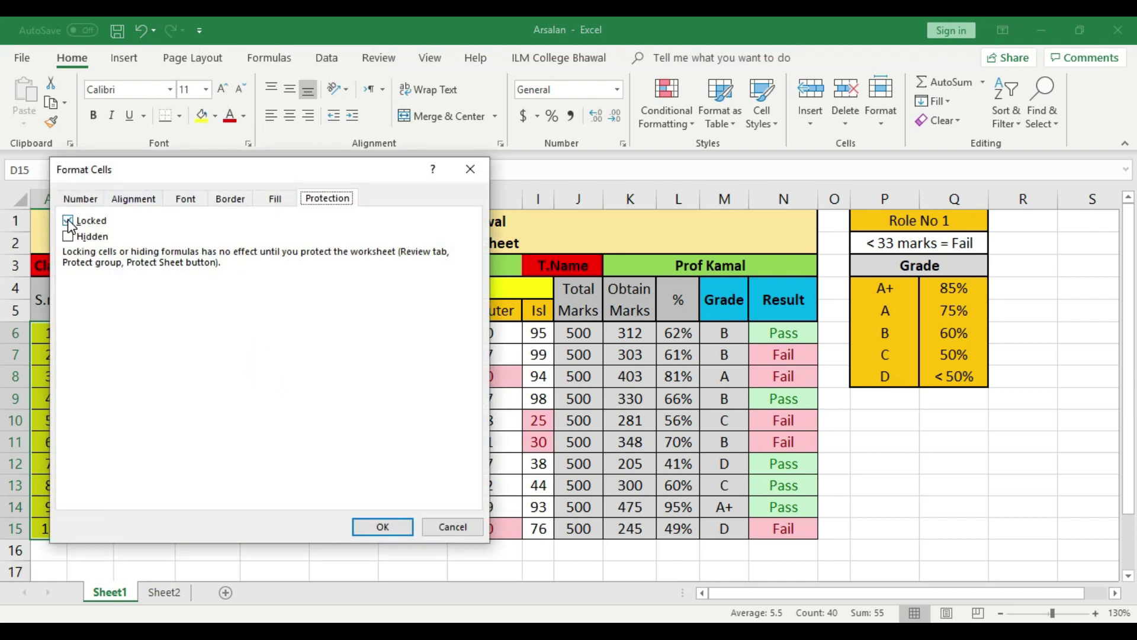
pyautogui.click(324, 198)
pyautogui.click(67, 220)
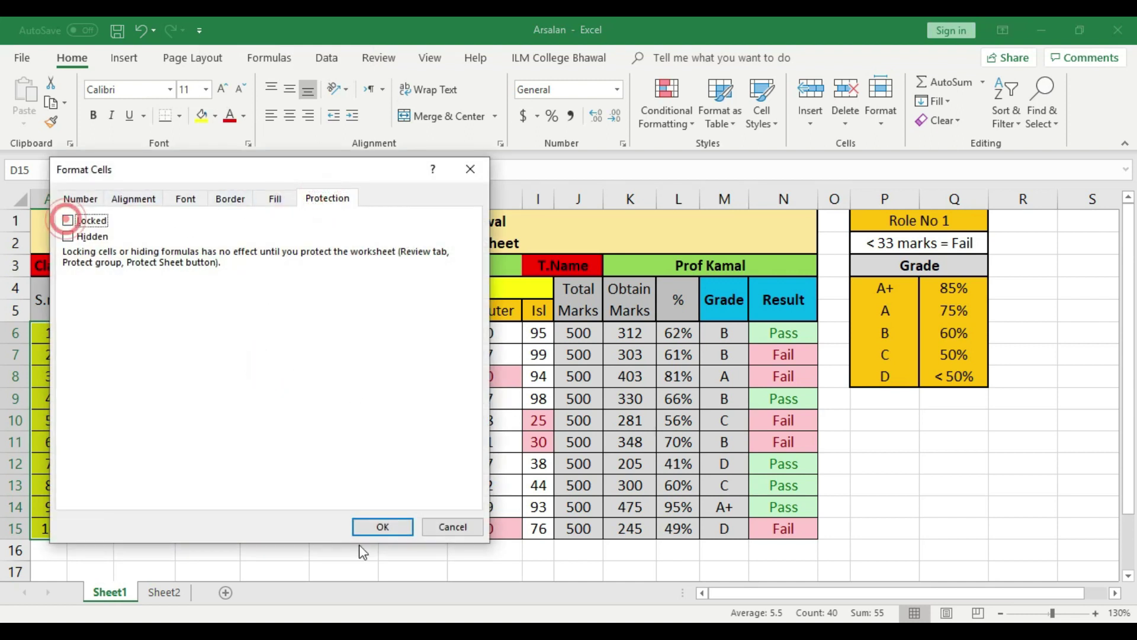
pyautogui.click(382, 526)
pyautogui.click(876, 114)
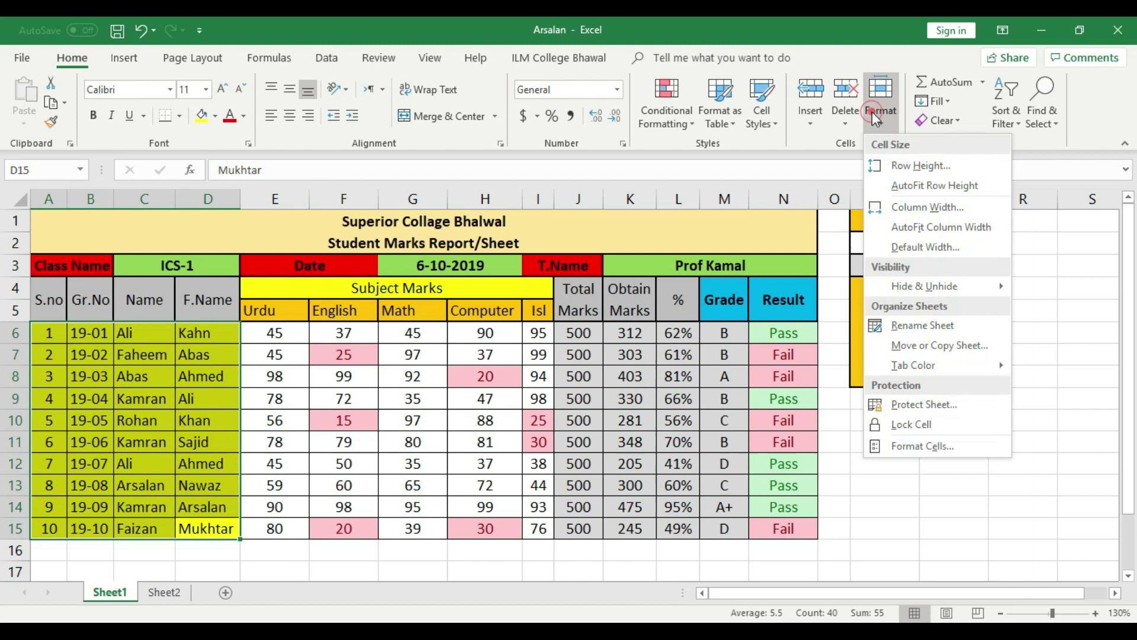
# Protect Sheet1 with a confirmed password and save the workbook
pyautogui.click(936, 404)
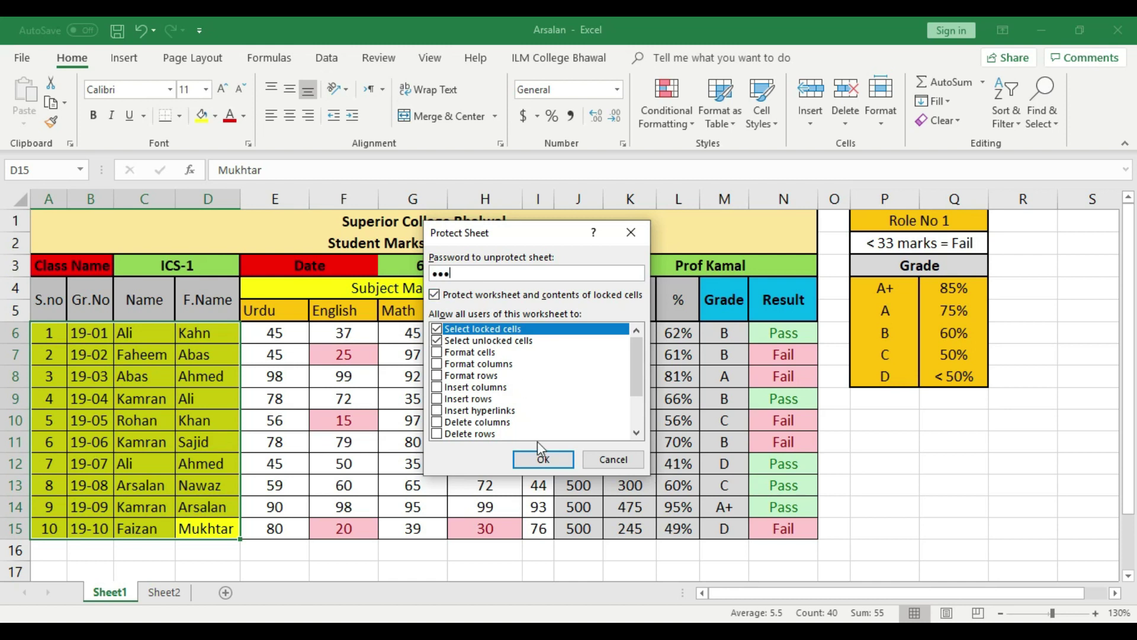
pyautogui.click(541, 457)
pyautogui.write('123')
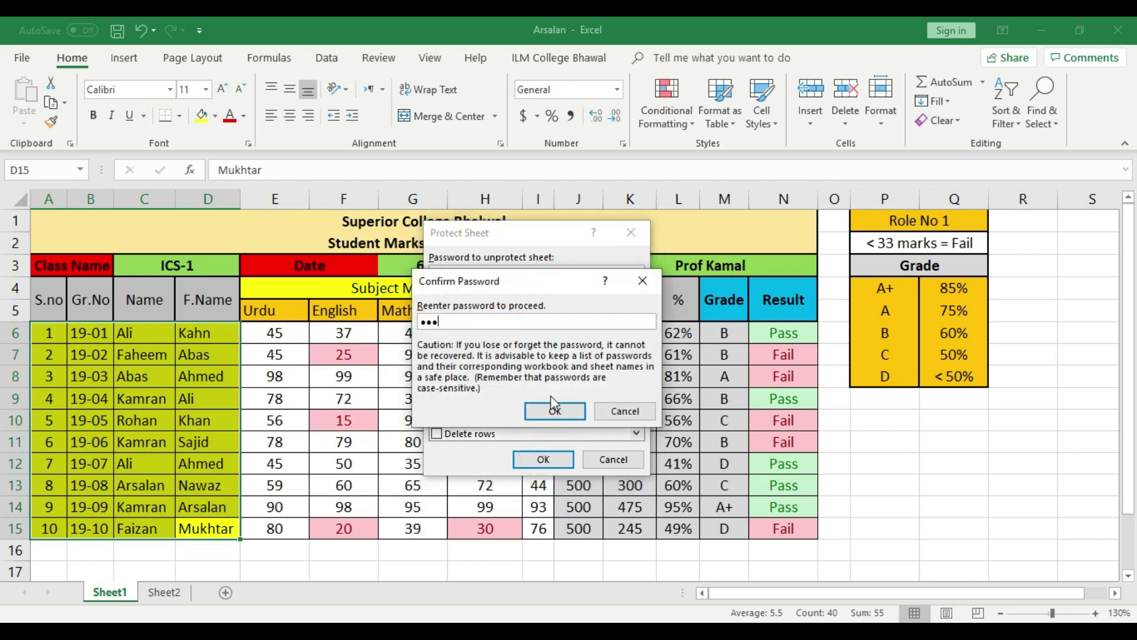
pyautogui.click(554, 409)
pyautogui.click(118, 29)
# Test typing into marks cells G13 and G11, undoing each entry, then pick name cell C12
pyautogui.click(418, 481)
pyautogui.write('sdf')
pyautogui.click(463, 445)
pyautogui.hotkey('ctrl', 'z')
pyautogui.click(405, 444)
pyautogui.write('d')
pyautogui.click(425, 412)
pyautogui.hotkey('ctrl', 'z')
pyautogui.click(174, 459)
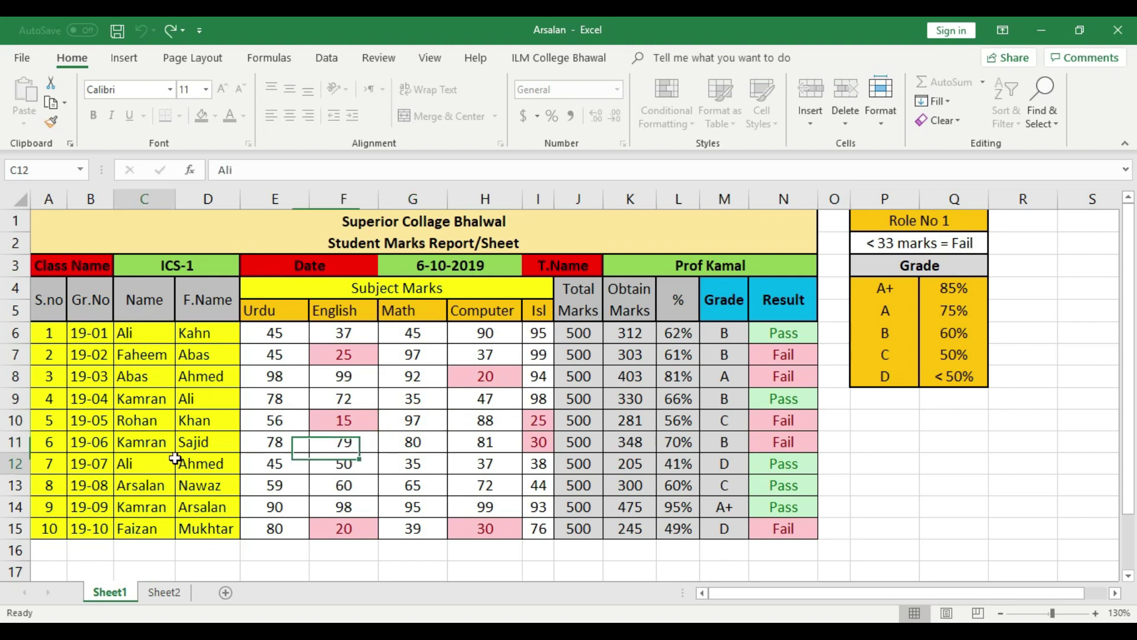
# Type a test character in name cell C12, then cancel the edit
pyautogui.write('s')
pyautogui.press('Escape')
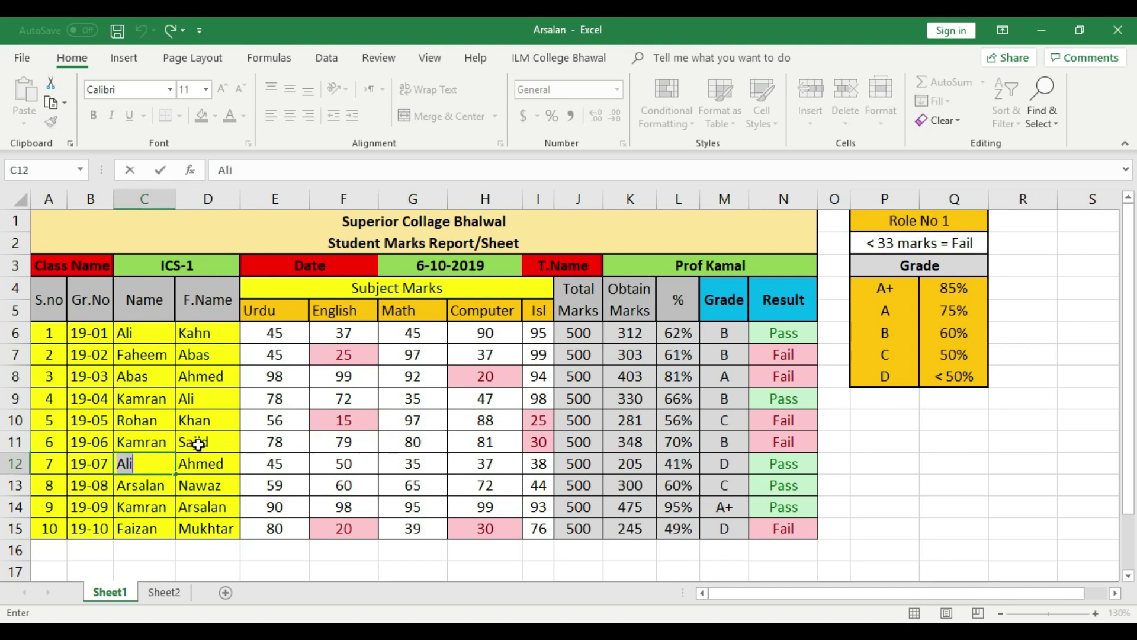
pyautogui.click(340, 449)
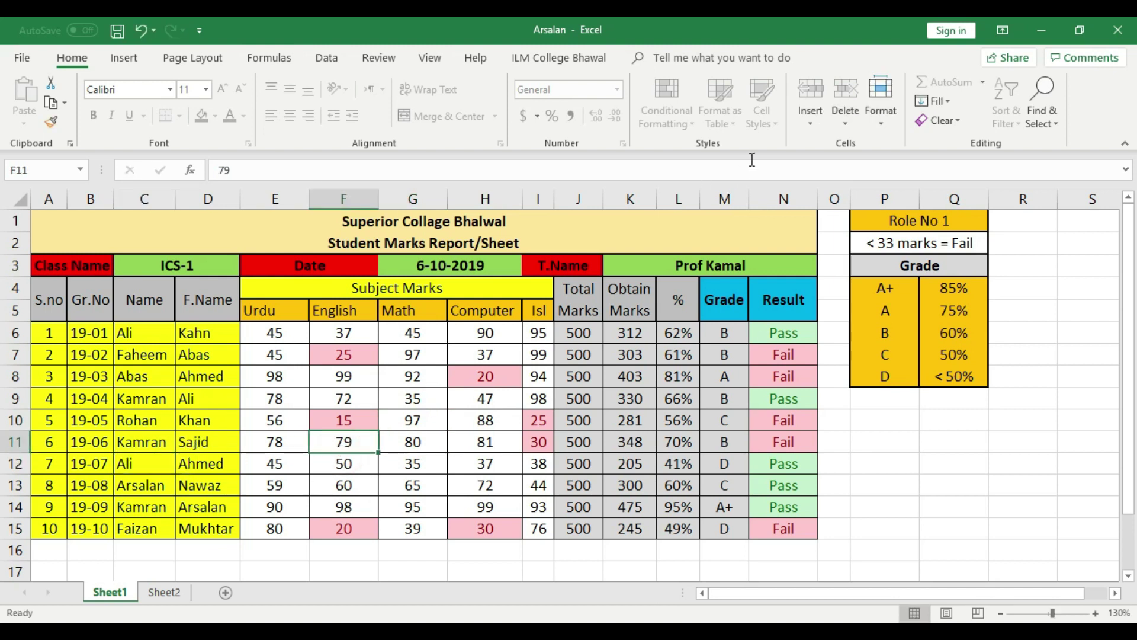
# Unprotect Sheet1 with its password and select every cell on the sheet
pyautogui.click(880, 101)
pyautogui.click(906, 401)
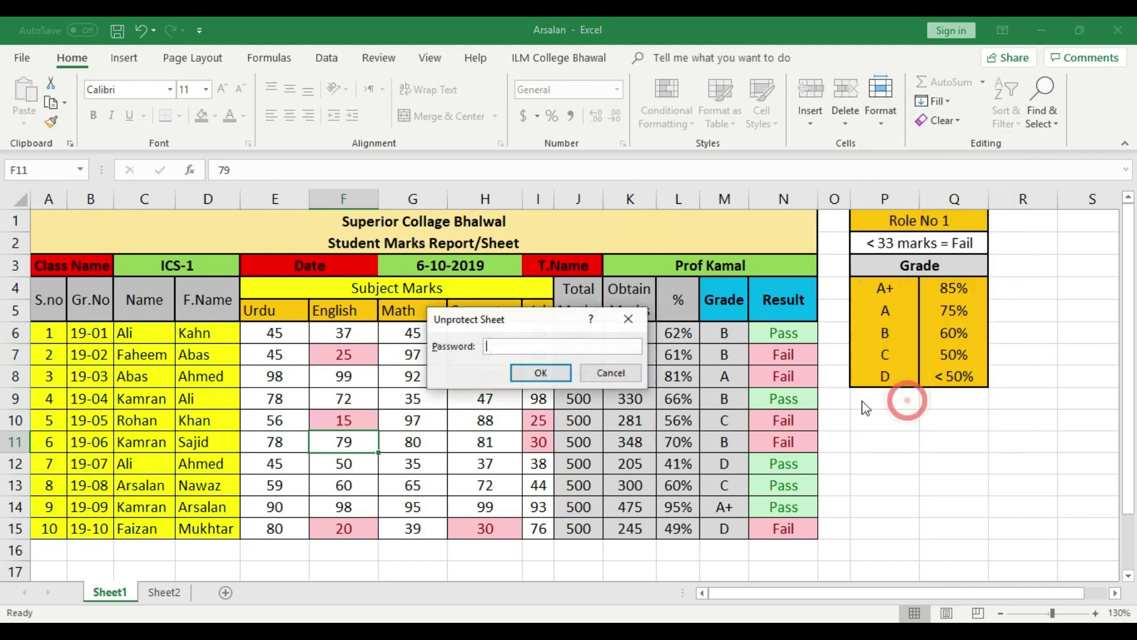
pyautogui.write('123')
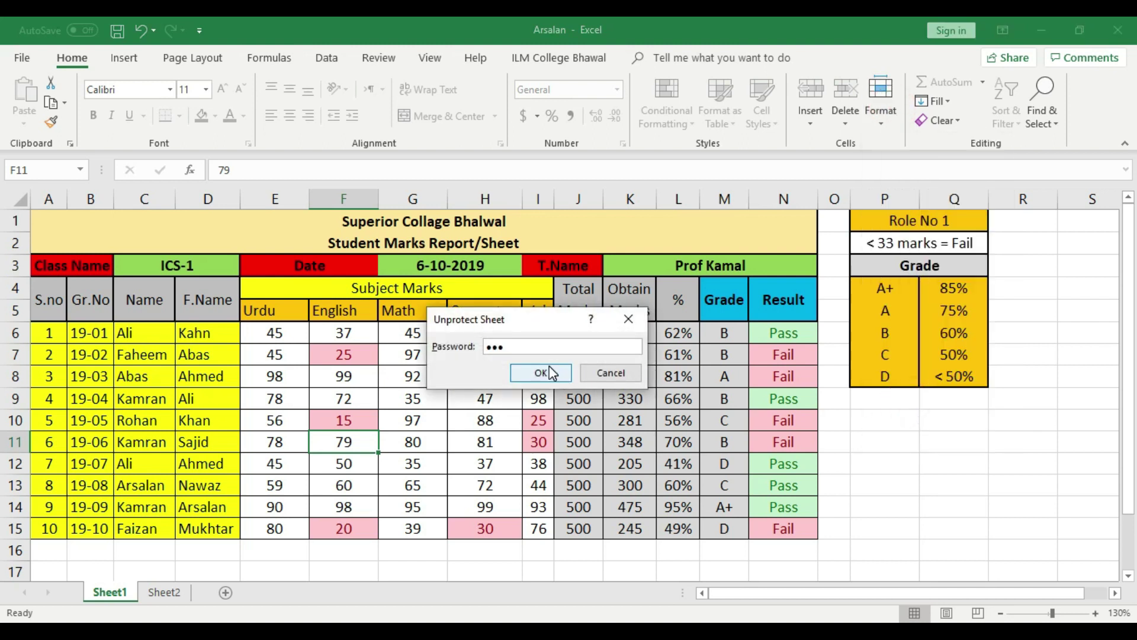
pyautogui.click(541, 373)
pyautogui.click(871, 419)
pyautogui.click(17, 197)
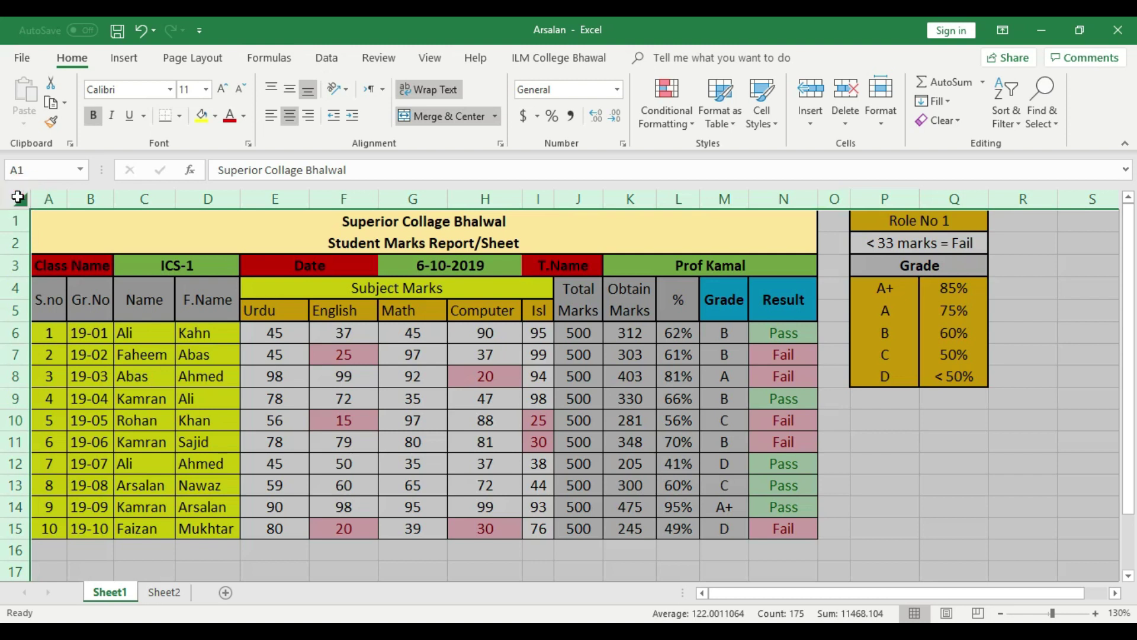
# Mark every cell on the sheet Locked in Format Cells and save the workbook
pyautogui.rightClick(125, 314)
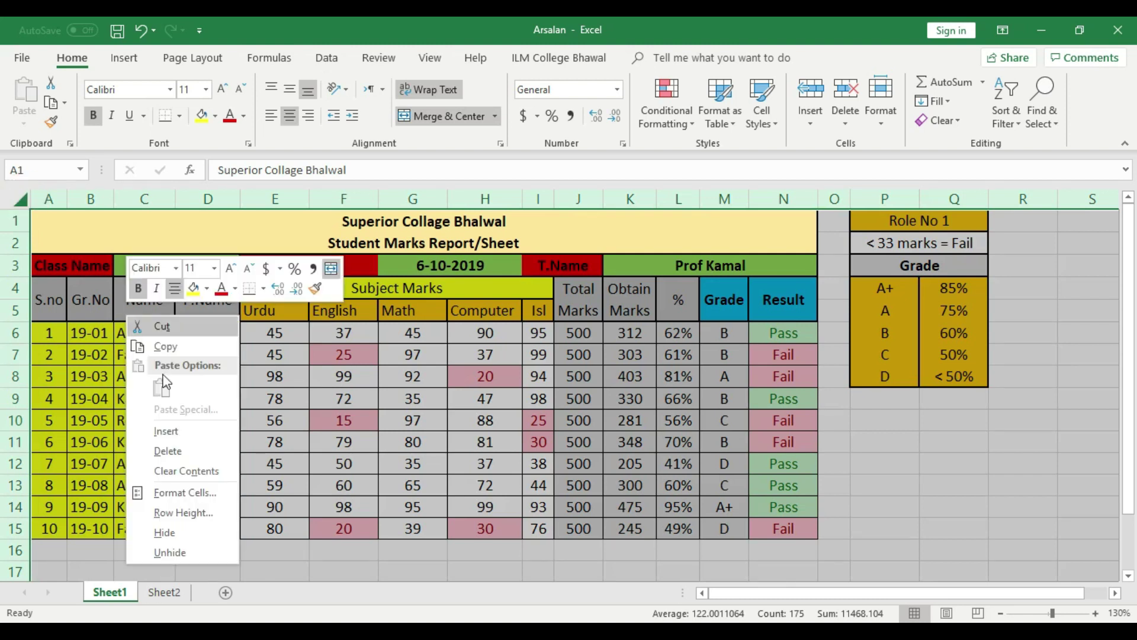
pyautogui.click(196, 482)
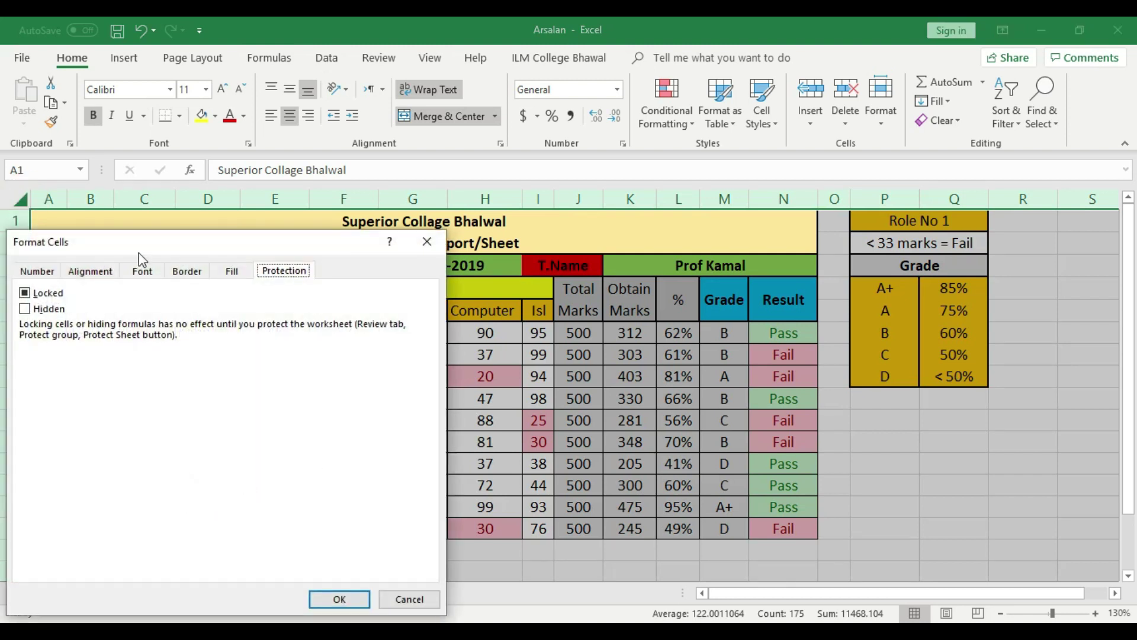
pyautogui.click(25, 293)
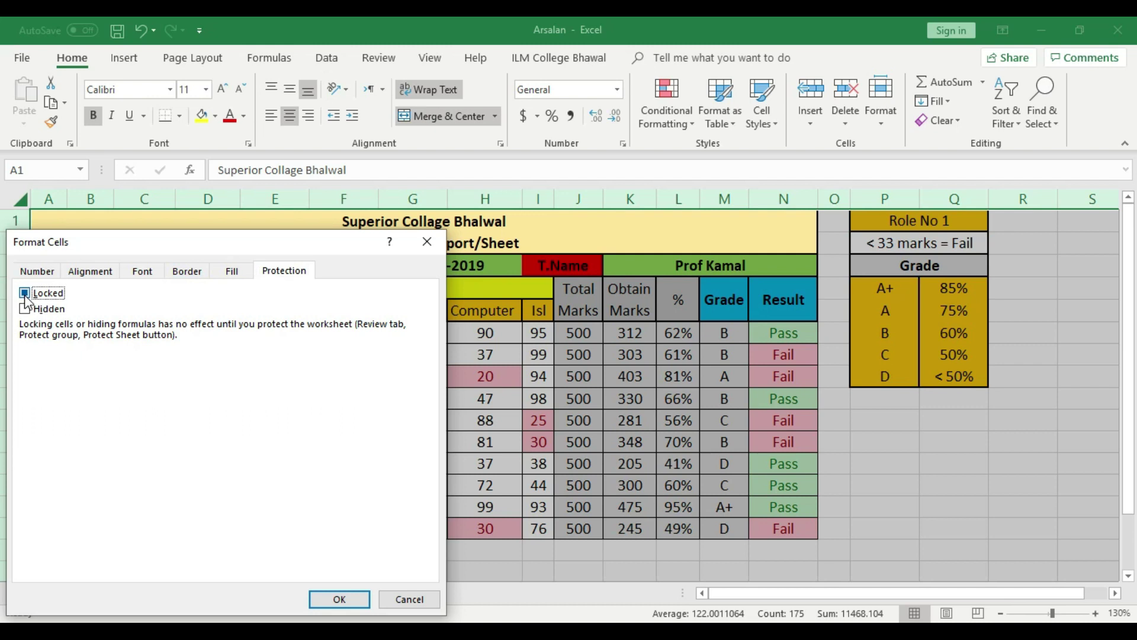
pyautogui.click(339, 599)
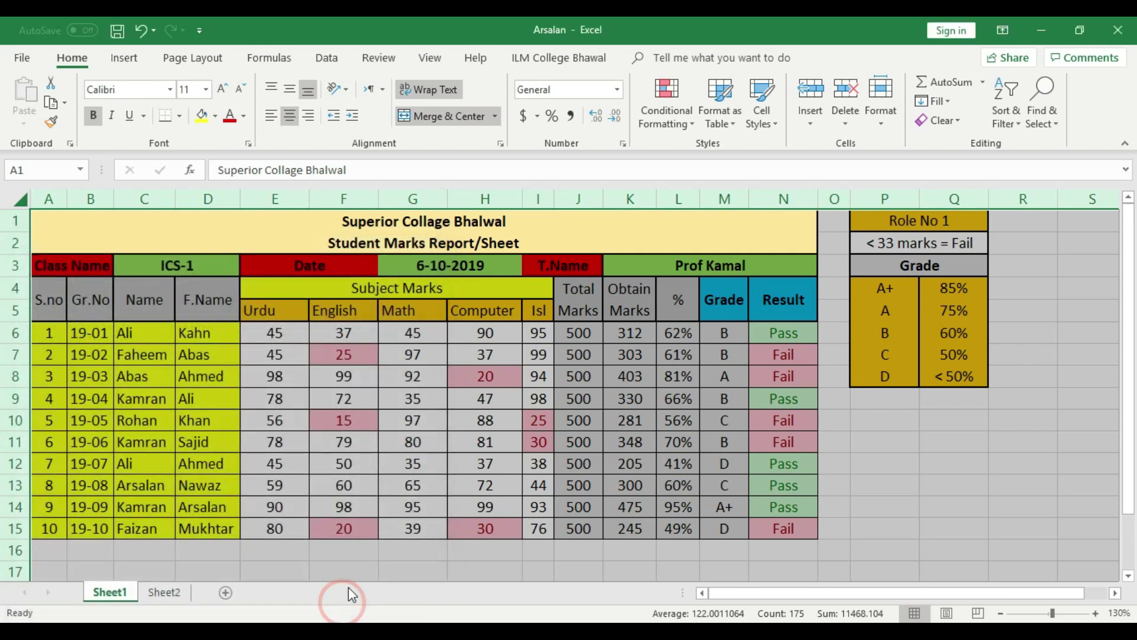
pyautogui.click(667, 465)
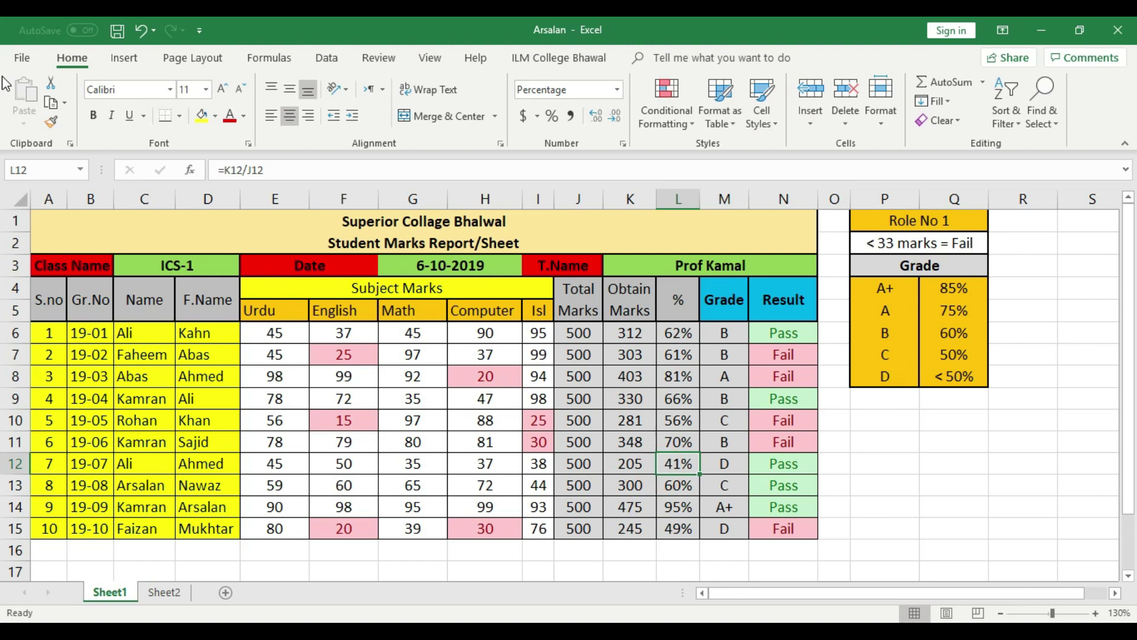
pyautogui.click(118, 30)
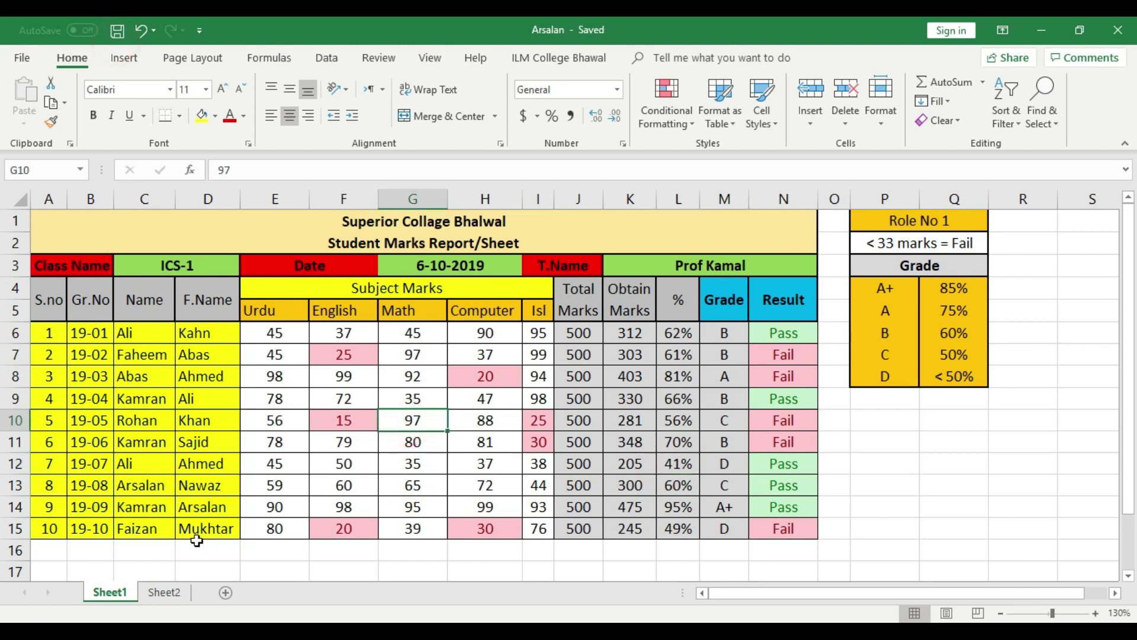
# Unlock the S.no, Gr.No, Name and F.Name cells A6:D15 in Format Cells > Protection
pyautogui.moveTo(222, 528); pyautogui.dragTo(25, 342)
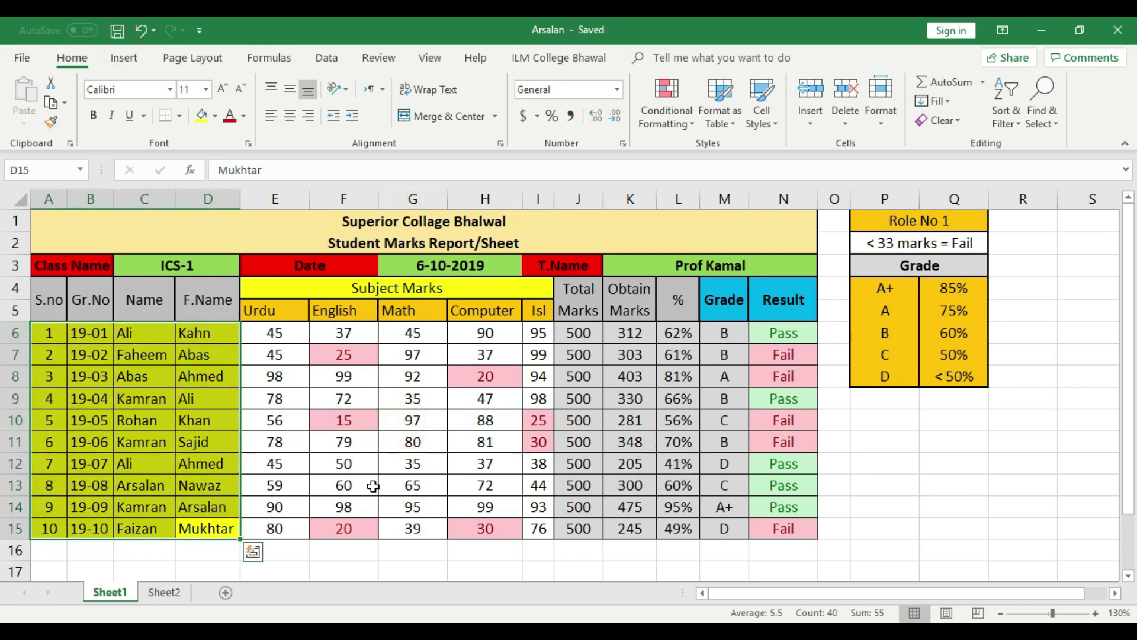
pyautogui.rightClick(155, 529)
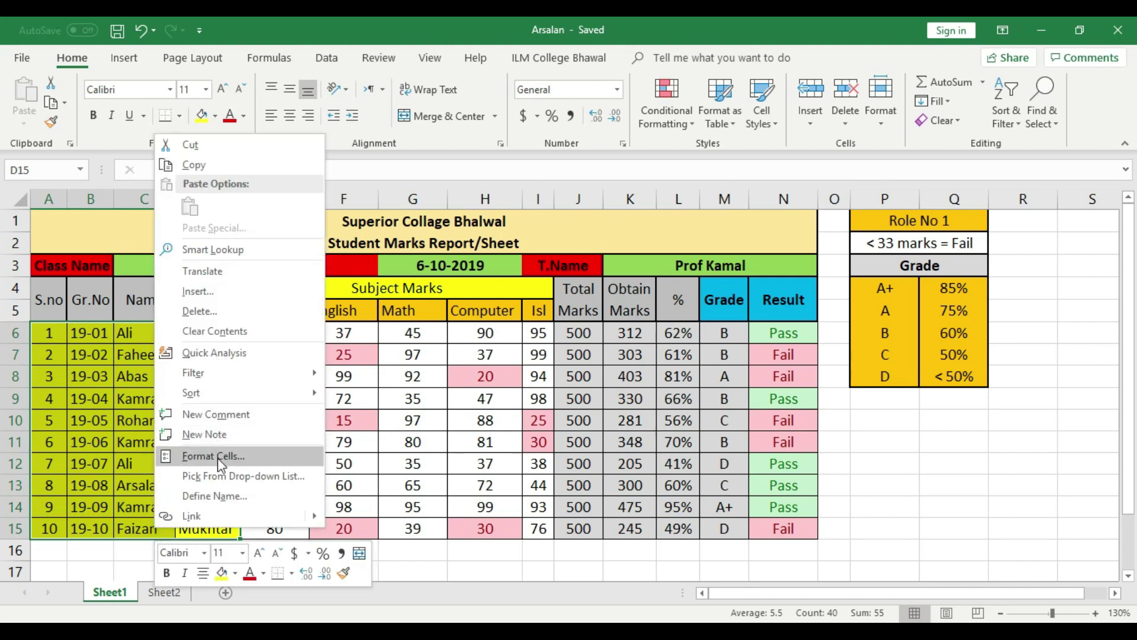
pyautogui.click(237, 456)
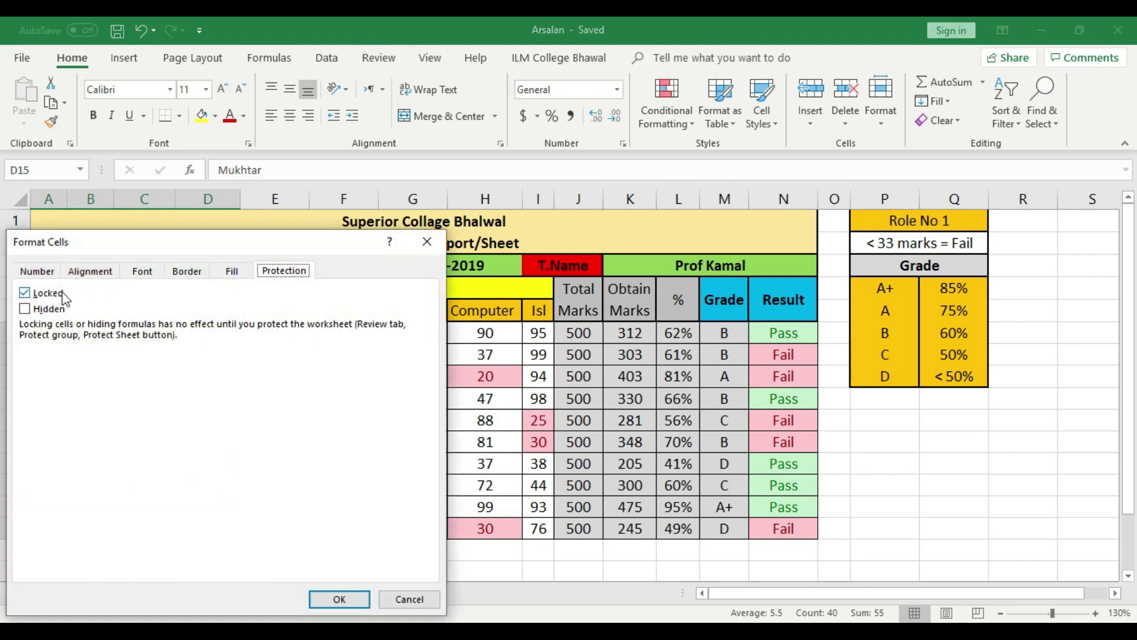
pyautogui.click(25, 293)
pyautogui.click(356, 594)
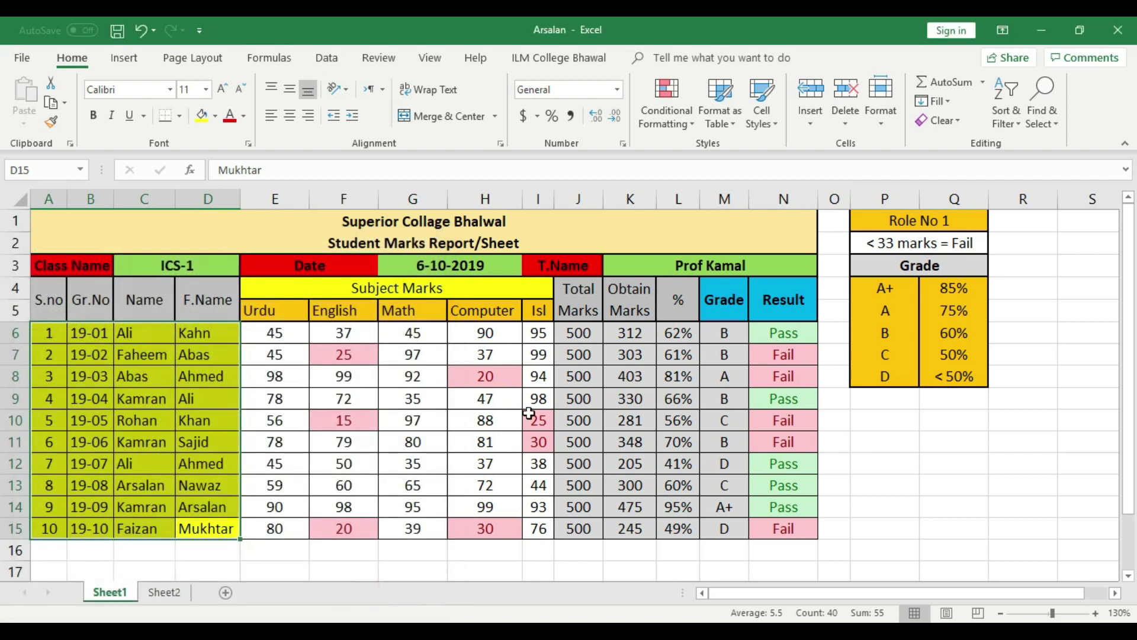
pyautogui.click(538, 442)
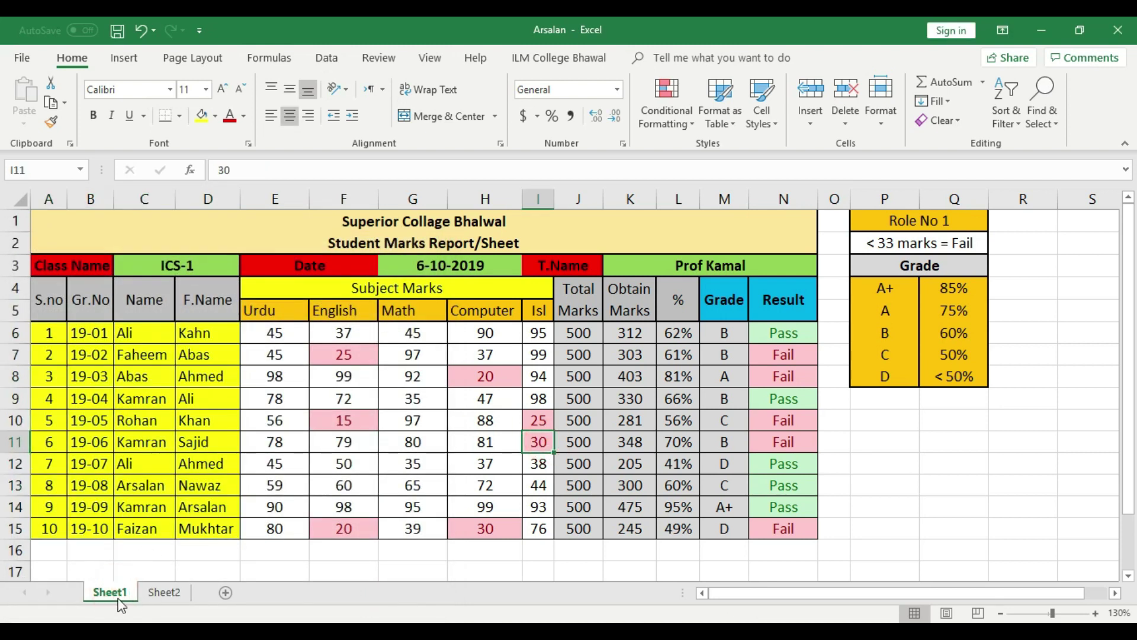
# Protect Sheet1 with a confirmed password, save, and check that G10's Math mark is uneditable
pyautogui.click(881, 112)
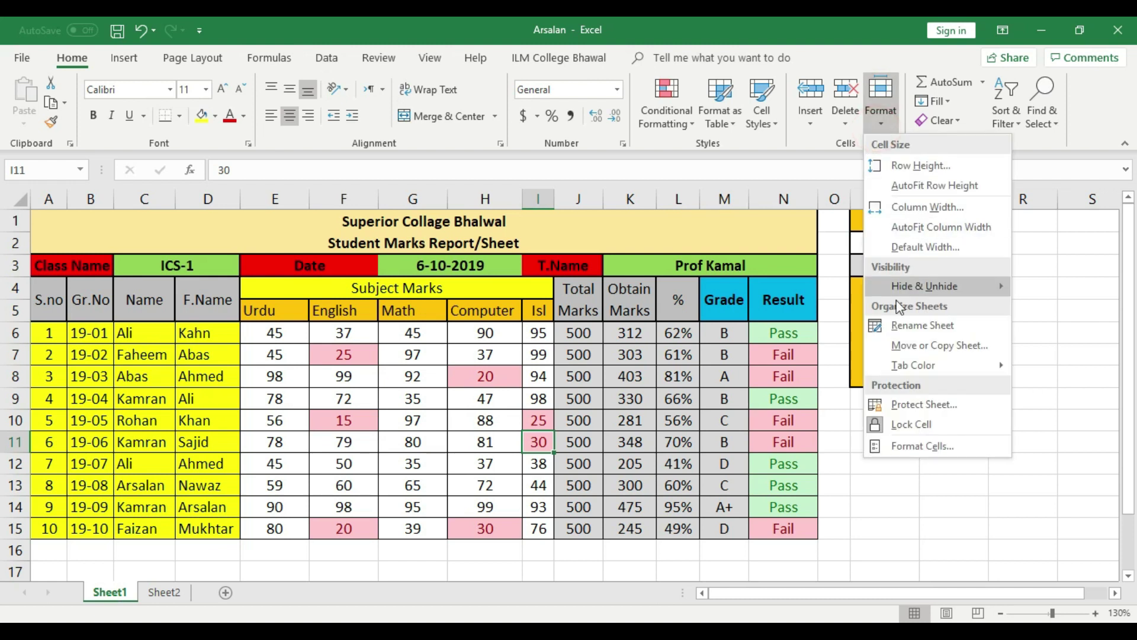
pyautogui.click(924, 405)
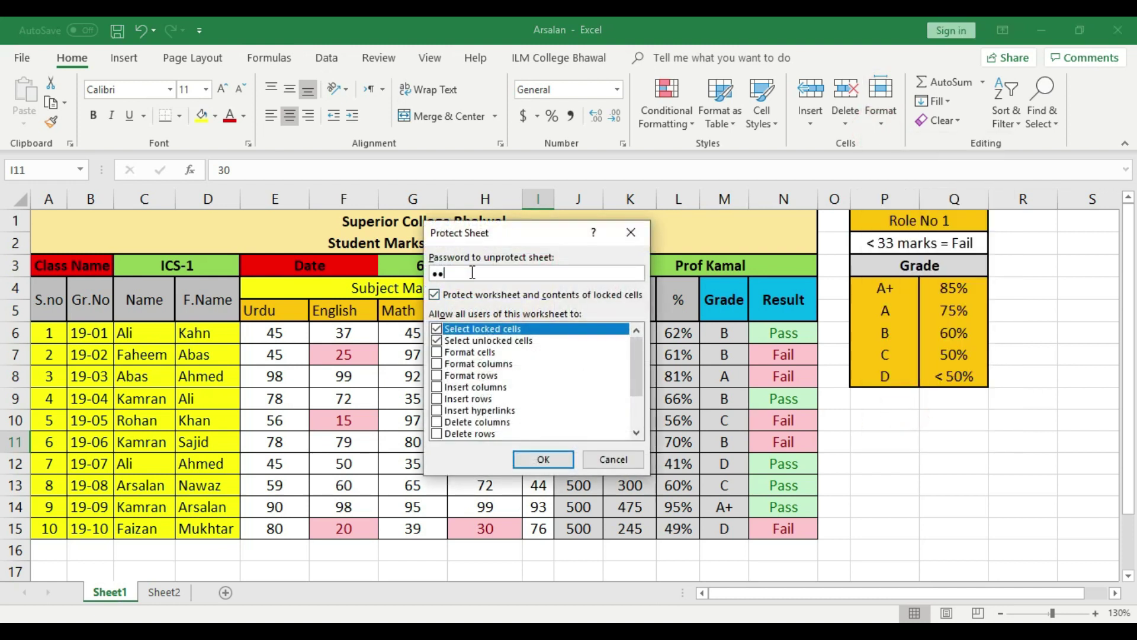
pyautogui.click(544, 459)
pyautogui.write('123')
pyautogui.click(554, 410)
pyautogui.click(118, 31)
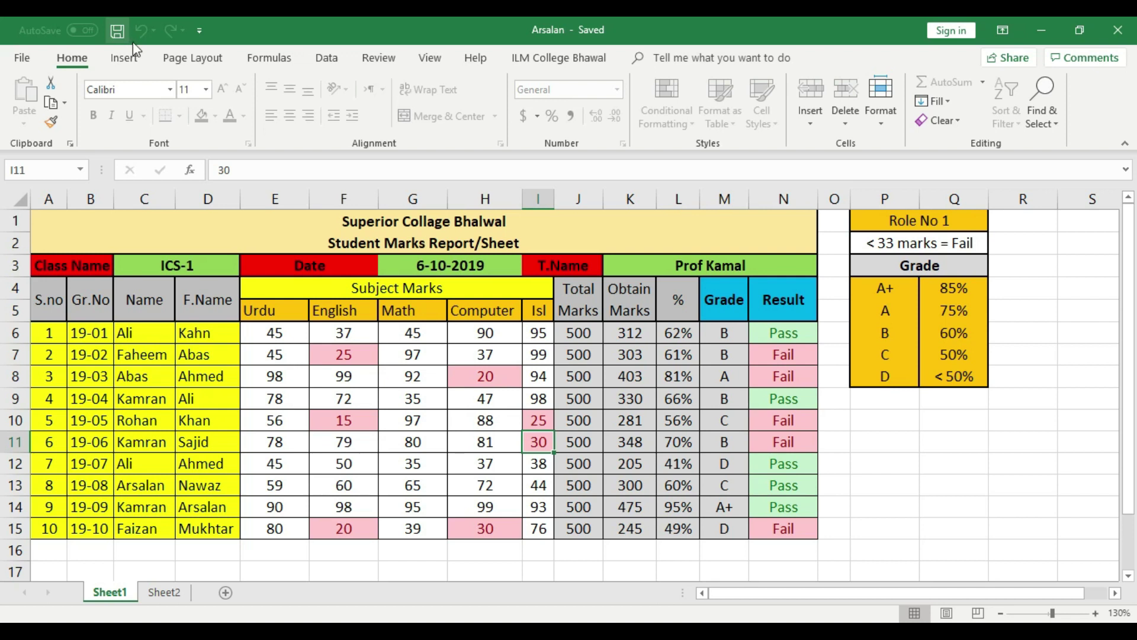
pyautogui.click(410, 422)
# Confirm the locked marks cells G10 and G13 reject edits, dismissing each protection warning
pyautogui.doubleClick(409, 423)
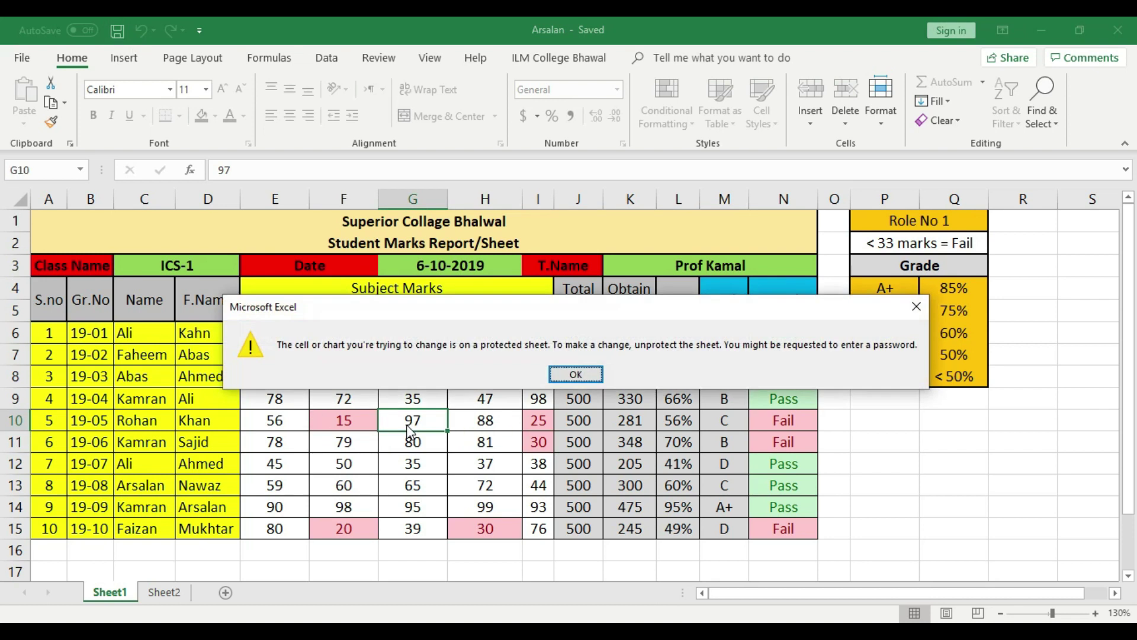
pyautogui.click(577, 374)
pyautogui.click(414, 481)
pyautogui.doubleClick(414, 480)
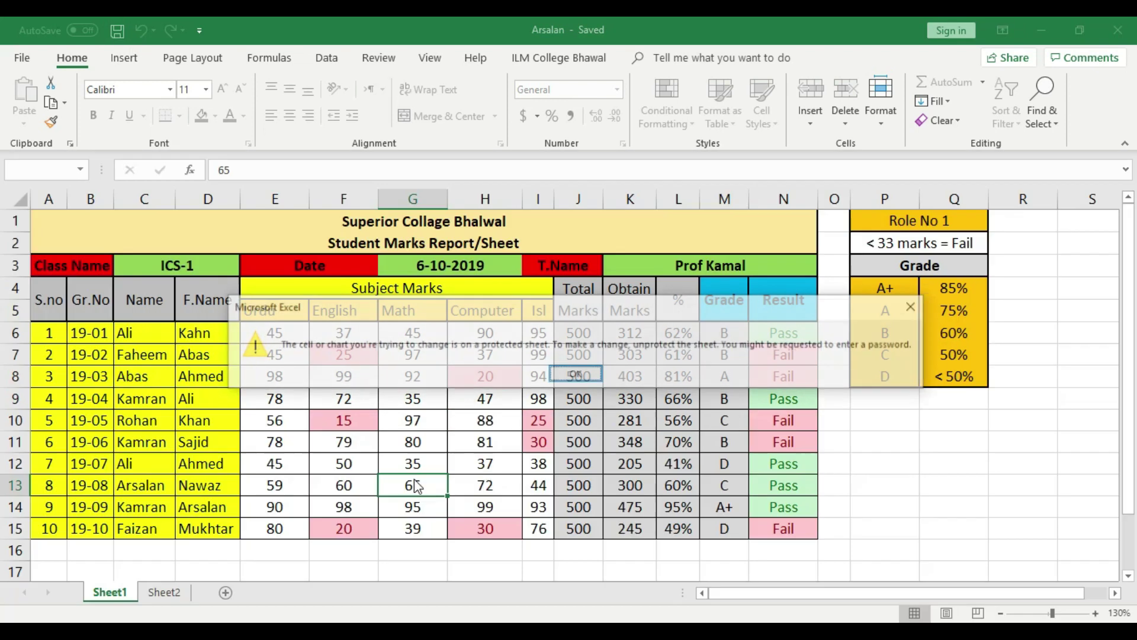
pyautogui.click(577, 374)
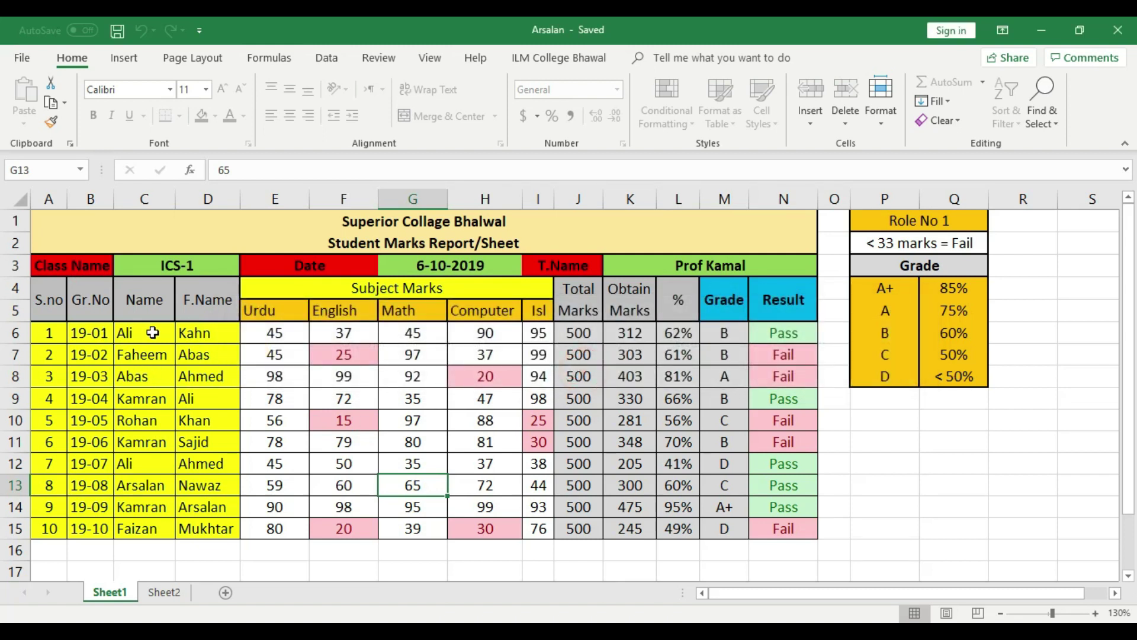
# Change the first student's name in C6 from Ali to Asad
pyautogui.click(153, 333)
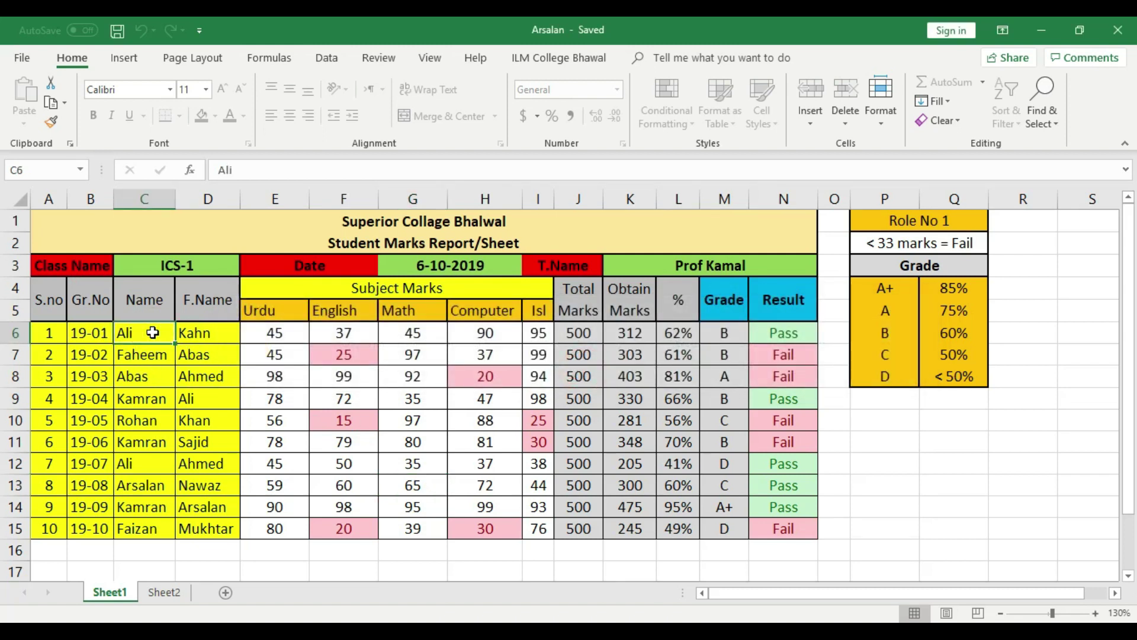
pyautogui.write('Asa')
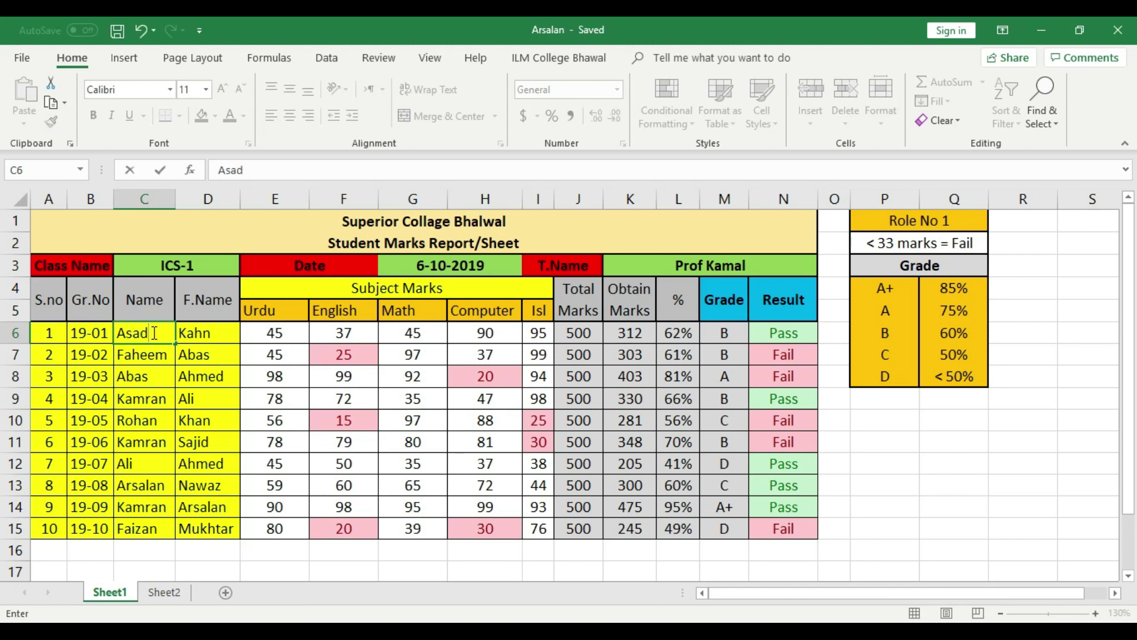
pyautogui.write('d')
pyautogui.press('Return')
pyautogui.press('Return')
pyautogui.press('Return')
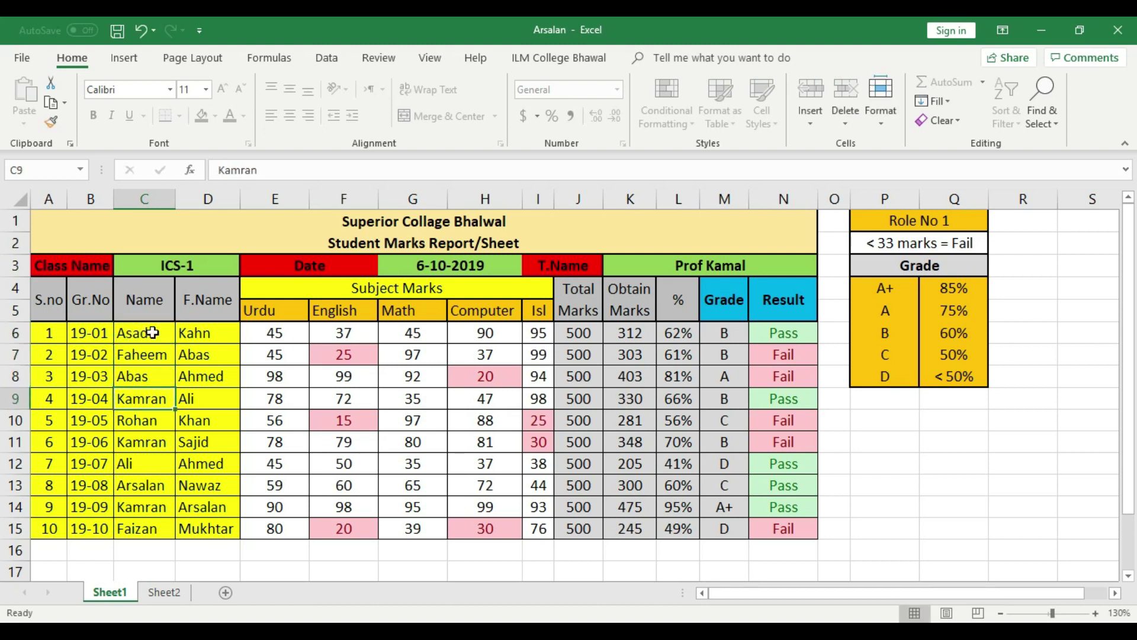
pyautogui.click(880, 119)
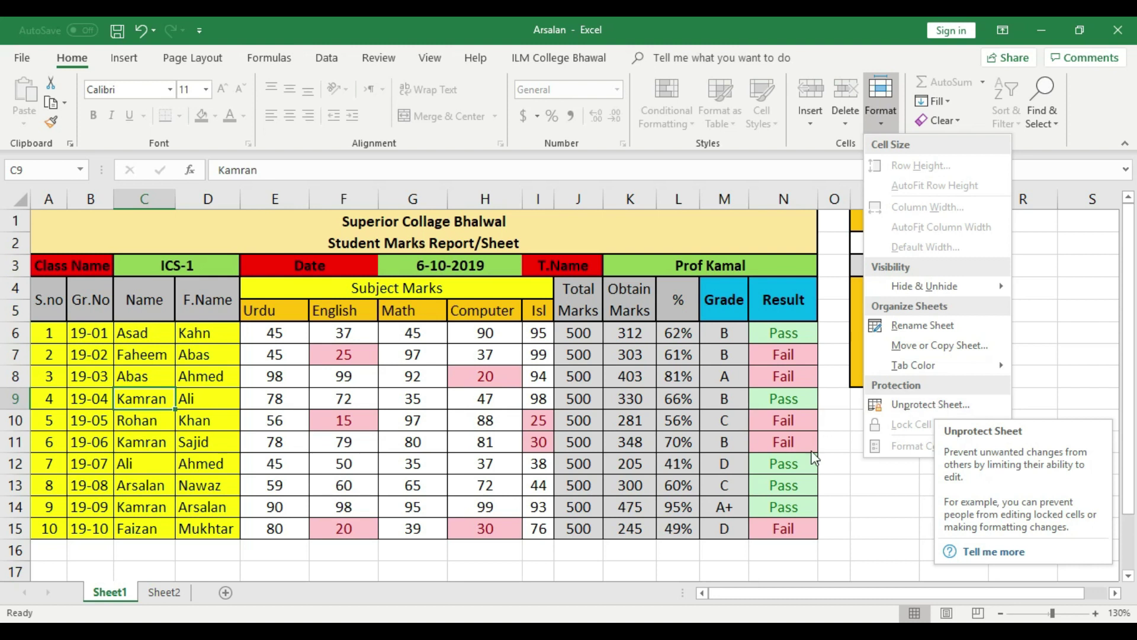
# Close the protection options unchanged, then minimize the Excel window to show the Excel Advance Course desktop
pyautogui.click(931, 406)
pyautogui.click(380, 58)
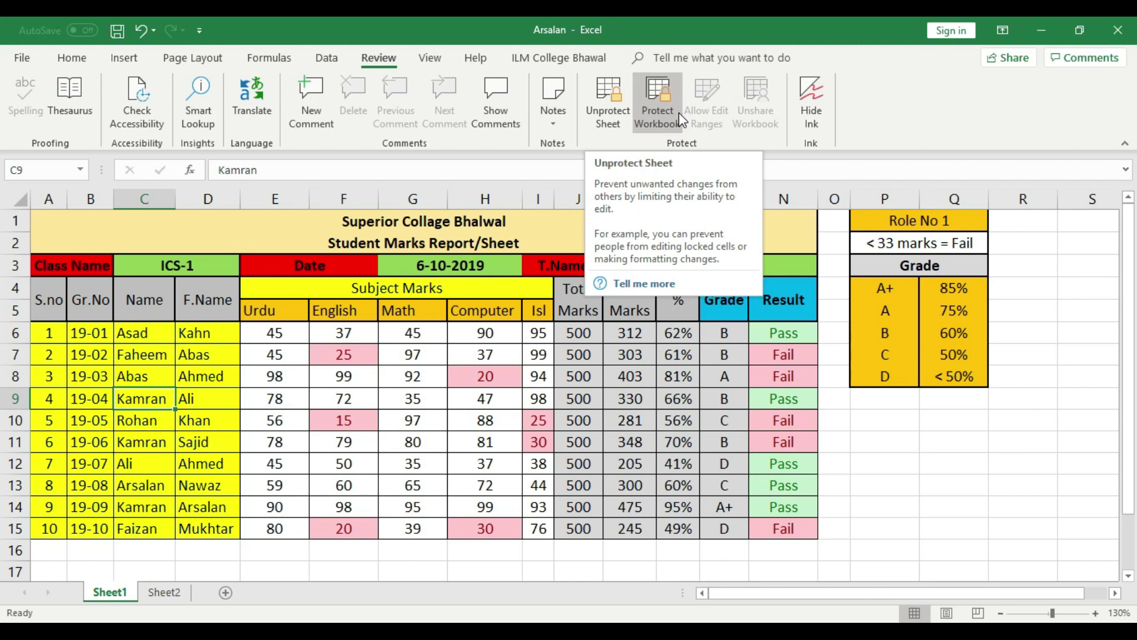
pyautogui.click(860, 418)
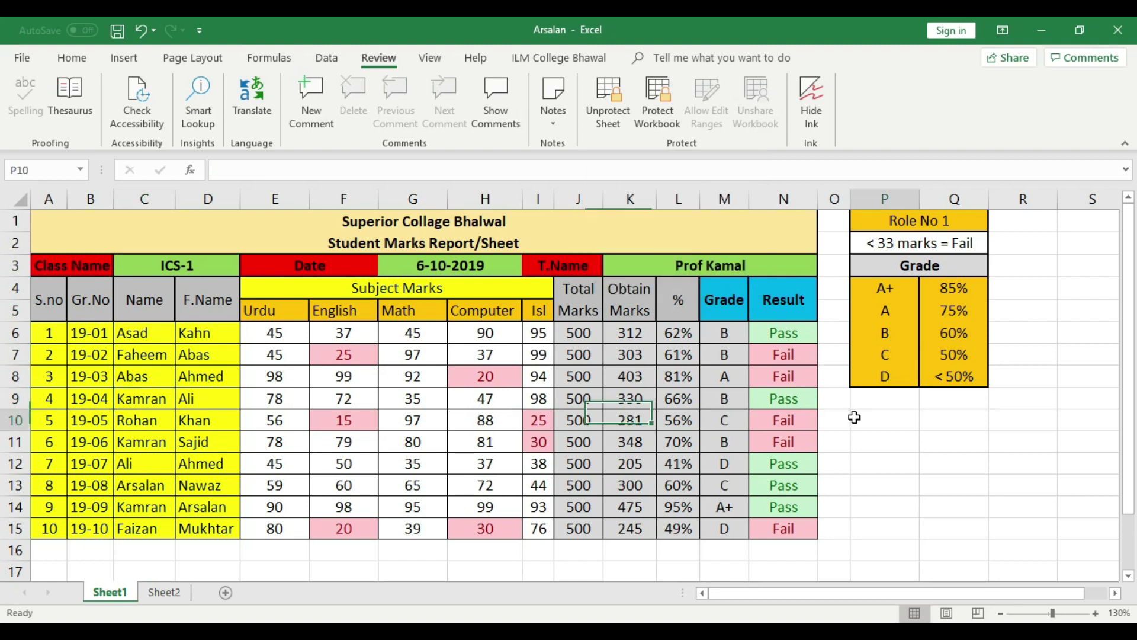
pyautogui.click(1041, 27)
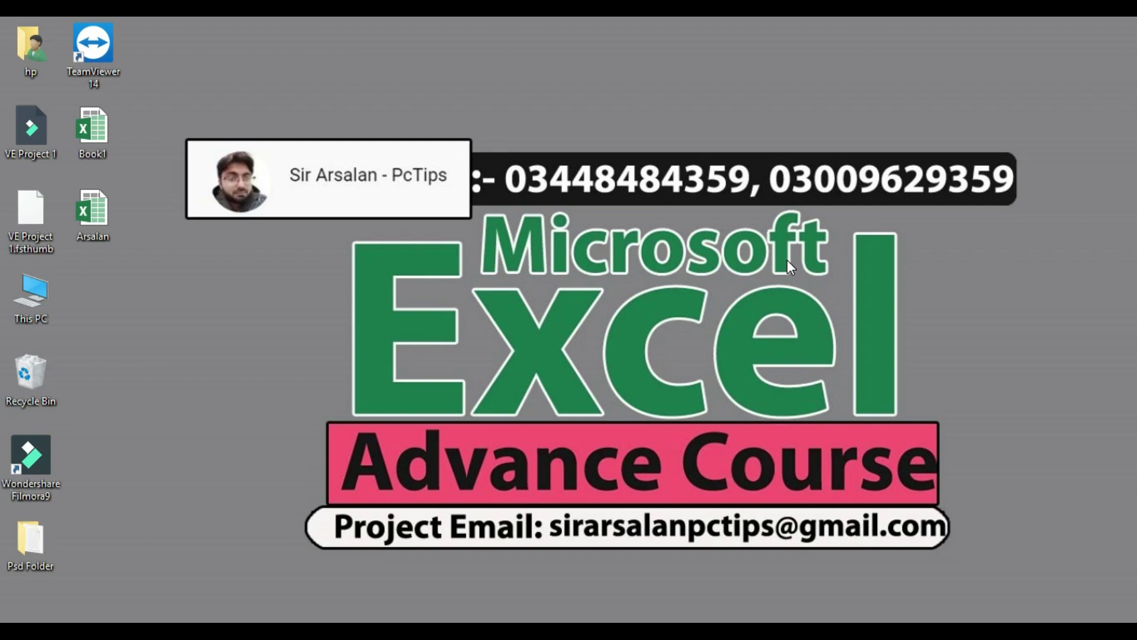
pyautogui.rightClick(206, 327)
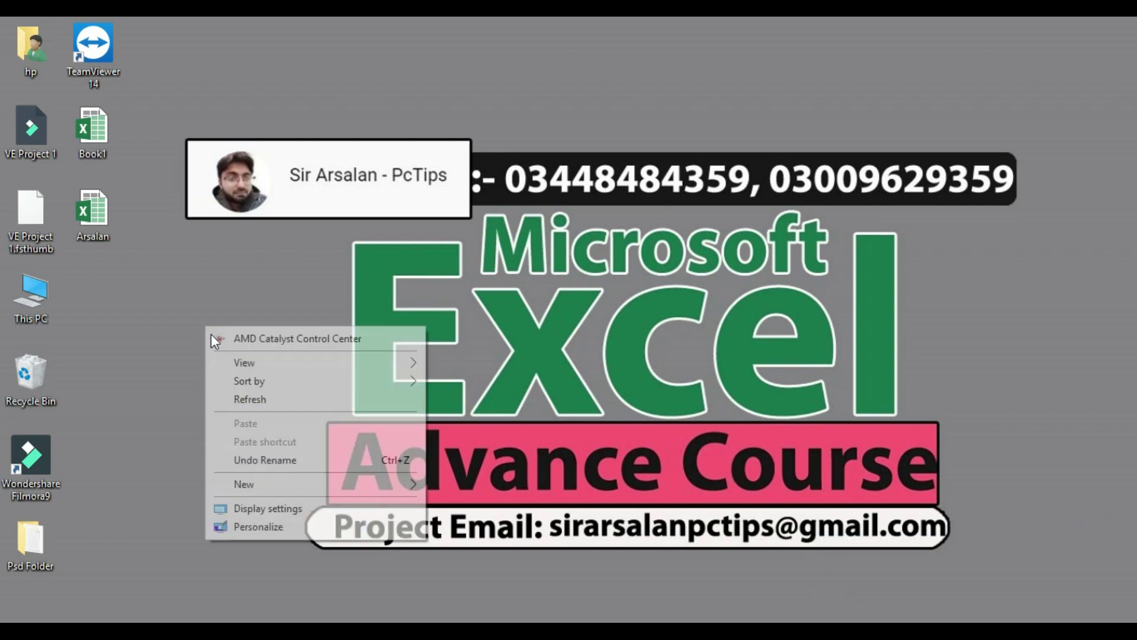
pyautogui.click(279, 394)
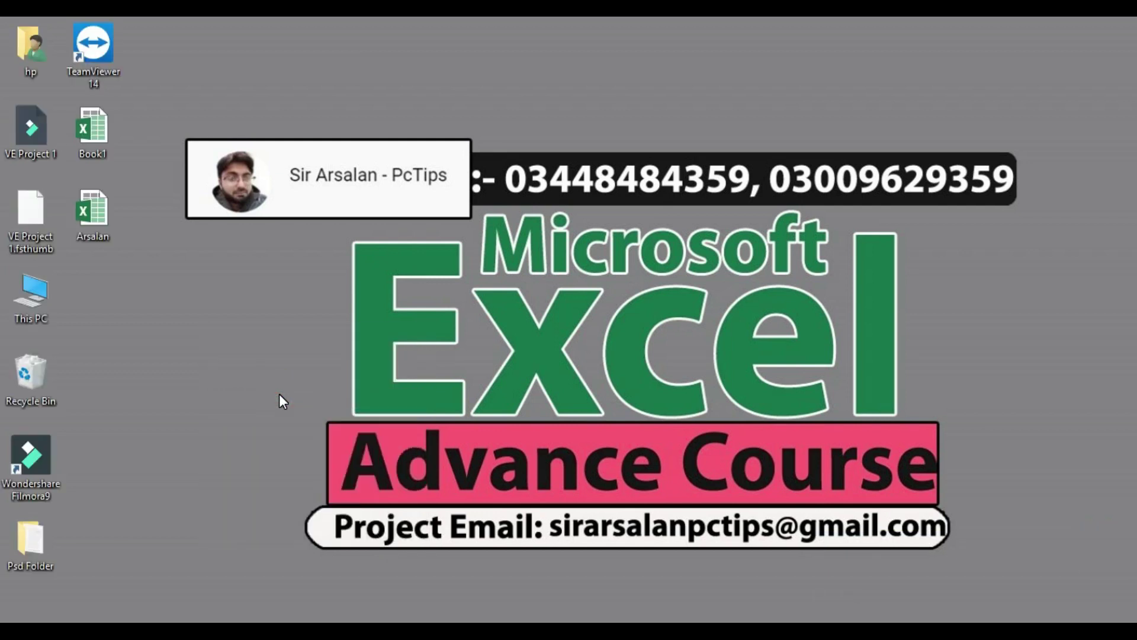